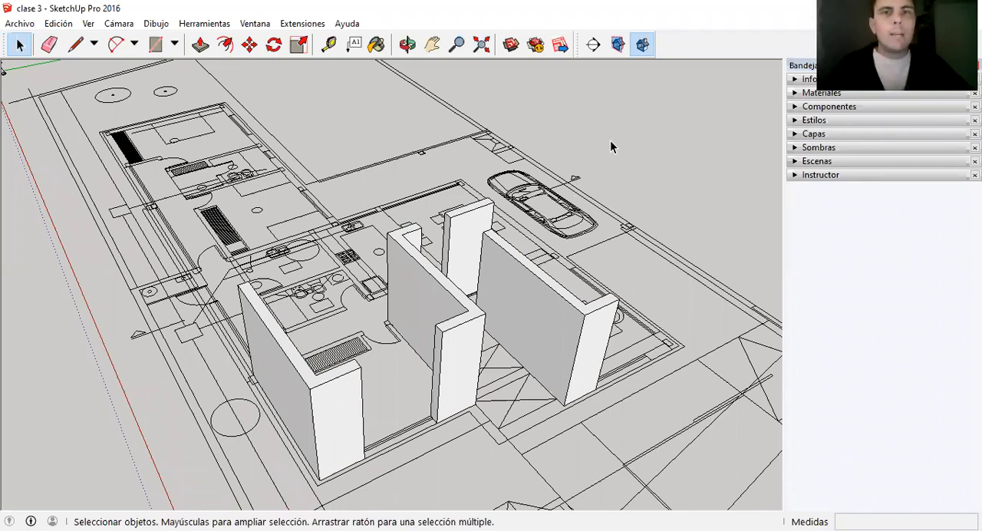
{"action": "scroll", "coordinate": [569, 209], "scroll_direction": "down", "scroll_amount": 1}
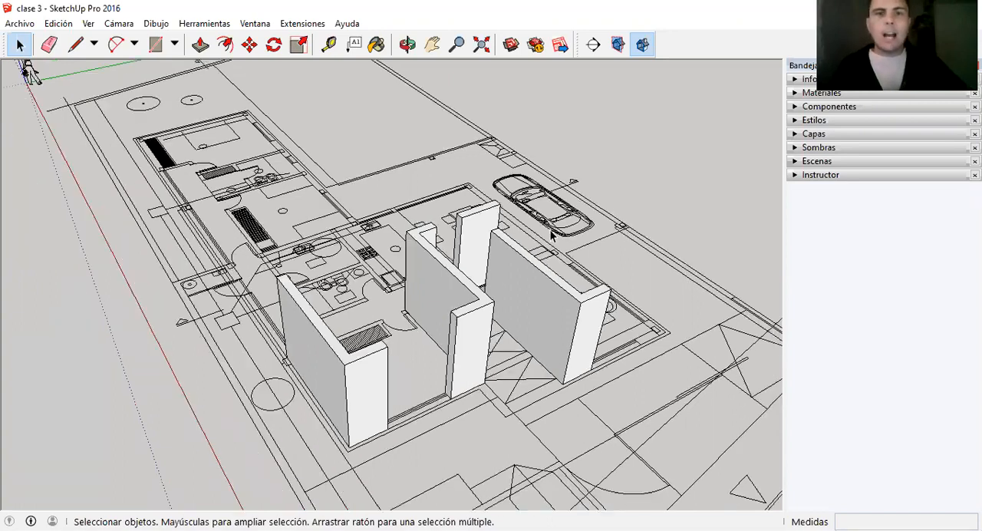
{"action": "scroll", "coordinate": [590, 167], "scroll_direction": "up", "scroll_amount": 1}
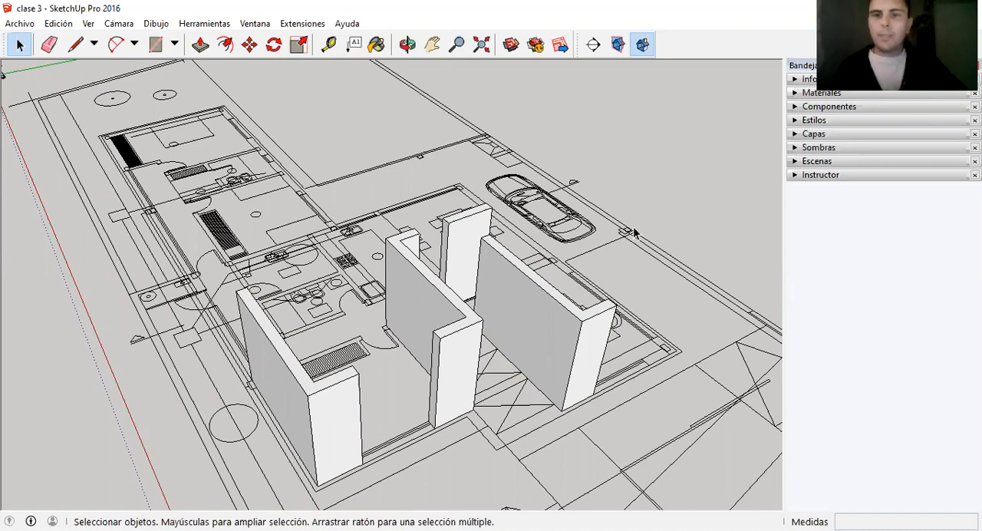
{"action": "scroll", "coordinate": [607, 207], "scroll_direction": "down", "scroll_amount": 2}
{"action": "scroll", "coordinate": [629, 211], "scroll_direction": "up", "scroll_amount": 2}
{"action": "scroll", "coordinate": [637, 200], "scroll_direction": "down", "scroll_amount": 1}
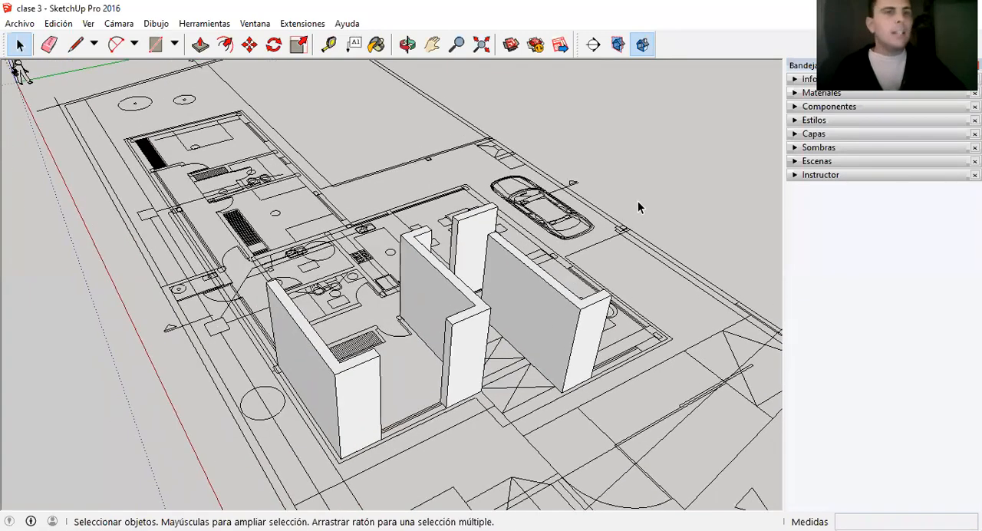
{"action": "scroll", "coordinate": [625, 204], "scroll_direction": "down", "scroll_amount": 1}
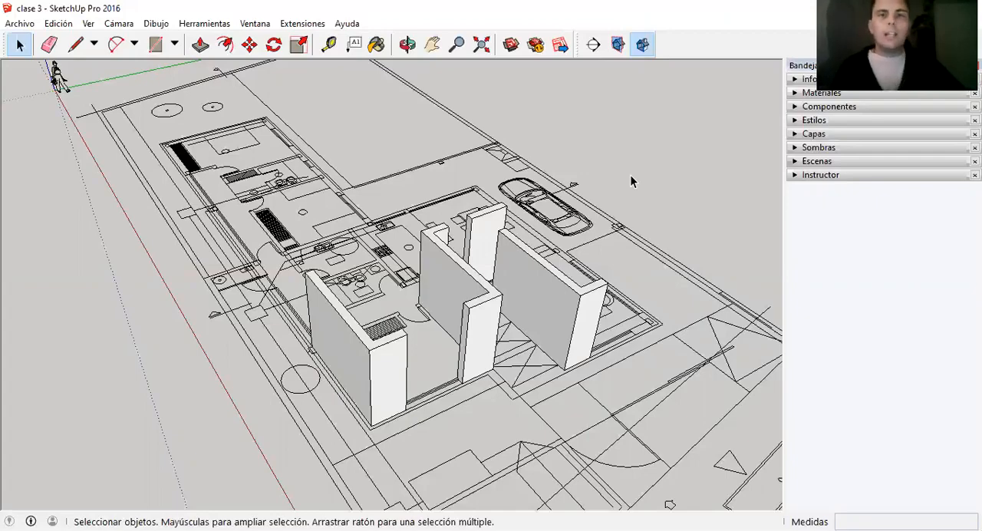
{"action": "scroll", "coordinate": [626, 188], "scroll_direction": "down", "scroll_amount": 3}
{"action": "scroll", "coordinate": [158, 96], "scroll_direction": "up", "scroll_amount": 2}
{"action": "scroll", "coordinate": [181, 125], "scroll_direction": "down", "scroll_amount": 2}
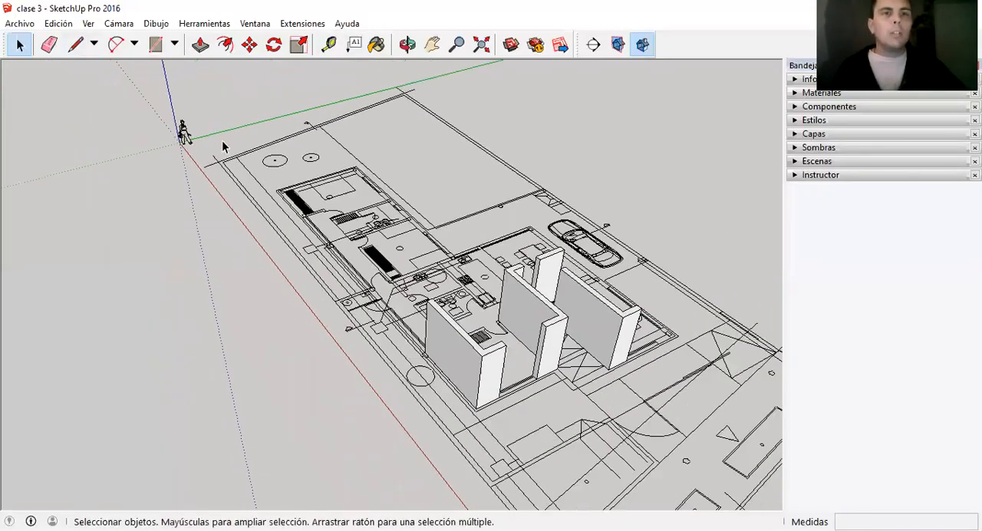
{"action": "scroll", "coordinate": [180, 125], "scroll_direction": "up", "scroll_amount": 3}
{"action": "scroll", "coordinate": [227, 143], "scroll_direction": "down", "scroll_amount": 2}
{"action": "scroll", "coordinate": [255, 164], "scroll_direction": "down", "scroll_amount": 1}
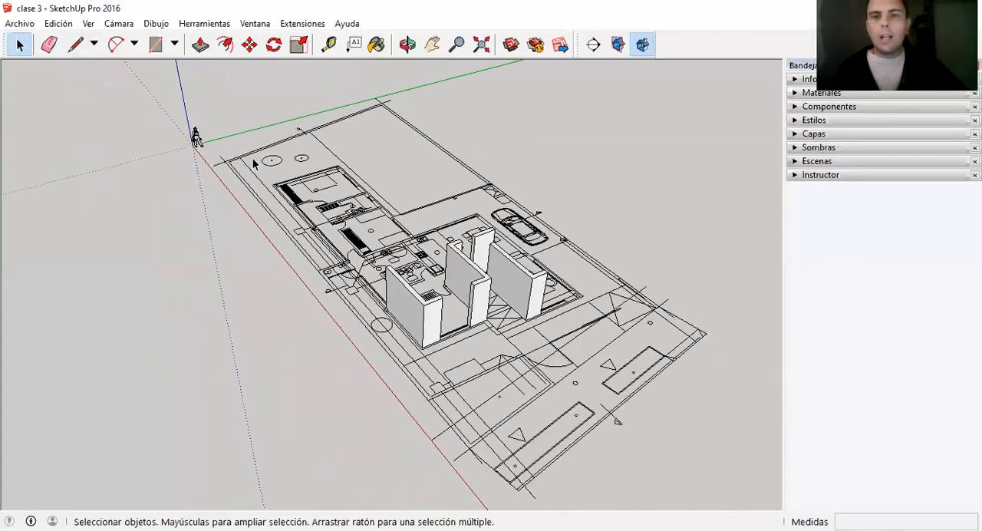
{"action": "scroll", "coordinate": [466, 286], "scroll_direction": "up", "scroll_amount": 1}
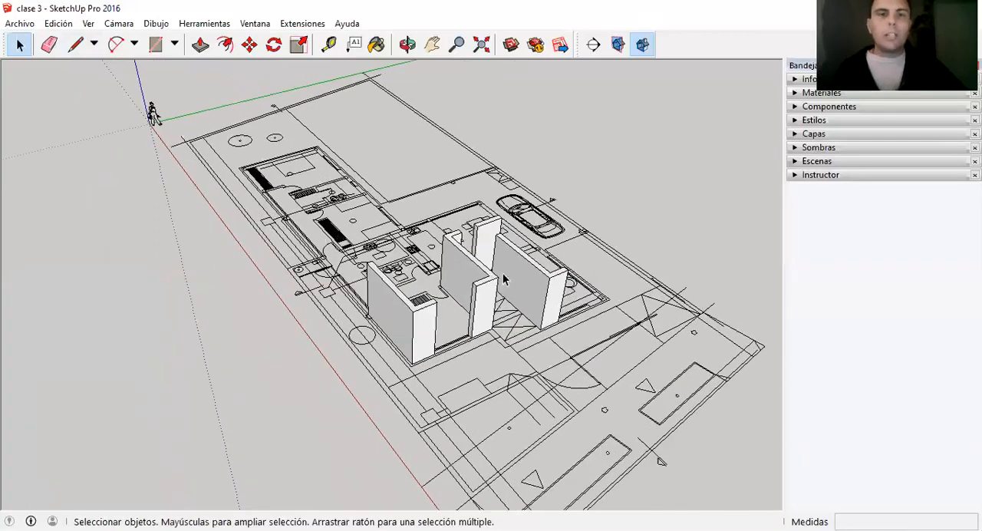
{"action": "scroll", "coordinate": [668, 245], "scroll_direction": "up", "scroll_amount": 1}
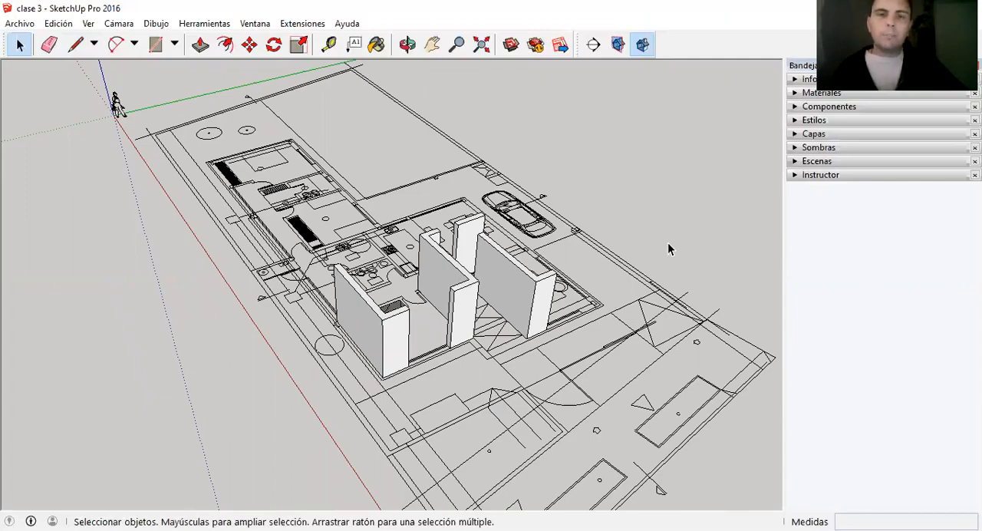
{"action": "scroll", "coordinate": [618, 230], "scroll_direction": "up", "scroll_amount": 1}
{"action": "scroll", "coordinate": [598, 287], "scroll_direction": "down", "scroll_amount": 1}
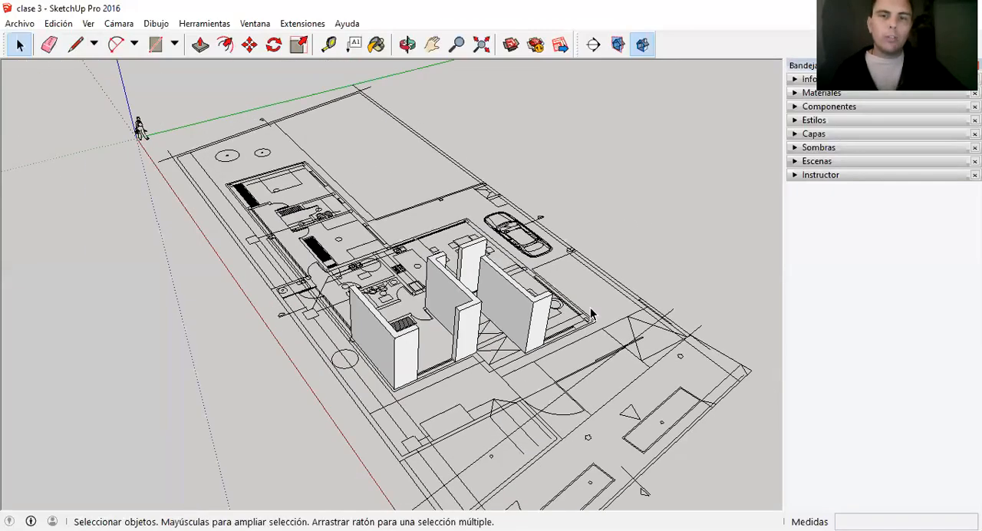
Select the floor plan group and examine its layout around the raised walls.
{"action": "left_click", "coordinate": [584, 307]}
{"action": "scroll", "coordinate": [502, 201], "scroll_direction": "down", "scroll_amount": 1}
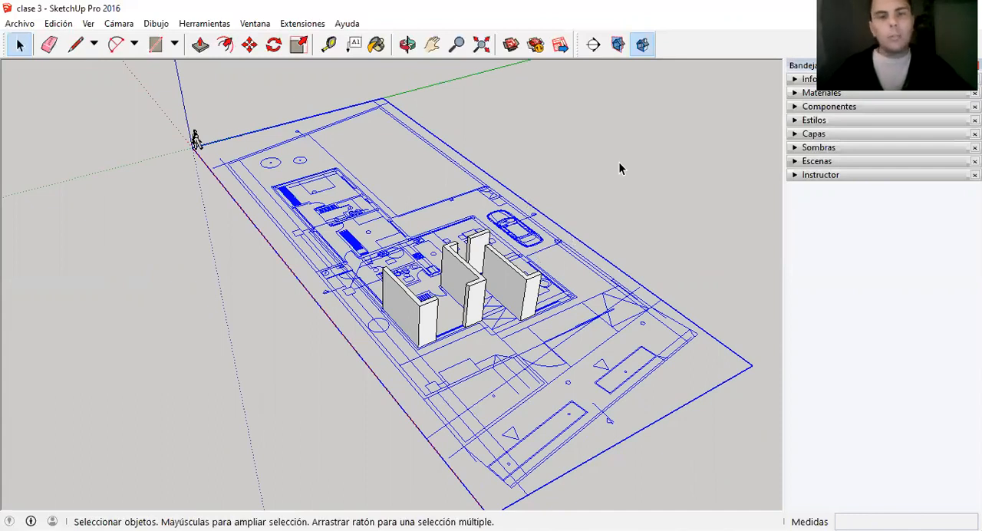
{"action": "scroll", "coordinate": [508, 284], "scroll_direction": "up", "scroll_amount": 1}
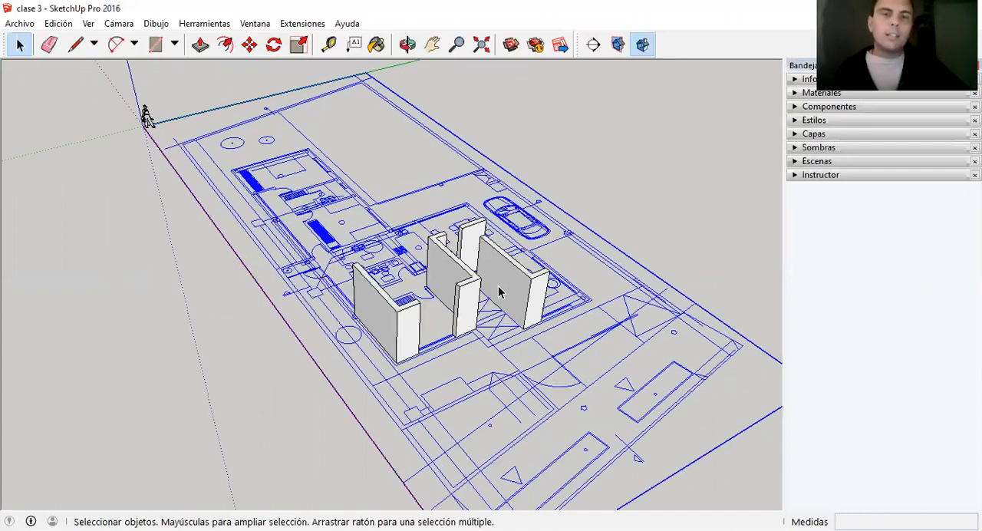
{"action": "scroll", "coordinate": [399, 349], "scroll_direction": "up", "scroll_amount": 1}
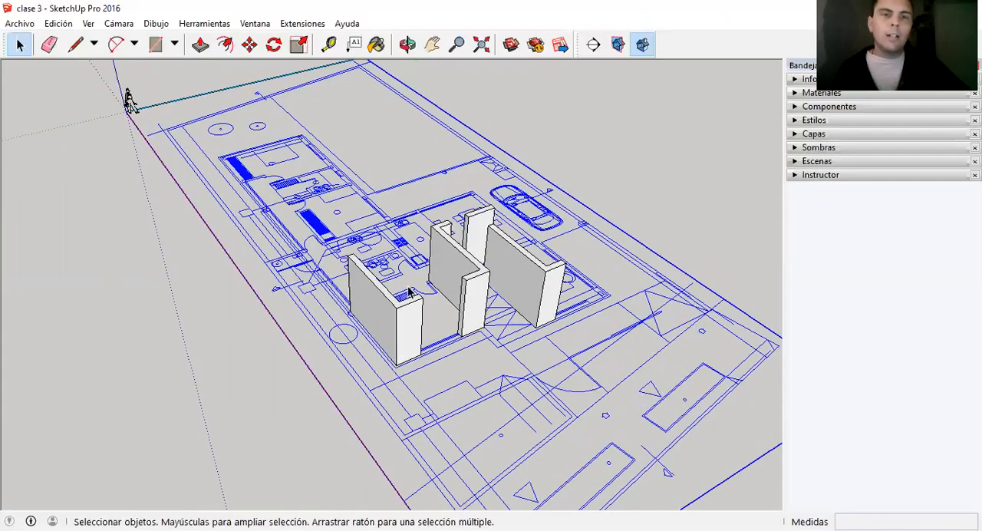
{"action": "scroll", "coordinate": [554, 277], "scroll_direction": "down", "scroll_amount": 1}
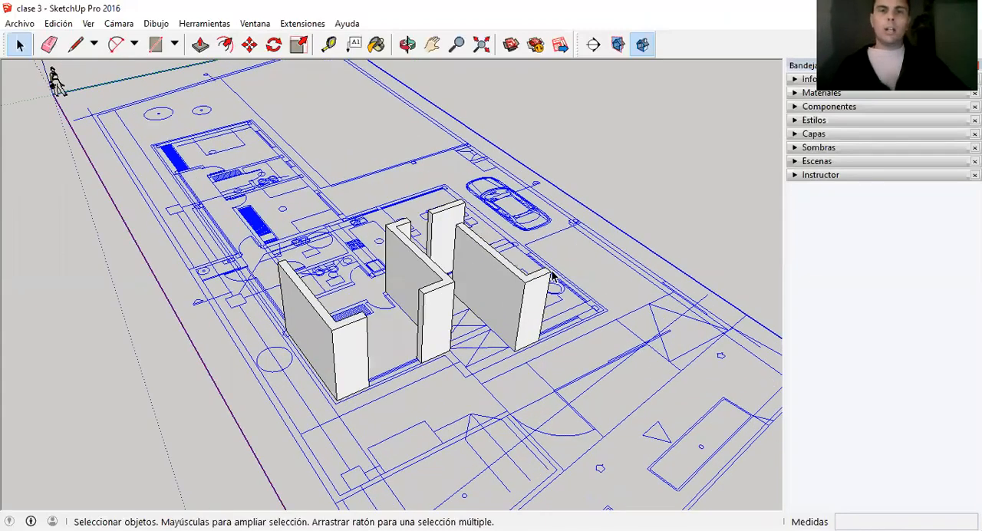
{"action": "middle_click_drag", "start_coordinate": [554, 276], "coordinate": [272, 288]}
{"action": "scroll", "coordinate": [330, 288], "scroll_direction": "down", "scroll_amount": 1}
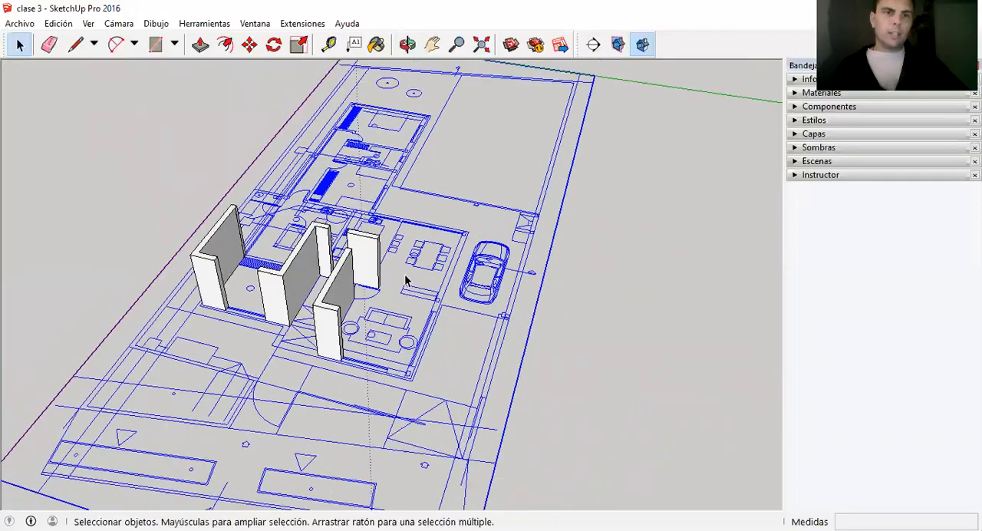
{"action": "scroll", "coordinate": [146, 215], "scroll_direction": "up", "scroll_amount": 1}
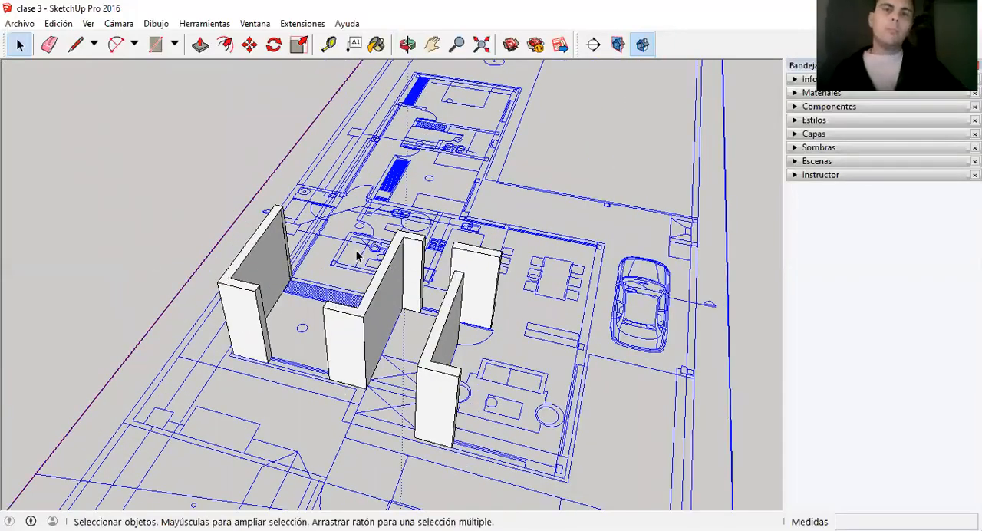
{"action": "scroll", "coordinate": [374, 253], "scroll_direction": "down", "scroll_amount": 1}
{"action": "scroll", "coordinate": [459, 297], "scroll_direction": "up", "scroll_amount": 1}
{"action": "scroll", "coordinate": [412, 267], "scroll_direction": "up", "scroll_amount": 1}
{"action": "scroll", "coordinate": [467, 274], "scroll_direction": "down", "scroll_amount": 1}
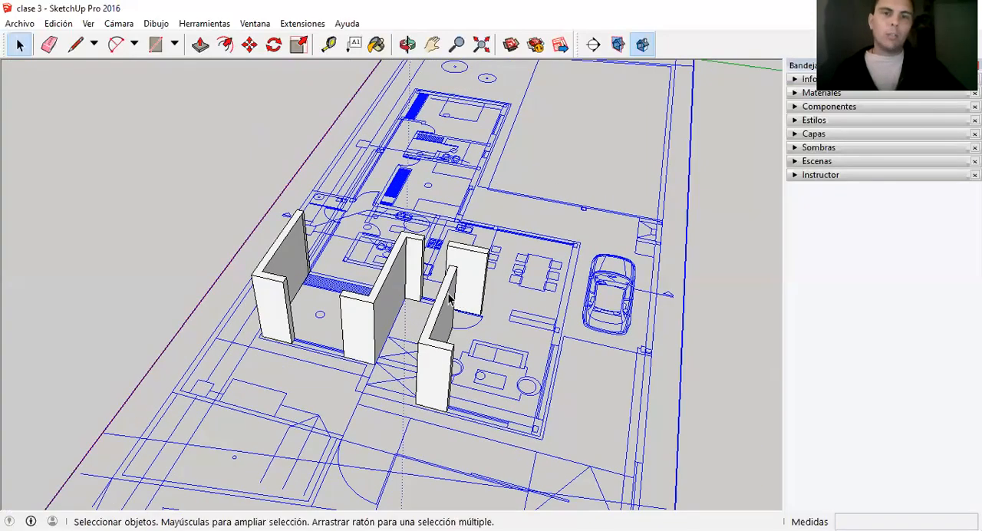
Select the group of raised walls and examine it against the living and dining area of the plan.
{"action": "left_click", "coordinate": [451, 300]}
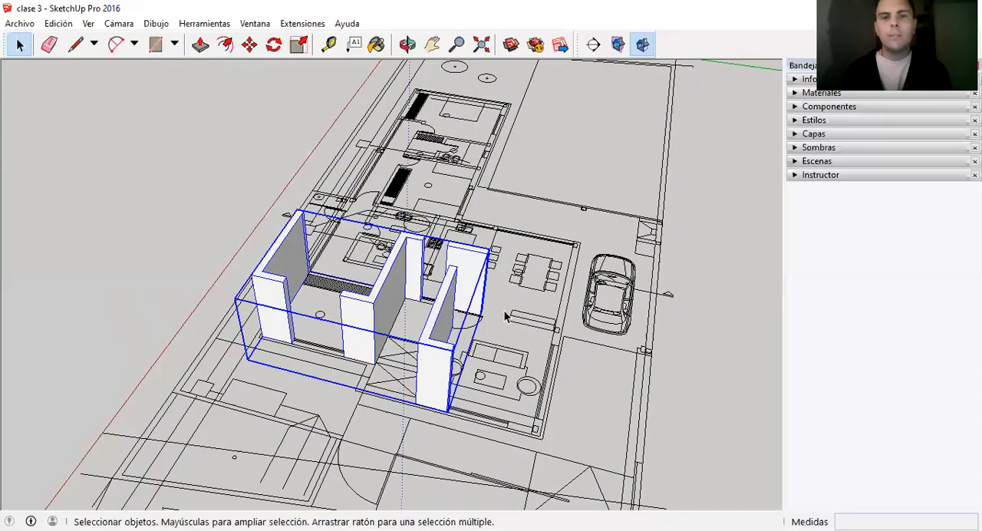
{"action": "scroll", "coordinate": [505, 316], "scroll_direction": "up", "scroll_amount": 1}
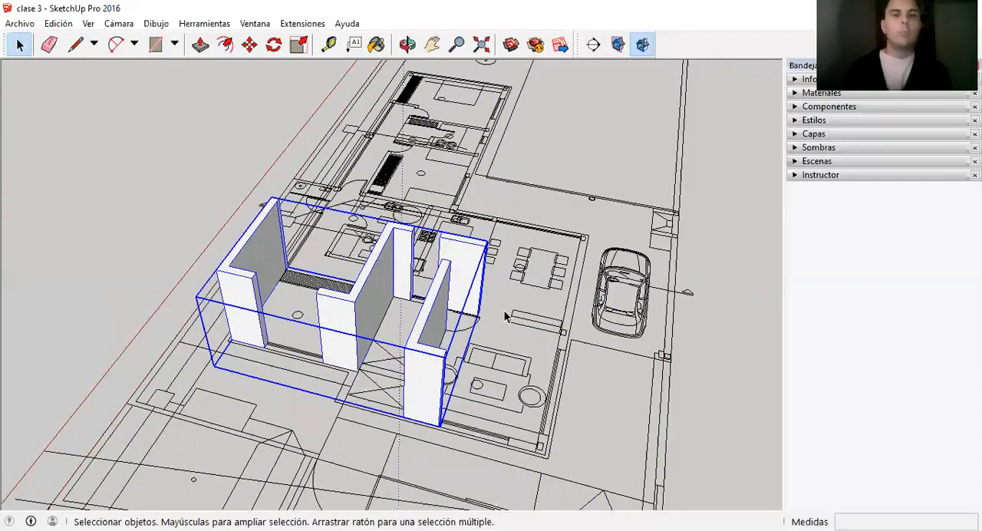
{"action": "scroll", "coordinate": [554, 272], "scroll_direction": "up", "scroll_amount": 2}
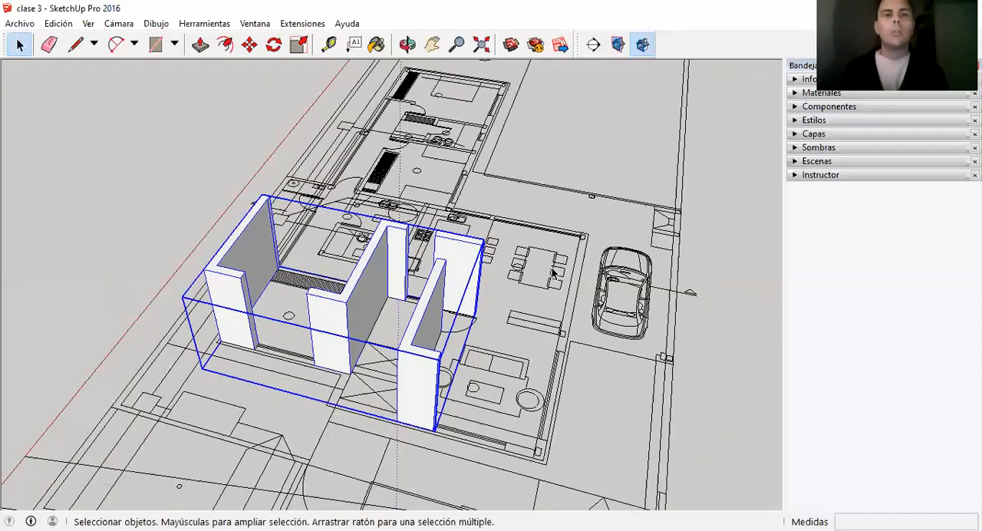
{"action": "scroll", "coordinate": [499, 298], "scroll_direction": "down", "scroll_amount": 2}
{"action": "scroll", "coordinate": [543, 218], "scroll_direction": "up", "scroll_amount": 1}
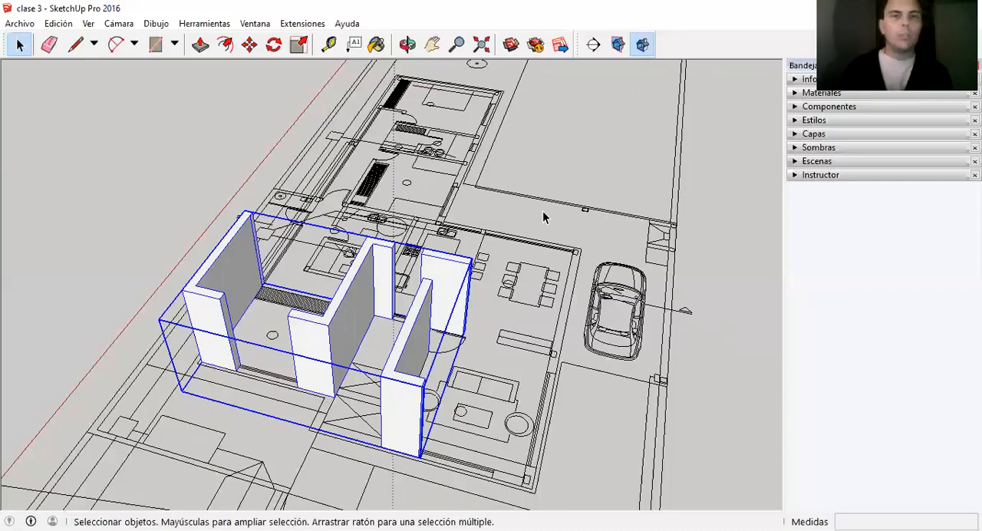
{"action": "scroll", "coordinate": [496, 236], "scroll_direction": "down", "scroll_amount": 2}
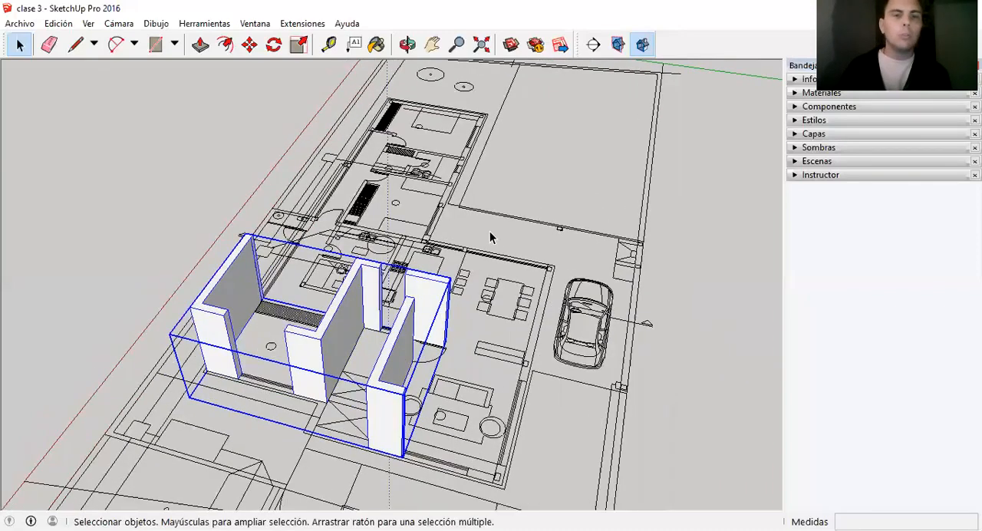
{"action": "scroll", "coordinate": [491, 238], "scroll_direction": "down", "scroll_amount": 1}
{"action": "scroll", "coordinate": [380, 284], "scroll_direction": "up", "scroll_amount": 1}
{"action": "middle_click_drag", "start_coordinate": [507, 313], "coordinate": [375, 167]}
{"action": "scroll", "coordinate": [374, 167], "scroll_direction": "down", "scroll_amount": 2}
{"action": "scroll", "coordinate": [419, 346], "scroll_direction": "up", "scroll_amount": 2}
{"action": "scroll", "coordinate": [433, 332], "scroll_direction": "up", "scroll_amount": 1}
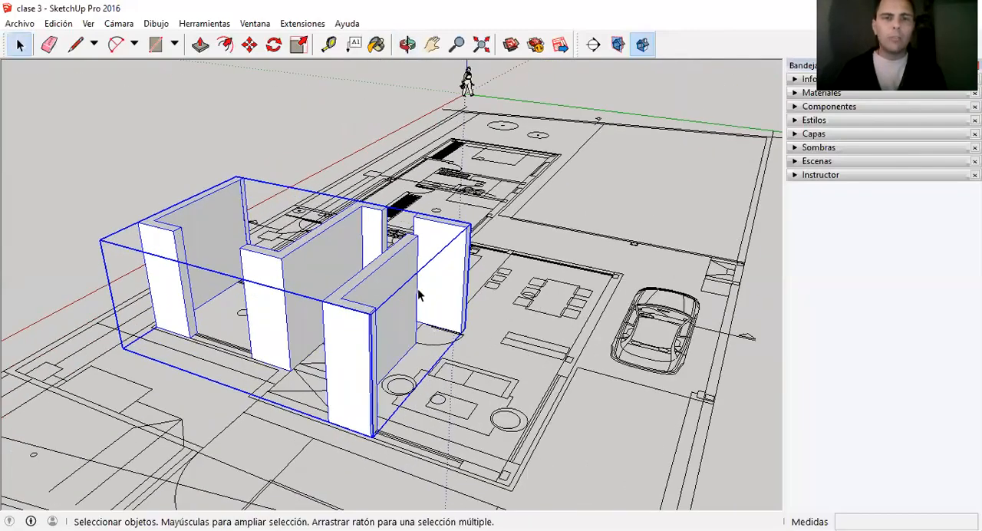
{"action": "scroll", "coordinate": [415, 282], "scroll_direction": "down", "scroll_amount": 1}
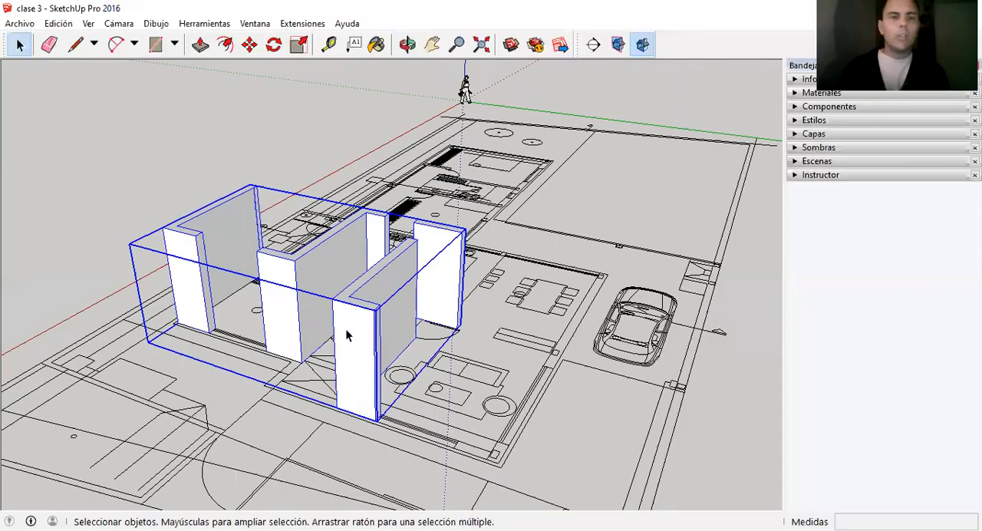
Open the walls group for editing and trace the L-shaped wall footprint at the living room's outer corner with the Line tool.
{"action": "double_click", "coordinate": [391, 297]}
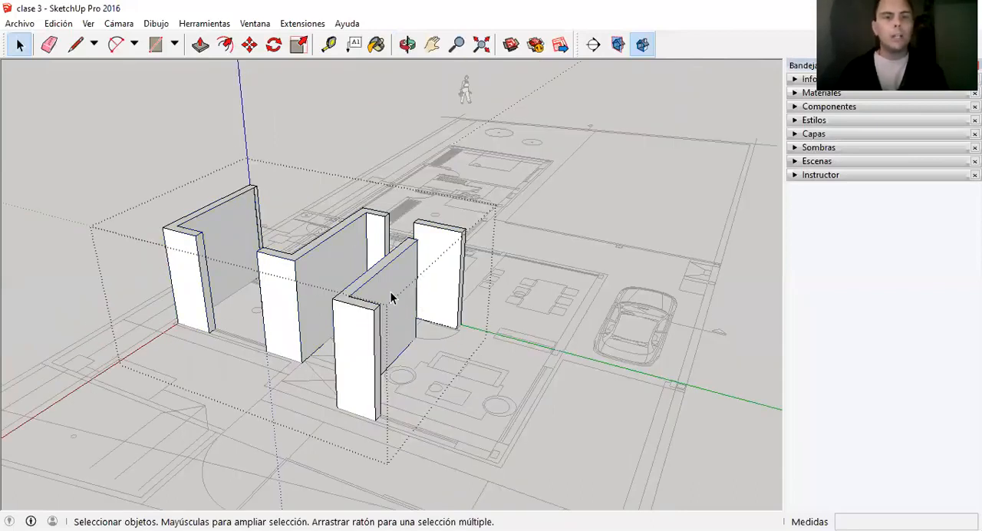
{"action": "key", "text": "l"}
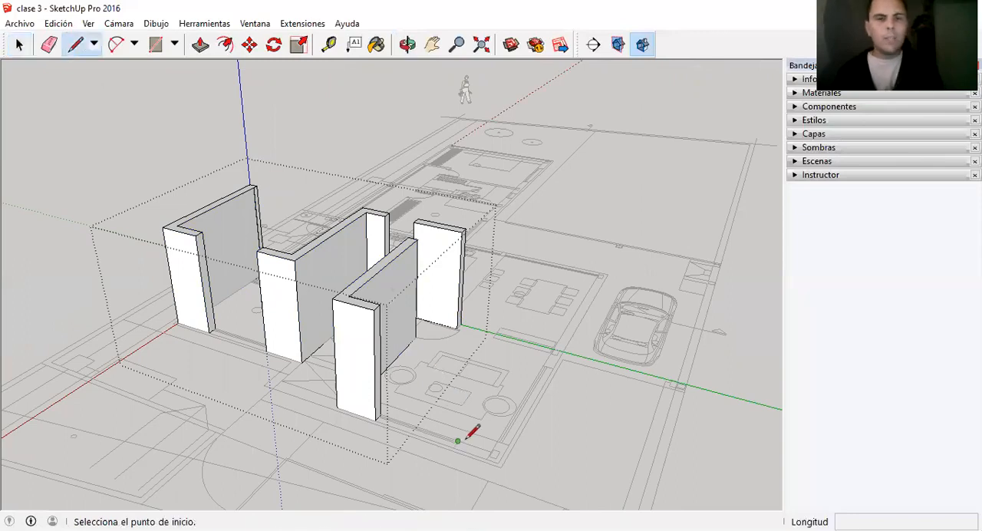
{"action": "left_click", "coordinate": [458, 441]}
{"action": "scroll", "coordinate": [495, 437], "scroll_direction": "up", "scroll_amount": 2}
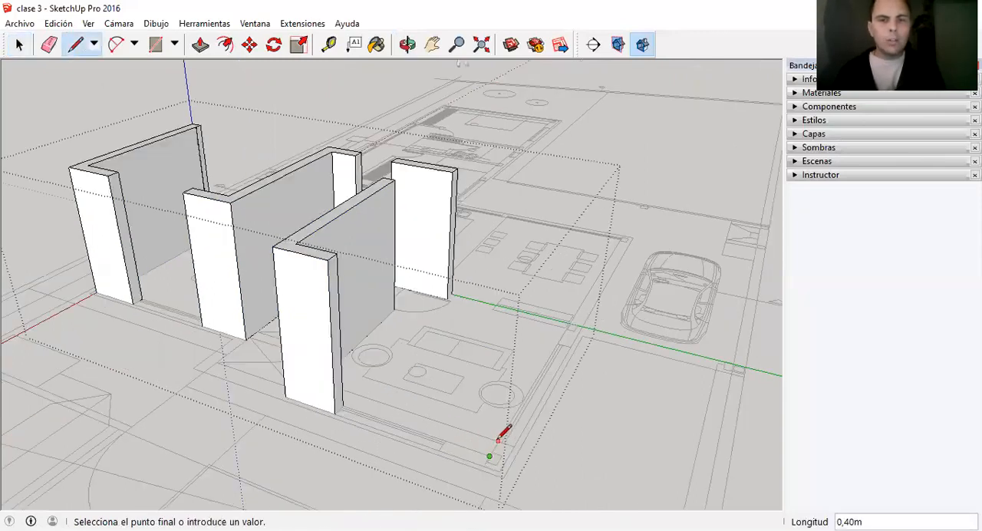
{"action": "left_click", "coordinate": [497, 440]}
{"action": "left_click", "coordinate": [514, 447]}
{"action": "left_click", "coordinate": [499, 472]}
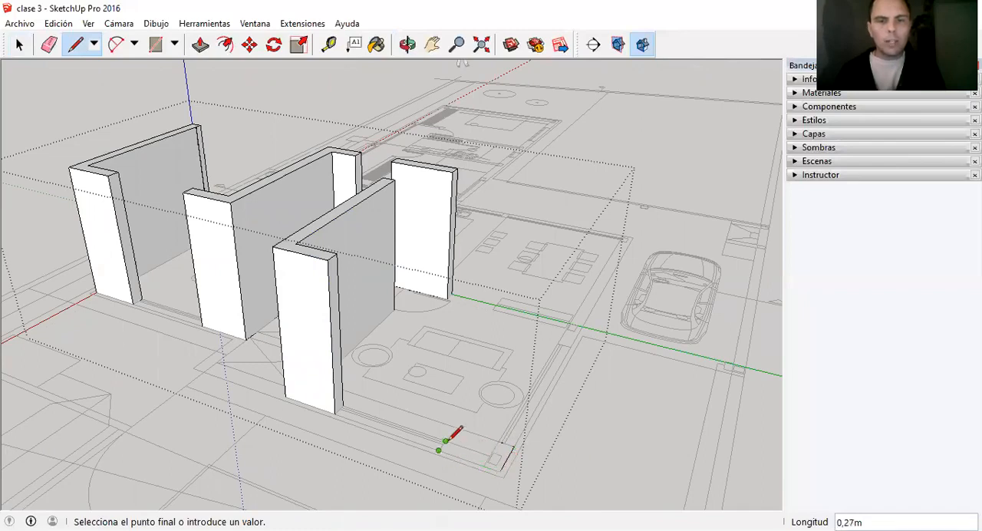
{"action": "left_click", "coordinate": [442, 448]}
{"action": "key", "text": "space"}
Extrude the L-shaped corner footprint with Push/Pull up to the height of the existing walls.
{"action": "key", "text": "p"}
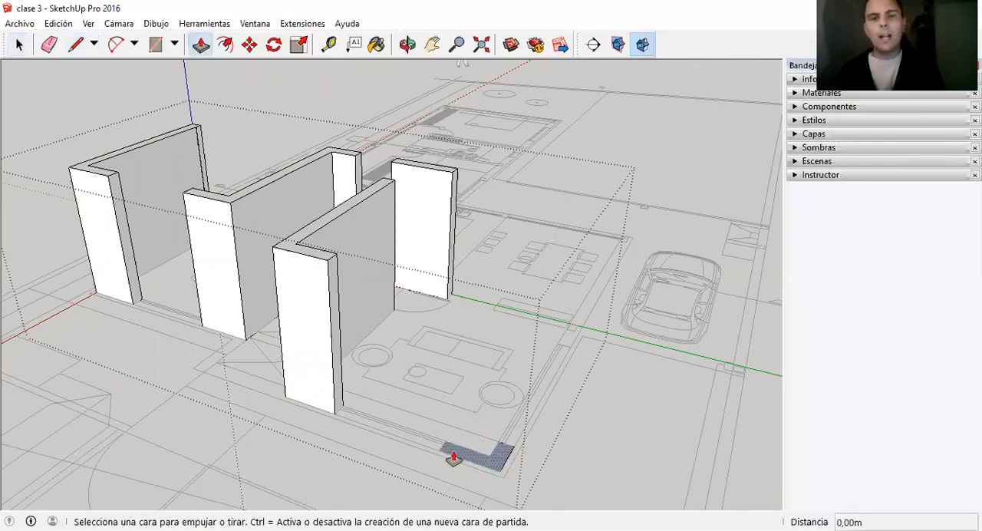
{"action": "left_click", "coordinate": [453, 459]}
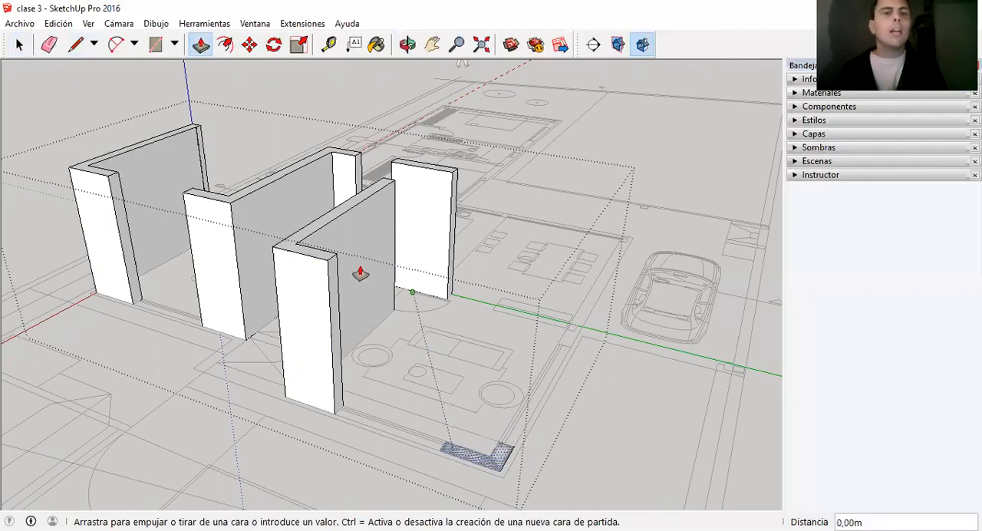
{"action": "left_click", "coordinate": [326, 265]}
{"action": "key", "text": "space"}
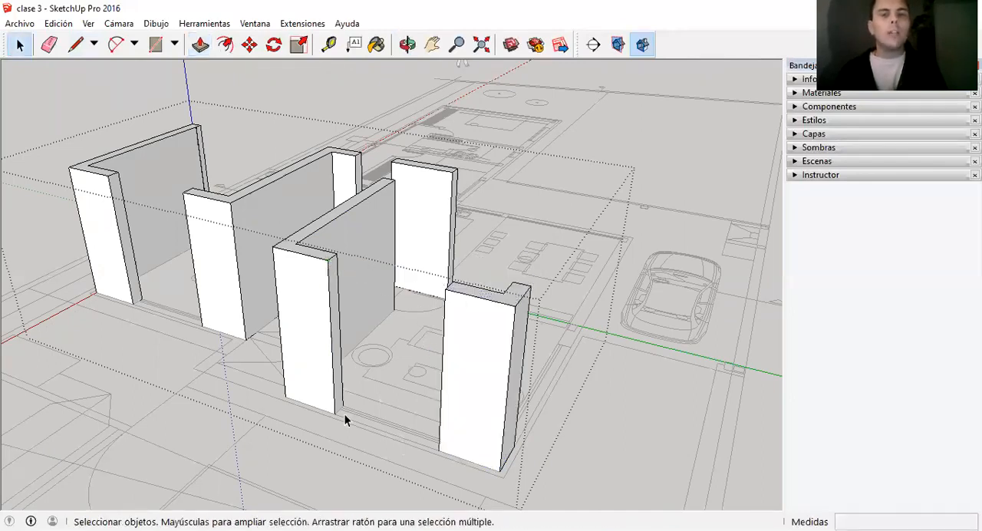
Trace the long wall footprint, about 0.27 m thick, along the dining area's side facing the car with the Line tool.
{"action": "mouse_move", "coordinate": [344, 411]}
{"action": "middle_mouse_down"}
{"action": "mouse_move", "coordinate": [502, 395]}
{"action": "mouse_move", "coordinate": [217, 357]}
{"action": "mouse_move", "coordinate": [512, 318]}
{"action": "middle_mouse_up"}
{"action": "scroll", "coordinate": [512, 320], "scroll_direction": "up", "scroll_amount": 2}
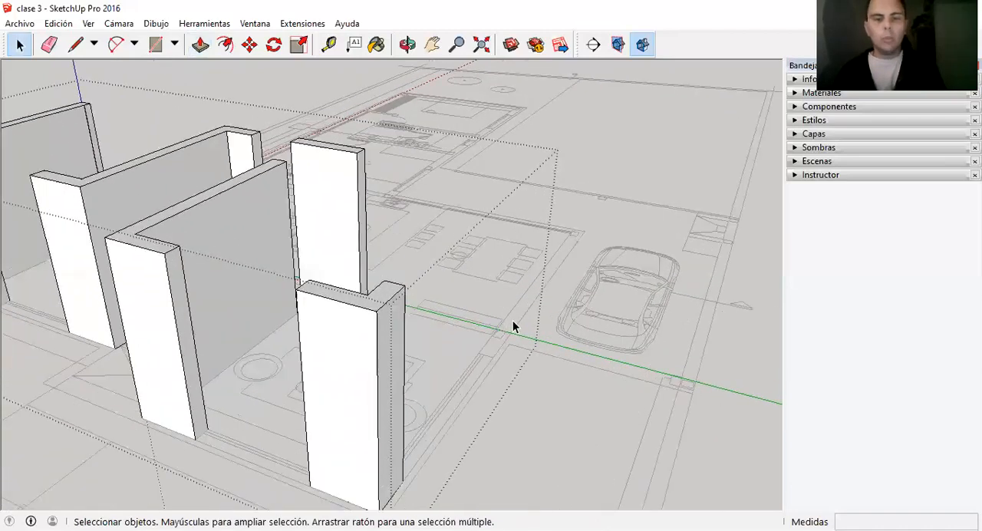
{"action": "key", "text": "l"}
{"action": "left_click", "coordinate": [493, 357]}
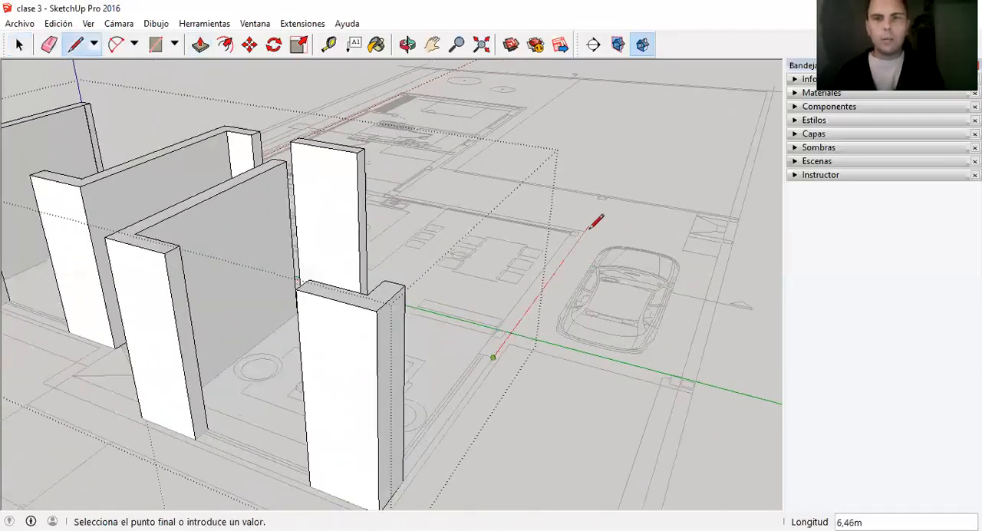
{"action": "scroll", "coordinate": [584, 229], "scroll_direction": "up", "scroll_amount": 3}
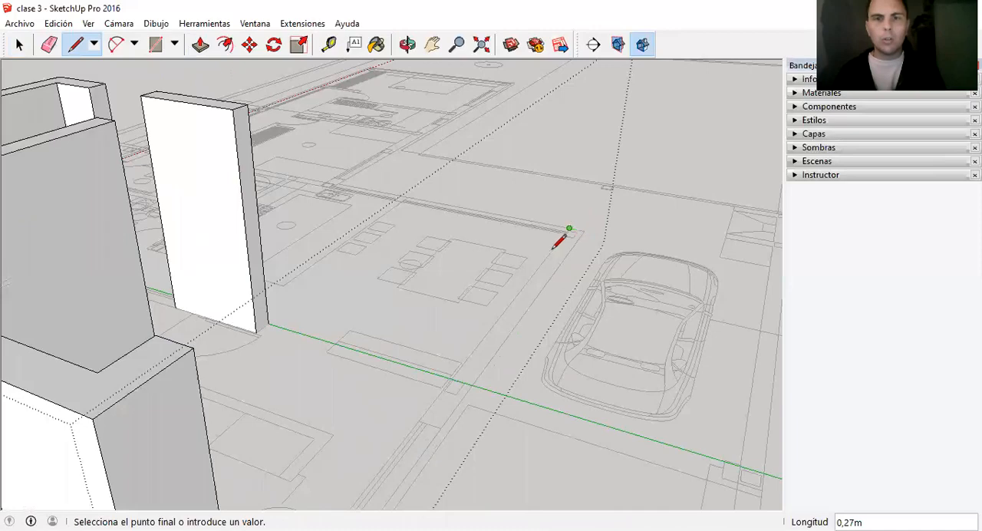
{"action": "left_click", "coordinate": [418, 420]}
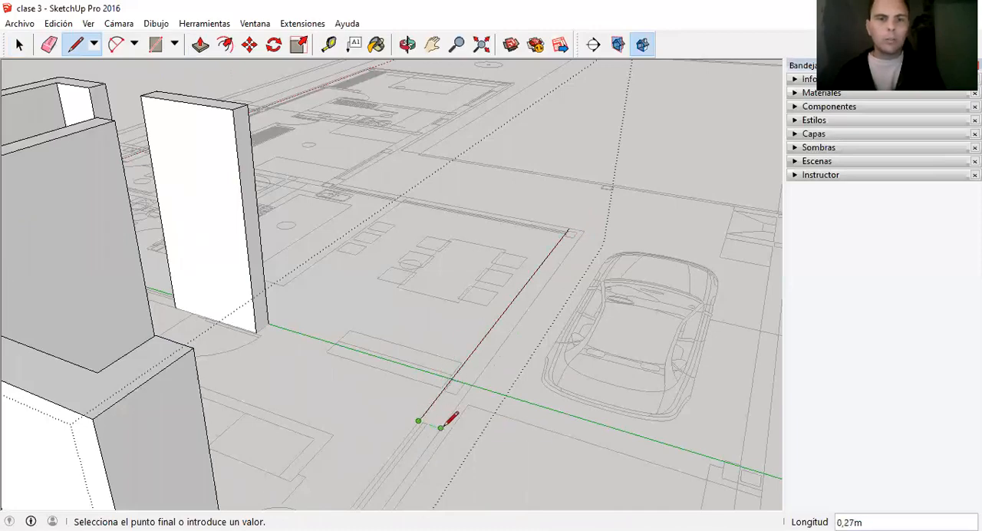
{"action": "left_click", "coordinate": [443, 414]}
{"action": "scroll", "coordinate": [450, 406], "scroll_direction": "down", "scroll_amount": 2}
{"action": "scroll", "coordinate": [442, 420], "scroll_direction": "down", "scroll_amount": 1}
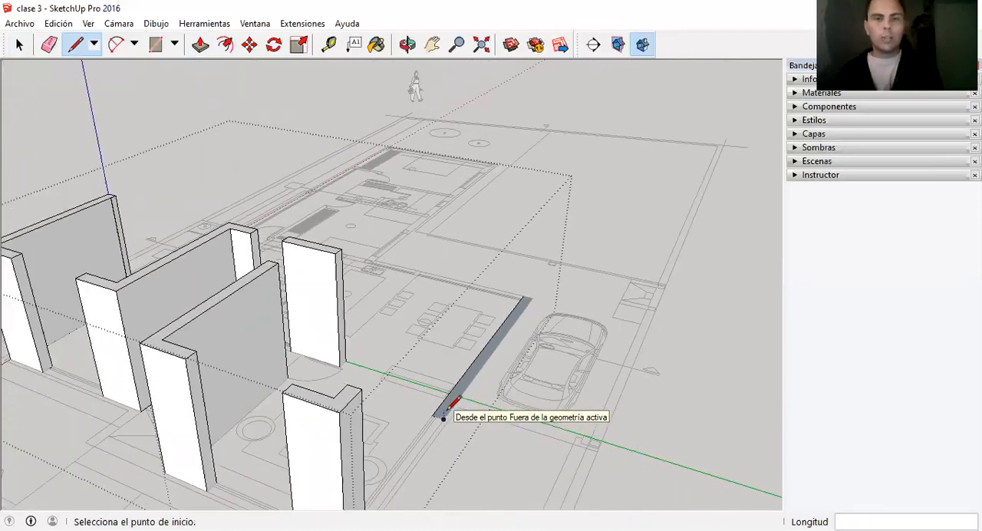
Extrude the long wall footprint beside the car with Push/Pull up to the height of the existing walls.
{"action": "key", "text": "p"}
{"action": "left_click", "coordinate": [447, 415]}
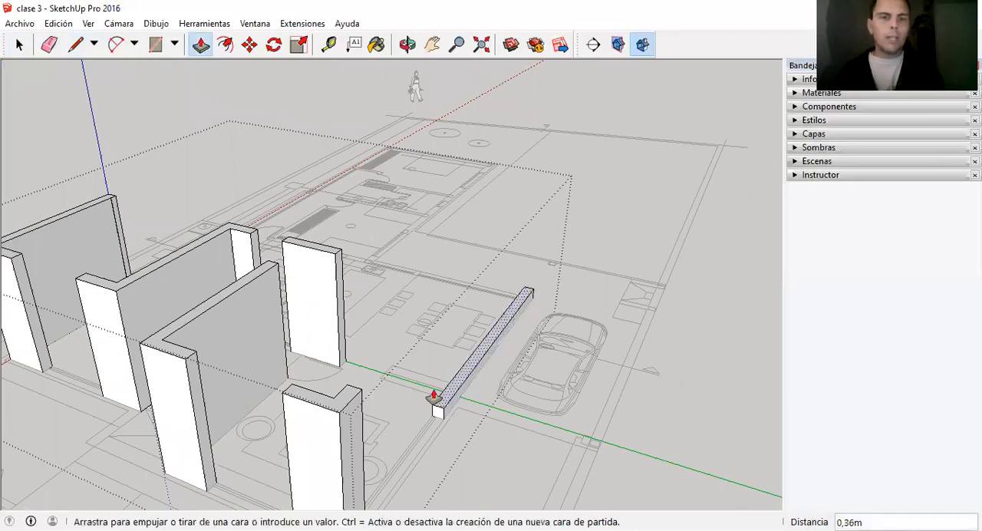
{"action": "left_click", "coordinate": [362, 396]}
{"action": "key", "text": "space"}
{"action": "scroll", "coordinate": [520, 283], "scroll_direction": "down", "scroll_amount": 2}
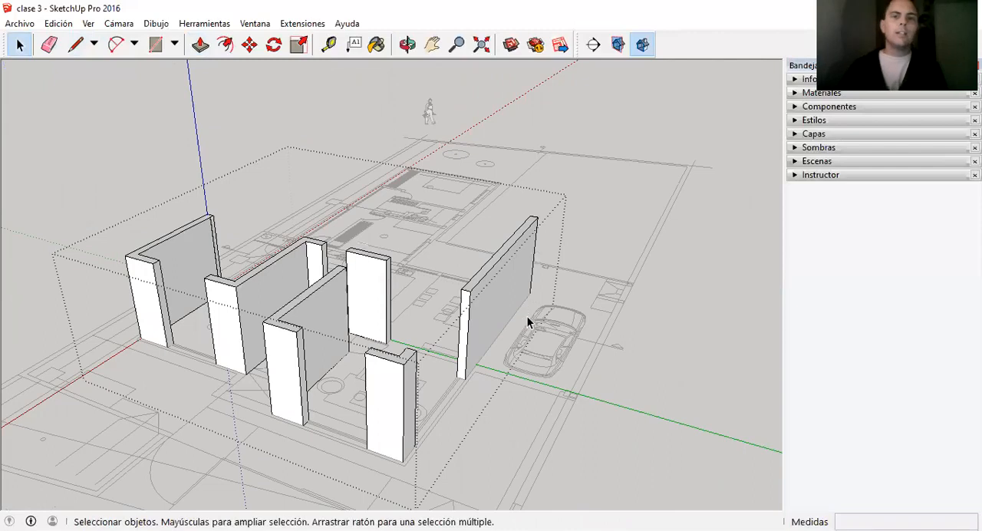
Examine the raised walls around the front rooms and close the walls group.
{"action": "scroll", "coordinate": [329, 313], "scroll_direction": "up", "scroll_amount": 1}
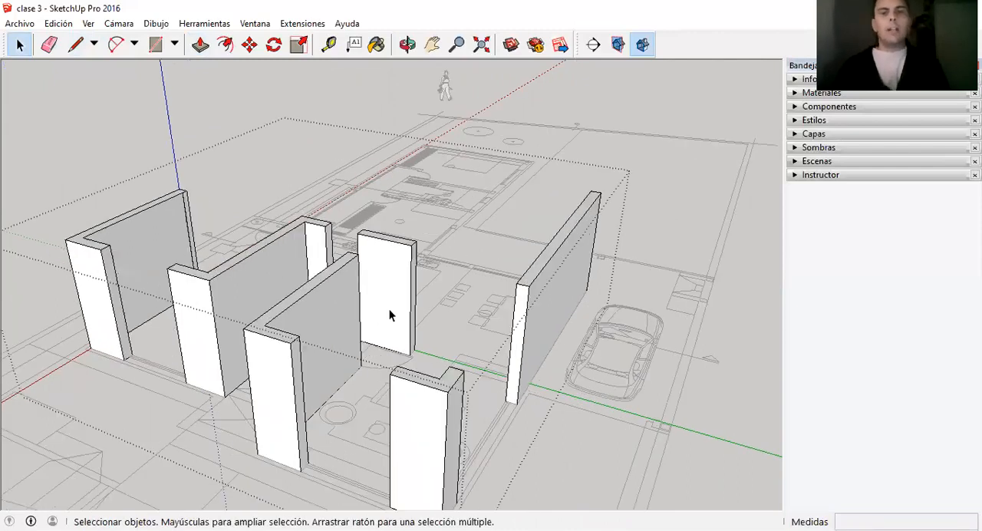
{"action": "scroll", "coordinate": [410, 312], "scroll_direction": "down", "scroll_amount": 1}
{"action": "scroll", "coordinate": [105, 289], "scroll_direction": "up", "scroll_amount": 5}
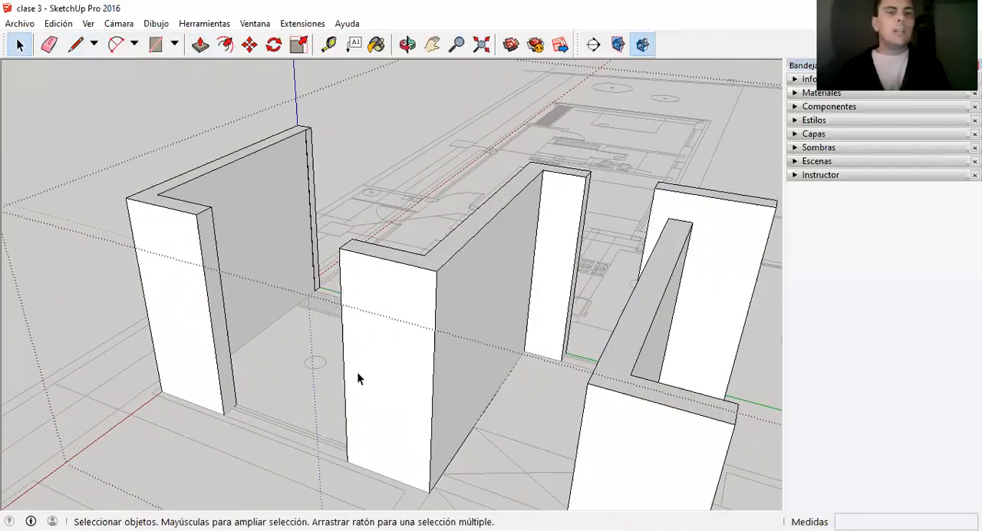
{"action": "scroll", "coordinate": [253, 269], "scroll_direction": "down", "scroll_amount": 2}
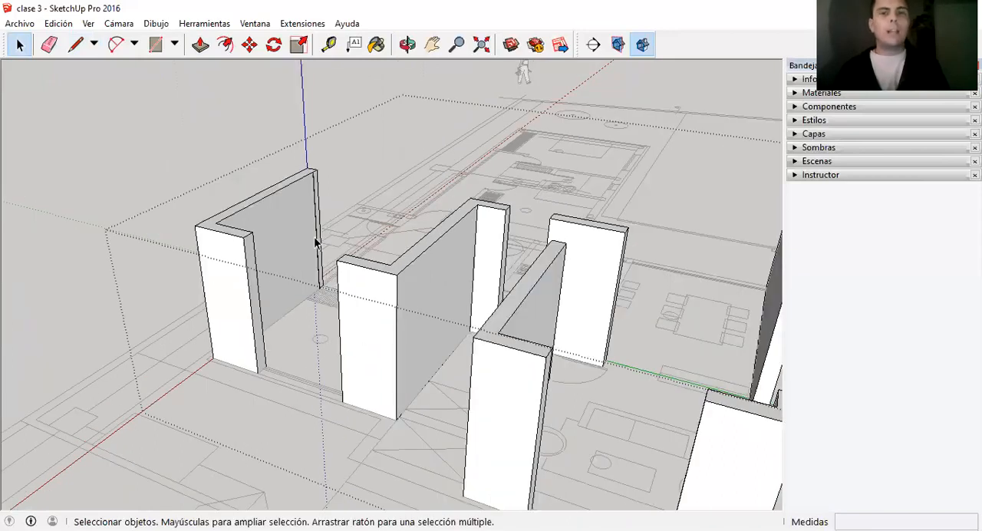
{"action": "scroll", "coordinate": [268, 244], "scroll_direction": "down", "scroll_amount": 1}
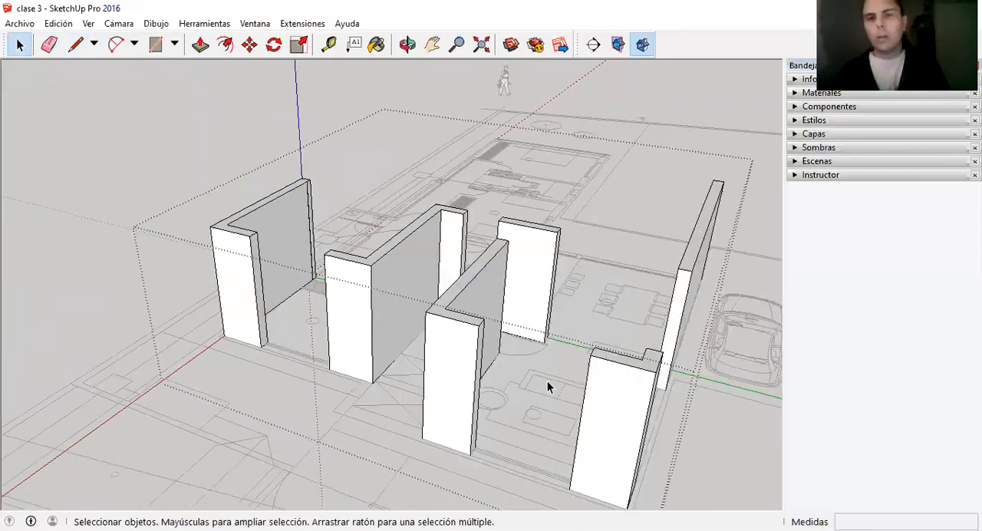
{"action": "scroll", "coordinate": [292, 322], "scroll_direction": "up", "scroll_amount": 3}
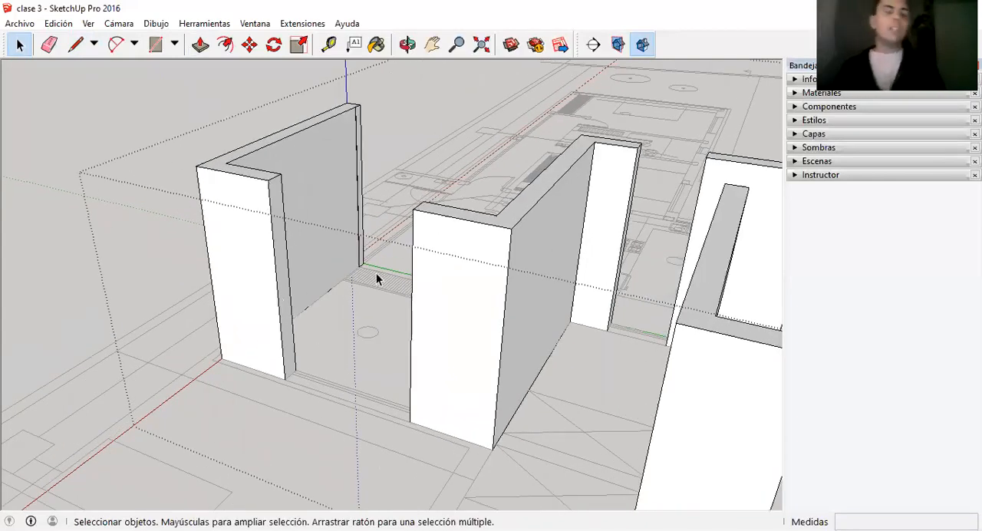
{"action": "scroll", "coordinate": [304, 285], "scroll_direction": "down", "scroll_amount": 3}
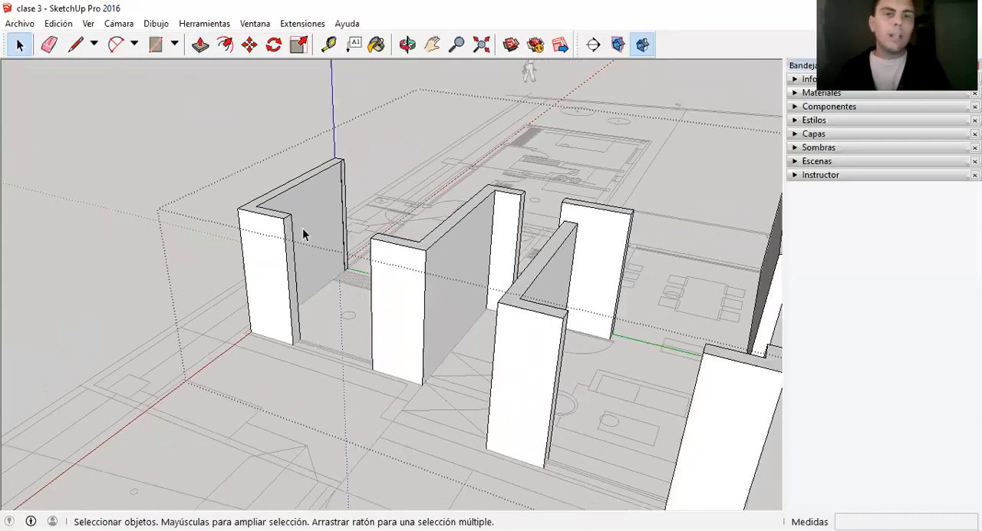
{"action": "left_click", "coordinate": [309, 93]}
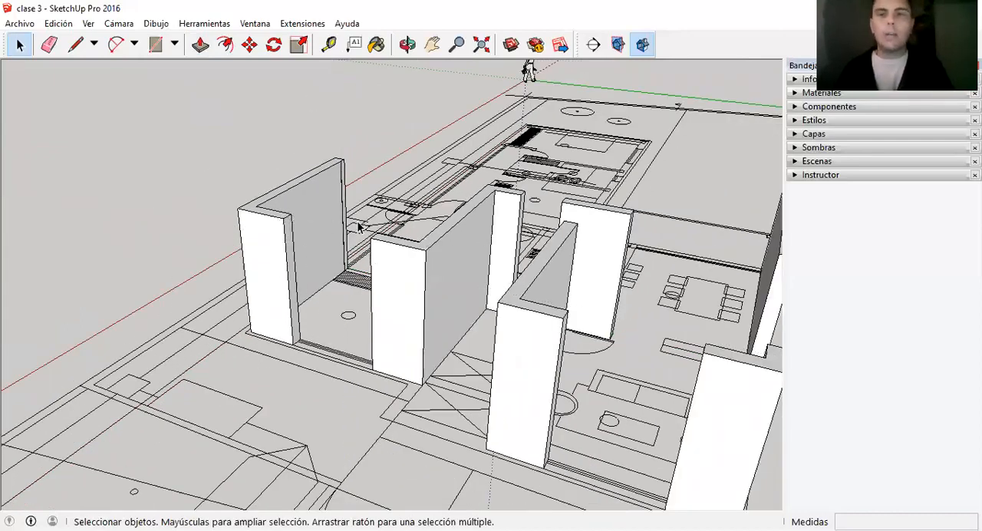
Examine the raised walls against the floor plan, including the kitchen, bathrooms and bedrooms that have no walls.
{"action": "scroll", "coordinate": [355, 224], "scroll_direction": "down", "scroll_amount": 1}
{"action": "scroll", "coordinate": [316, 296], "scroll_direction": "up", "scroll_amount": 2}
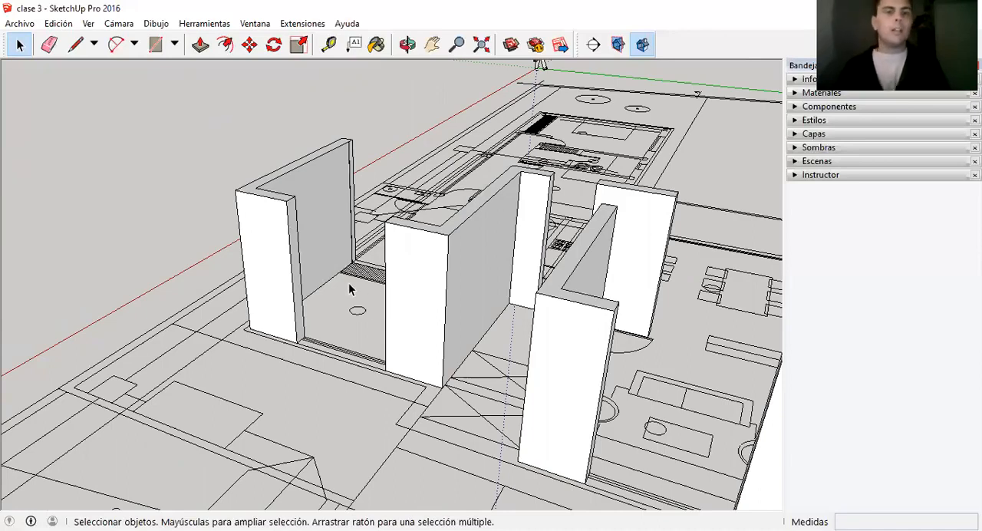
{"action": "scroll", "coordinate": [323, 250], "scroll_direction": "down", "scroll_amount": 2}
{"action": "scroll", "coordinate": [319, 253], "scroll_direction": "down", "scroll_amount": 2}
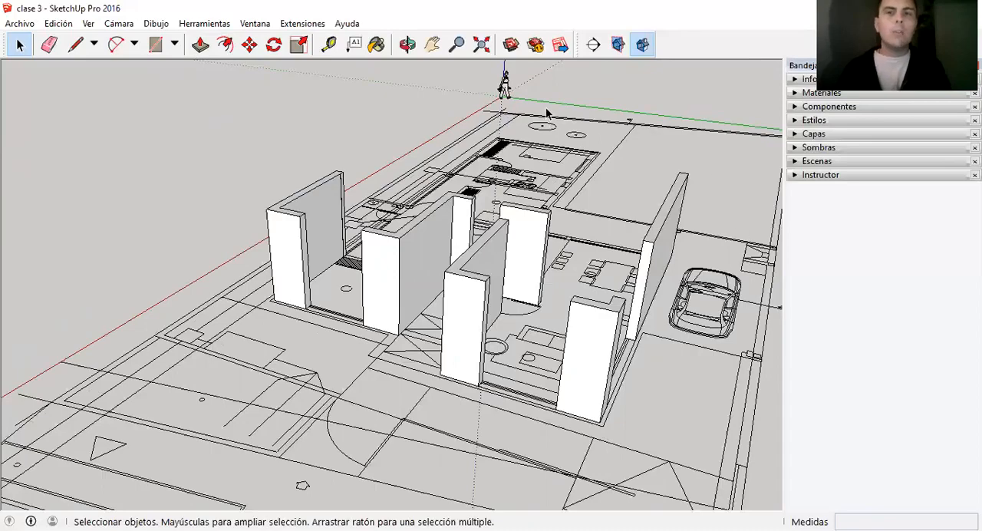
{"action": "scroll", "coordinate": [406, 238], "scroll_direction": "down", "scroll_amount": 1}
{"action": "scroll", "coordinate": [698, 303], "scroll_direction": "down", "scroll_amount": 1}
{"action": "scroll", "coordinate": [556, 284], "scroll_direction": "down", "scroll_amount": 1}
{"action": "scroll", "coordinate": [569, 307], "scroll_direction": "down", "scroll_amount": 1}
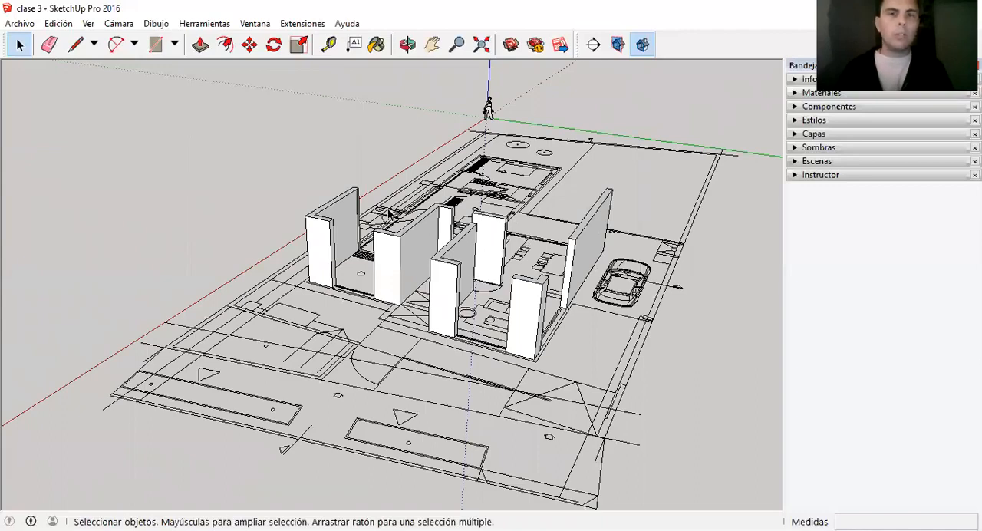
{"action": "scroll", "coordinate": [453, 265], "scroll_direction": "up", "scroll_amount": 1}
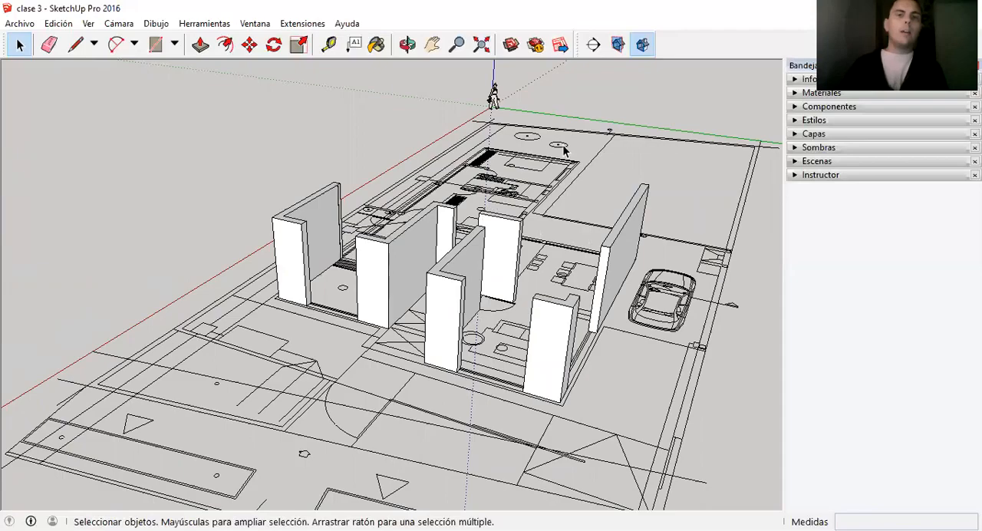
{"action": "scroll", "coordinate": [460, 299], "scroll_direction": "up", "scroll_amount": 1}
{"action": "scroll", "coordinate": [399, 257], "scroll_direction": "up", "scroll_amount": 2}
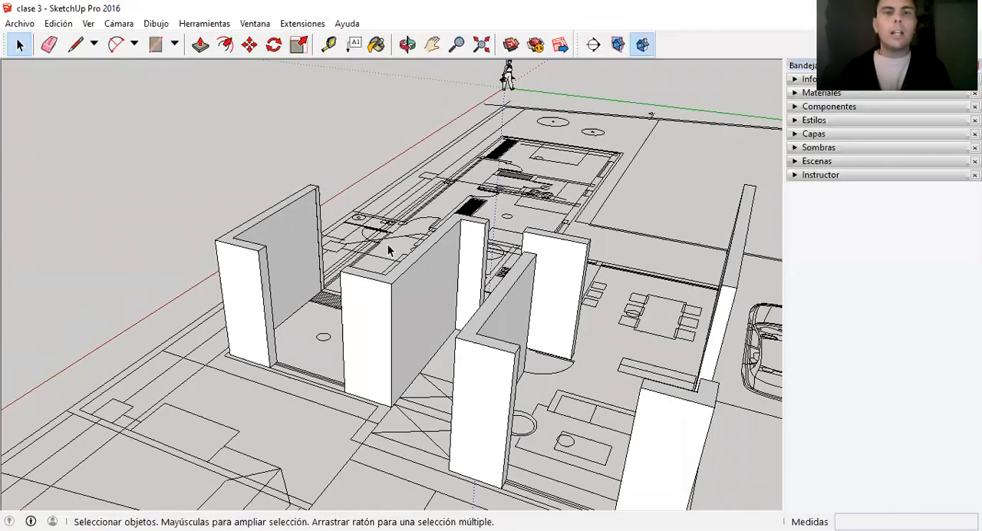
{"action": "scroll", "coordinate": [495, 344], "scroll_direction": "down", "scroll_amount": 2}
{"action": "middle_click_drag", "start_coordinate": [490, 341], "coordinate": [461, 269]}
{"action": "scroll", "coordinate": [423, 268], "scroll_direction": "up", "scroll_amount": 2}
{"action": "scroll", "coordinate": [420, 267], "scroll_direction": "down", "scroll_amount": 2}
{"action": "scroll", "coordinate": [365, 222], "scroll_direction": "up", "scroll_amount": 2}
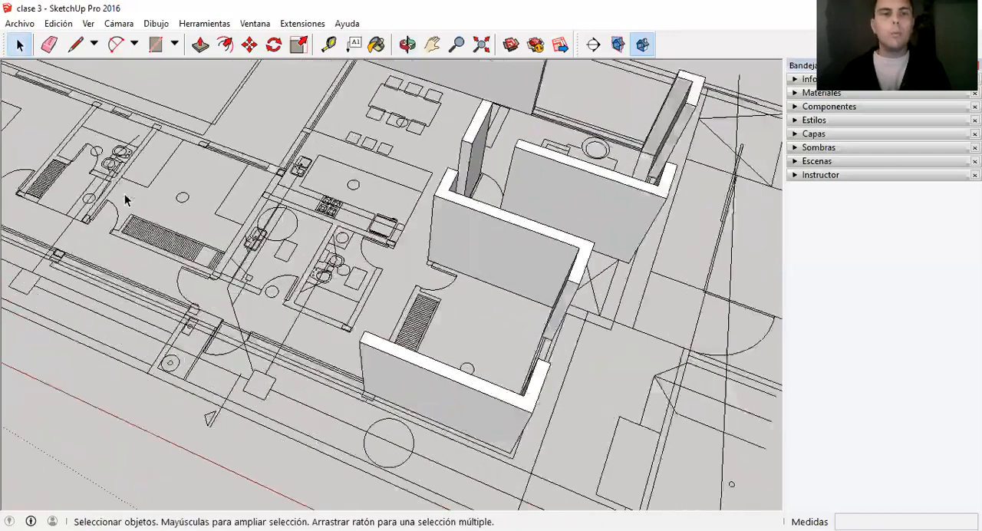
{"action": "scroll", "coordinate": [125, 200], "scroll_direction": "up", "scroll_amount": 2}
{"action": "scroll", "coordinate": [596, 290], "scroll_direction": "down", "scroll_amount": 2}
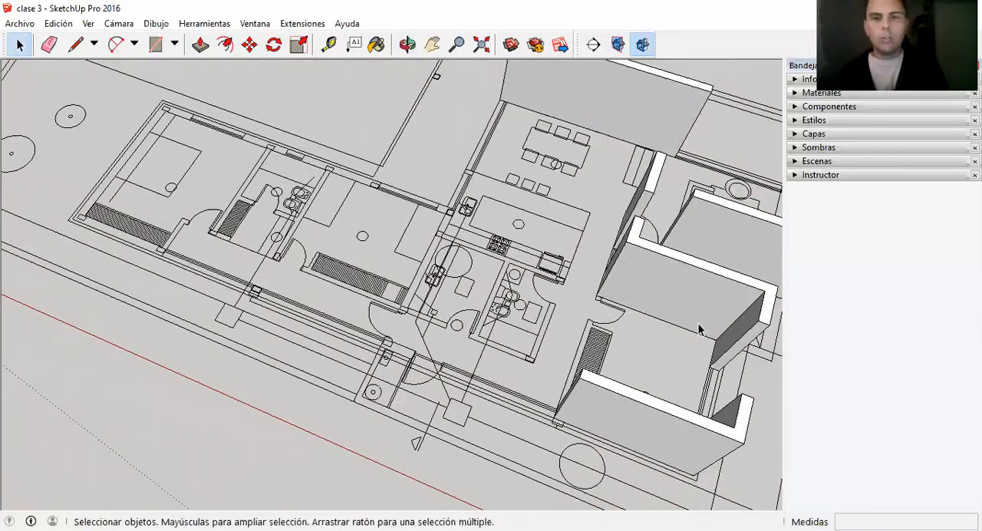
Trace the bathroom wall's outer side, its 0.16 m end and its inner edges round to the kitchen-side door end with the Line tool.
{"action": "key", "text": "l"}
{"action": "scroll", "coordinate": [549, 359], "scroll_direction": "up", "scroll_amount": 2}
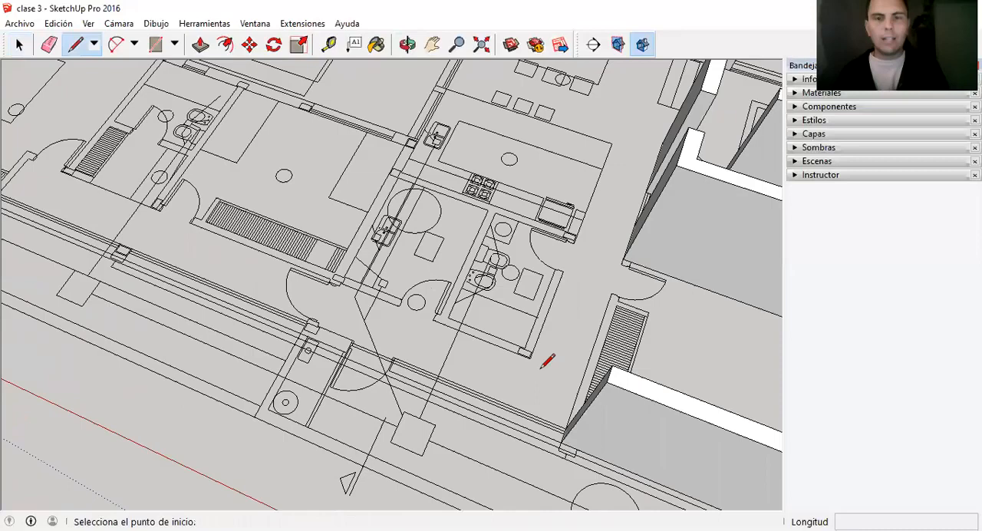
{"action": "left_click", "coordinate": [529, 356]}
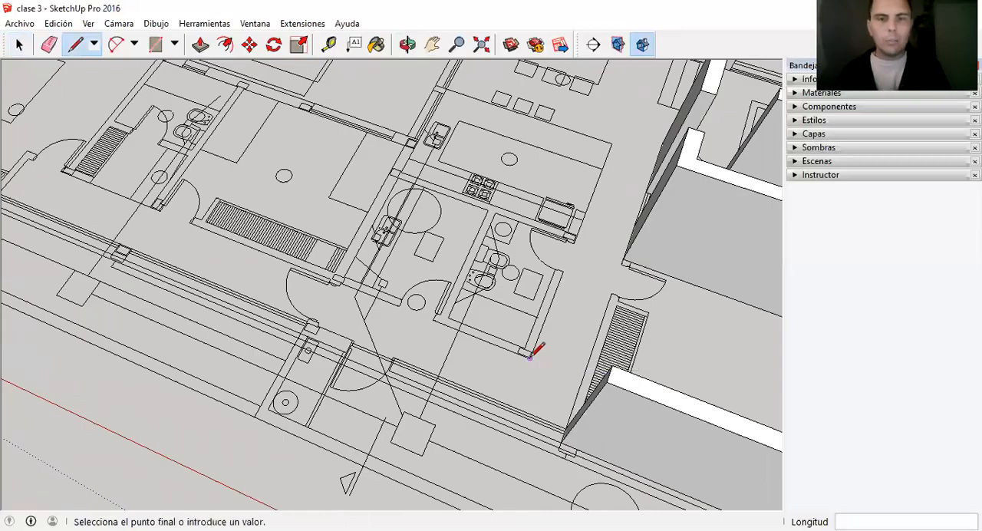
{"action": "left_click", "coordinate": [561, 272]}
{"action": "scroll", "coordinate": [562, 271], "scroll_direction": "up", "scroll_amount": 3}
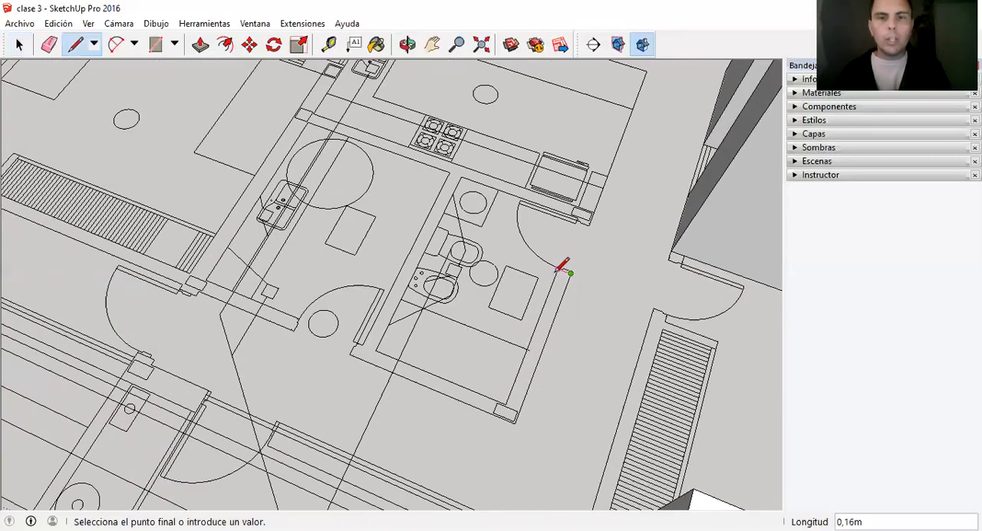
{"action": "left_click", "coordinate": [507, 402]}
{"action": "left_click", "coordinate": [375, 350]}
{"action": "left_click", "coordinate": [469, 178]}
{"action": "scroll", "coordinate": [592, 213], "scroll_direction": "up", "scroll_amount": 2}
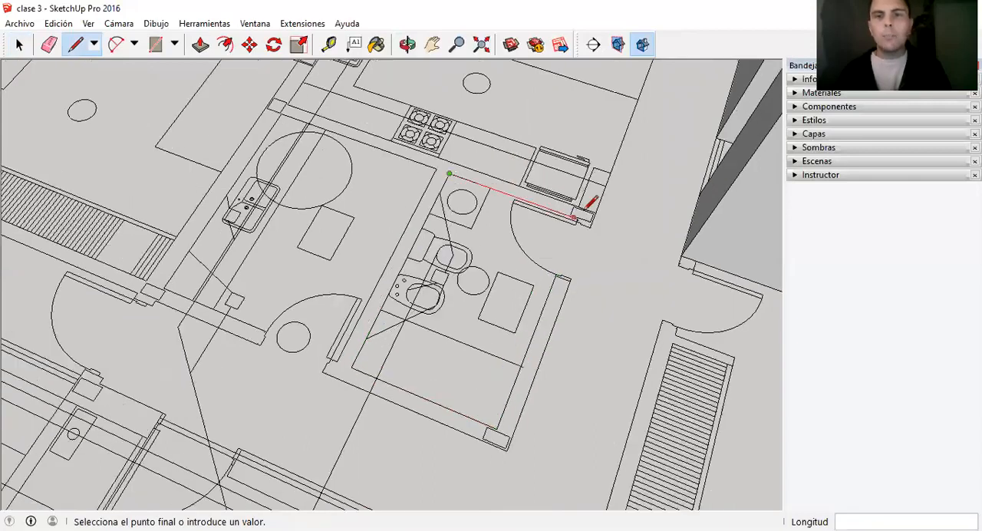
{"action": "left_click", "coordinate": [592, 223]}
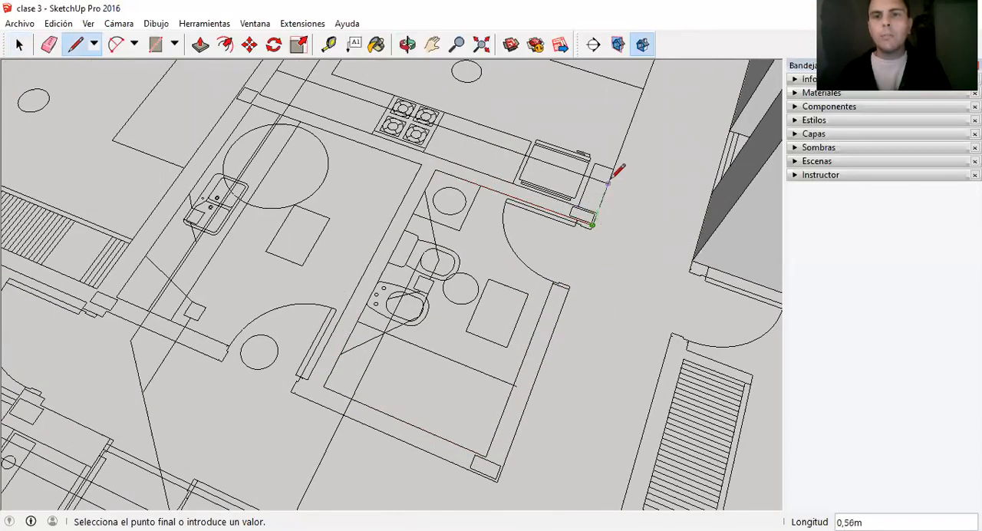
Complete the footprint along the kitchen-side wall and the partition between the two bathrooms, closing it at the outer corner.
{"action": "scroll", "coordinate": [617, 169], "scroll_direction": "down", "scroll_amount": 1}
{"action": "left_click", "coordinate": [611, 172]}
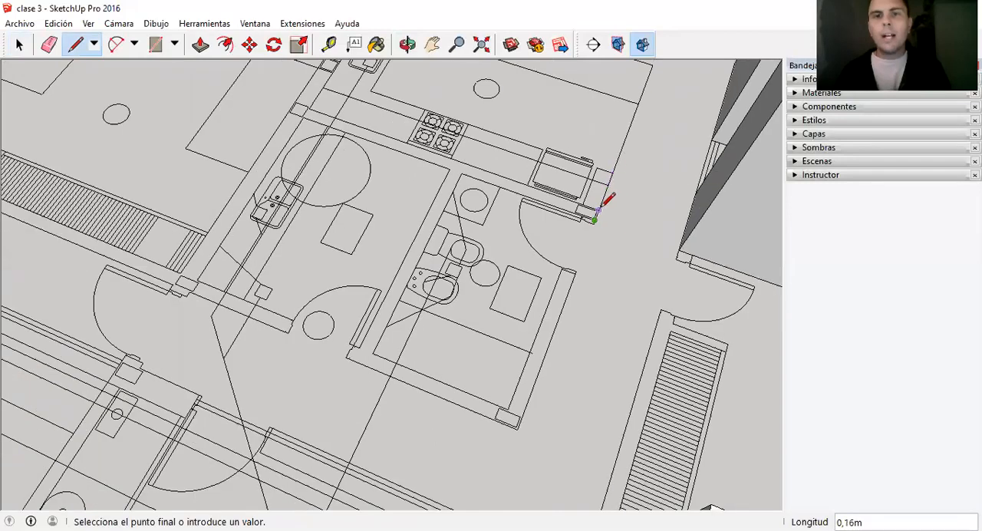
{"action": "left_click", "coordinate": [304, 117]}
{"action": "left_click", "coordinate": [449, 169]}
{"action": "left_click", "coordinate": [358, 346]}
{"action": "scroll", "coordinate": [358, 346], "scroll_direction": "up", "scroll_amount": 5}
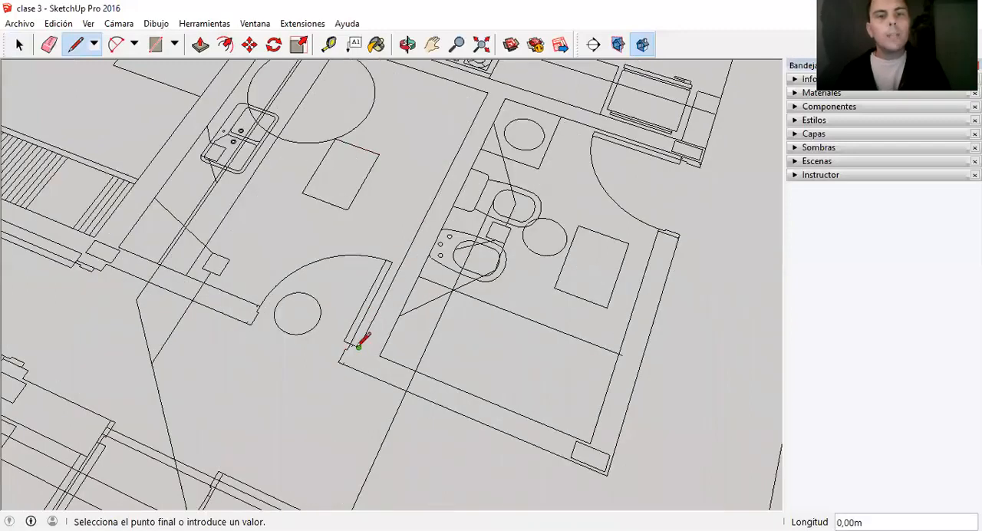
{"action": "scroll", "coordinate": [355, 344], "scroll_direction": "down", "scroll_amount": 3}
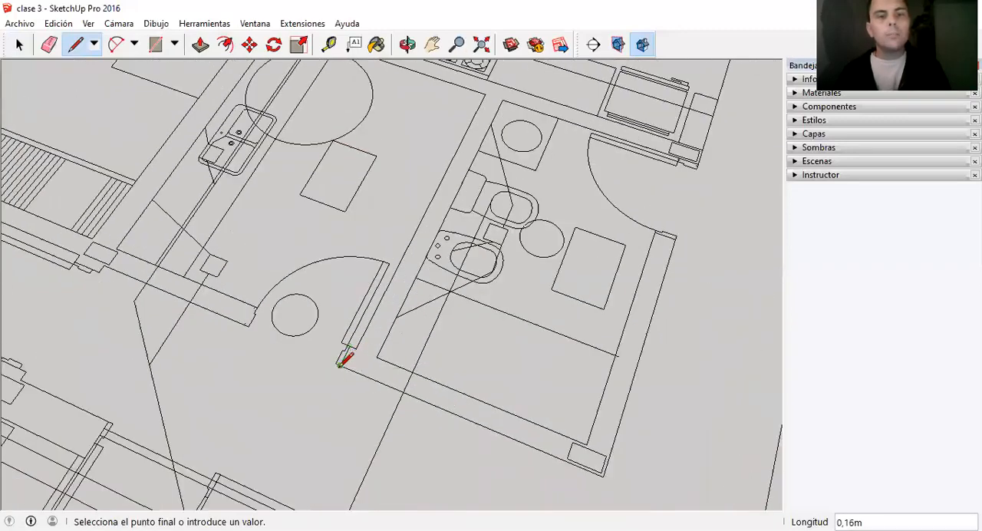
{"action": "scroll", "coordinate": [345, 357], "scroll_direction": "down", "scroll_amount": 2}
{"action": "left_click", "coordinate": [521, 429]}
Select the bathroom wall footprint with its edges and make it a separate group.
{"action": "scroll", "coordinate": [497, 315], "scroll_direction": "down", "scroll_amount": 2}
{"action": "key", "text": "space"}
{"action": "scroll", "coordinate": [512, 367], "scroll_direction": "up", "scroll_amount": 1}
{"action": "double_click", "coordinate": [517, 377]}
{"action": "right_click", "coordinate": [516, 377]}
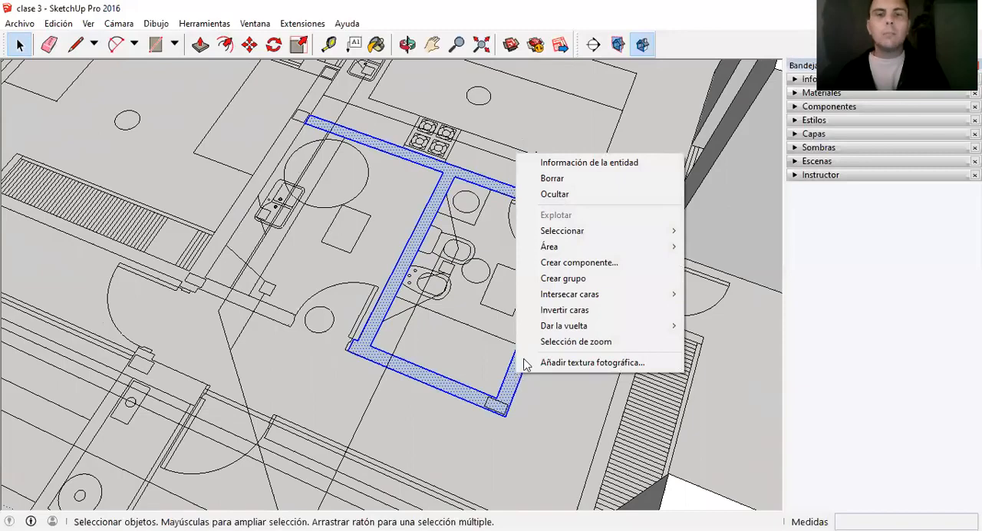
{"action": "left_click", "coordinate": [562, 278]}
Open the bathroom walls group, extrude its footprint with Push/Pull to the existing walls' height and close the group.
{"action": "scroll", "coordinate": [542, 296], "scroll_direction": "down", "scroll_amount": 1}
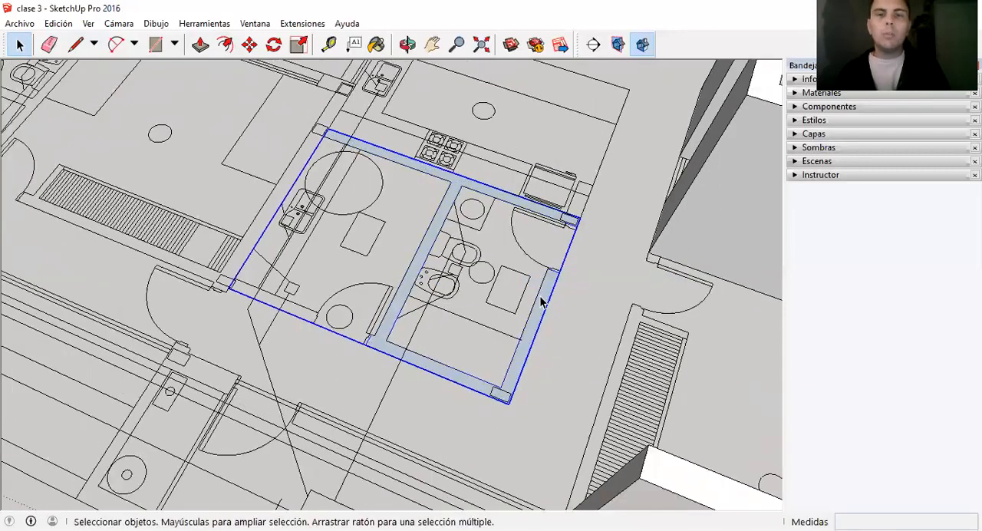
{"action": "double_click", "coordinate": [540, 295]}
{"action": "key", "text": "p"}
{"action": "left_click", "coordinate": [533, 318]}
{"action": "middle_click_drag", "start_coordinate": [548, 263], "coordinate": [568, 213]}
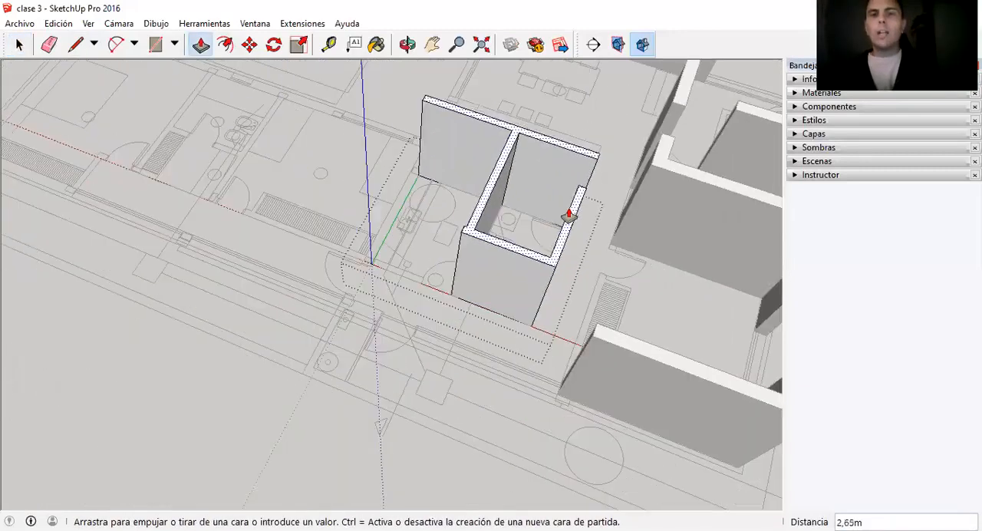
{"action": "left_click", "coordinate": [664, 176]}
{"action": "key", "text": "space"}
{"action": "scroll", "coordinate": [215, 299], "scroll_direction": "down", "scroll_amount": 4}
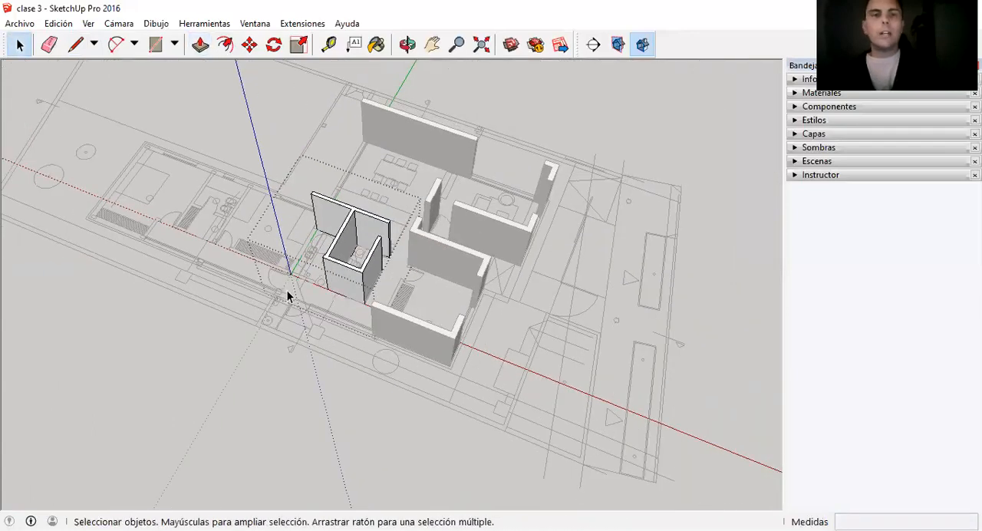
{"action": "left_click", "coordinate": [288, 293]}
Select the main walls group and the bathroom walls group in turn, clear the selection and examine all the raised walls.
{"action": "left_click", "coordinate": [486, 228]}
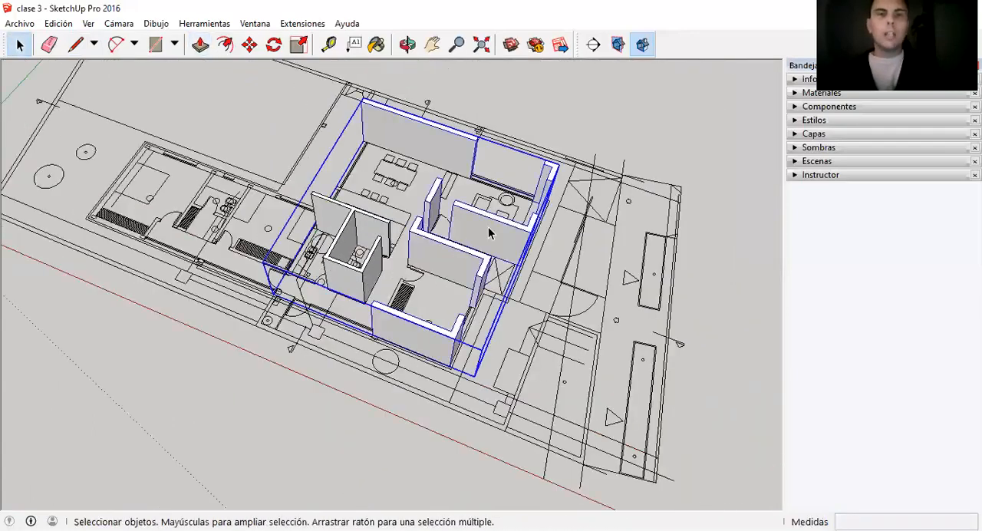
{"action": "left_click", "coordinate": [366, 286]}
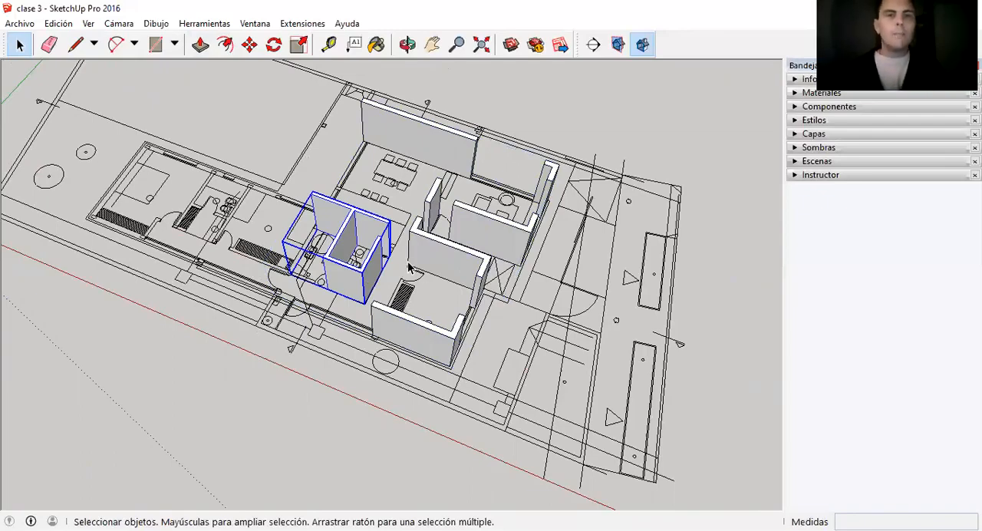
{"action": "scroll", "coordinate": [445, 292], "scroll_direction": "down", "scroll_amount": 2}
{"action": "left_click", "coordinate": [537, 144]}
{"action": "middle_click_drag", "start_coordinate": [537, 145], "coordinate": [472, 256]}
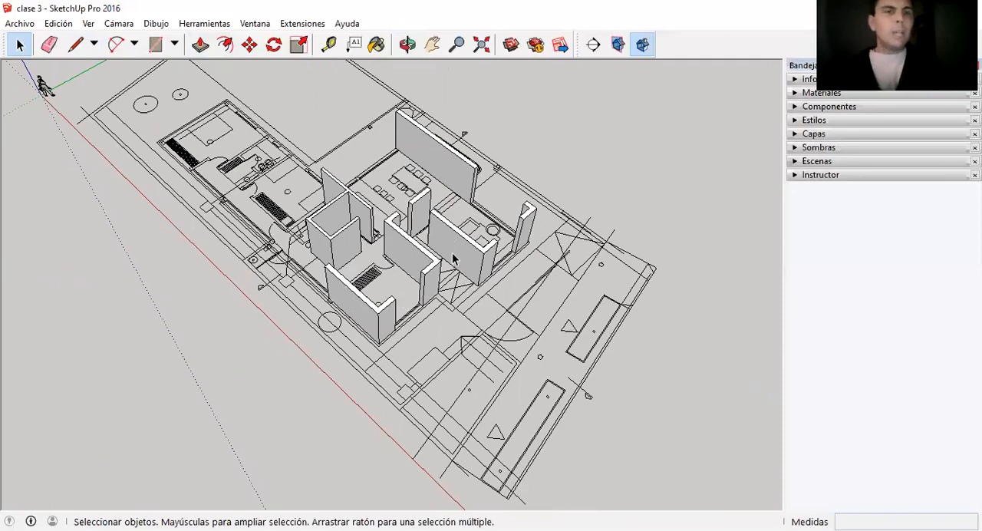
{"action": "scroll", "coordinate": [452, 259], "scroll_direction": "down", "scroll_amount": 2}
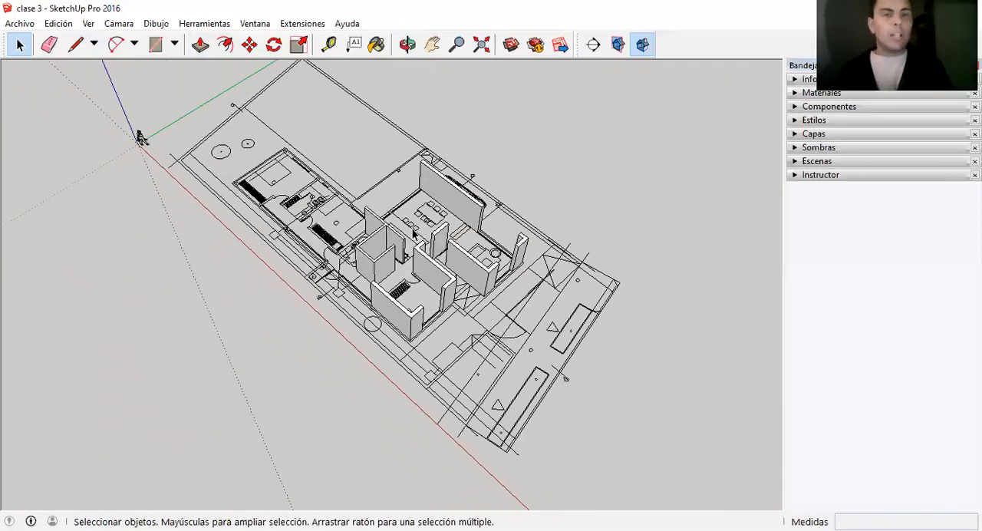
{"action": "scroll", "coordinate": [414, 234], "scroll_direction": "up", "scroll_amount": 2}
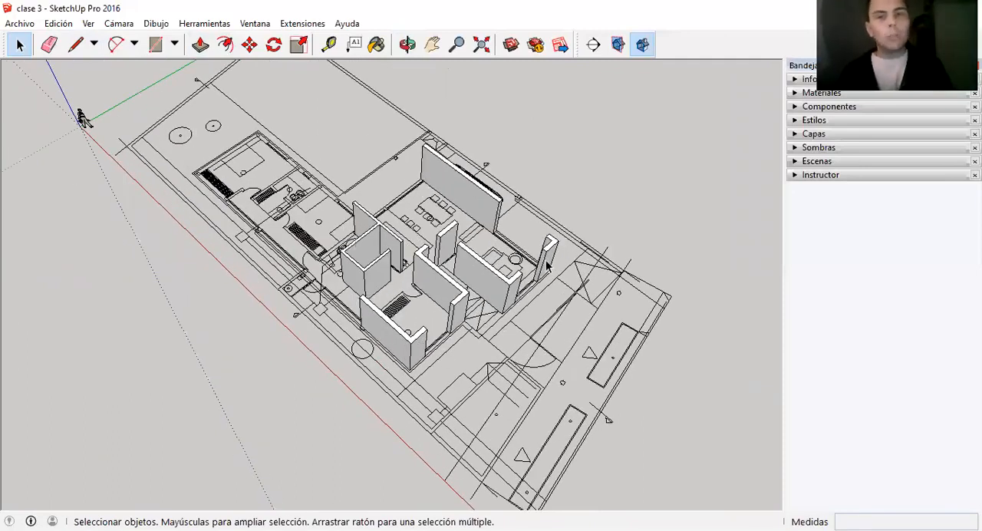
{"action": "scroll", "coordinate": [366, 198], "scroll_direction": "up", "scroll_amount": 1}
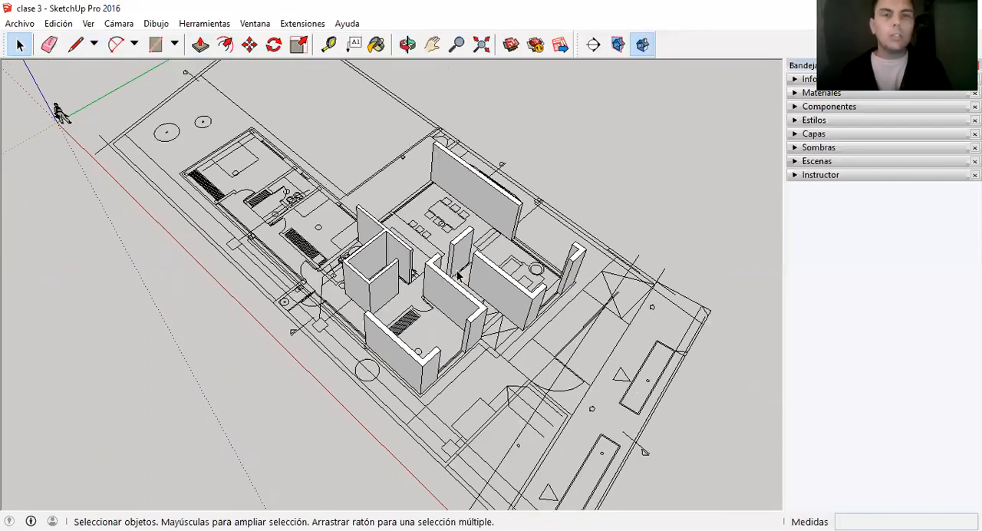
{"action": "scroll", "coordinate": [459, 266], "scroll_direction": "up", "scroll_amount": 1}
{"action": "scroll", "coordinate": [506, 376], "scroll_direction": "up", "scroll_amount": 1}
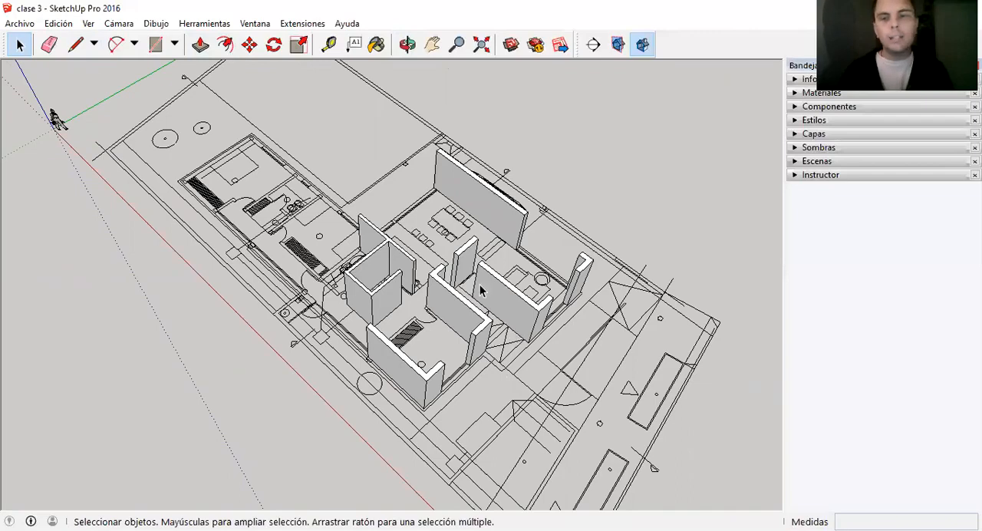
{"action": "scroll", "coordinate": [481, 289], "scroll_direction": "down", "scroll_amount": 1}
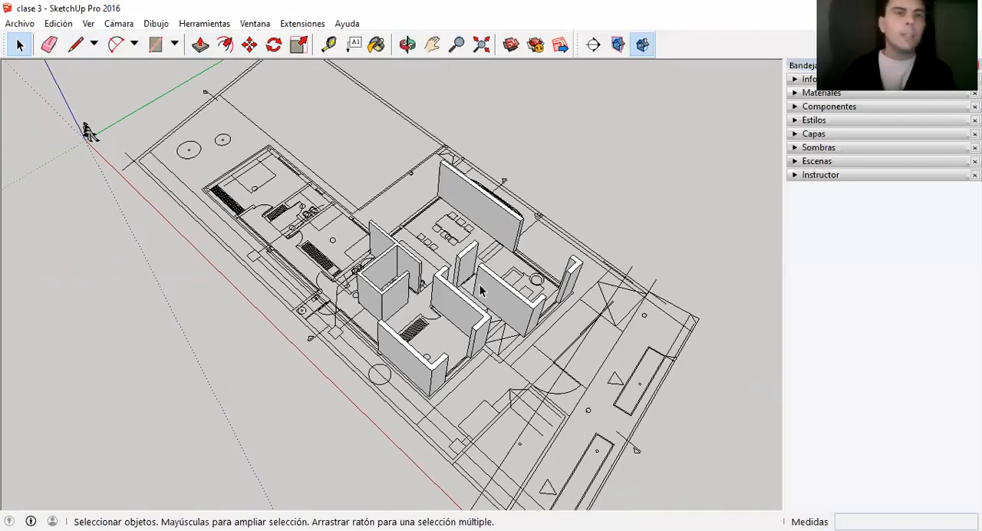
{"action": "scroll", "coordinate": [399, 238], "scroll_direction": "down", "scroll_amount": 1}
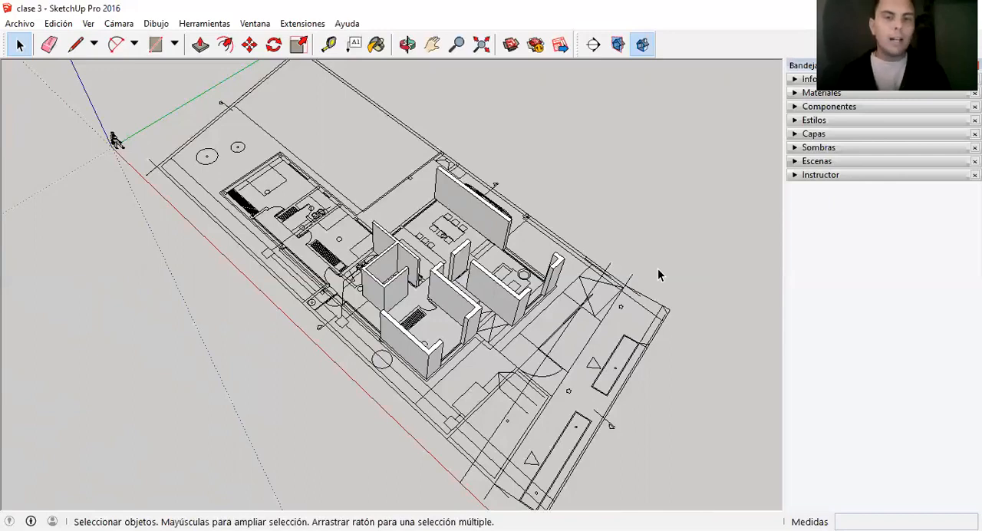
{"action": "scroll", "coordinate": [541, 309], "scroll_direction": "up", "scroll_amount": 2}
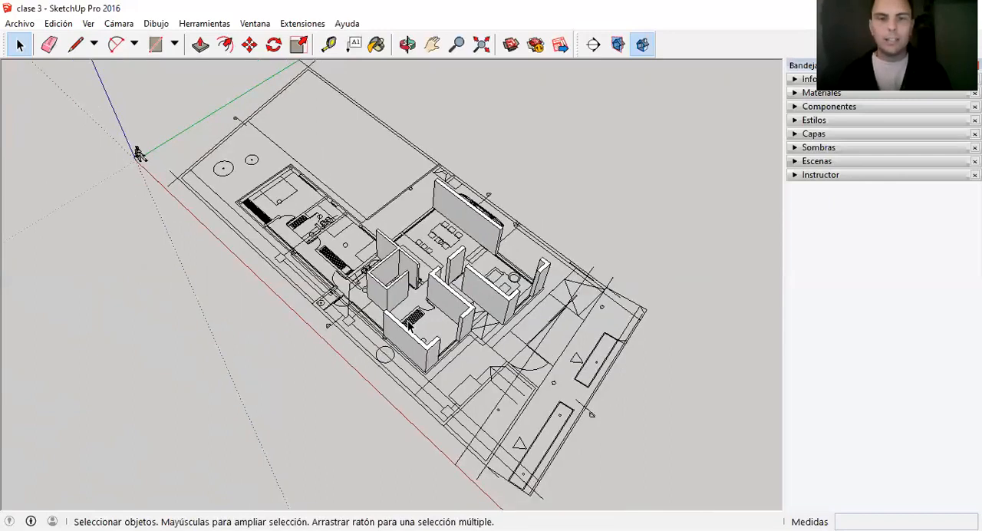
{"action": "scroll", "coordinate": [456, 321], "scroll_direction": "down", "scroll_amount": 2}
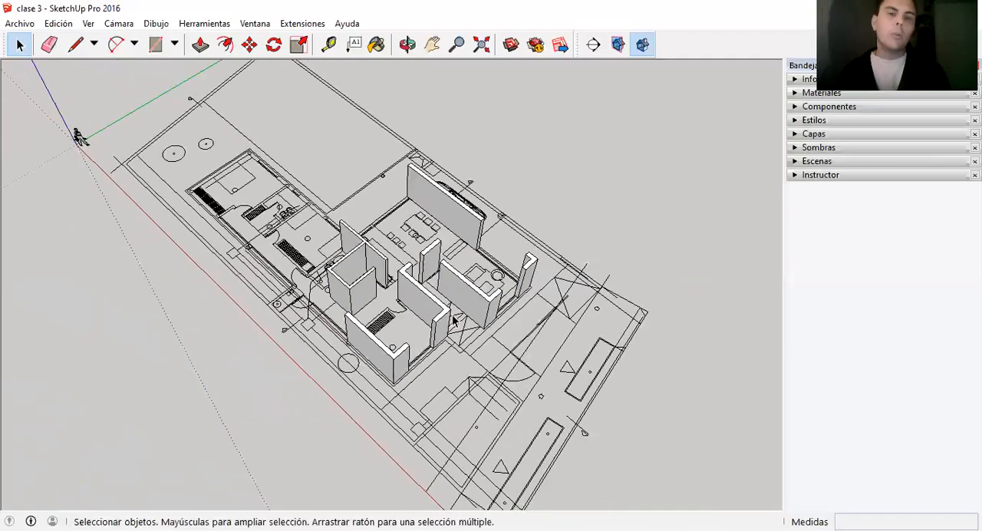
{"action": "scroll", "coordinate": [460, 327], "scroll_direction": "up", "scroll_amount": 2}
Select the main walls group and the bathroom walls group together and hide both.
{"action": "left_click", "coordinate": [476, 299]}
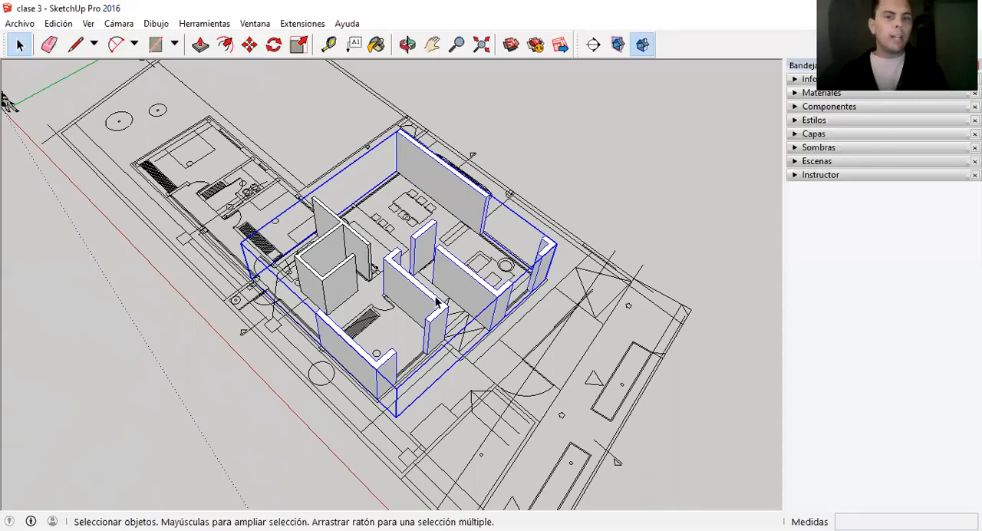
{"action": "scroll", "coordinate": [334, 343], "scroll_direction": "down", "scroll_amount": 1}
{"action": "left_click", "coordinate": [514, 173]}
{"action": "left_click", "coordinate": [447, 221]}
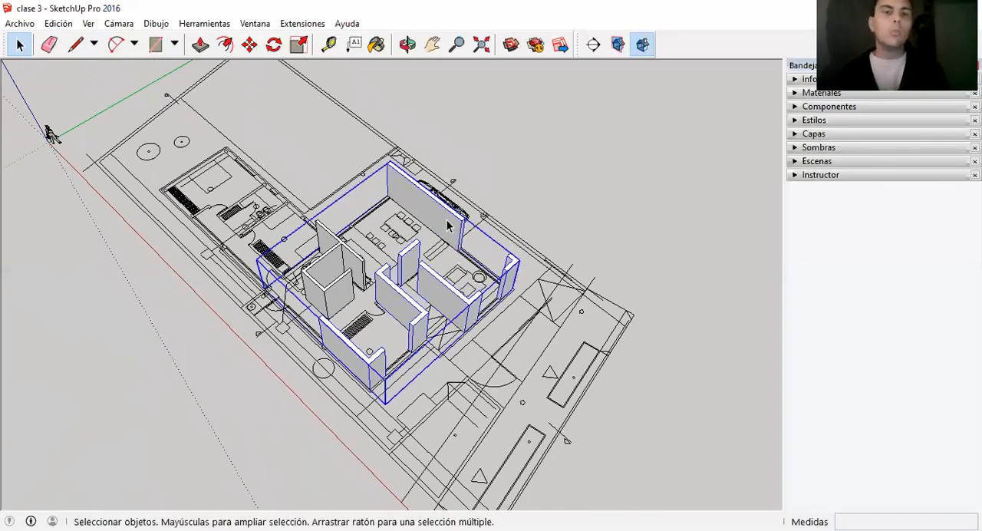
{"action": "left_click", "coordinate": [325, 307]}
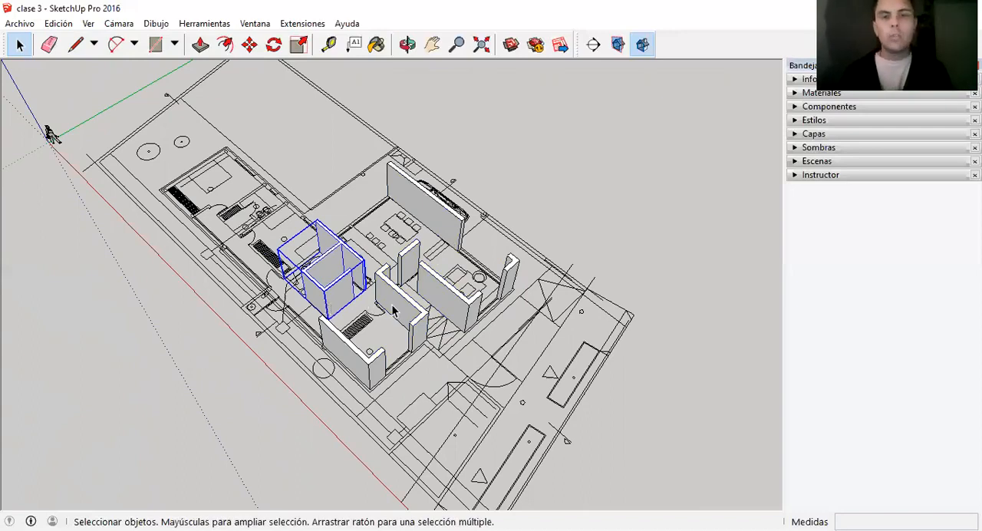
{"action": "left_click", "coordinate": [392, 309]}
{"action": "left_click", "coordinate": [333, 299]}
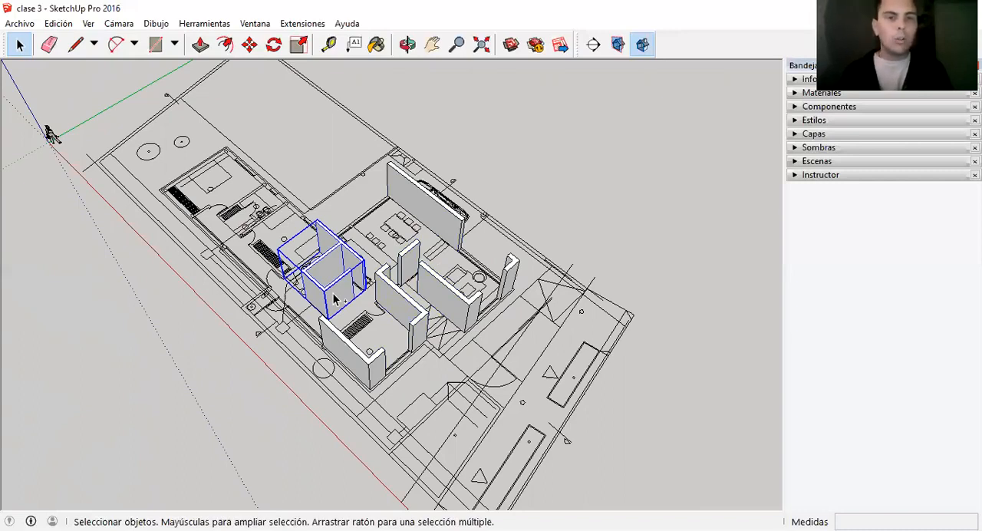
{"action": "left_click", "coordinate": [393, 305], "text": "shift"}
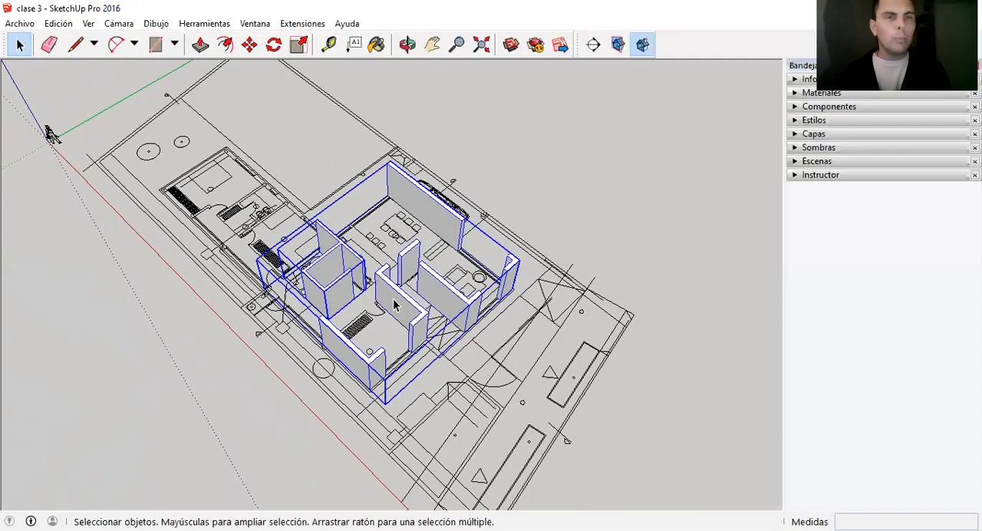
{"action": "right_click", "coordinate": [393, 304]}
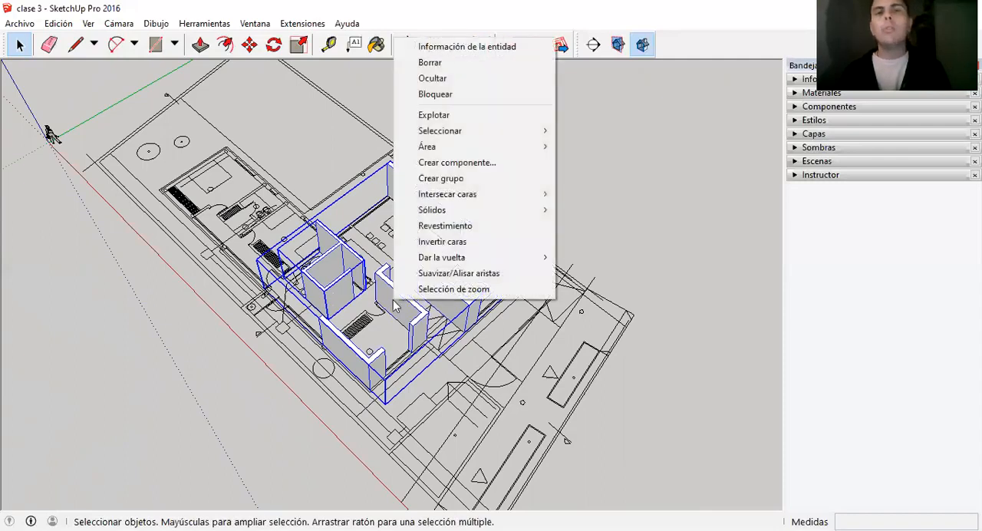
{"action": "left_click", "coordinate": [442, 80]}
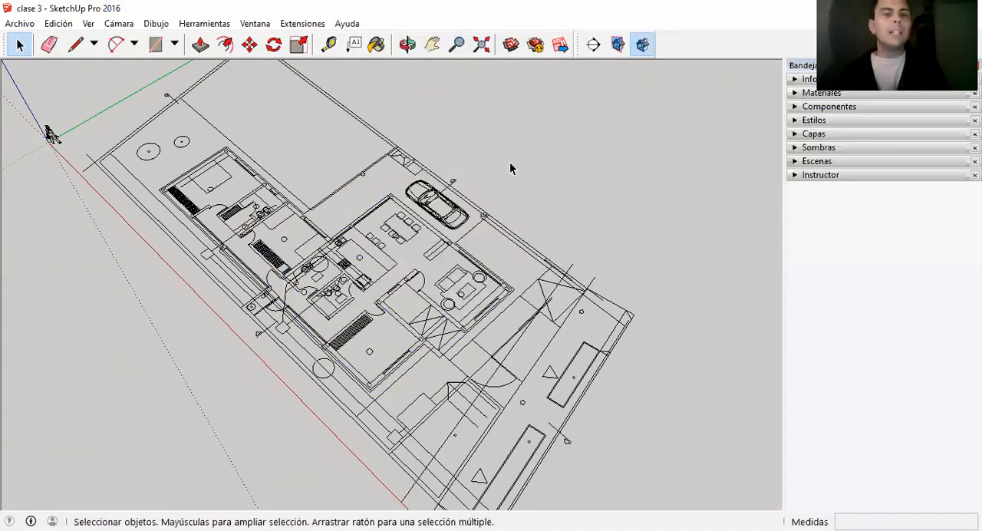
{"action": "scroll", "coordinate": [587, 278], "scroll_direction": "down", "scroll_amount": 1}
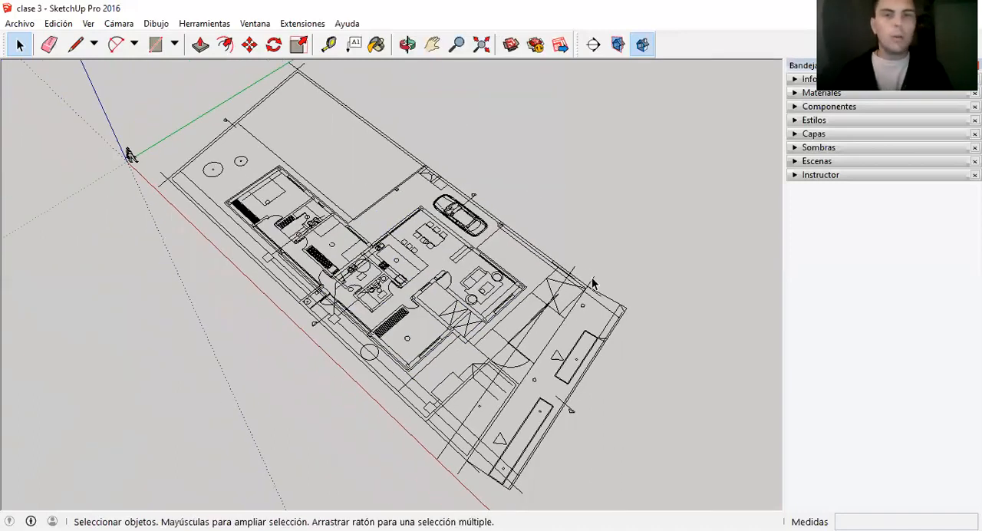
{"action": "scroll", "coordinate": [587, 279], "scroll_direction": "up", "scroll_amount": 2}
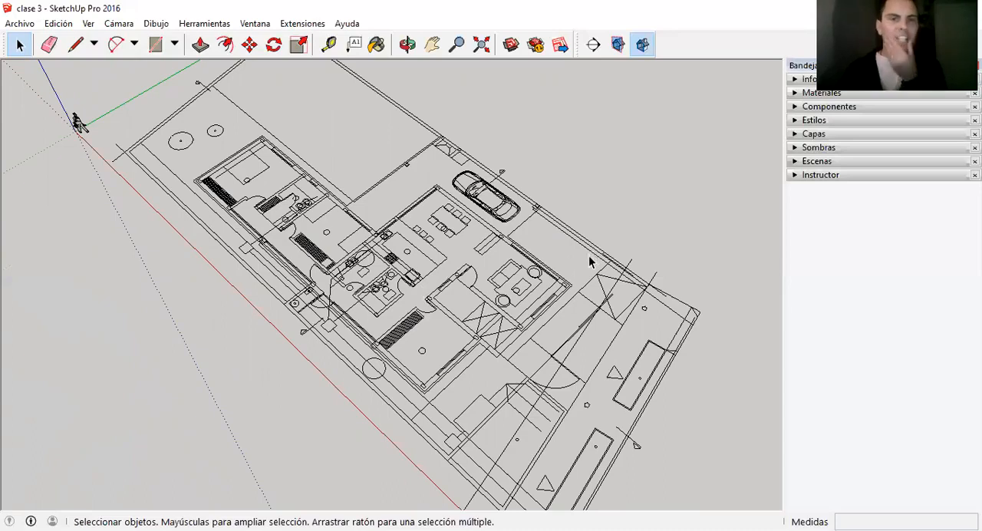
{"action": "scroll", "coordinate": [549, 310], "scroll_direction": "down", "scroll_amount": 3}
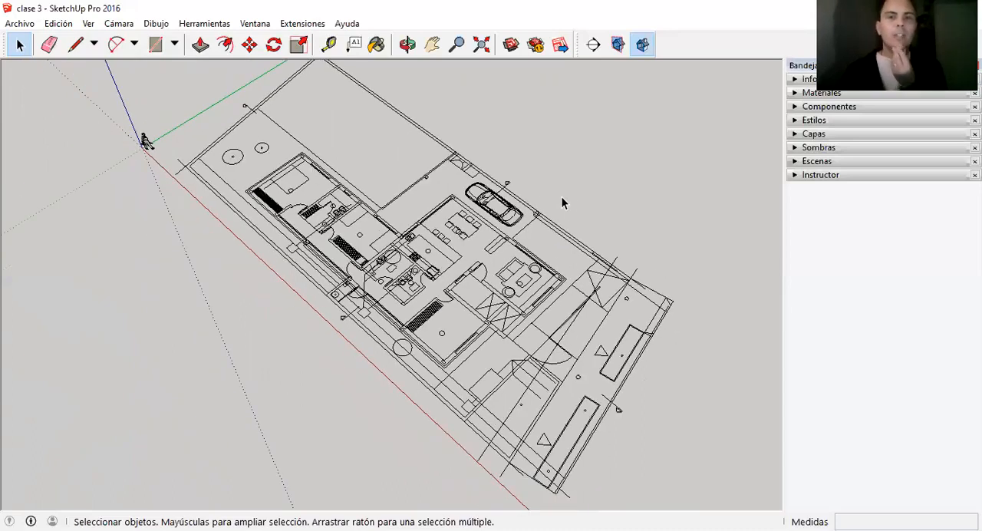
{"action": "scroll", "coordinate": [562, 198], "scroll_direction": "down", "scroll_amount": 1}
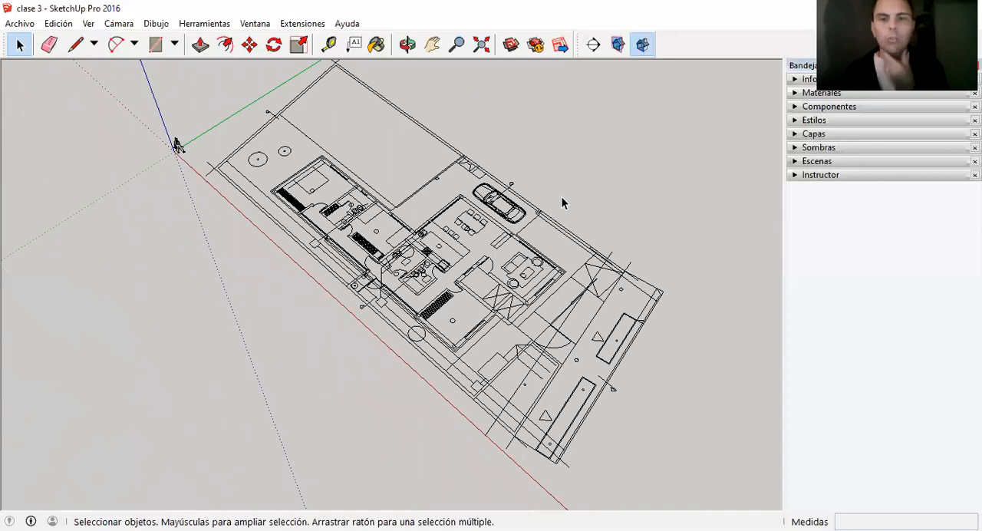
{"action": "scroll", "coordinate": [629, 262], "scroll_direction": "up", "scroll_amount": 1}
{"action": "scroll", "coordinate": [351, 284], "scroll_direction": "down", "scroll_amount": 2}
{"action": "scroll", "coordinate": [418, 163], "scroll_direction": "up", "scroll_amount": 1}
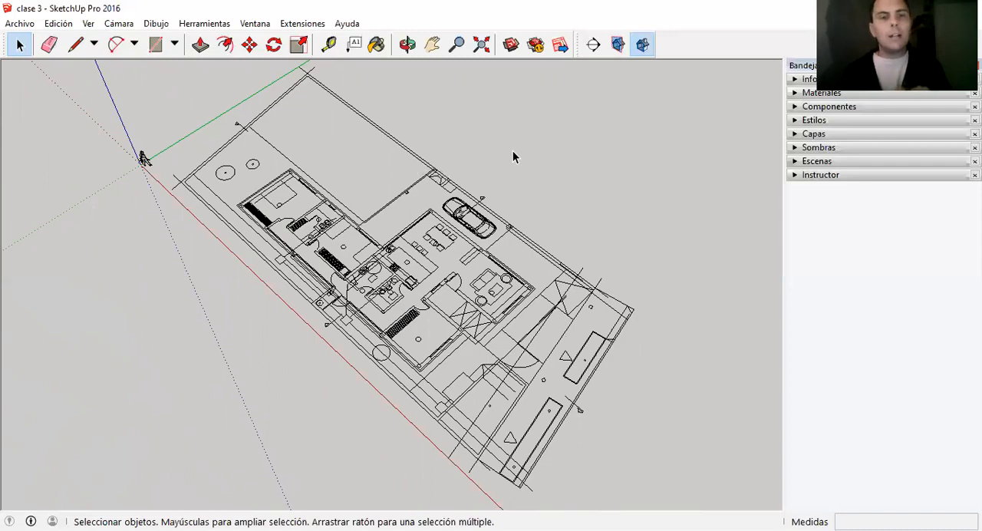
Trace the plot's street-side boundary, about 15.2 m long, and continue the line along the car-side boundary to the far rear corner.
{"action": "key", "text": "l"}
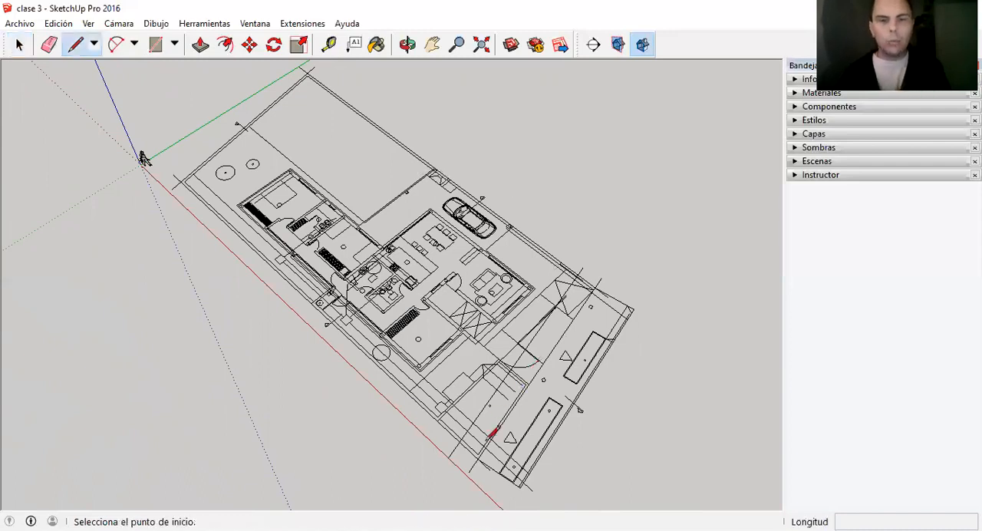
{"action": "scroll", "coordinate": [477, 457], "scroll_direction": "up", "scroll_amount": 1}
{"action": "left_click", "coordinate": [477, 457]}
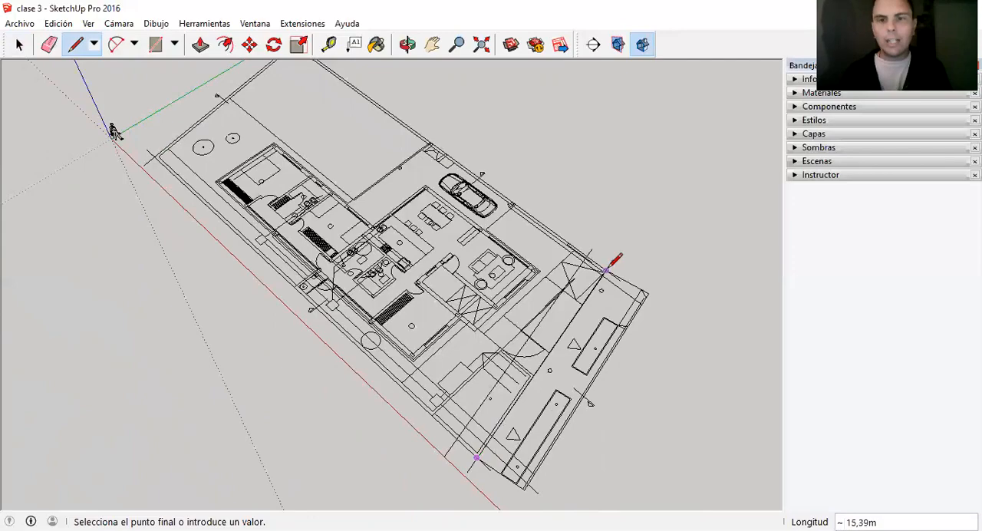
{"action": "scroll", "coordinate": [606, 267], "scroll_direction": "up", "scroll_amount": 4}
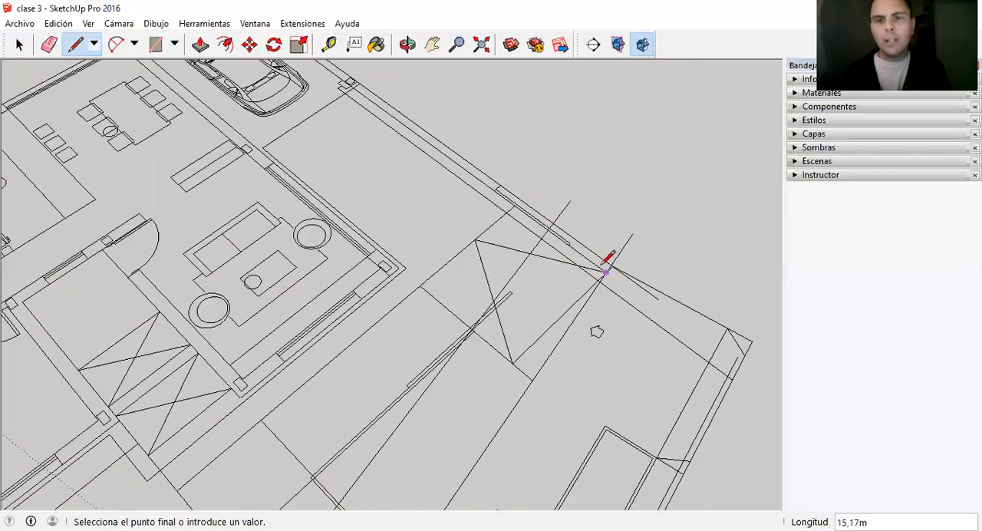
{"action": "scroll", "coordinate": [631, 326], "scroll_direction": "down", "scroll_amount": 8}
{"action": "middle_click_drag", "start_coordinate": [631, 329], "coordinate": [360, 141]}
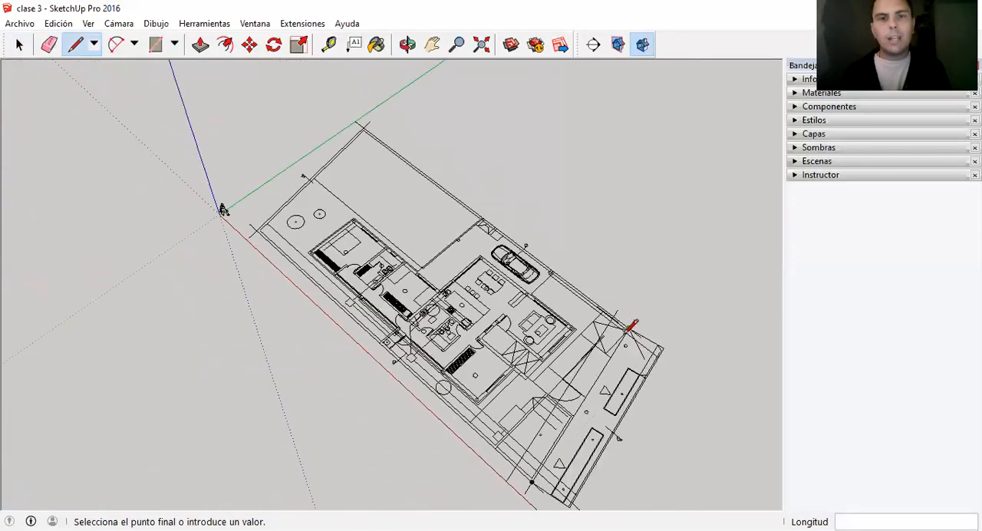
Continue the plot outline across the rear boundary and along the remaining long side, about 31 m, closing it at the starting corner.
{"action": "scroll", "coordinate": [362, 138], "scroll_direction": "up", "scroll_amount": 3}
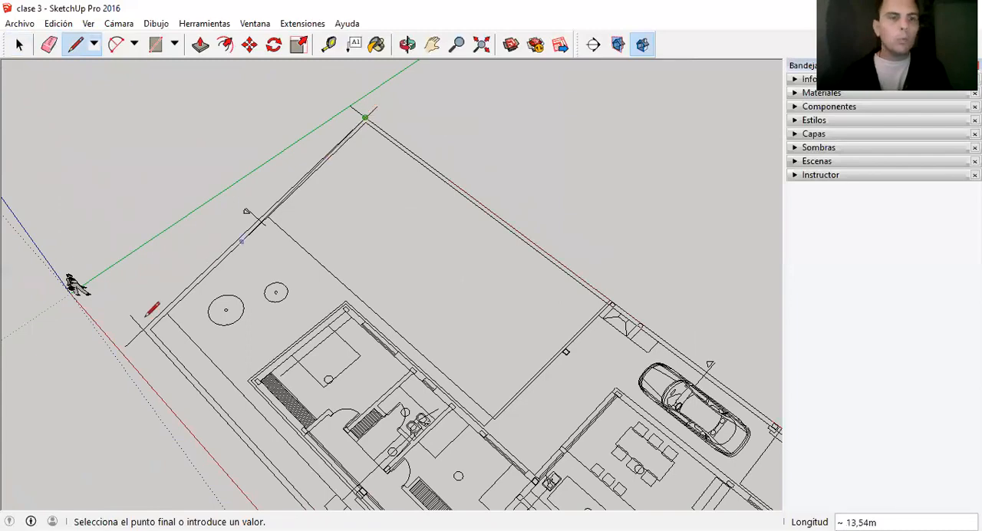
{"action": "scroll", "coordinate": [167, 210], "scroll_direction": "down", "scroll_amount": 5}
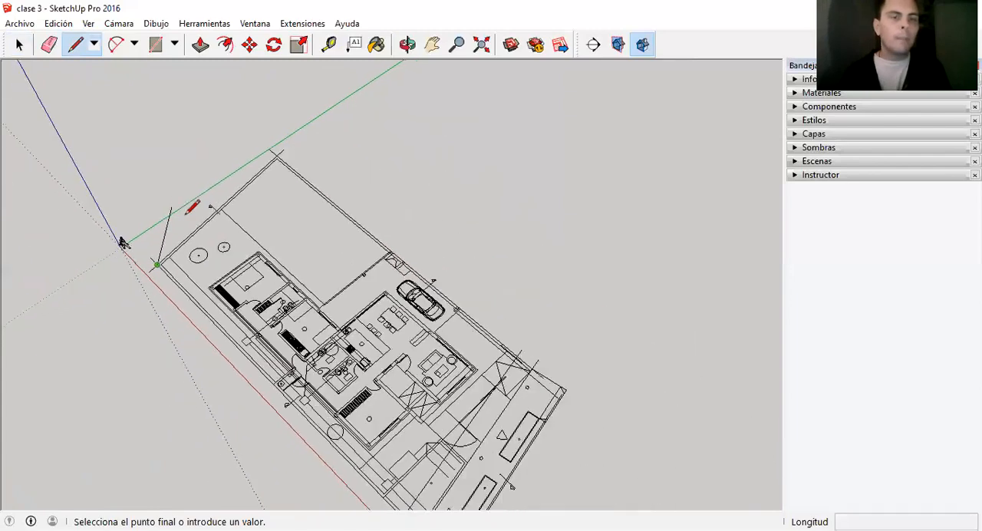
{"action": "scroll", "coordinate": [376, 471], "scroll_direction": "up", "scroll_amount": 6}
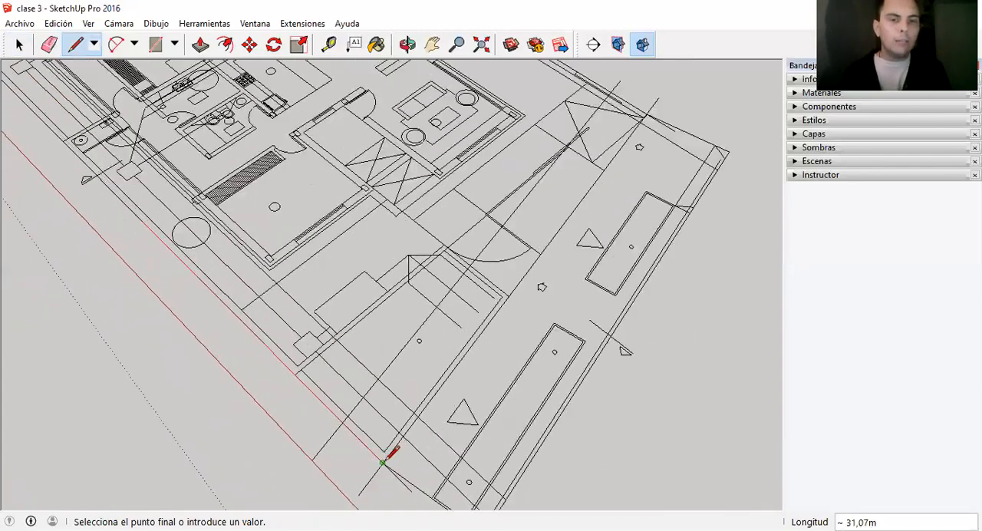
{"action": "left_click", "coordinate": [384, 460]}
{"action": "scroll", "coordinate": [385, 458], "scroll_direction": "down", "scroll_amount": 10}
{"action": "key", "text": "space"}
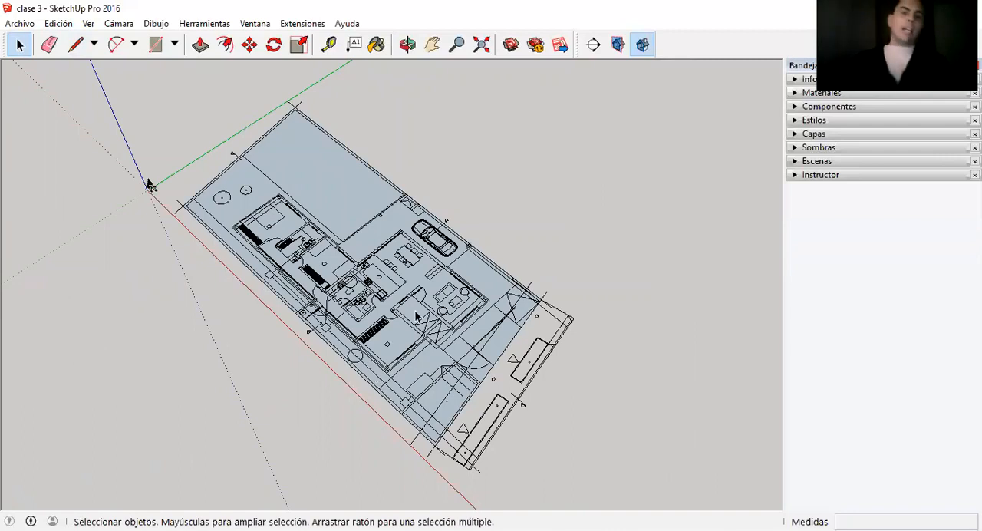
Examine the plot face from above and below, including its extent around the house plan and along the street boundary.
{"action": "scroll", "coordinate": [493, 380], "scroll_direction": "up", "scroll_amount": 3}
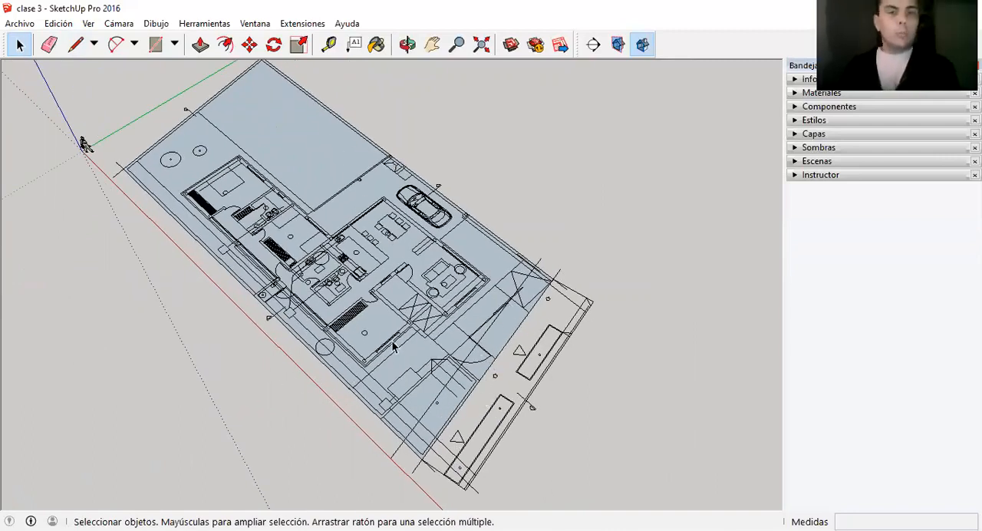
{"action": "mouse_move", "coordinate": [420, 381]}
{"action": "middle_mouse_down"}
{"action": "mouse_move", "coordinate": [394, 368]}
{"action": "mouse_move", "coordinate": [355, 48]}
{"action": "mouse_move", "coordinate": [325, 220]}
{"action": "mouse_move", "coordinate": [343, 90]}
{"action": "mouse_move", "coordinate": [335, 245]}
{"action": "mouse_move", "coordinate": [310, 53]}
{"action": "middle_mouse_up"}
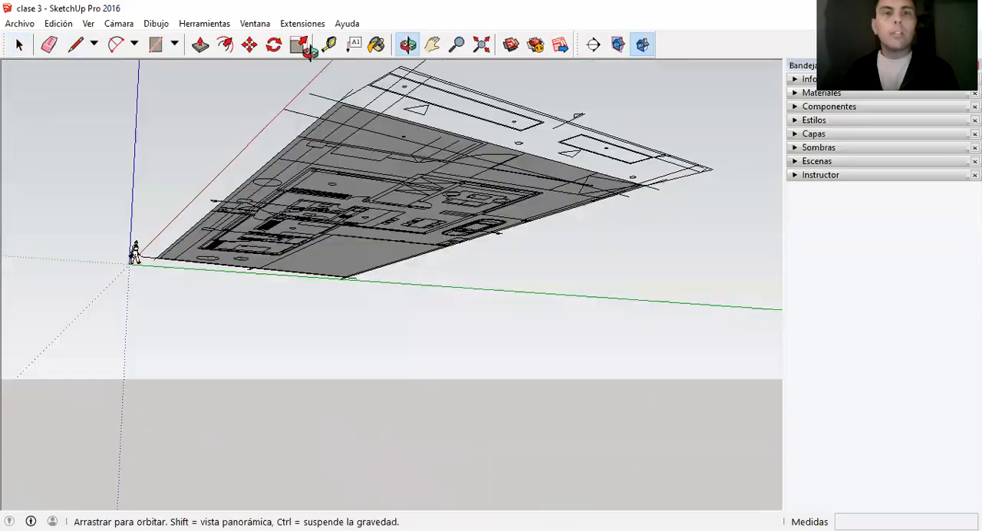
{"action": "middle_click_drag", "start_coordinate": [318, 152], "coordinate": [340, 250]}
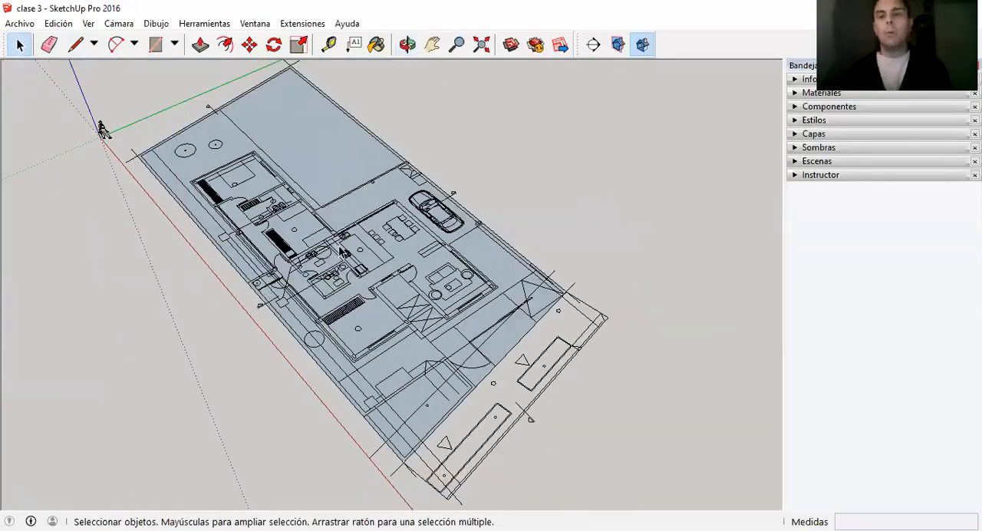
{"action": "scroll", "coordinate": [365, 332], "scroll_direction": "up", "scroll_amount": 2}
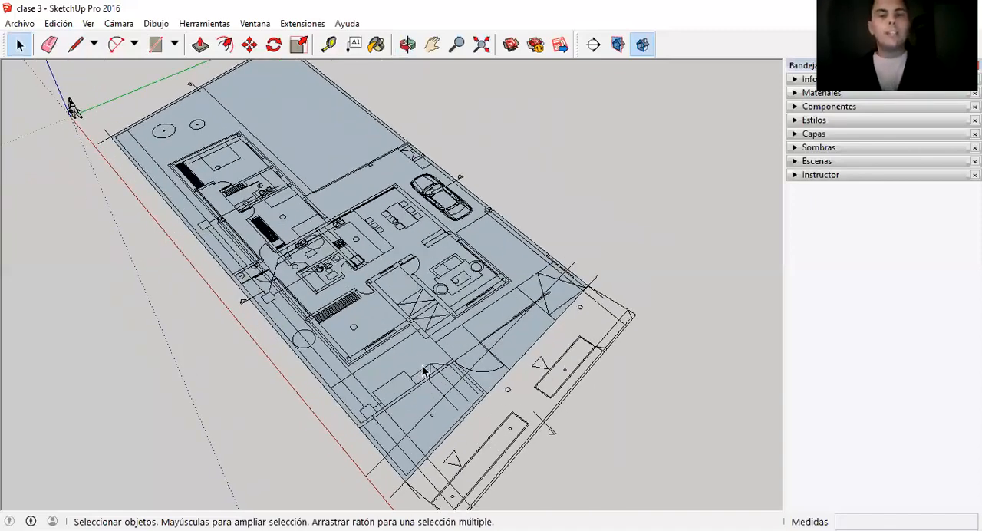
{"action": "scroll", "coordinate": [435, 373], "scroll_direction": "down", "scroll_amount": 1}
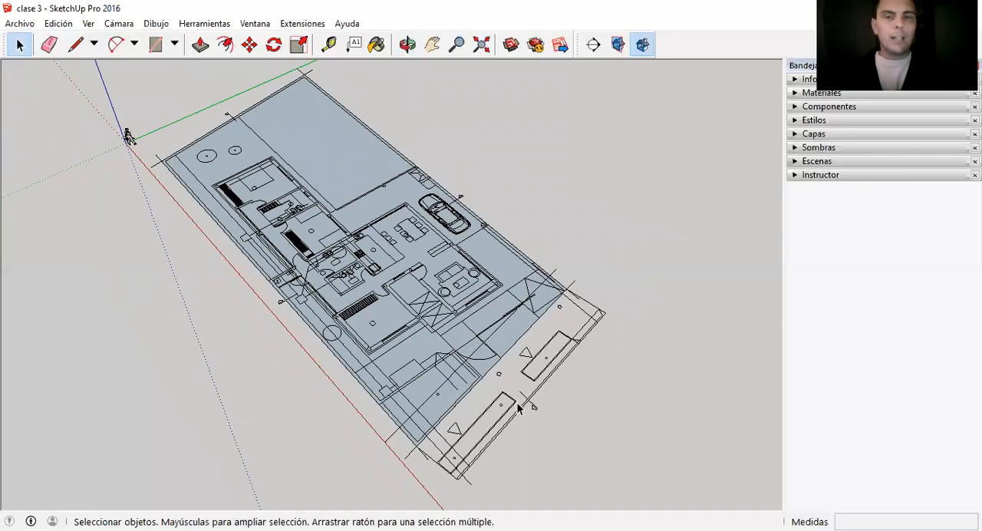
{"action": "scroll", "coordinate": [437, 423], "scroll_direction": "up", "scroll_amount": 1}
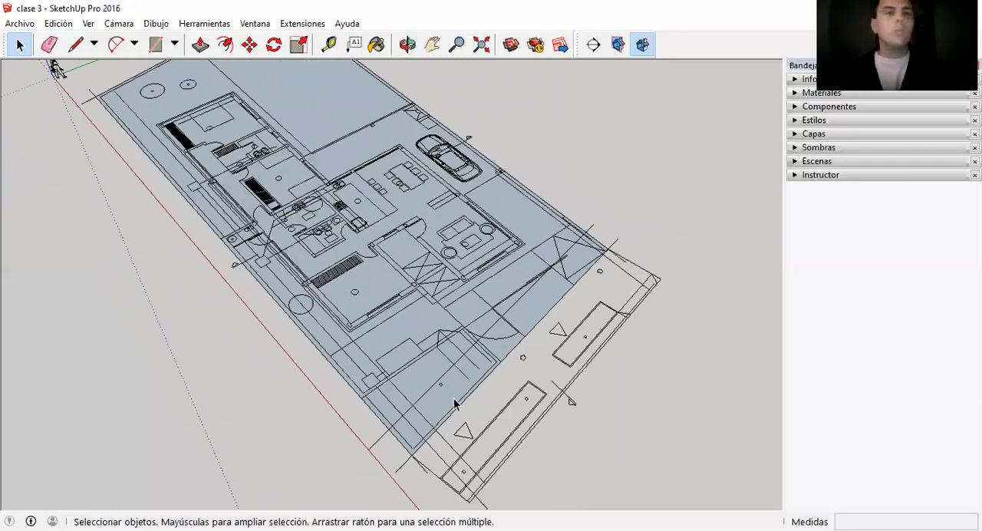
{"action": "scroll", "coordinate": [454, 404], "scroll_direction": "down", "scroll_amount": 1}
{"action": "scroll", "coordinate": [451, 399], "scroll_direction": "up", "scroll_amount": 1}
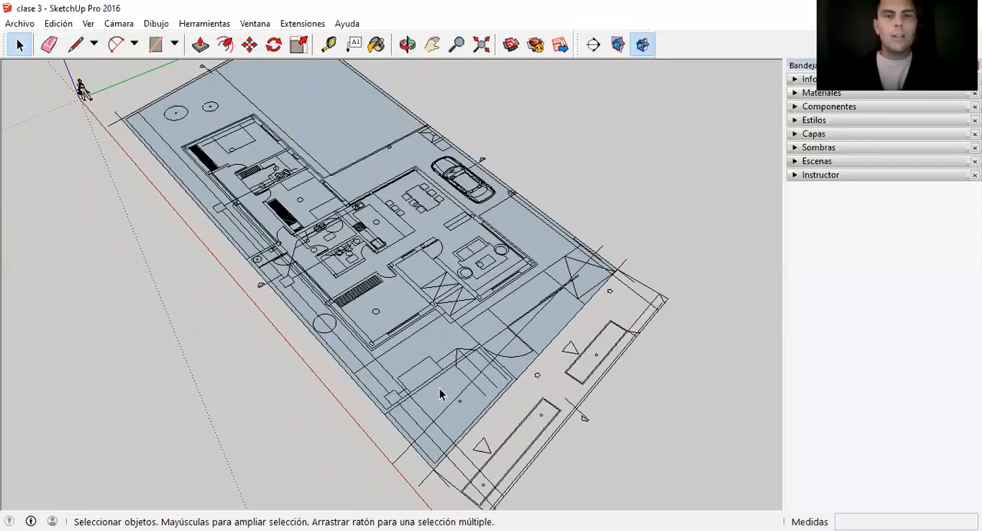
{"action": "scroll", "coordinate": [470, 438], "scroll_direction": "down", "scroll_amount": 1}
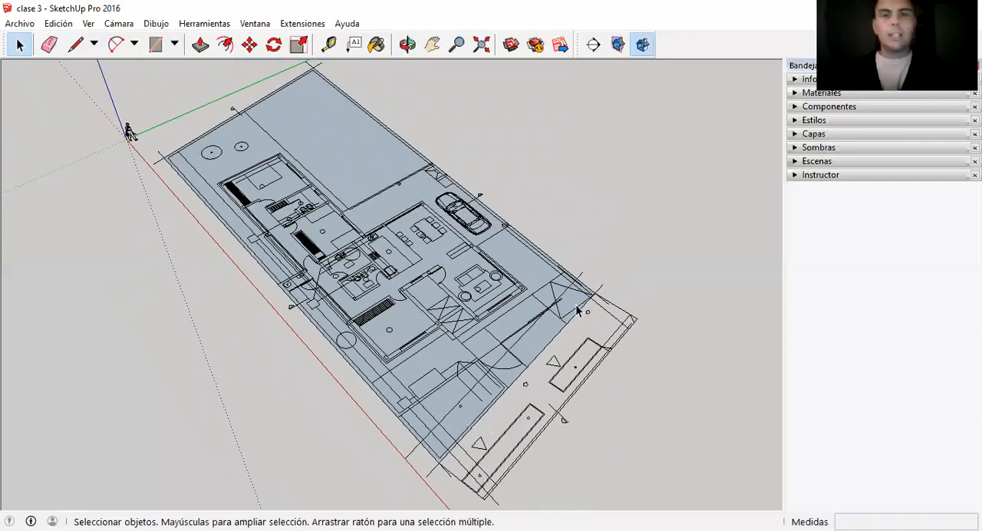
Group the plot face together with its boundary edges.
{"action": "left_click", "coordinate": [323, 127]}
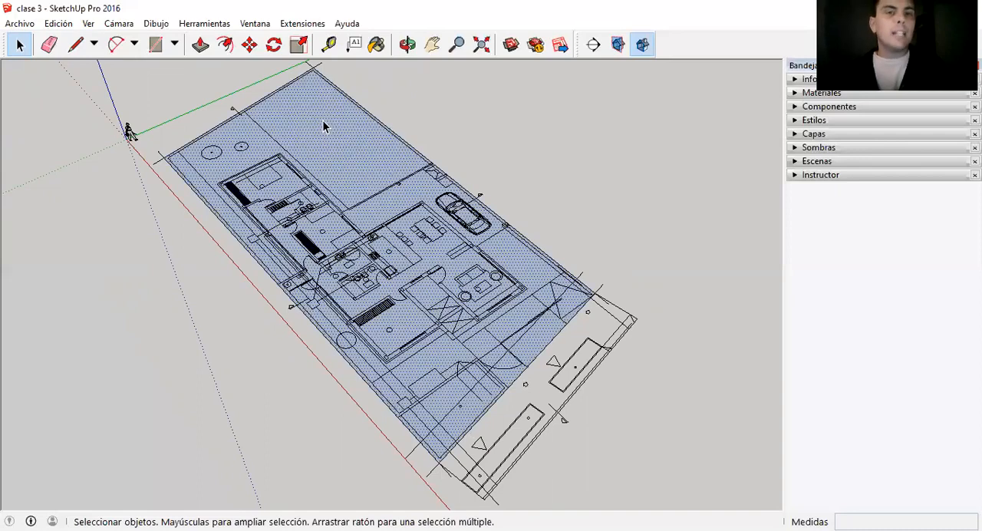
{"action": "double_click", "coordinate": [344, 154]}
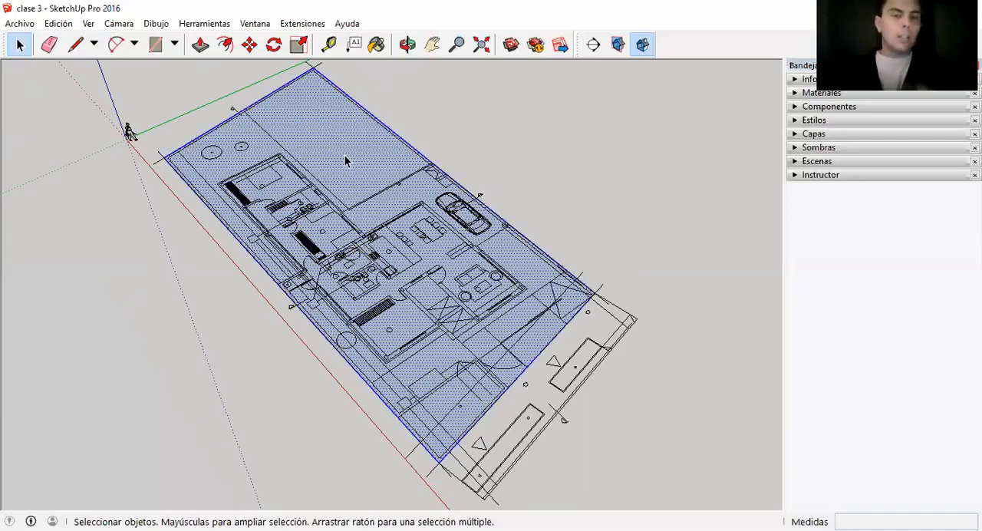
{"action": "right_click", "coordinate": [345, 160]}
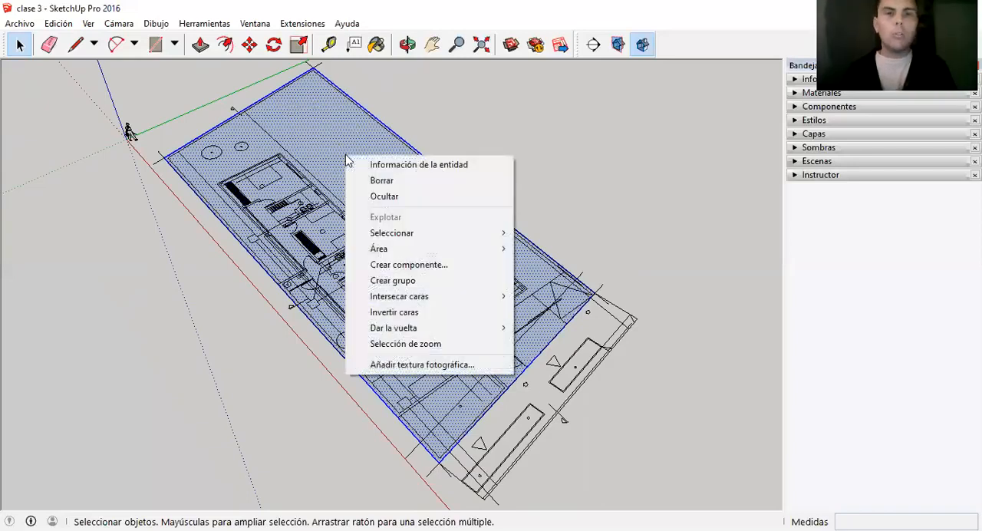
{"action": "left_click", "coordinate": [380, 280]}
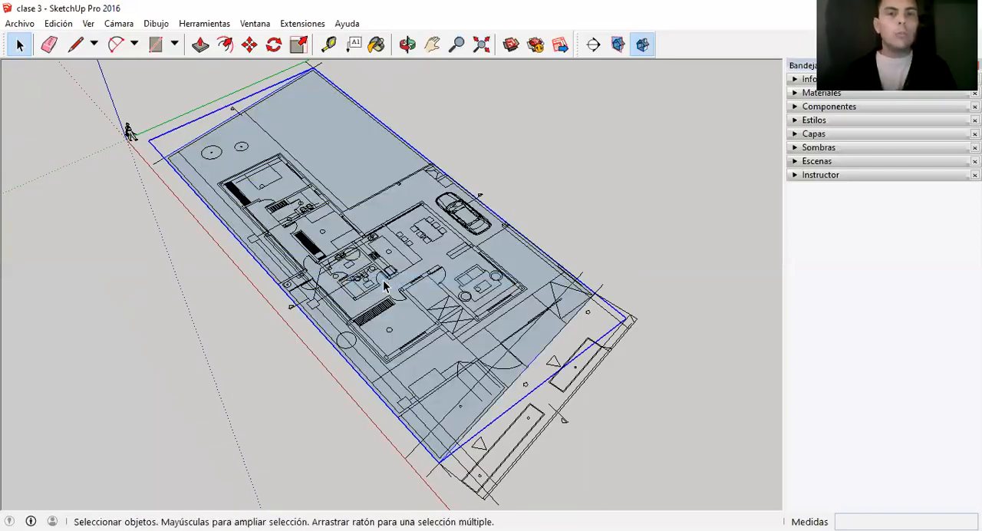
Edit the plot group and extrude its face 0.1 m upward into a slab.
{"action": "middle_click_drag", "start_coordinate": [383, 281], "coordinate": [525, 246]}
{"action": "scroll", "coordinate": [525, 244], "scroll_direction": "down", "scroll_amount": 1}
{"action": "scroll", "coordinate": [432, 257], "scroll_direction": "up", "scroll_amount": 2}
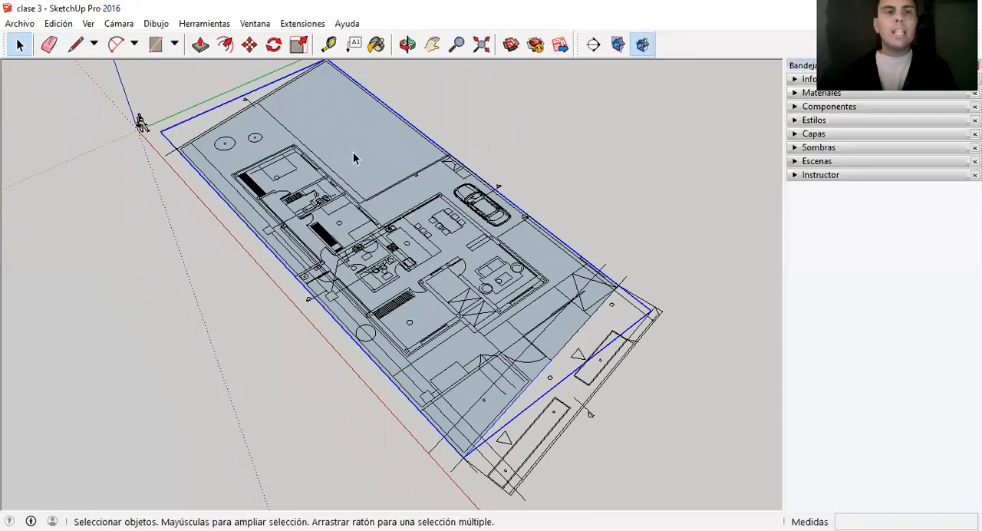
{"action": "double_click", "coordinate": [353, 156]}
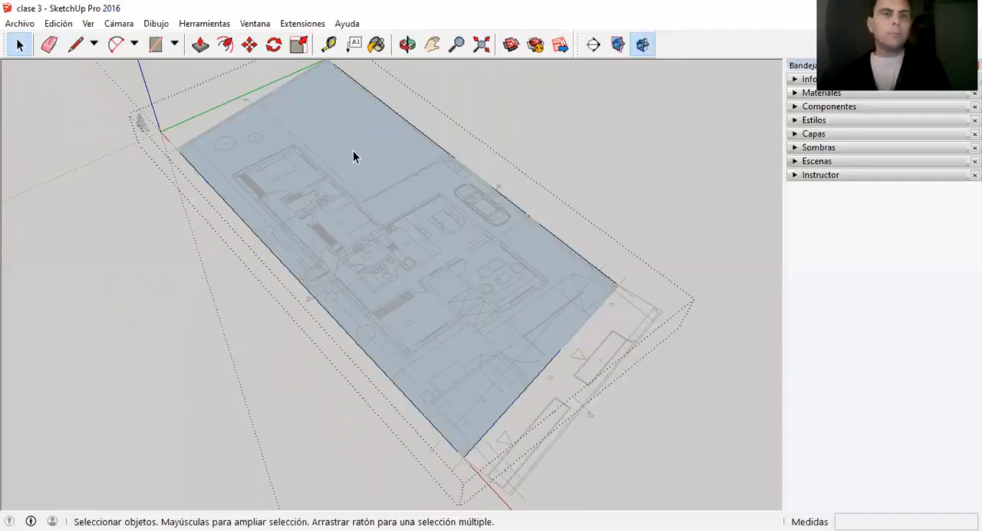
{"action": "key", "text": "p"}
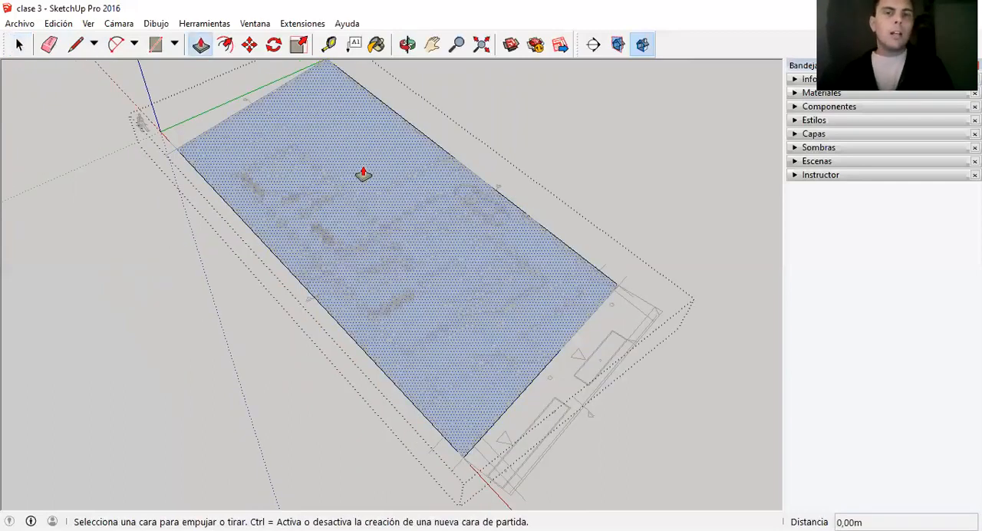
{"action": "left_click", "coordinate": [363, 174]}
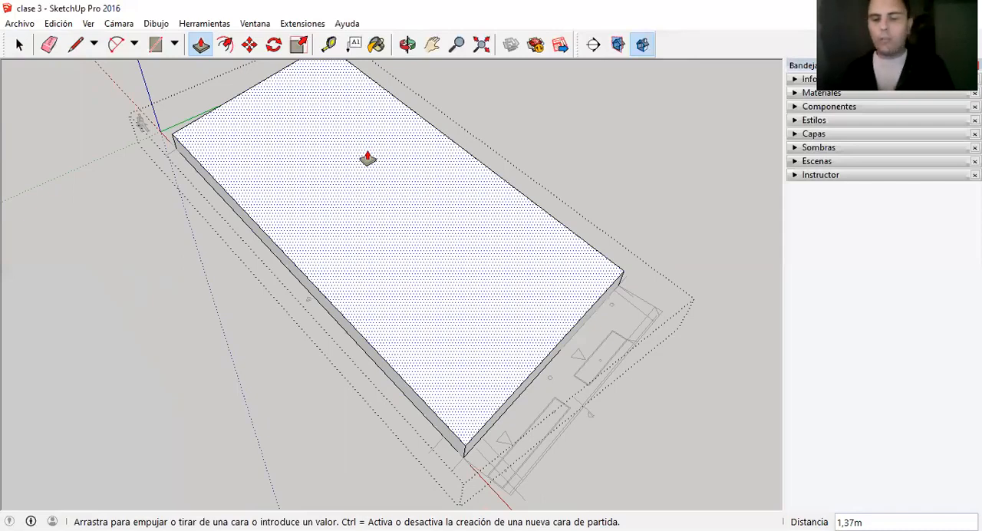
{"action": "type", "text": "0"}
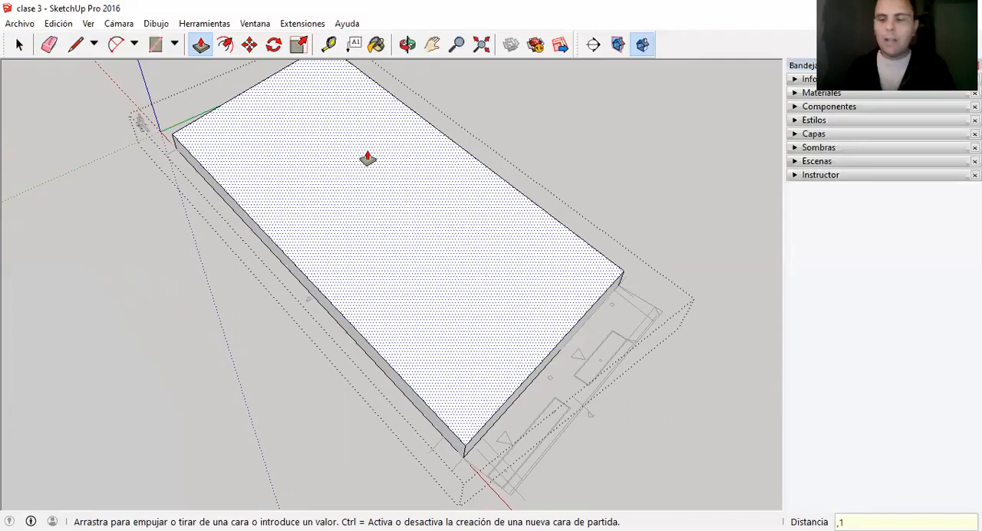
{"action": "key", "text": "Return"}
{"action": "key", "text": "space"}
{"action": "scroll", "coordinate": [367, 151], "scroll_direction": "down", "scroll_amount": 2}
{"action": "scroll", "coordinate": [511, 112], "scroll_direction": "down", "scroll_amount": 1}
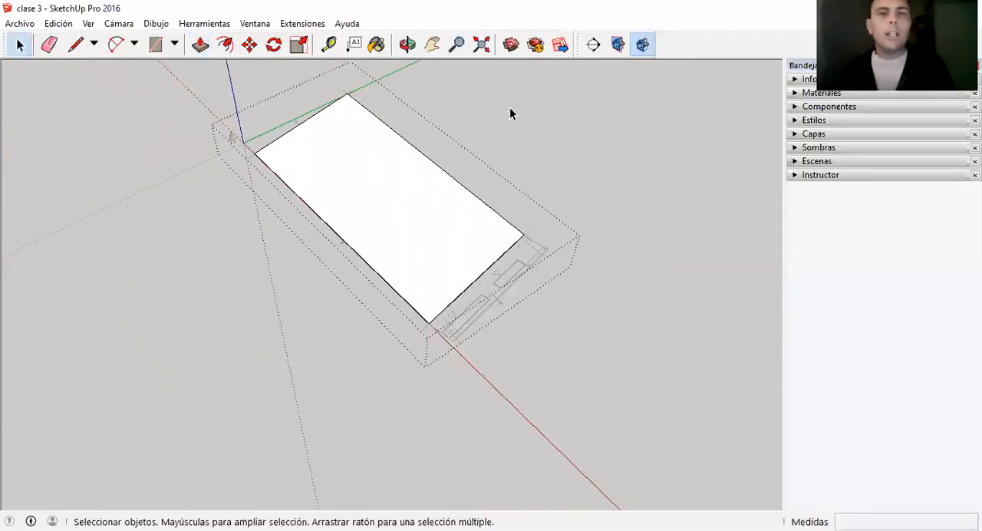
Exit the plot group and examine the slab's thickness at the street-side corner in relation to the floor plan.
{"action": "scroll", "coordinate": [462, 253], "scroll_direction": "up", "scroll_amount": 3}
{"action": "scroll", "coordinate": [475, 389], "scroll_direction": "up", "scroll_amount": 2}
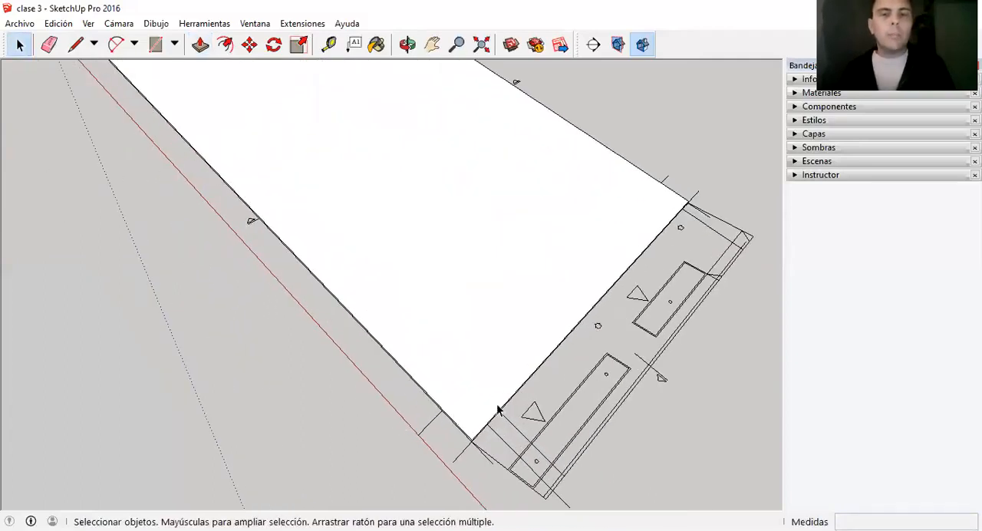
{"action": "scroll", "coordinate": [495, 337], "scroll_direction": "down", "scroll_amount": 1}
{"action": "scroll", "coordinate": [441, 309], "scroll_direction": "down", "scroll_amount": 1}
{"action": "scroll", "coordinate": [441, 310], "scroll_direction": "up", "scroll_amount": 2}
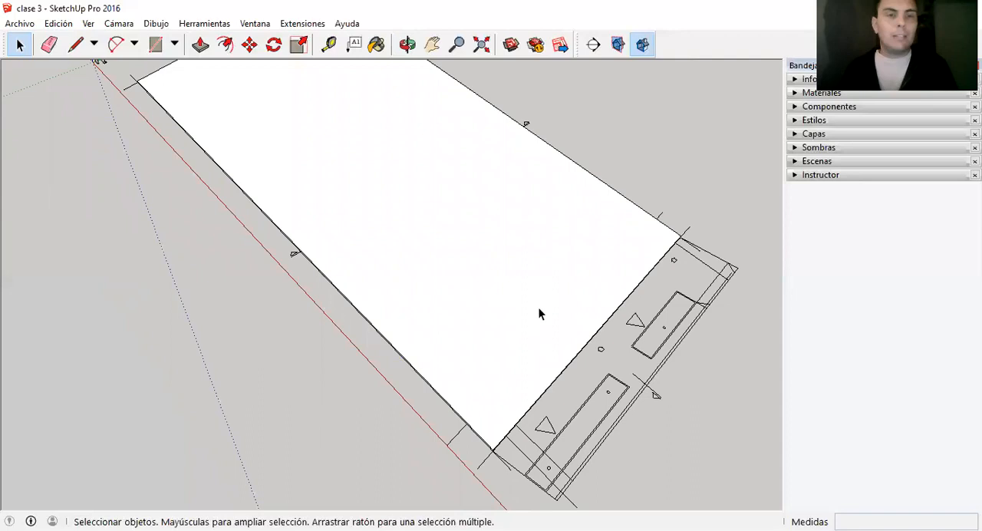
{"action": "scroll", "coordinate": [533, 308], "scroll_direction": "down", "scroll_amount": 1}
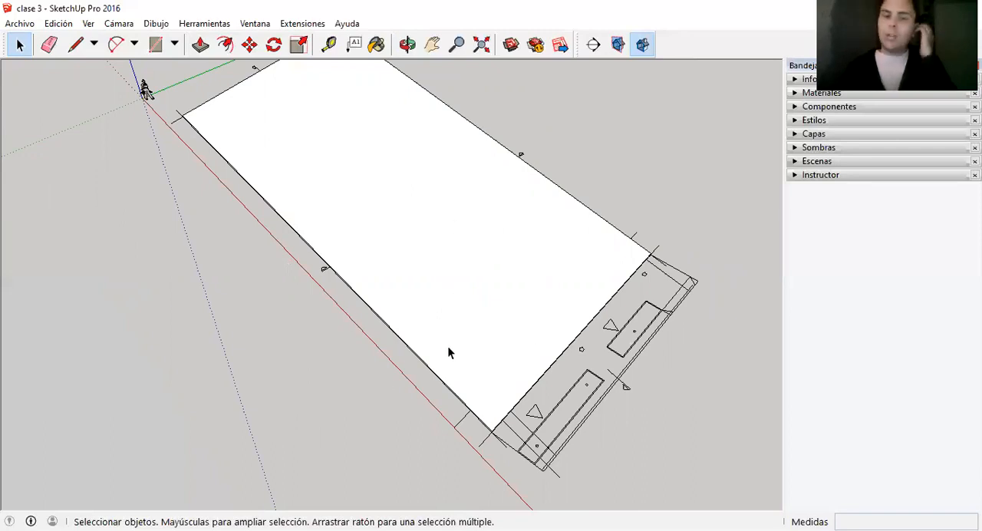
{"action": "scroll", "coordinate": [468, 407], "scroll_direction": "up", "scroll_amount": 8}
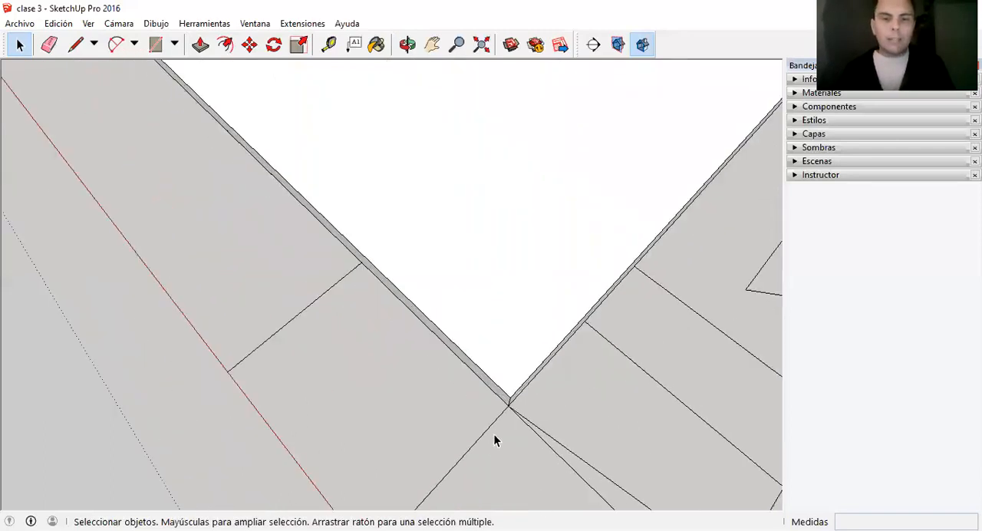
{"action": "scroll", "coordinate": [492, 376], "scroll_direction": "down", "scroll_amount": 4}
Move the floor plan vertically from the slab's lower street-side corner up to its upper corner.
{"action": "left_click", "coordinate": [526, 373]}
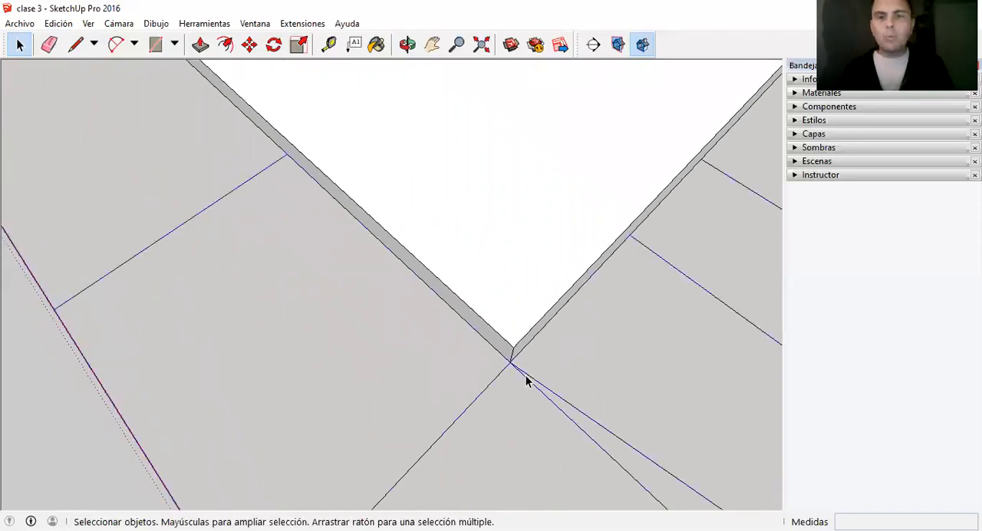
{"action": "scroll", "coordinate": [506, 374], "scroll_direction": "down", "scroll_amount": 1}
{"action": "scroll", "coordinate": [495, 381], "scroll_direction": "down", "scroll_amount": 4}
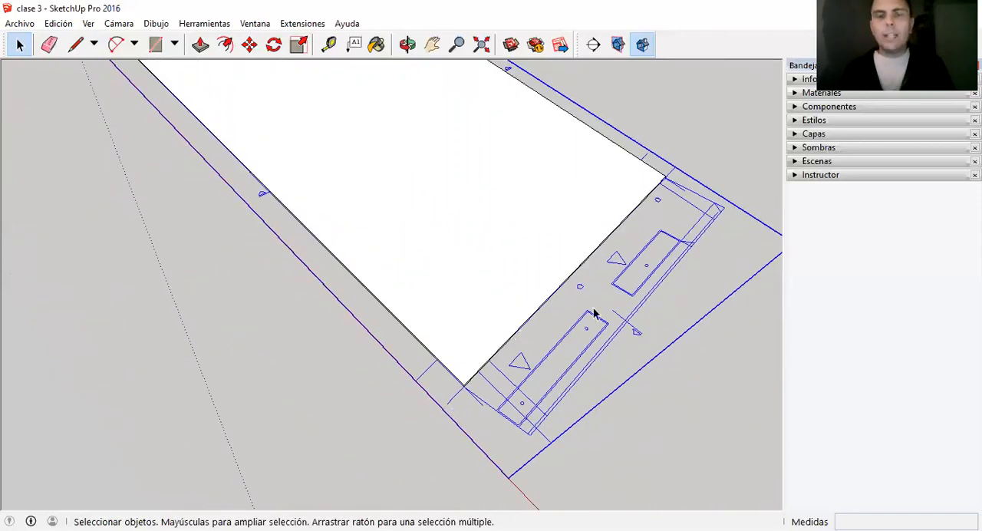
{"action": "middle_click_drag", "start_coordinate": [464, 366], "coordinate": [454, 23]}
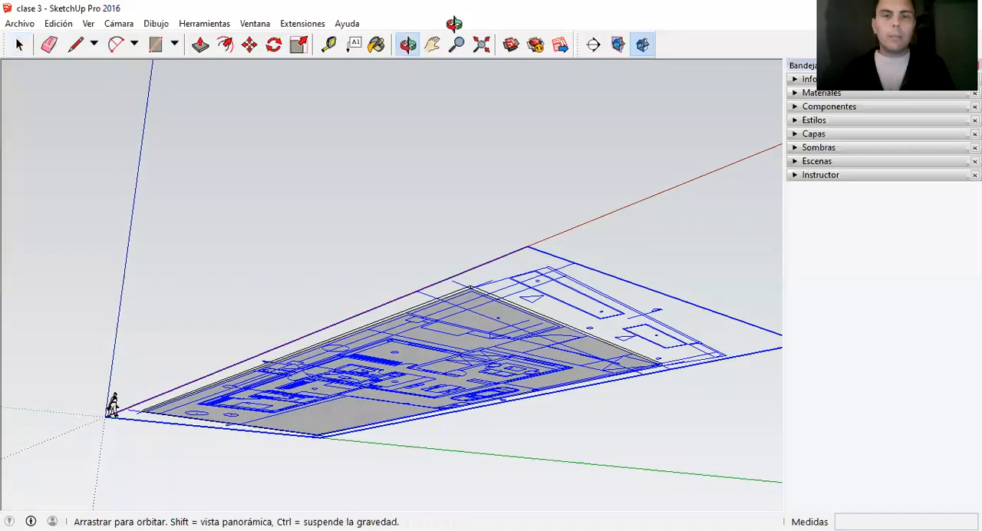
{"action": "middle_click_drag", "start_coordinate": [453, 357], "coordinate": [459, 491]}
{"action": "scroll", "coordinate": [468, 253], "scroll_direction": "down", "scroll_amount": 2}
{"action": "scroll", "coordinate": [449, 464], "scroll_direction": "up", "scroll_amount": 4}
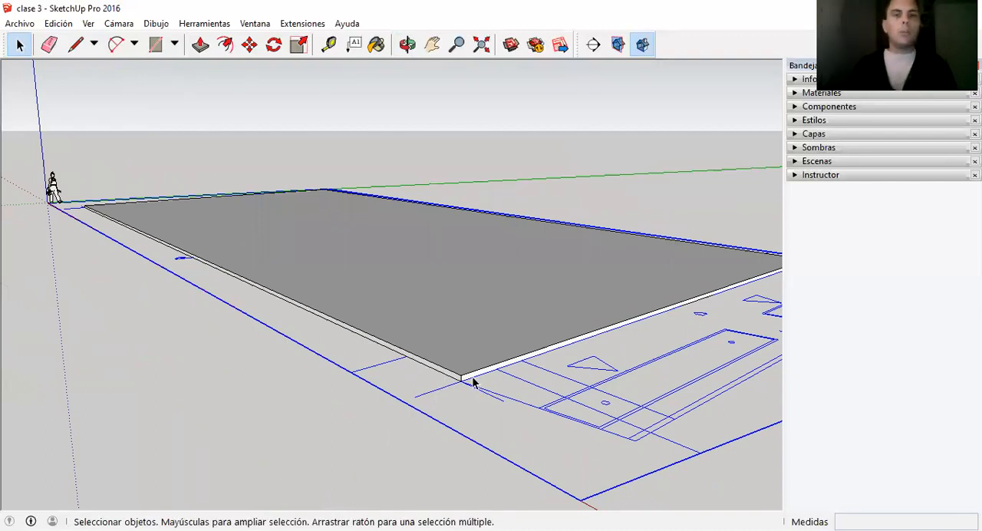
{"action": "scroll", "coordinate": [449, 409], "scroll_direction": "up", "scroll_amount": 4}
{"action": "scroll", "coordinate": [452, 426], "scroll_direction": "down", "scroll_amount": 2}
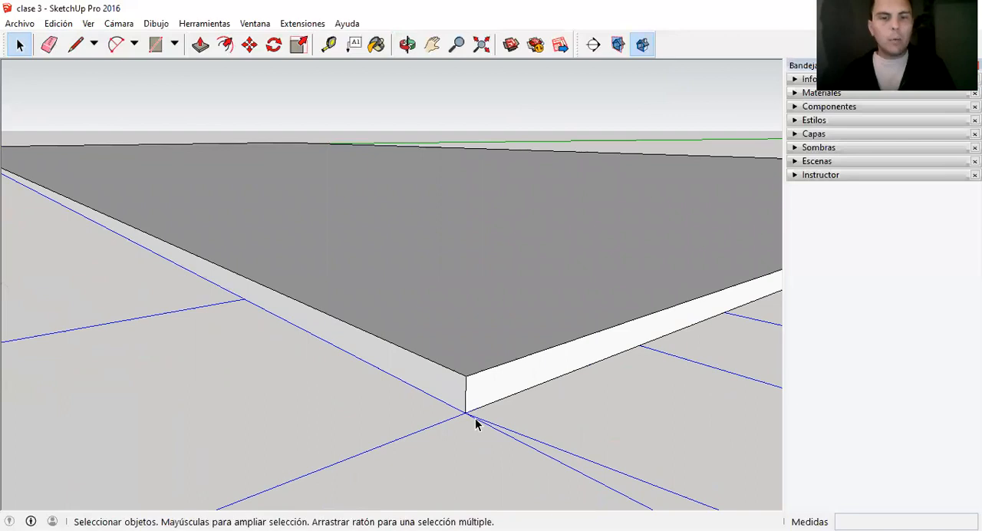
{"action": "key", "text": "m"}
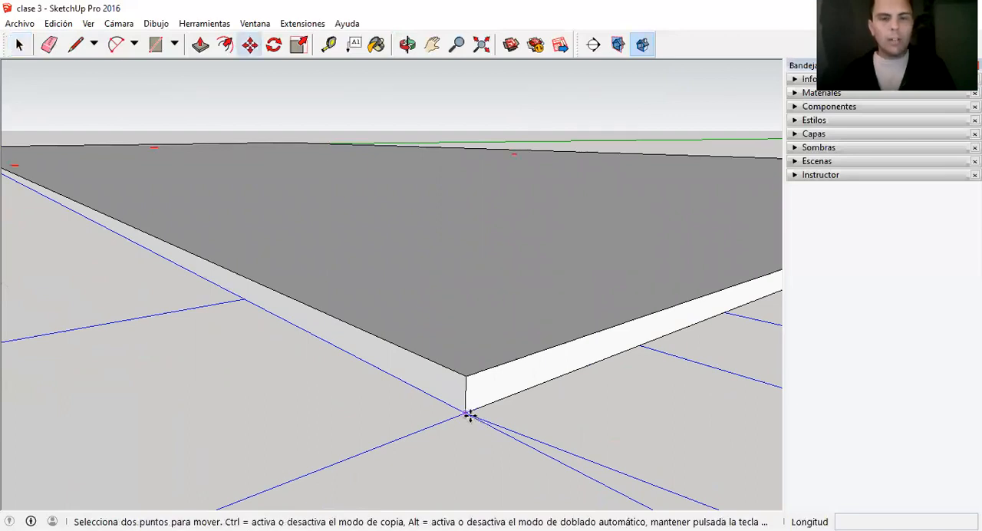
{"action": "left_click", "coordinate": [468, 415]}
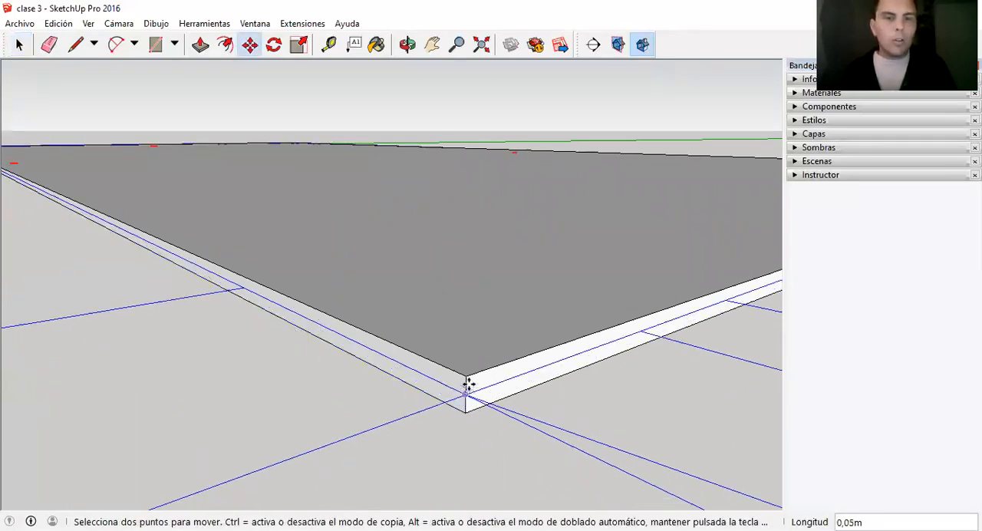
{"action": "left_click", "coordinate": [465, 376]}
{"action": "key", "text": "space"}
Deselect the floor plan and examine its linework lying on the slab's upper face.
{"action": "scroll", "coordinate": [451, 404], "scroll_direction": "down", "scroll_amount": 5}
{"action": "scroll", "coordinate": [469, 294], "scroll_direction": "down", "scroll_amount": 3}
{"action": "middle_click_drag", "start_coordinate": [469, 294], "coordinate": [445, 316]}
{"action": "left_click", "coordinate": [577, 261]}
{"action": "middle_click_drag", "start_coordinate": [577, 261], "coordinate": [485, 436]}
{"action": "scroll", "coordinate": [484, 435], "scroll_direction": "up", "scroll_amount": 1}
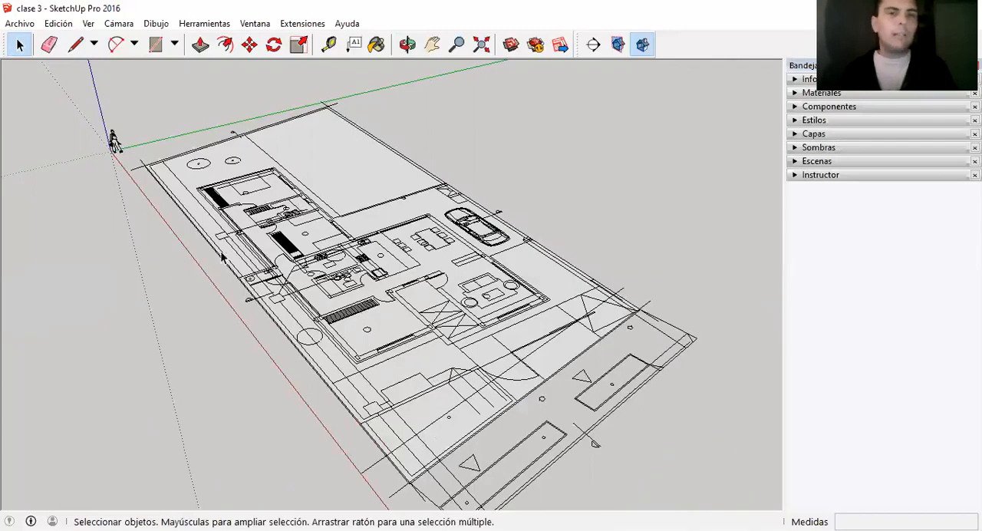
{"action": "scroll", "coordinate": [439, 328], "scroll_direction": "up", "scroll_amount": 4}
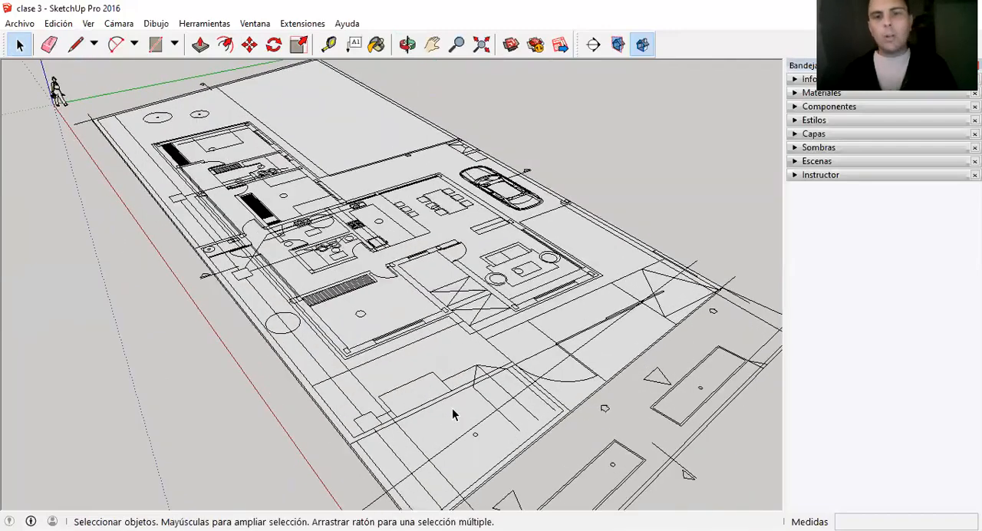
{"action": "scroll", "coordinate": [488, 318], "scroll_direction": "up", "scroll_amount": 1}
Draw a line about 9.1 m long from the plan corner in front of the entrance to the plot's car-side boundary.
{"action": "key", "text": "l"}
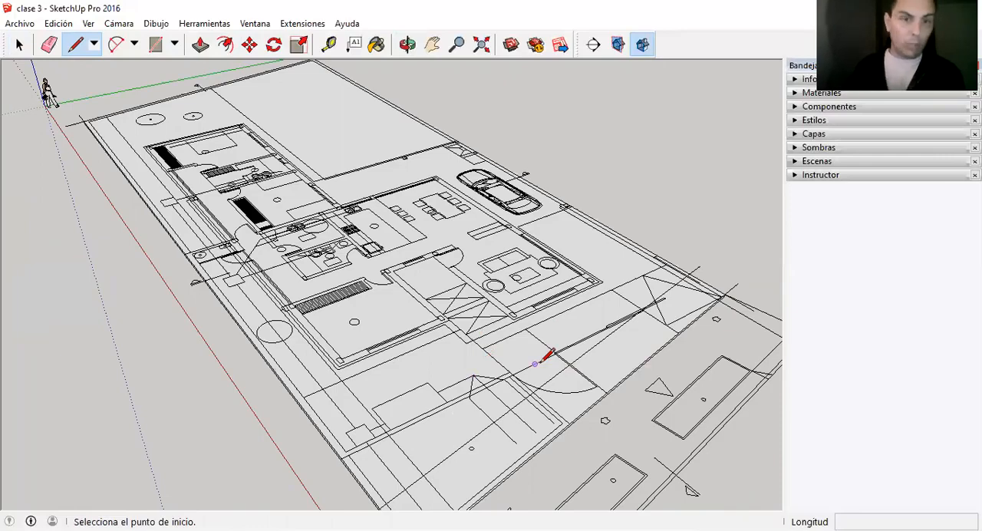
{"action": "scroll", "coordinate": [535, 389], "scroll_direction": "up", "scroll_amount": 1}
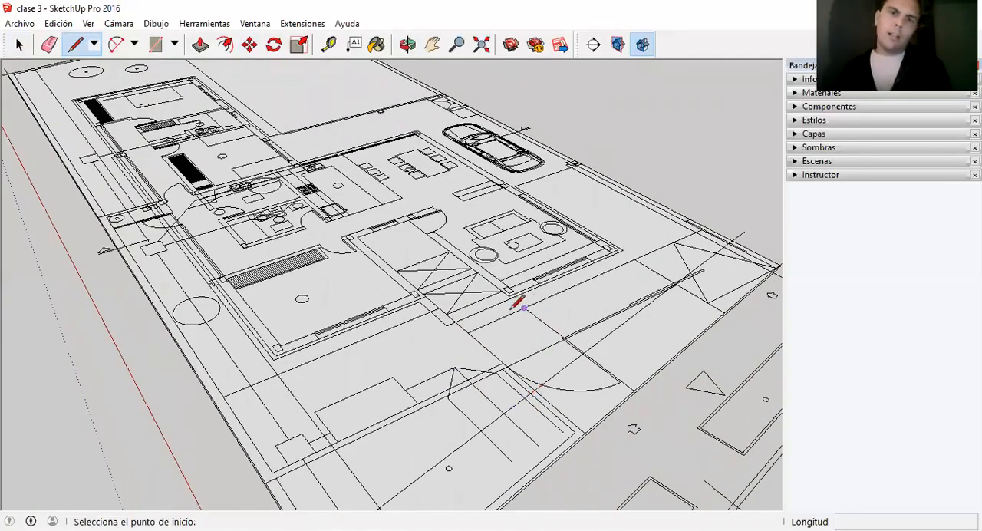
{"action": "left_click", "coordinate": [467, 331]}
{"action": "scroll", "coordinate": [691, 212], "scroll_direction": "up", "scroll_amount": 3}
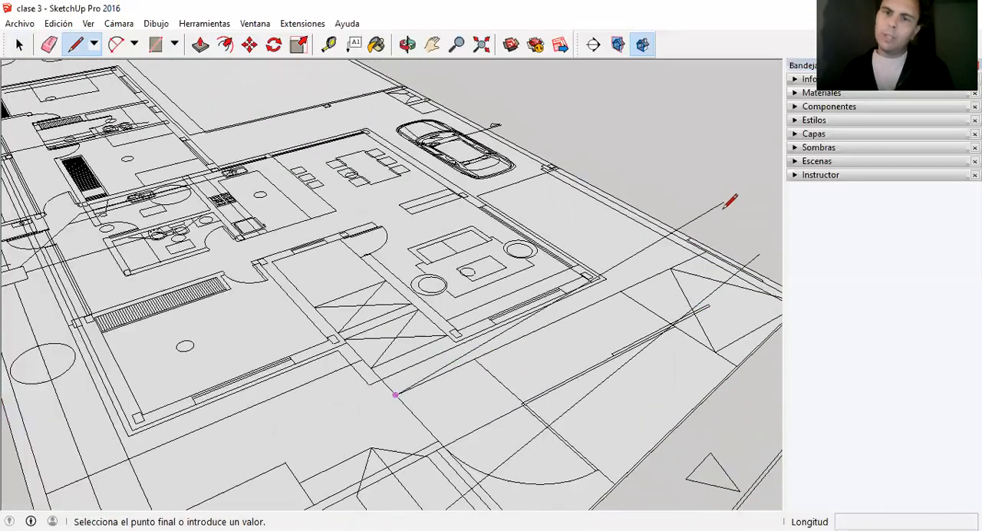
{"action": "scroll", "coordinate": [706, 259], "scroll_direction": "up", "scroll_amount": 2}
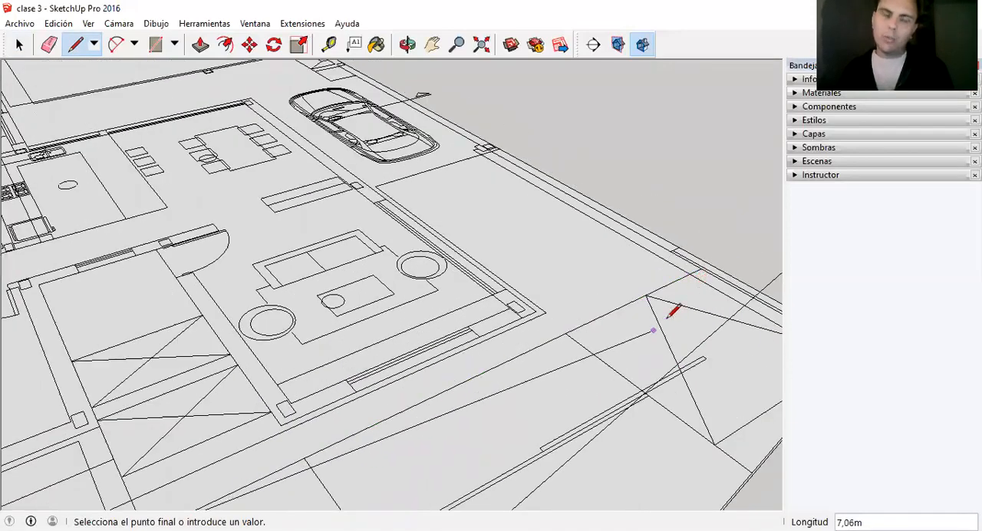
{"action": "scroll", "coordinate": [707, 254], "scroll_direction": "up", "scroll_amount": 2}
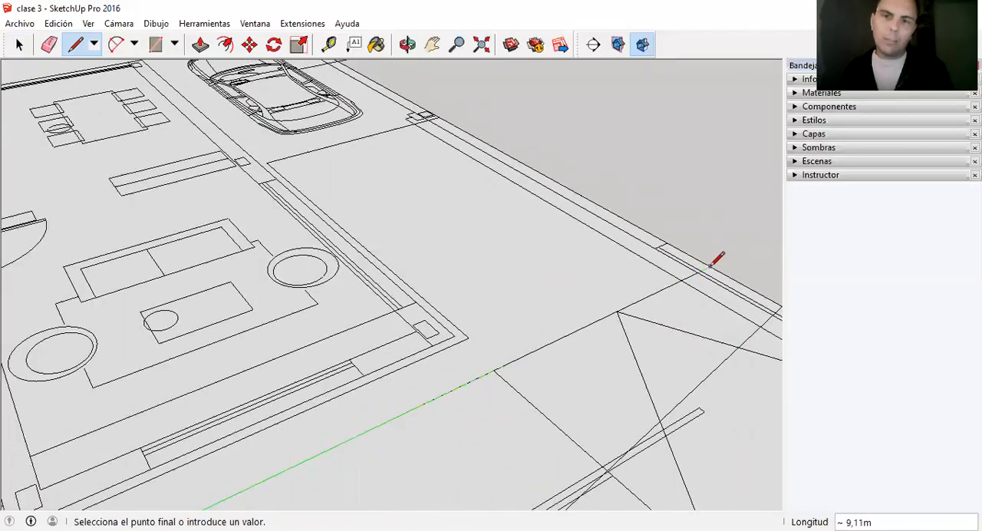
{"action": "left_click", "coordinate": [717, 263]}
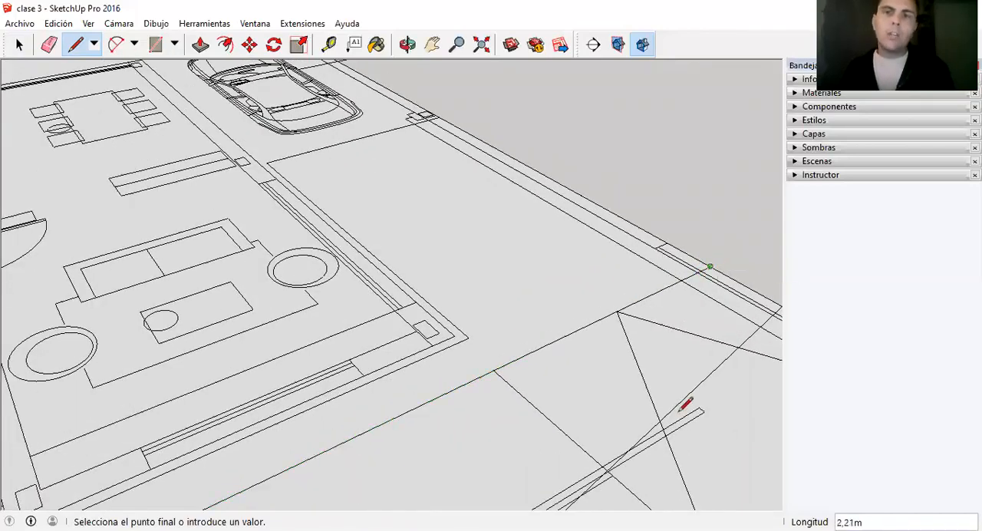
Continue the line about 13.2 m along the car-side boundary to the end of the double line behind the car.
{"action": "scroll", "coordinate": [683, 406], "scroll_direction": "down", "scroll_amount": 3}
{"action": "scroll", "coordinate": [354, 99], "scroll_direction": "up", "scroll_amount": 3}
{"action": "scroll", "coordinate": [353, 104], "scroll_direction": "up", "scroll_amount": 3}
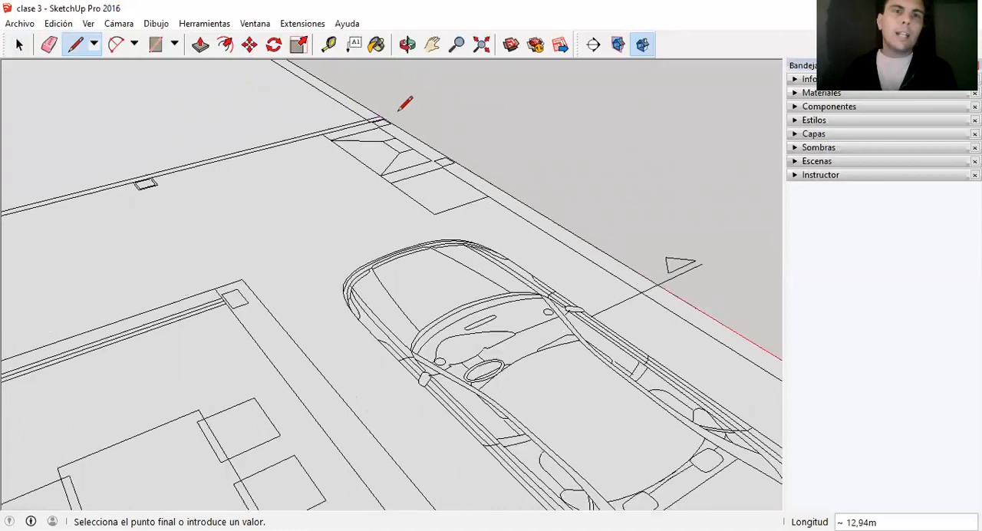
{"action": "scroll", "coordinate": [387, 111], "scroll_direction": "up", "scroll_amount": 3}
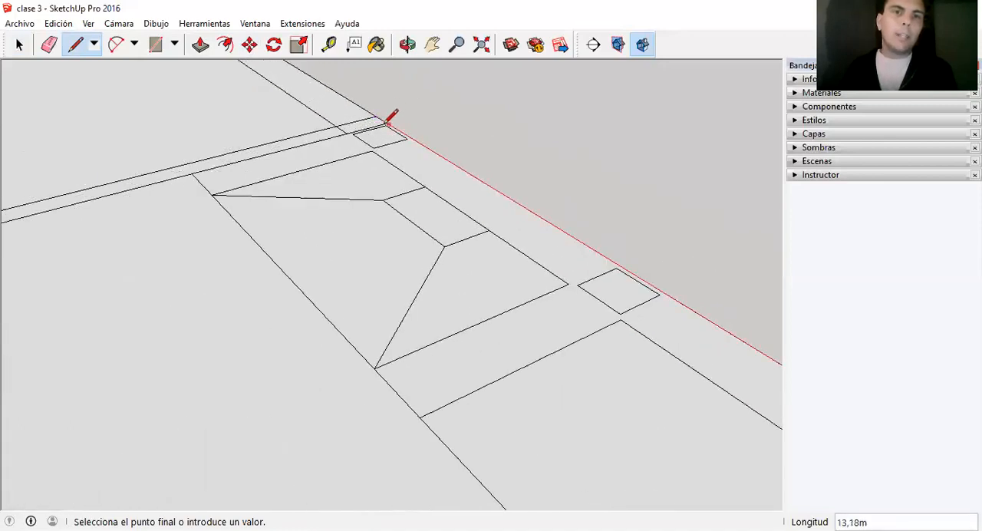
{"action": "left_click", "coordinate": [376, 115]}
Continue the outline about 7.9 m toward the house along the double line, and on along the lengthwise plan line to the rear boundary.
{"action": "scroll", "coordinate": [395, 172], "scroll_direction": "down", "scroll_amount": 3}
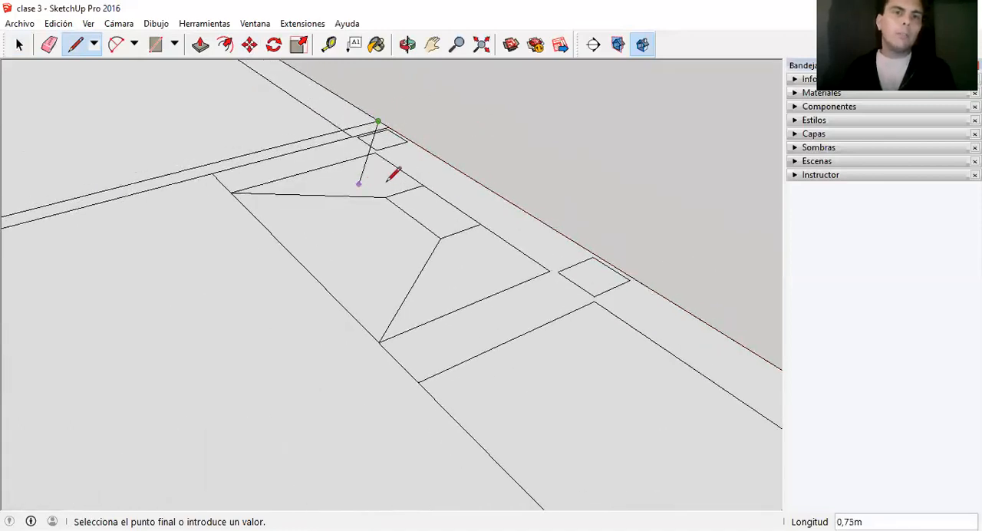
{"action": "scroll", "coordinate": [397, 178], "scroll_direction": "down", "scroll_amount": 5}
{"action": "scroll", "coordinate": [229, 203], "scroll_direction": "up", "scroll_amount": 5}
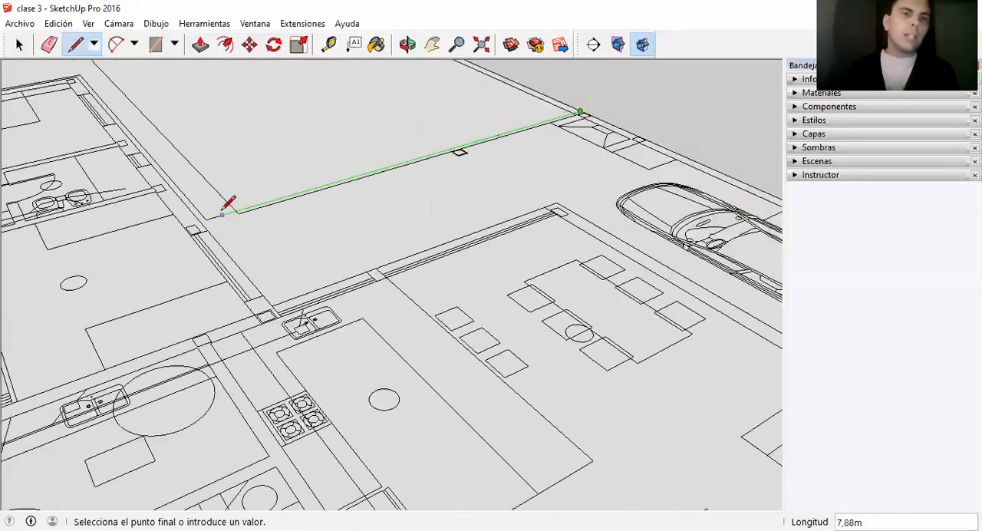
{"action": "scroll", "coordinate": [340, 234], "scroll_direction": "down", "scroll_amount": 6}
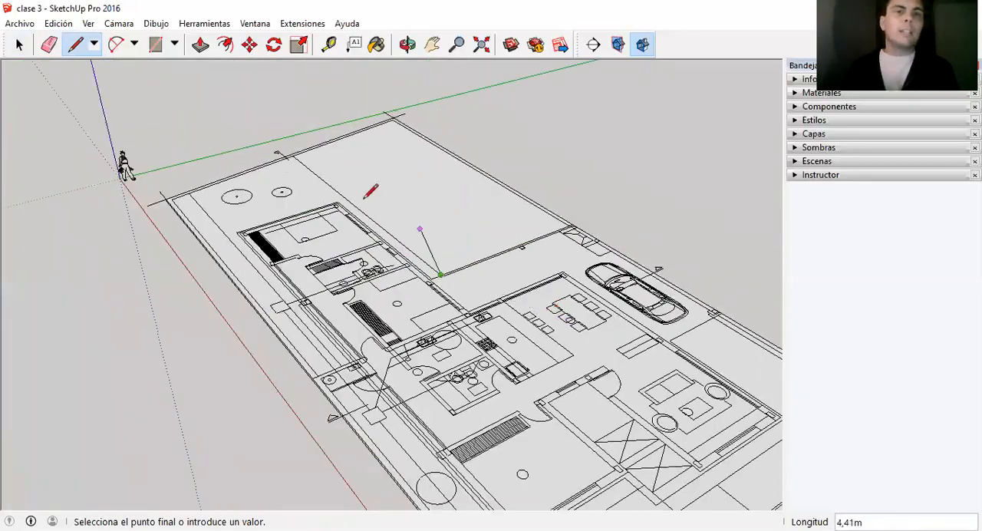
{"action": "scroll", "coordinate": [303, 150], "scroll_direction": "up", "scroll_amount": 5}
{"action": "left_click", "coordinate": [302, 154]}
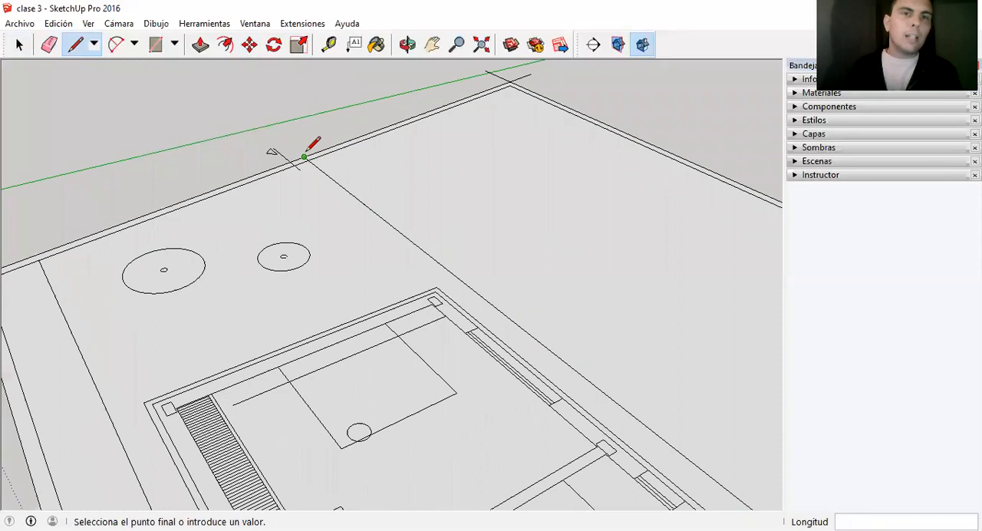
Continue the outline with a line about 11 m long, parallel to the plot's rear edge and extending beyond the slab's corner.
{"action": "scroll", "coordinate": [303, 150], "scroll_direction": "down", "scroll_amount": 3}
{"action": "scroll", "coordinate": [138, 204], "scroll_direction": "up", "scroll_amount": 3}
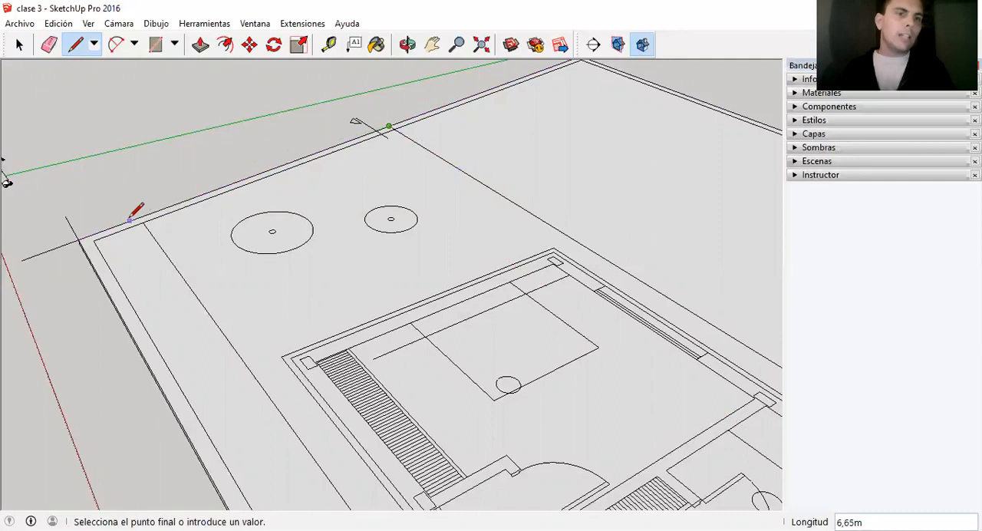
{"action": "scroll", "coordinate": [136, 221], "scroll_direction": "up", "scroll_amount": 2}
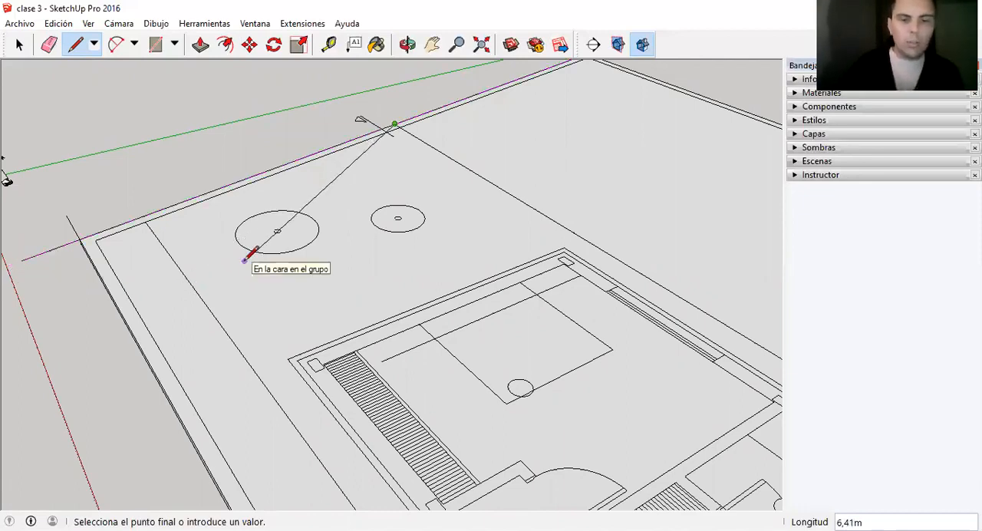
{"action": "scroll", "coordinate": [449, 210], "scroll_direction": "down", "scroll_amount": 2}
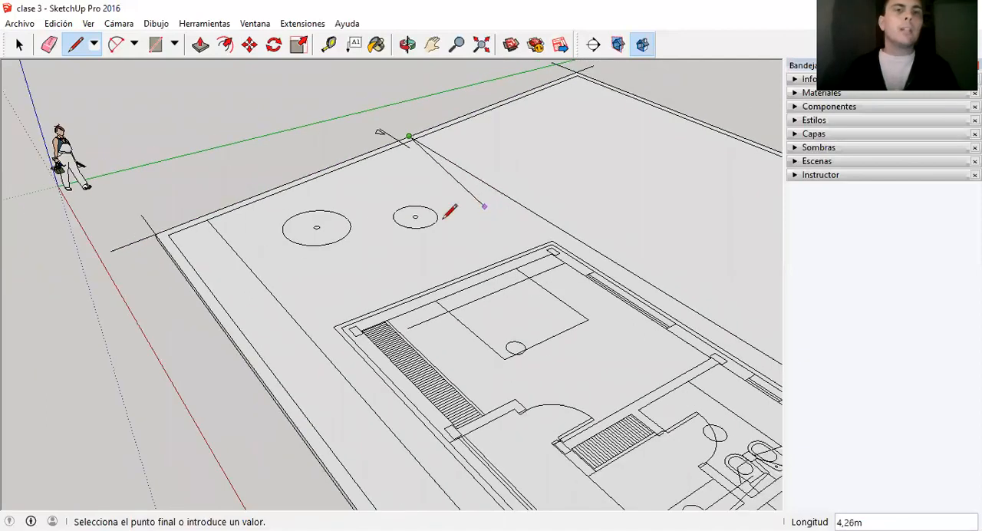
{"action": "scroll", "coordinate": [197, 237], "scroll_direction": "up", "scroll_amount": 3}
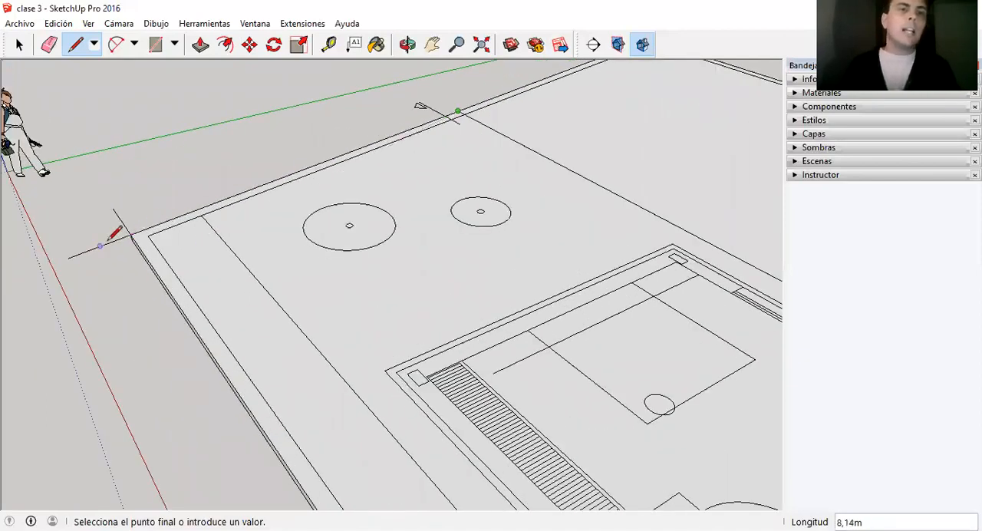
{"action": "scroll", "coordinate": [156, 211], "scroll_direction": "down", "scroll_amount": 2}
{"action": "scroll", "coordinate": [176, 195], "scroll_direction": "up", "scroll_amount": 3}
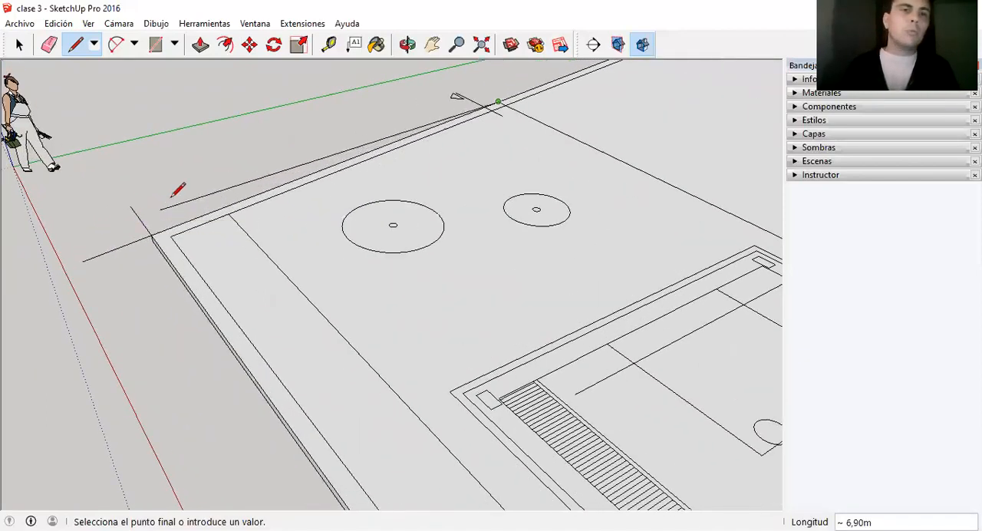
{"action": "scroll", "coordinate": [153, 226], "scroll_direction": "down", "scroll_amount": 1}
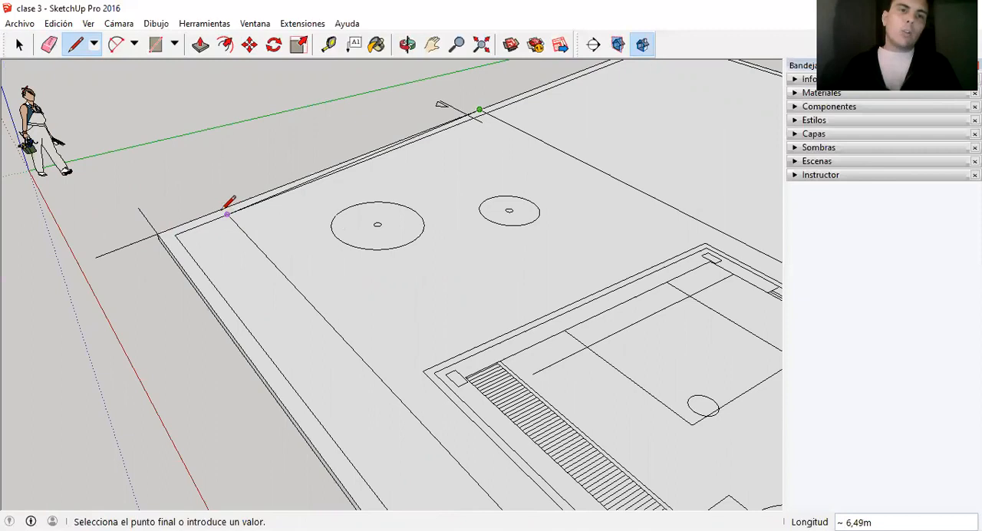
{"action": "scroll", "coordinate": [345, 278], "scroll_direction": "down", "scroll_amount": 1}
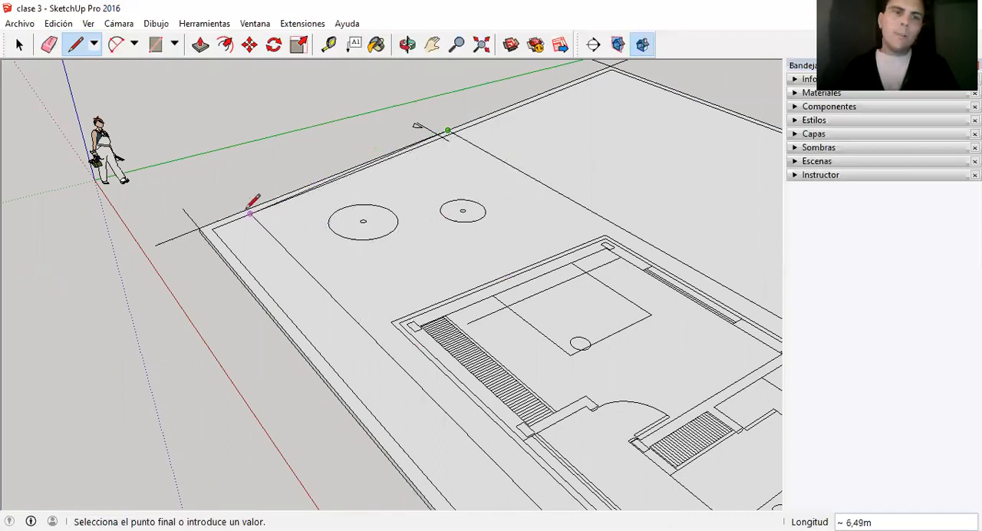
{"action": "scroll", "coordinate": [249, 206], "scroll_direction": "up", "scroll_amount": 3}
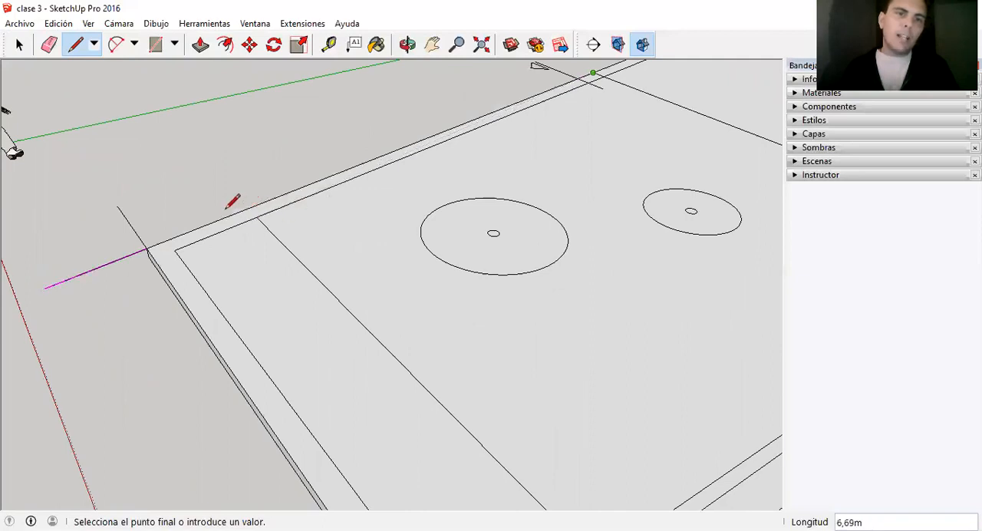
{"action": "scroll", "coordinate": [238, 205], "scroll_direction": "down", "scroll_amount": 5}
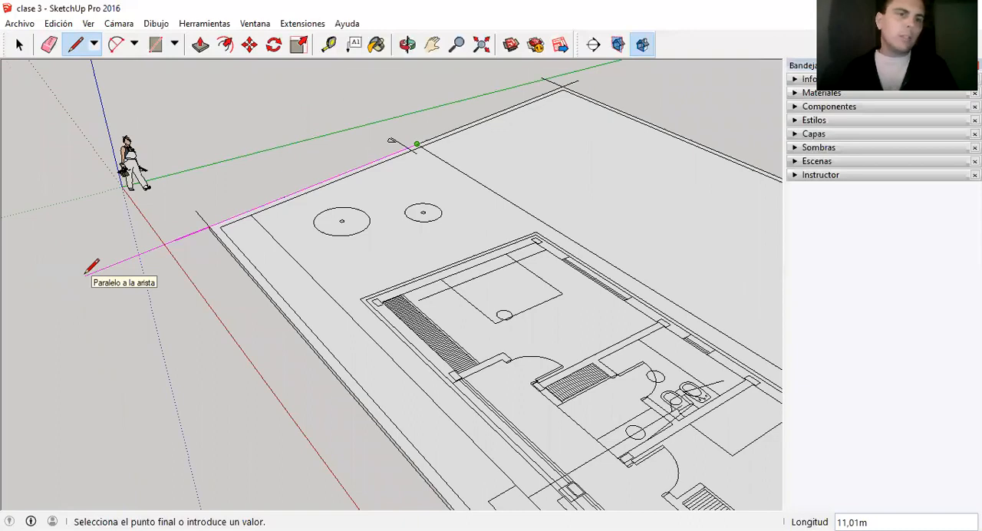
{"action": "left_click", "coordinate": [86, 273]}
{"action": "key", "text": "space"}
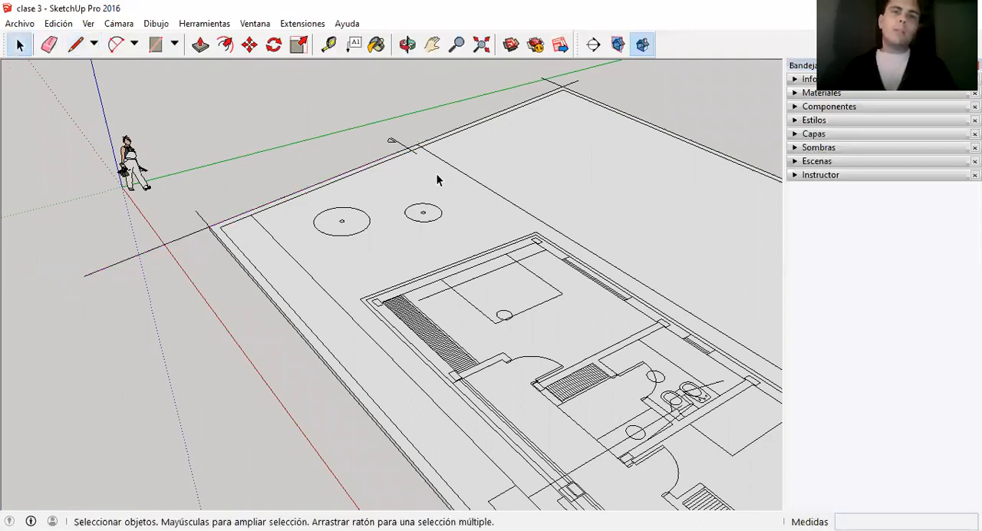
Select the lengthwise and rear outline lines and examine the course of the still-open outline around the plot.
{"action": "left_click", "coordinate": [476, 183]}
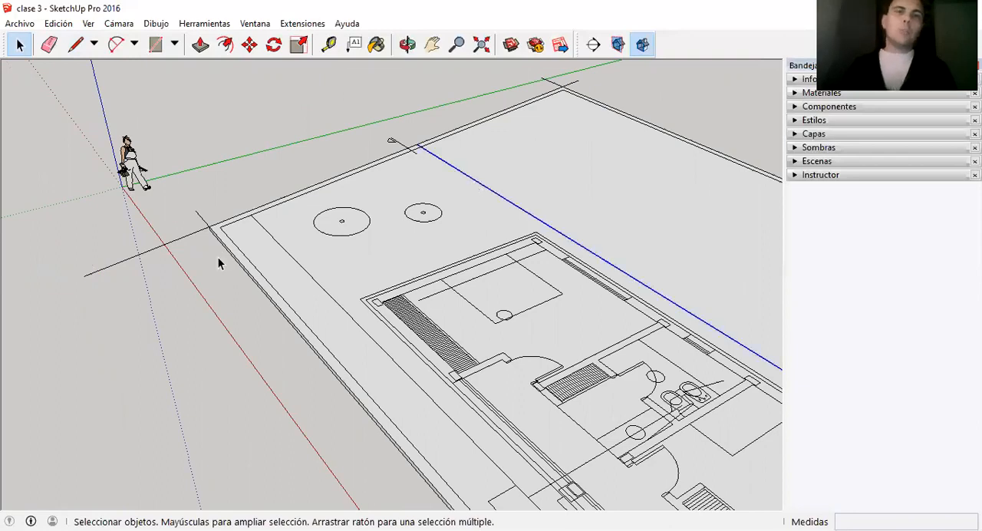
{"action": "left_click", "coordinate": [183, 236], "text": "shift"}
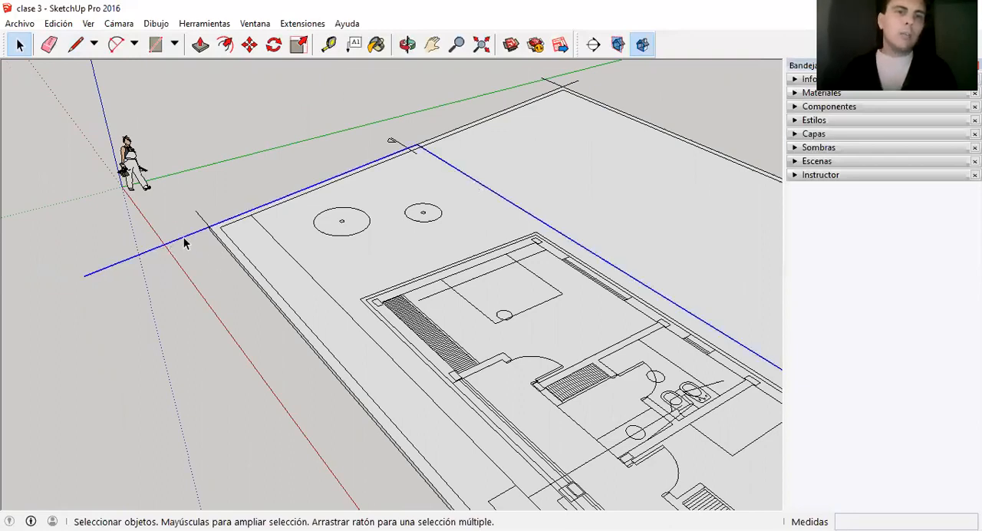
{"action": "scroll", "coordinate": [235, 129], "scroll_direction": "down", "scroll_amount": 3}
{"action": "scroll", "coordinate": [259, 159], "scroll_direction": "down", "scroll_amount": 3}
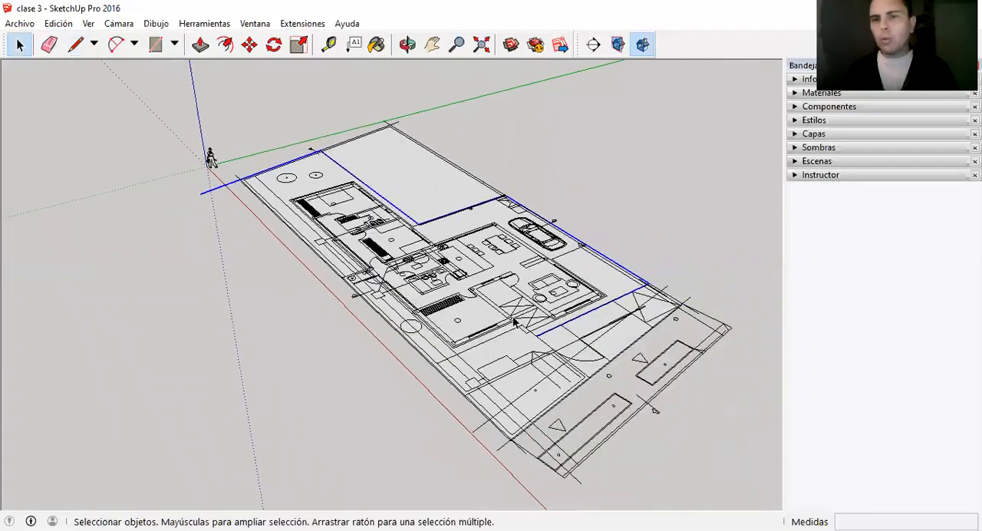
{"action": "scroll", "coordinate": [257, 175], "scroll_direction": "up", "scroll_amount": 3}
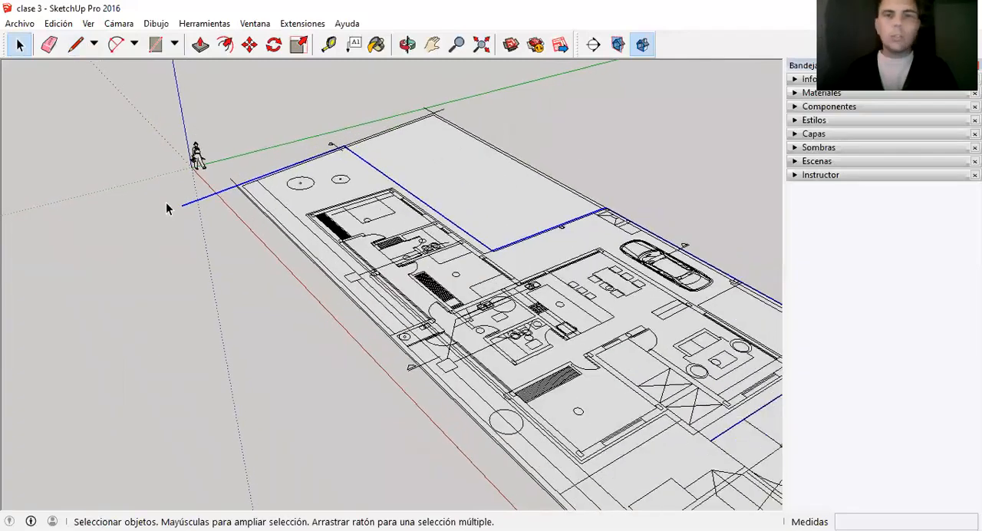
{"action": "scroll", "coordinate": [169, 209], "scroll_direction": "down", "scroll_amount": 1}
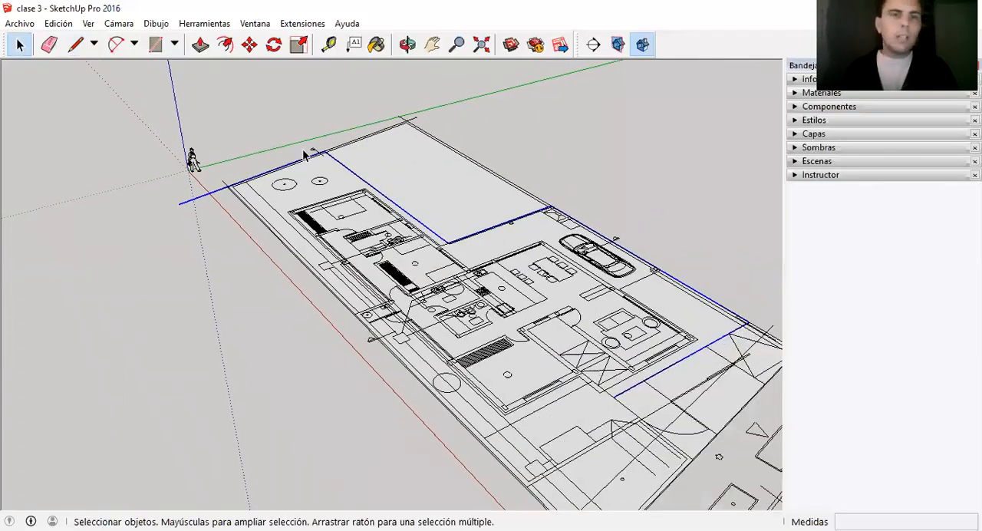
{"action": "scroll", "coordinate": [161, 215], "scroll_direction": "up", "scroll_amount": 5}
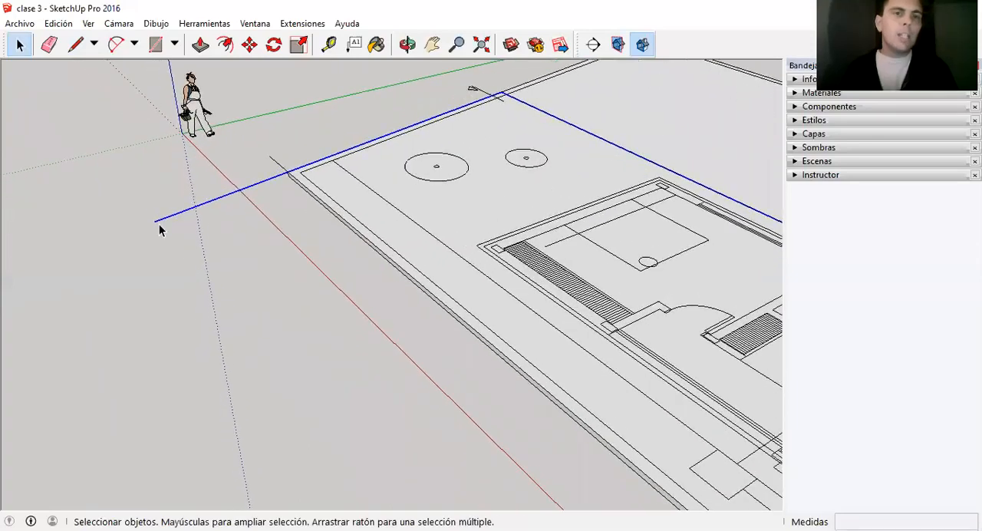
{"action": "scroll", "coordinate": [333, 159], "scroll_direction": "up", "scroll_amount": 1}
{"action": "scroll", "coordinate": [315, 176], "scroll_direction": "down", "scroll_amount": 3}
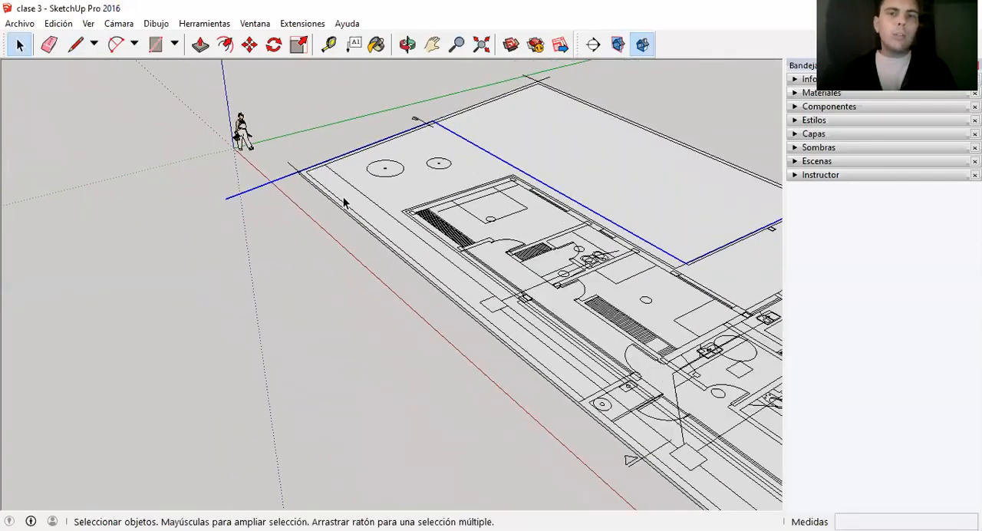
{"action": "scroll", "coordinate": [327, 153], "scroll_direction": "up", "scroll_amount": 4}
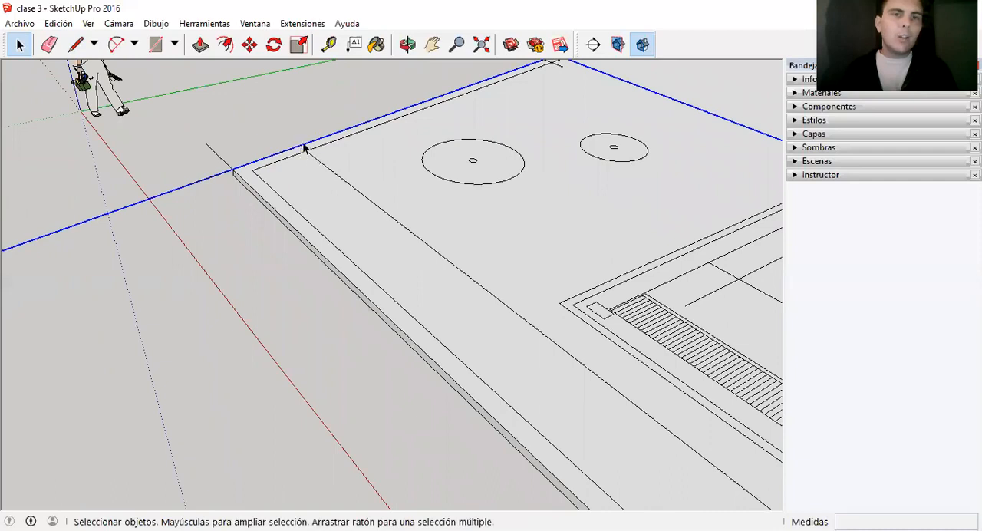
{"action": "scroll", "coordinate": [335, 182], "scroll_direction": "down", "scroll_amount": 4}
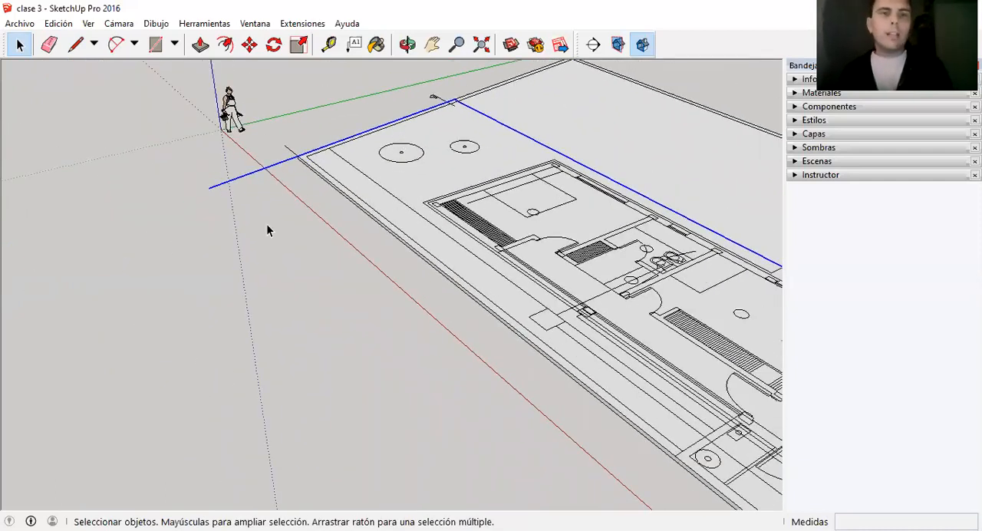
{"action": "scroll", "coordinate": [332, 205], "scroll_direction": "down", "scroll_amount": 1}
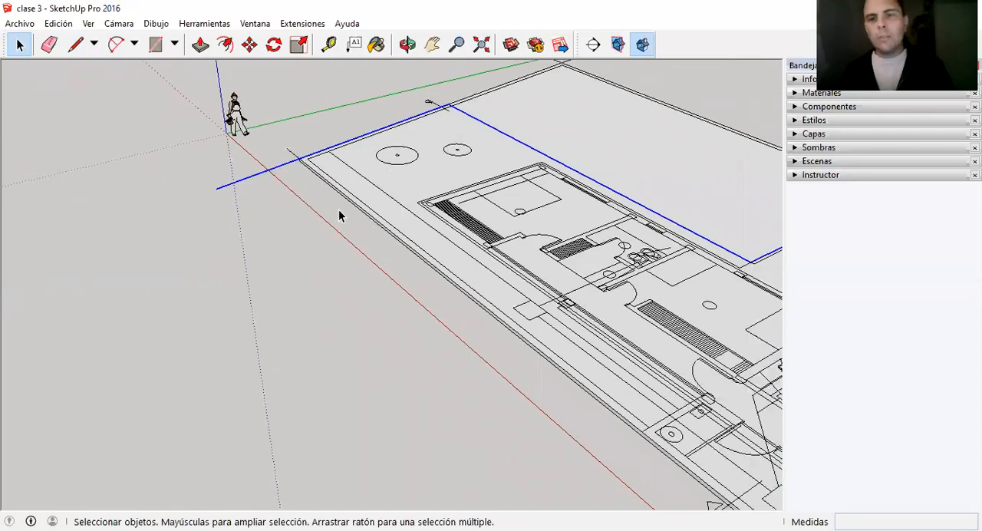
{"action": "scroll", "coordinate": [253, 204], "scroll_direction": "down", "scroll_amount": 4}
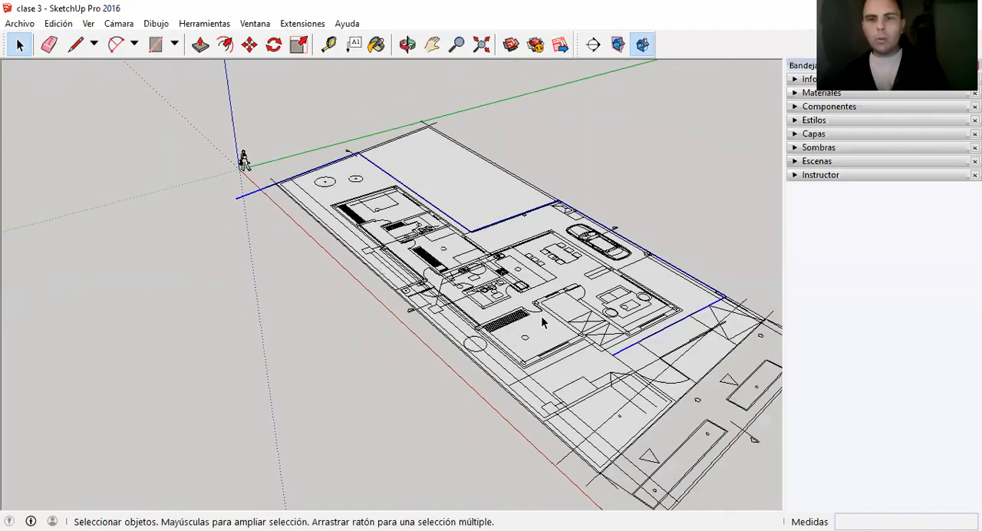
Draw on from the outline's open end at the front to the opposite long boundary, and along it to the small outdoor service area.
{"action": "scroll", "coordinate": [553, 318], "scroll_direction": "up", "scroll_amount": 2}
{"action": "key", "text": "l"}
{"action": "scroll", "coordinate": [691, 381], "scroll_direction": "up", "scroll_amount": 2}
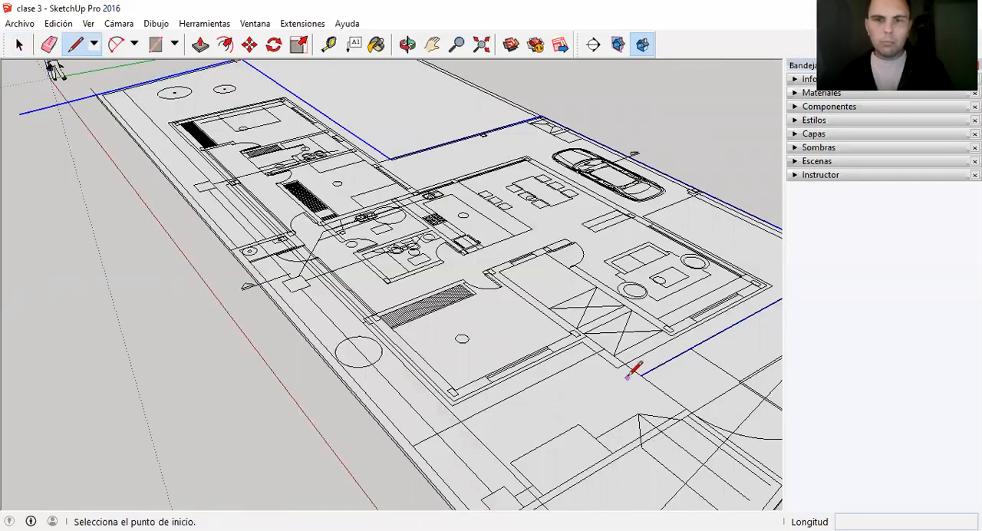
{"action": "left_click", "coordinate": [640, 374]}
{"action": "left_click", "coordinate": [604, 348]}
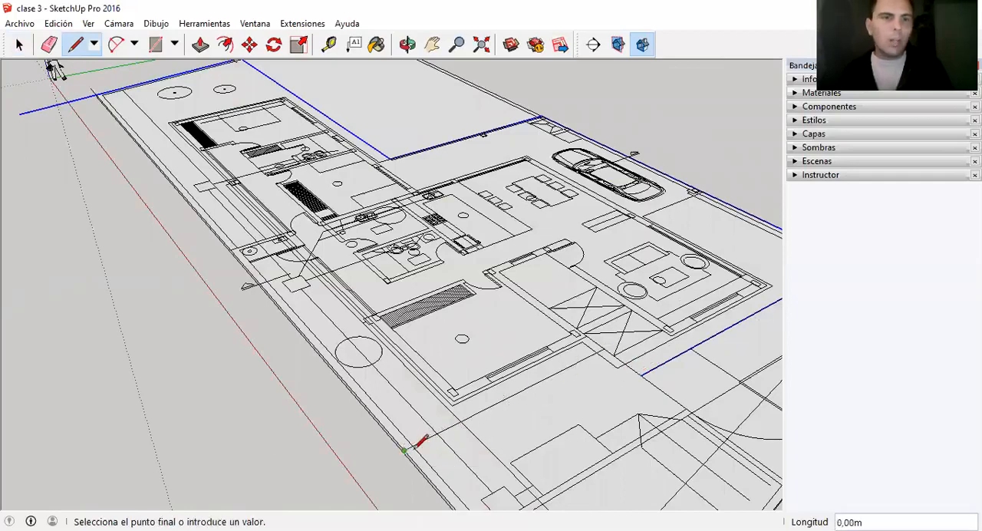
{"action": "scroll", "coordinate": [257, 247], "scroll_direction": "down", "scroll_amount": 2}
{"action": "scroll", "coordinate": [252, 244], "scroll_direction": "up", "scroll_amount": 3}
{"action": "scroll", "coordinate": [430, 397], "scroll_direction": "down", "scroll_amount": 2}
{"action": "scroll", "coordinate": [373, 368], "scroll_direction": "up", "scroll_amount": 4}
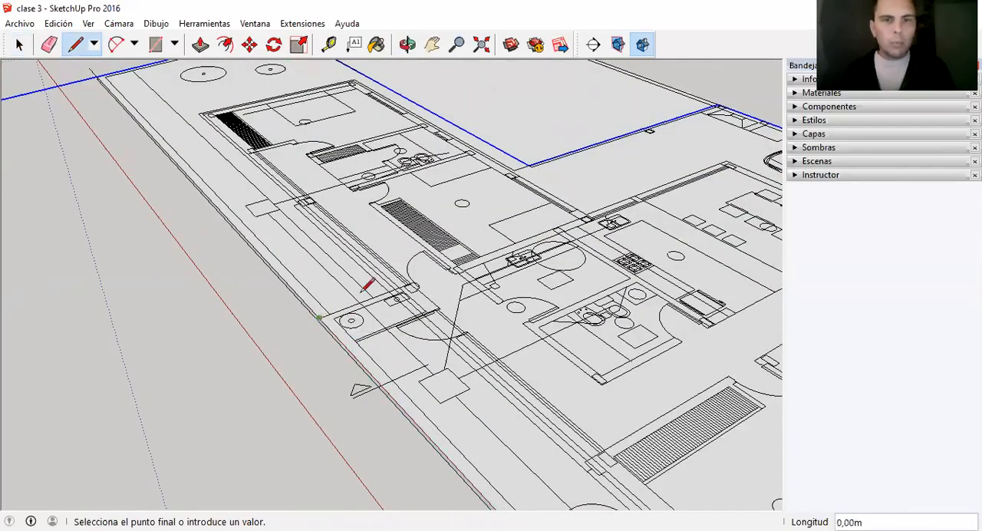
Turn the outline inward along the service area's edge and close it with a lengthwise line about 15.7 m long to the rear line.
{"action": "scroll", "coordinate": [365, 285], "scroll_direction": "down", "scroll_amount": 2}
{"action": "scroll", "coordinate": [423, 358], "scroll_direction": "up", "scroll_amount": 3}
{"action": "left_click", "coordinate": [401, 335]}
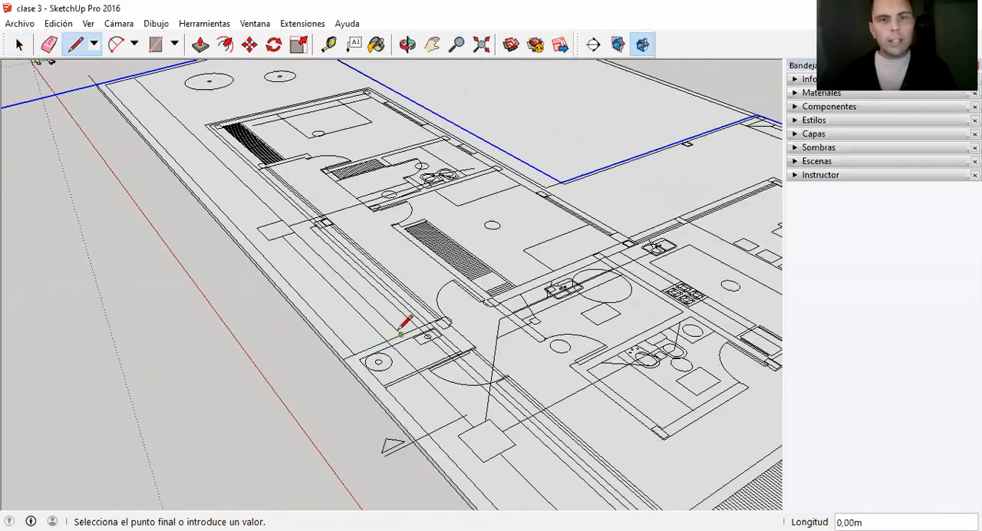
{"action": "scroll", "coordinate": [429, 384], "scroll_direction": "down", "scroll_amount": 3}
{"action": "scroll", "coordinate": [281, 186], "scroll_direction": "up", "scroll_amount": 3}
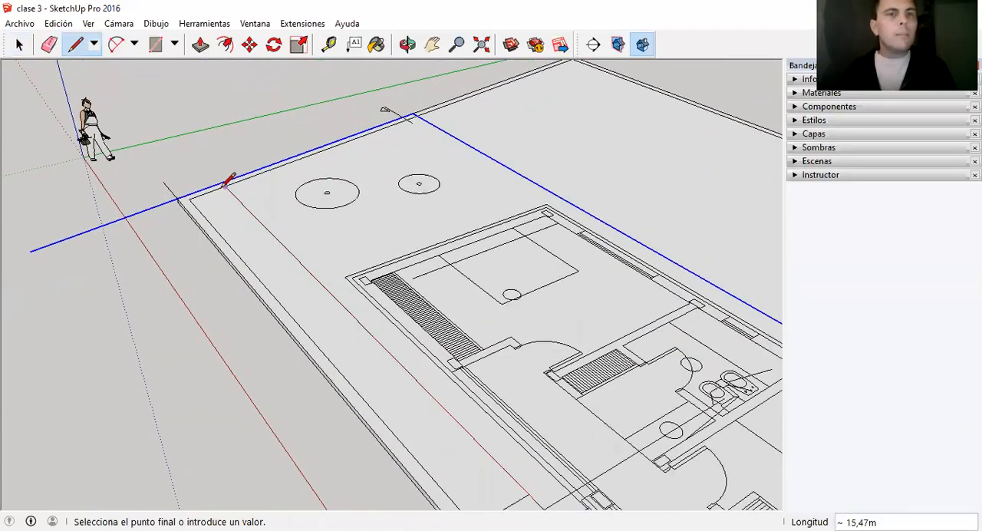
{"action": "scroll", "coordinate": [218, 181], "scroll_direction": "up", "scroll_amount": 2}
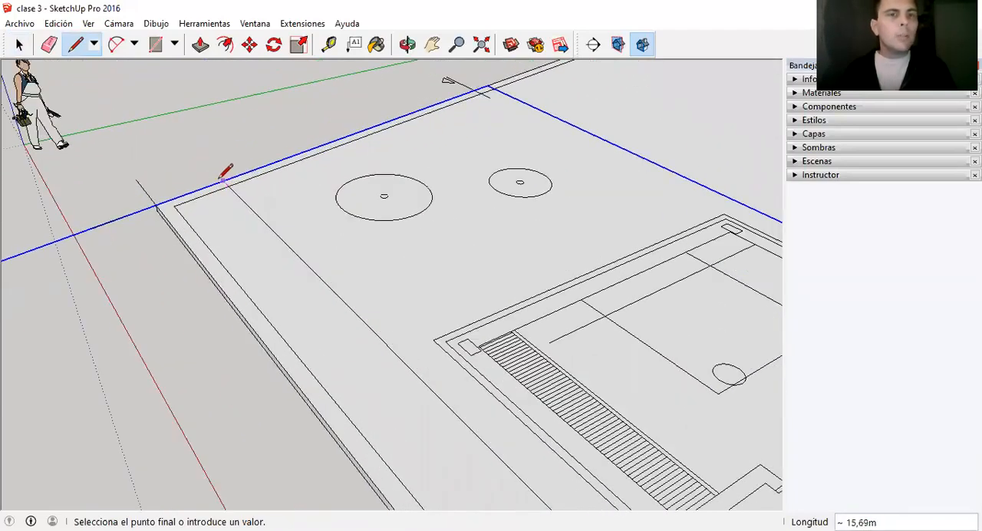
{"action": "left_click", "coordinate": [225, 180]}
Delete the surplus piece of the rear line that overhangs the slab's corner.
{"action": "key", "text": "space"}
{"action": "left_click", "coordinate": [233, 177]}
{"action": "scroll", "coordinate": [286, 179], "scroll_direction": "down", "scroll_amount": 3}
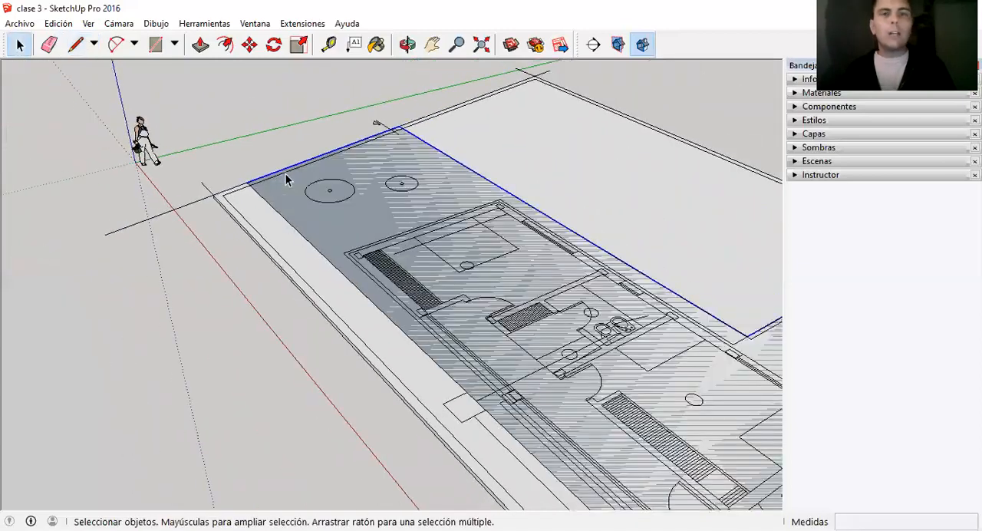
{"action": "scroll", "coordinate": [286, 179], "scroll_direction": "down", "scroll_amount": 3}
{"action": "scroll", "coordinate": [535, 283], "scroll_direction": "up", "scroll_amount": 2}
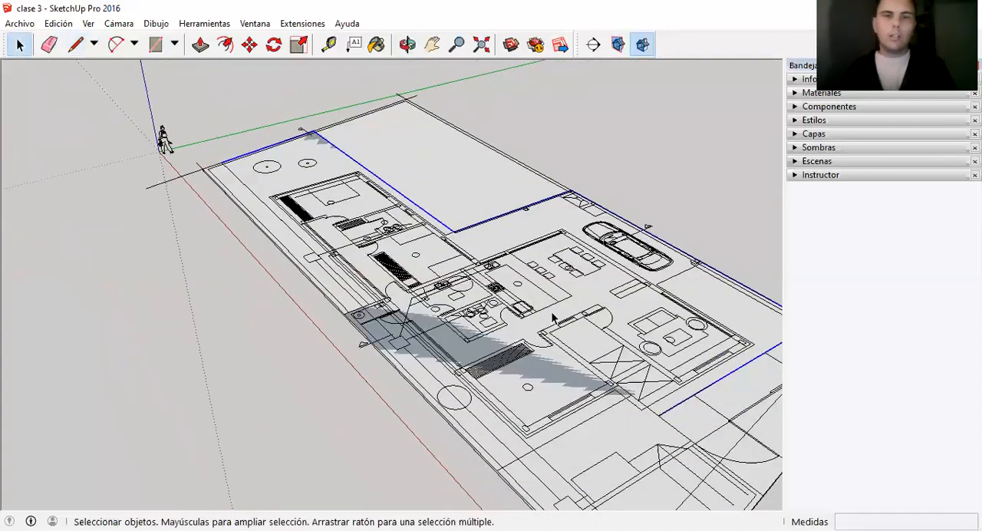
{"action": "scroll", "coordinate": [553, 317], "scroll_direction": "up", "scroll_amount": 1}
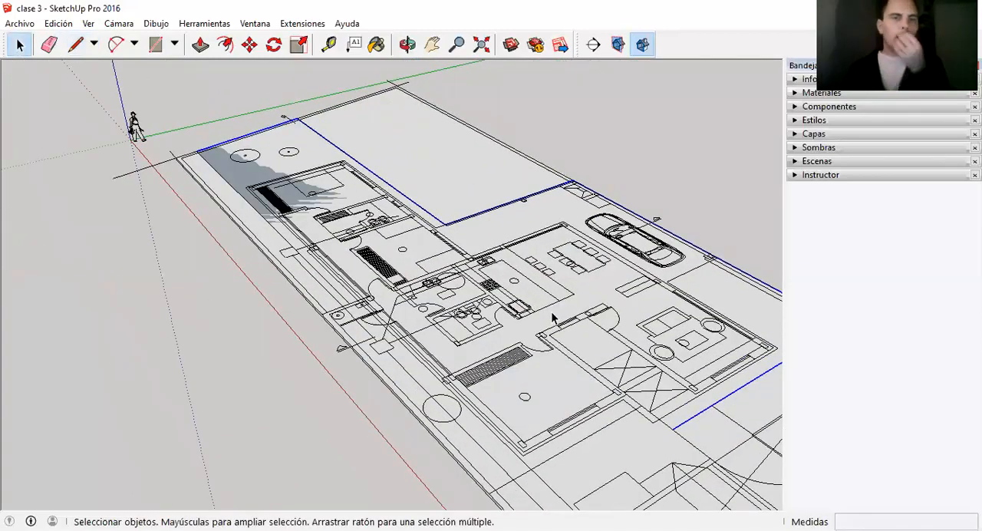
{"action": "left_click", "coordinate": [135, 178]}
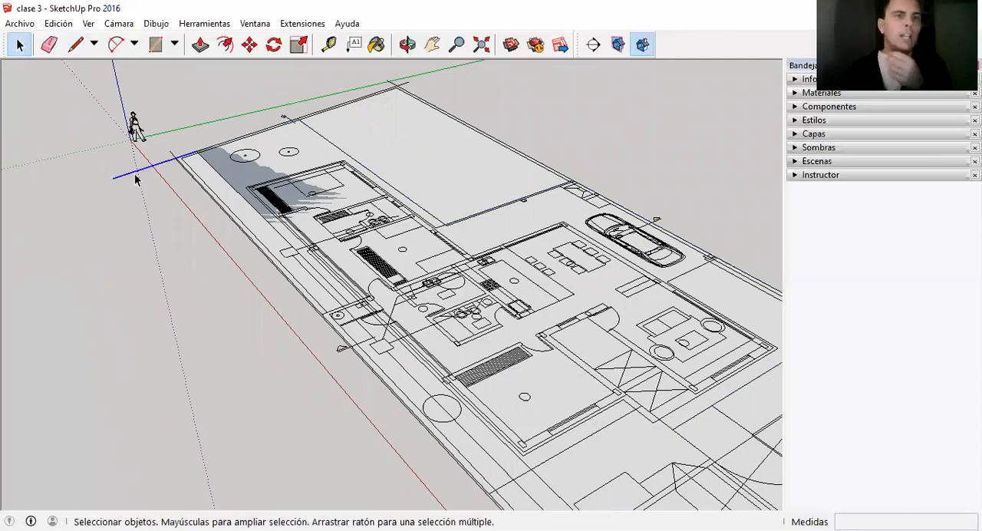
{"action": "key", "text": "Delete"}
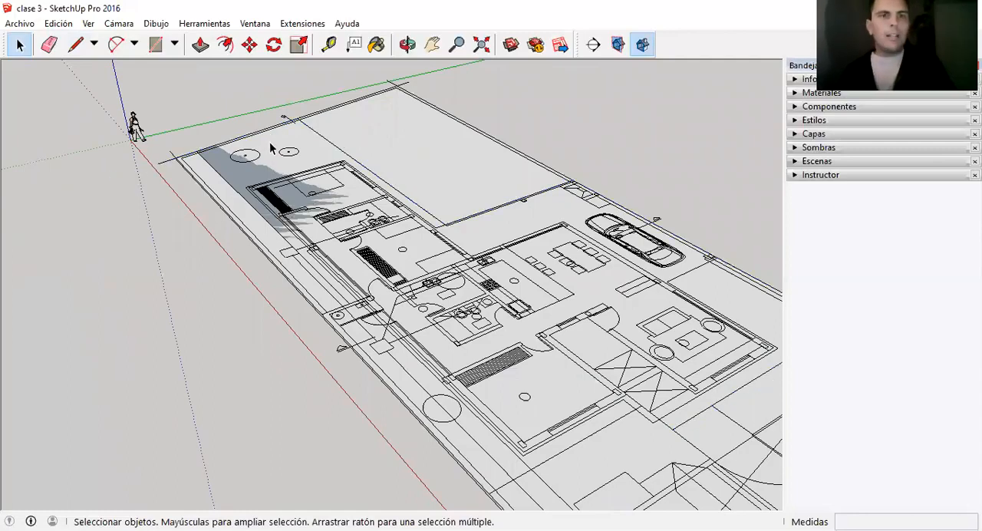
Group the newly closed ground face around the house together with its boundary edges.
{"action": "left_click", "coordinate": [303, 167]}
{"action": "scroll", "coordinate": [302, 167], "scroll_direction": "down", "scroll_amount": 4}
{"action": "scroll", "coordinate": [413, 241], "scroll_direction": "up", "scroll_amount": 2}
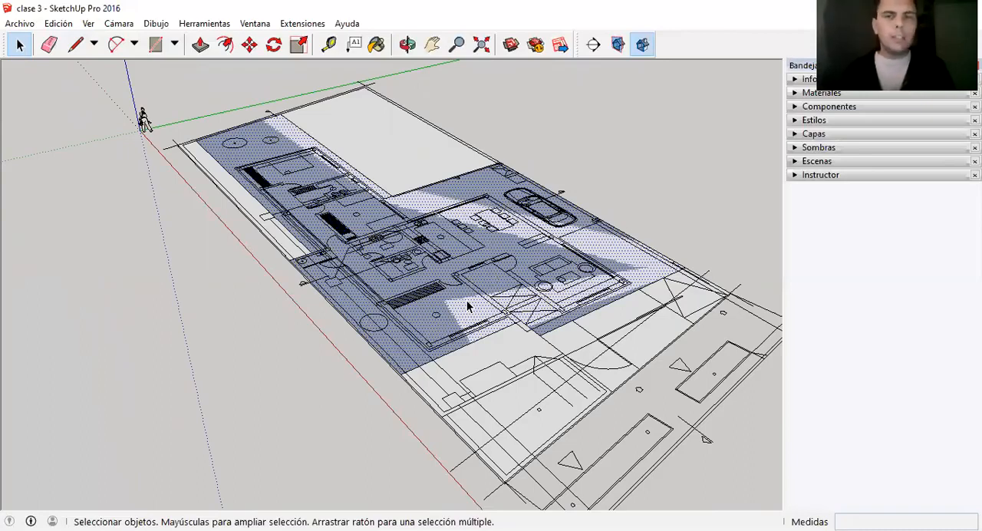
{"action": "double_click", "coordinate": [527, 254]}
{"action": "right_click", "coordinate": [527, 255]}
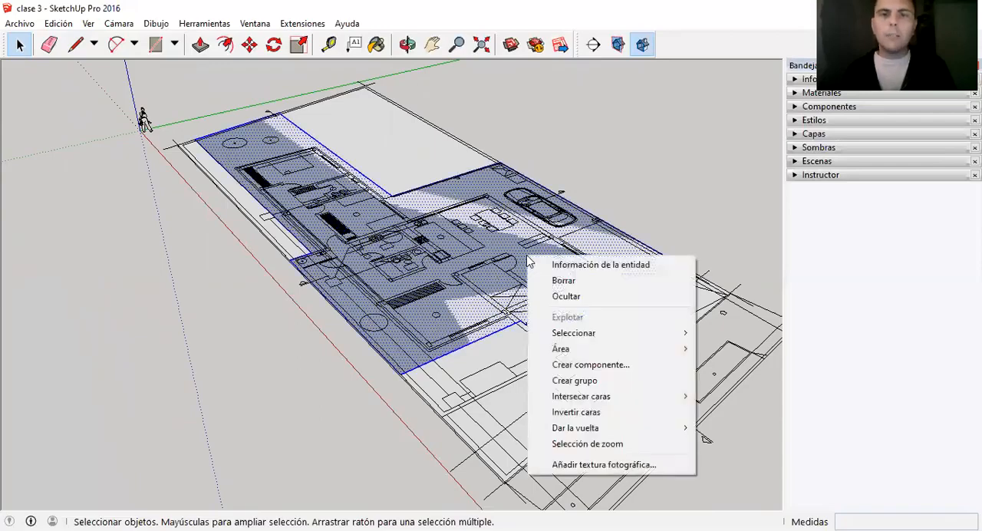
{"action": "left_click", "coordinate": [573, 381]}
{"action": "scroll", "coordinate": [458, 310], "scroll_direction": "down", "scroll_amount": 2}
{"action": "scroll", "coordinate": [490, 273], "scroll_direction": "up", "scroll_amount": 3}
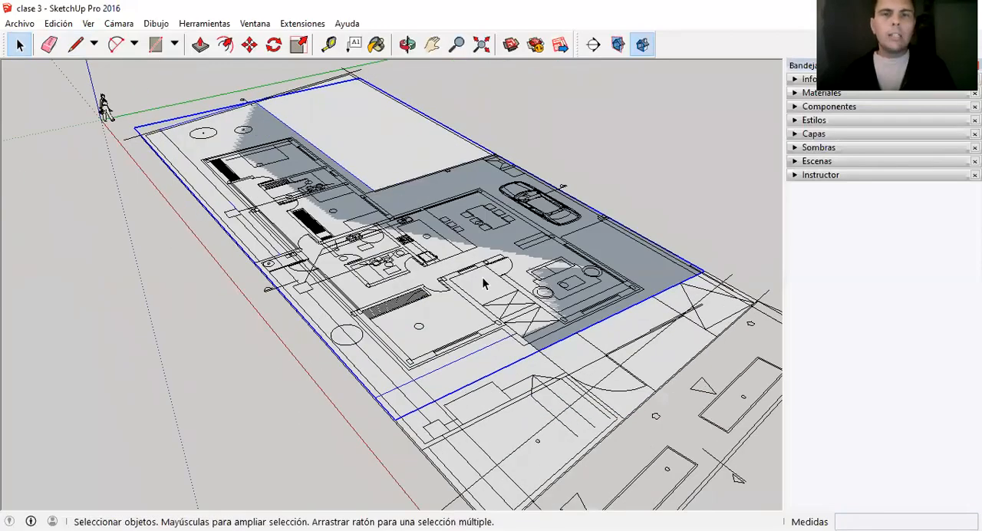
Open the ground group around the house and extrude its face upward by 0.10 m with Push/Pull.
{"action": "double_click", "coordinate": [483, 279]}
{"action": "key", "text": "p"}
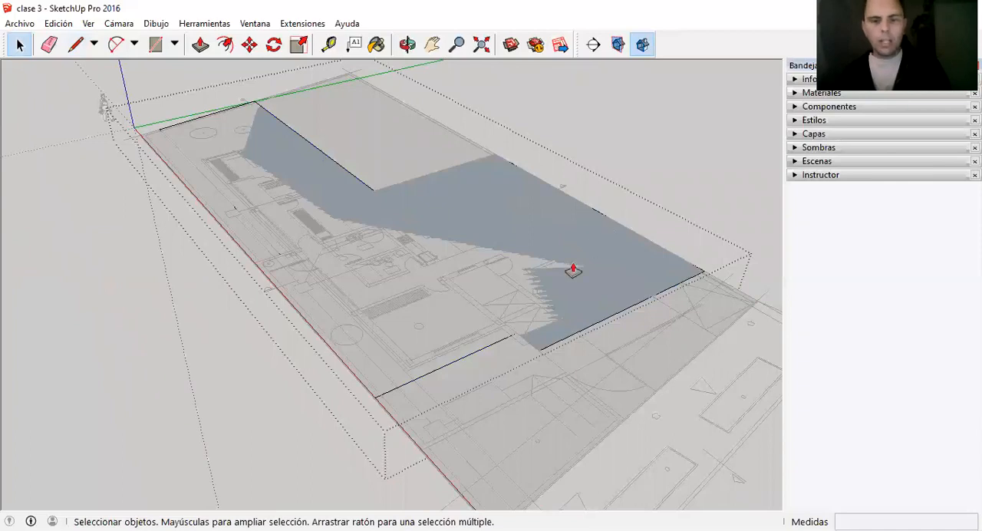
{"action": "left_click_drag", "start_coordinate": [539, 265], "coordinate": [547, 256]}
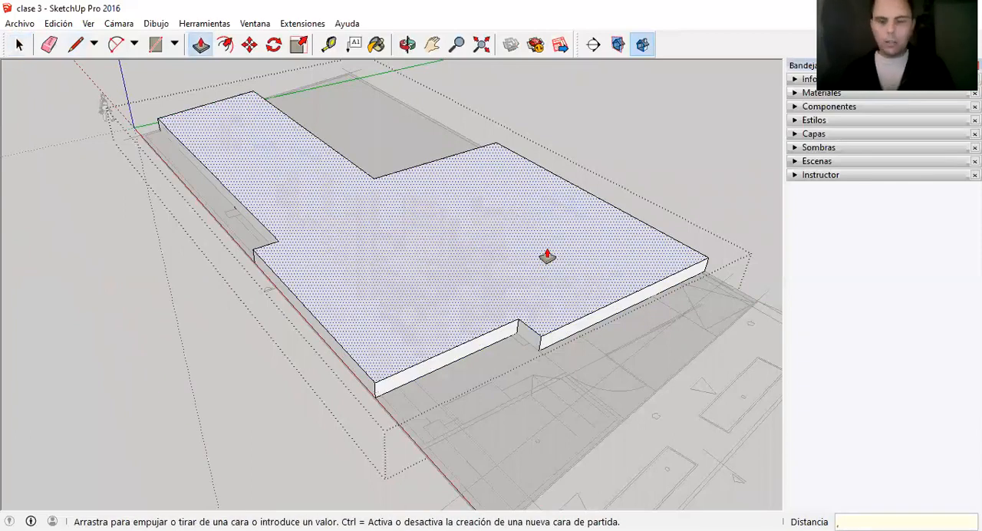
{"action": "key", "text": "Return"}
{"action": "key", "text": "space"}
{"action": "scroll", "coordinate": [547, 256], "scroll_direction": "down", "scroll_amount": 2}
{"action": "left_click", "coordinate": [598, 151]}
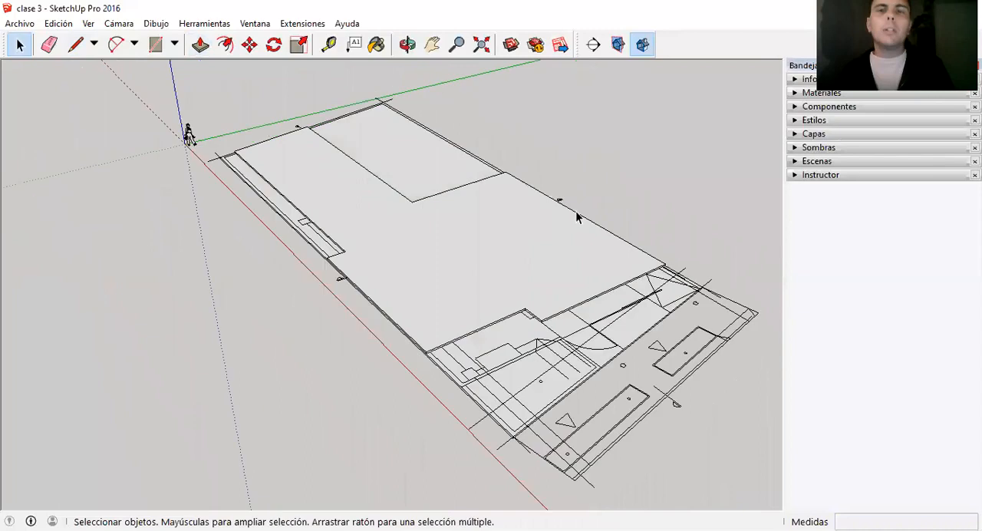
Move the whole floor plan up 0.10 m, from the base to the top corner of the raised ground slab.
{"action": "scroll", "coordinate": [467, 420], "scroll_direction": "up", "scroll_amount": 3}
{"action": "left_click", "coordinate": [465, 360]}
{"action": "scroll", "coordinate": [458, 357], "scroll_direction": "down", "scroll_amount": 1}
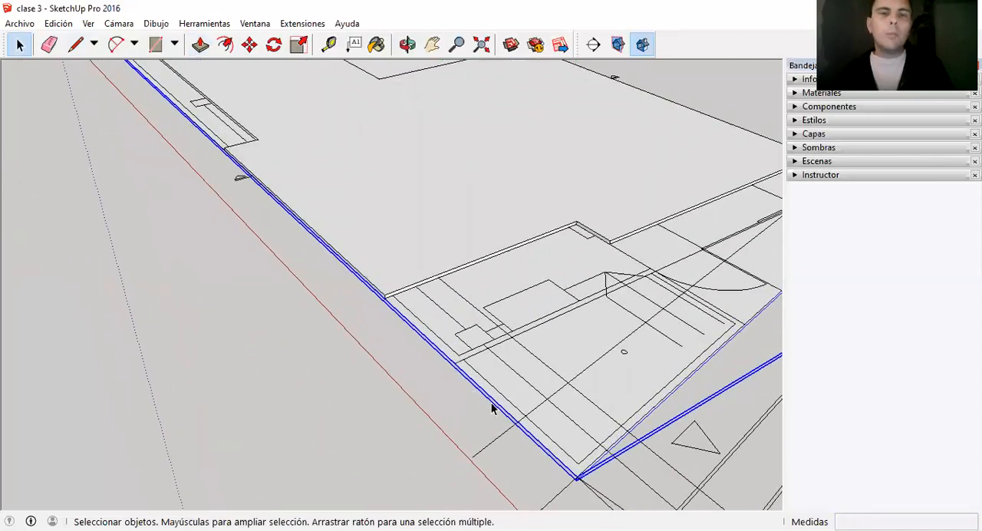
{"action": "scroll", "coordinate": [345, 274], "scroll_direction": "down", "scroll_amount": 2}
{"action": "scroll", "coordinate": [461, 368], "scroll_direction": "down", "scroll_amount": 2}
{"action": "left_click", "coordinate": [477, 382]}
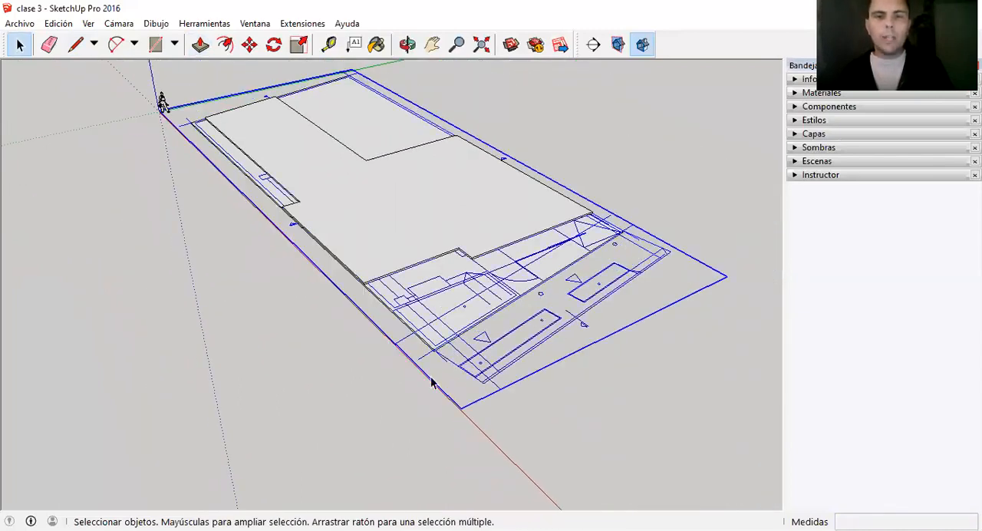
{"action": "scroll", "coordinate": [530, 332], "scroll_direction": "up", "scroll_amount": 1}
{"action": "scroll", "coordinate": [290, 228], "scroll_direction": "up", "scroll_amount": 2}
{"action": "scroll", "coordinate": [362, 314], "scroll_direction": "up", "scroll_amount": 4}
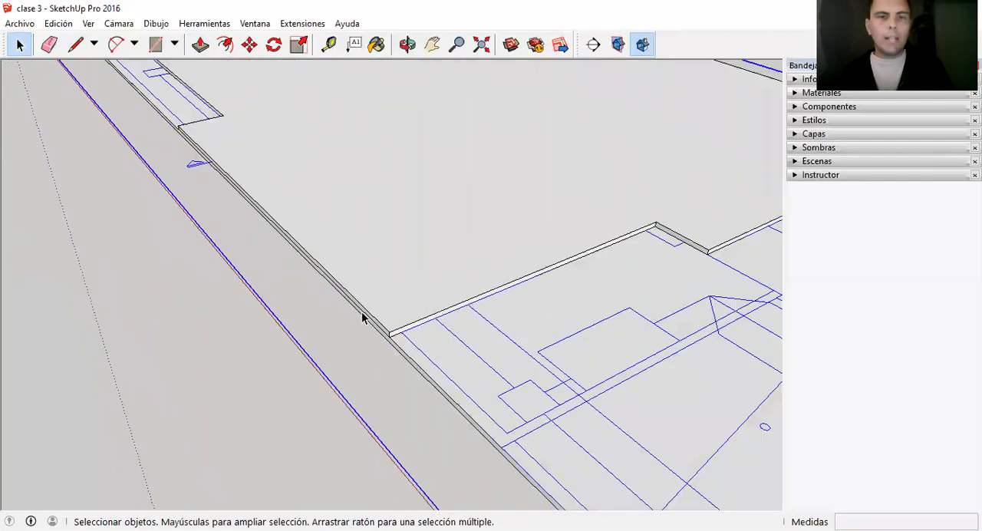
{"action": "scroll", "coordinate": [411, 349], "scroll_direction": "up", "scroll_amount": 2}
{"action": "key", "text": "m"}
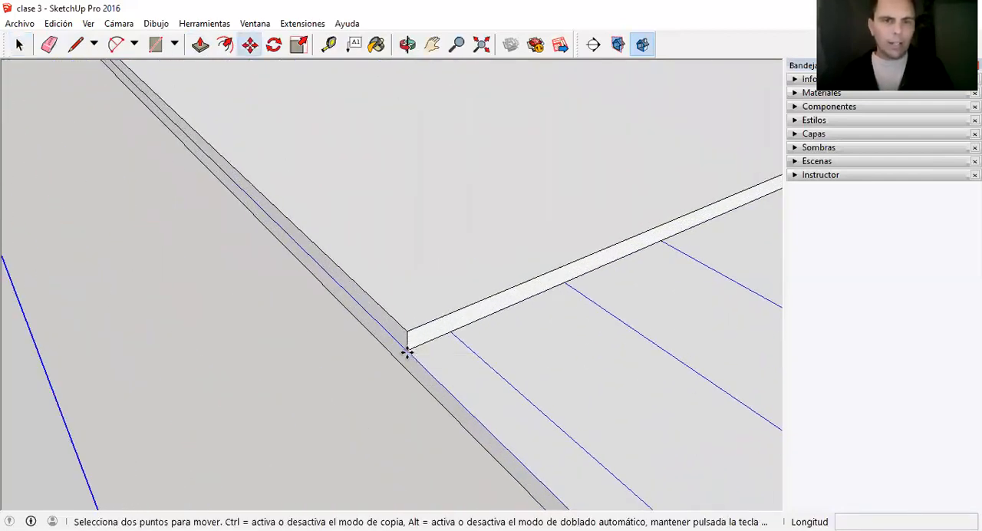
{"action": "left_click", "coordinate": [407, 352]}
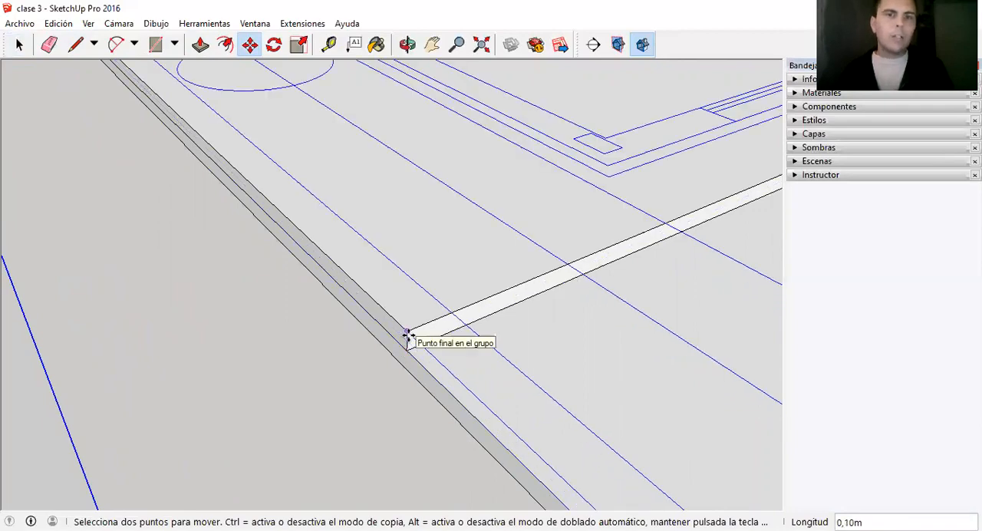
{"action": "left_click", "coordinate": [407, 335]}
{"action": "key", "text": "space"}
{"action": "scroll", "coordinate": [384, 359], "scroll_direction": "down", "scroll_amount": 5}
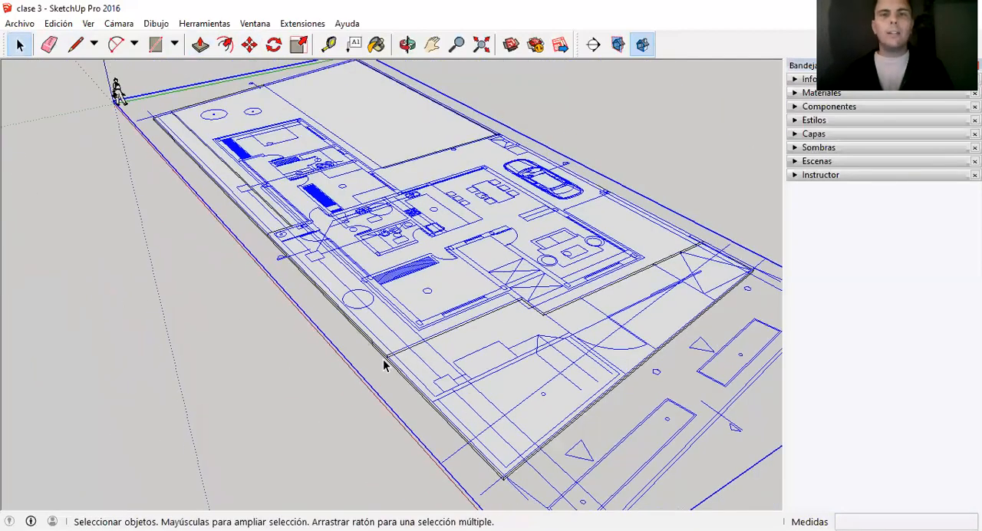
{"action": "scroll", "coordinate": [383, 361], "scroll_direction": "down", "scroll_amount": 1}
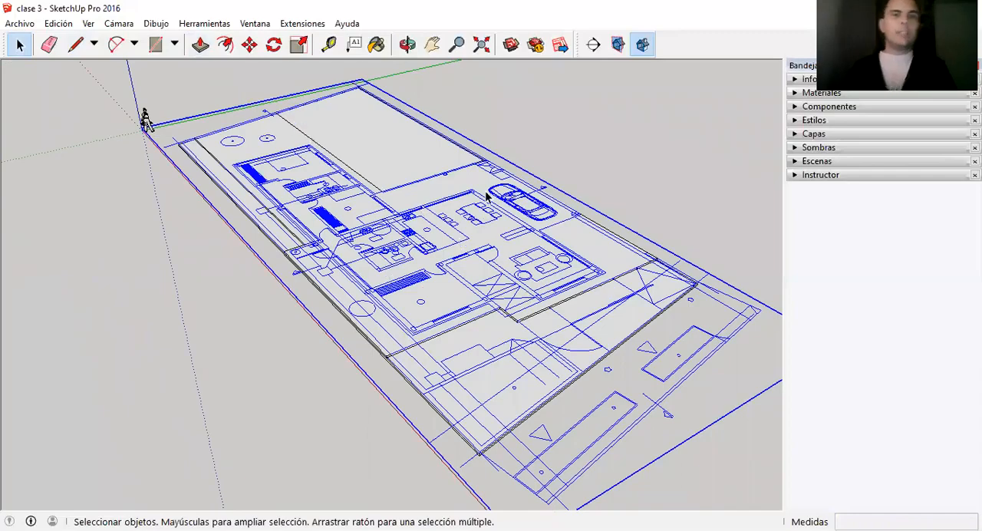
Try to trace the bedroom's front wall and side wall and the entrance wall from the corner pillar, with lines about 3.79, 3.48 and 2.49 m long.
{"action": "scroll", "coordinate": [485, 196], "scroll_direction": "up", "scroll_amount": 3}
{"action": "scroll", "coordinate": [270, 224], "scroll_direction": "up", "scroll_amount": 2}
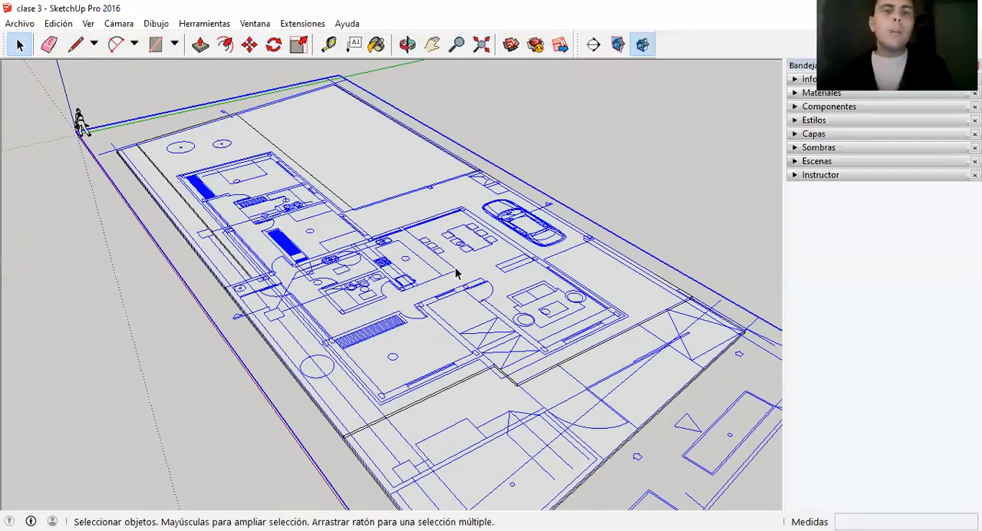
{"action": "scroll", "coordinate": [455, 273], "scroll_direction": "up", "scroll_amount": 1}
{"action": "key", "text": "l"}
{"action": "scroll", "coordinate": [367, 399], "scroll_direction": "up", "scroll_amount": 2}
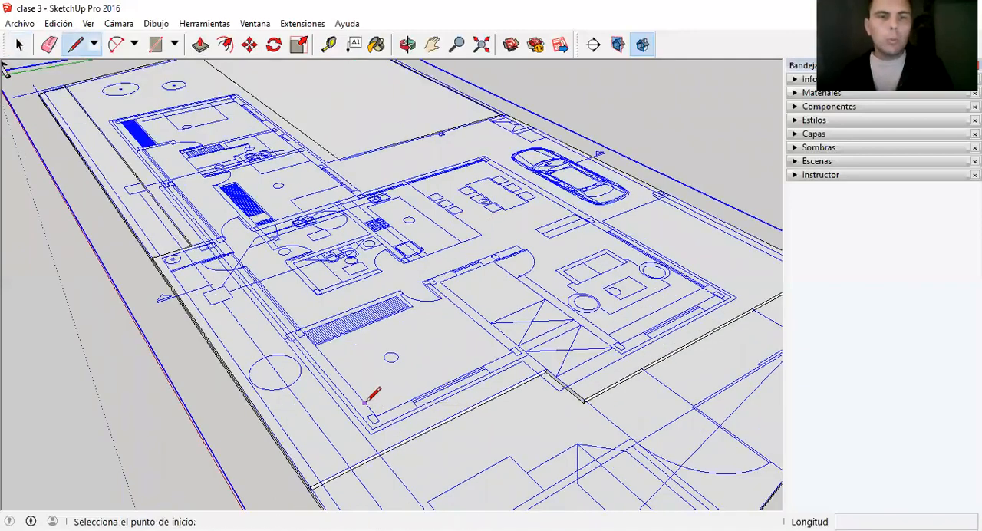
{"action": "left_click", "coordinate": [375, 416]}
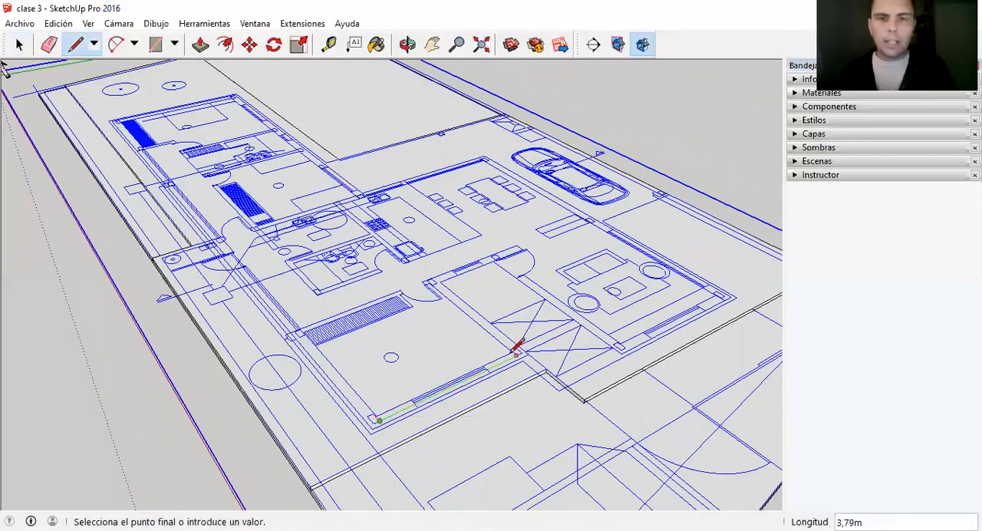
{"action": "scroll", "coordinate": [515, 337], "scroll_direction": "up", "scroll_amount": 2}
{"action": "scroll", "coordinate": [516, 346], "scroll_direction": "up", "scroll_amount": 2}
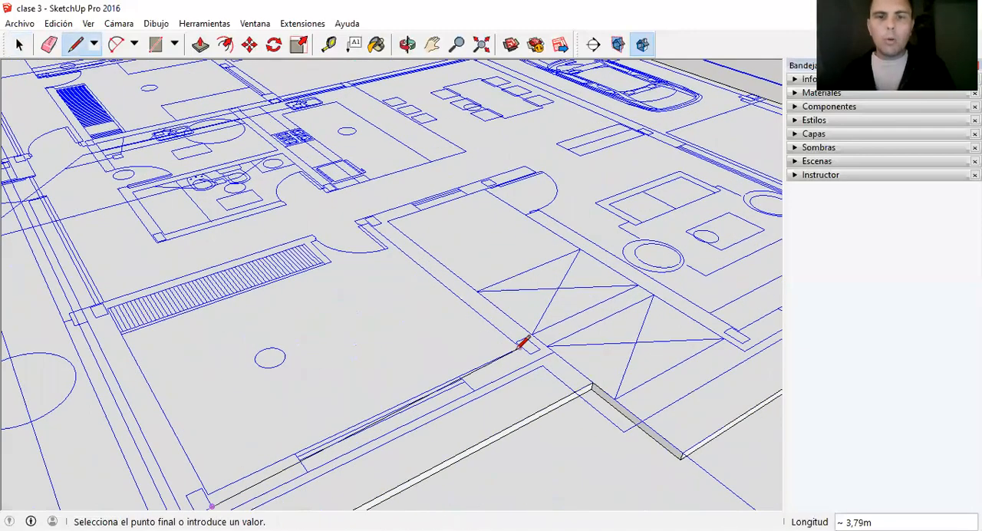
{"action": "left_click", "coordinate": [520, 346]}
{"action": "scroll", "coordinate": [370, 230], "scroll_direction": "up", "scroll_amount": 3}
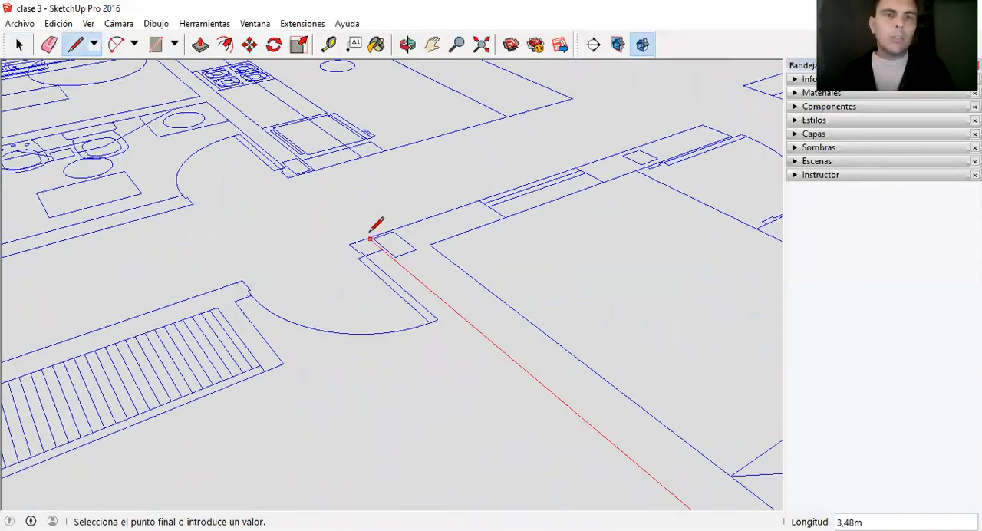
{"action": "left_click", "coordinate": [368, 236]}
{"action": "scroll", "coordinate": [300, 249], "scroll_direction": "down", "scroll_amount": 3}
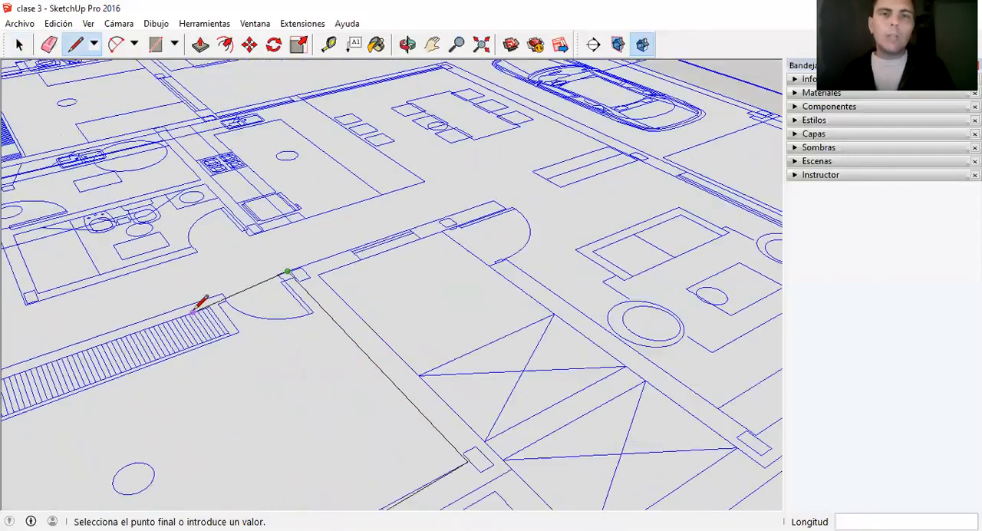
{"action": "scroll", "coordinate": [461, 209], "scroll_direction": "up", "scroll_amount": 2}
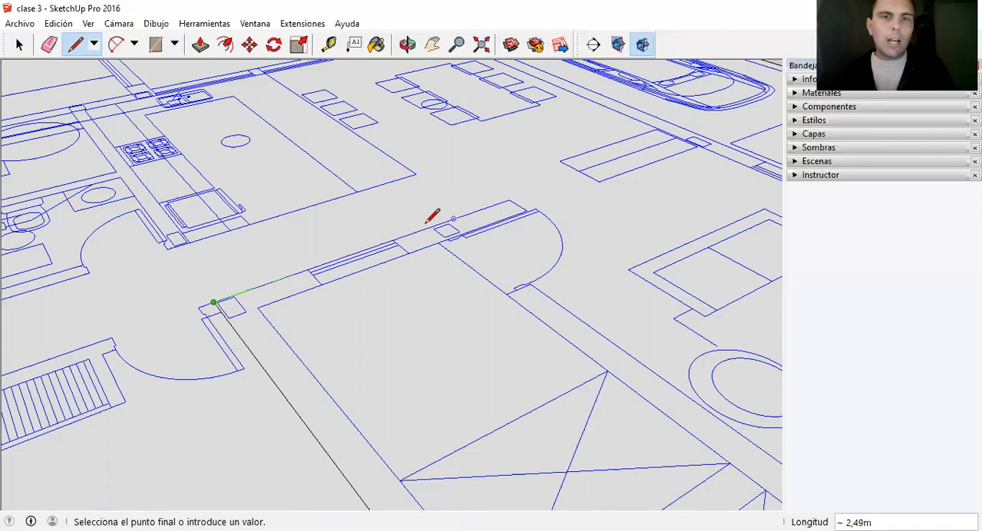
{"action": "left_click", "coordinate": [454, 218]}
{"action": "scroll", "coordinate": [457, 215], "scroll_direction": "down", "scroll_amount": 3}
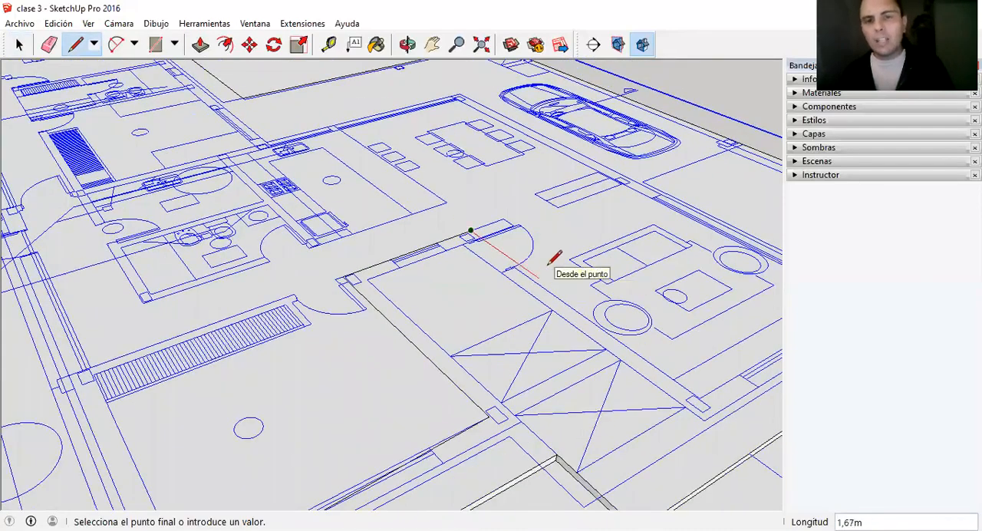
{"action": "scroll", "coordinate": [547, 266], "scroll_direction": "up", "scroll_amount": 2}
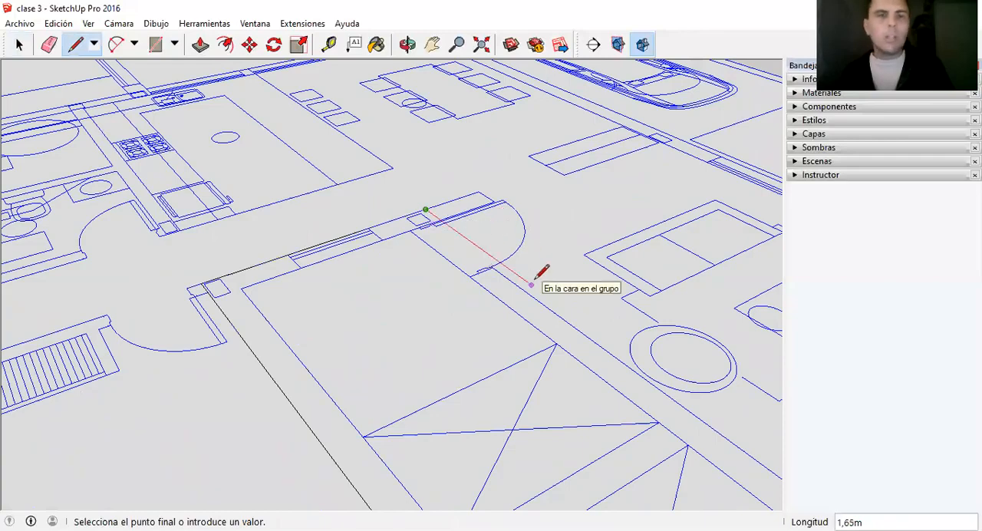
Select the connected traced lines, and undo all three of them.
{"action": "key", "text": "space"}
{"action": "left_click", "coordinate": [316, 250]}
{"action": "scroll", "coordinate": [258, 255], "scroll_direction": "down", "scroll_amount": 2}
{"action": "double_click", "coordinate": [265, 256]}
{"action": "scroll", "coordinate": [338, 223], "scroll_direction": "down", "scroll_amount": 2}
{"action": "scroll", "coordinate": [153, 432], "scroll_direction": "up", "scroll_amount": 3}
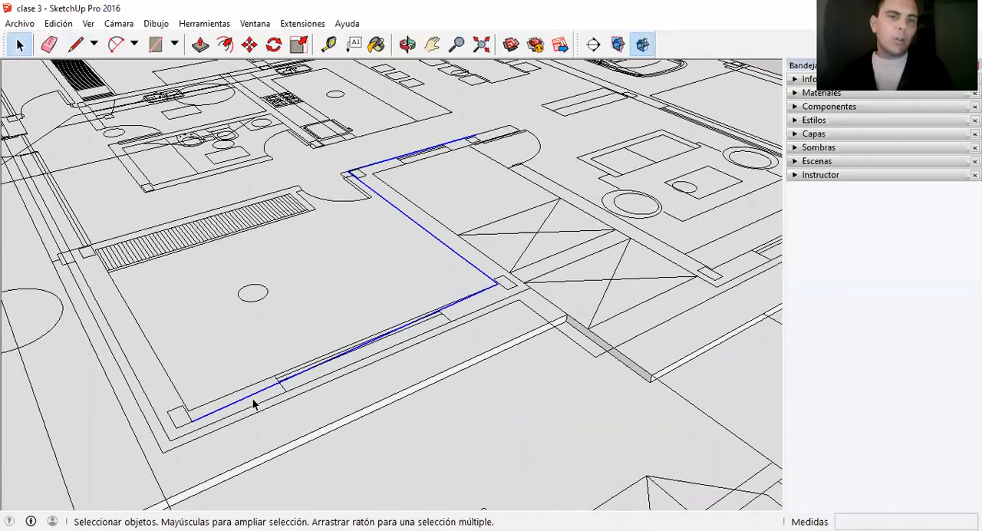
{"action": "scroll", "coordinate": [200, 418], "scroll_direction": "up", "scroll_amount": 1}
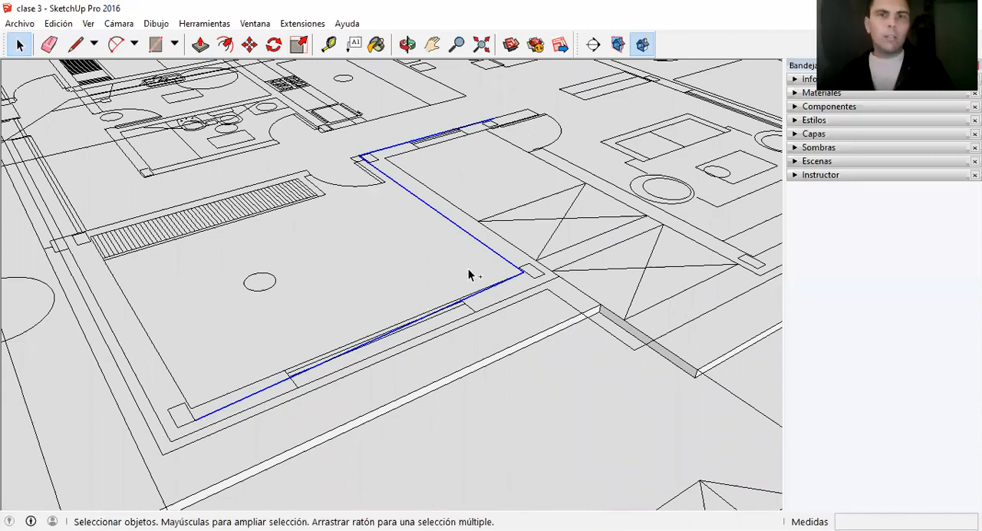
{"action": "key", "text": "ctrl+z"}
{"action": "key", "text": "ctrl+z"}
{"action": "key", "text": "ctrl+z"}
Trace the bedroom's front wall from its inner corner to the pillar, and the side wall about 3.5 m to the hallway corner.
{"action": "key", "text": "l"}
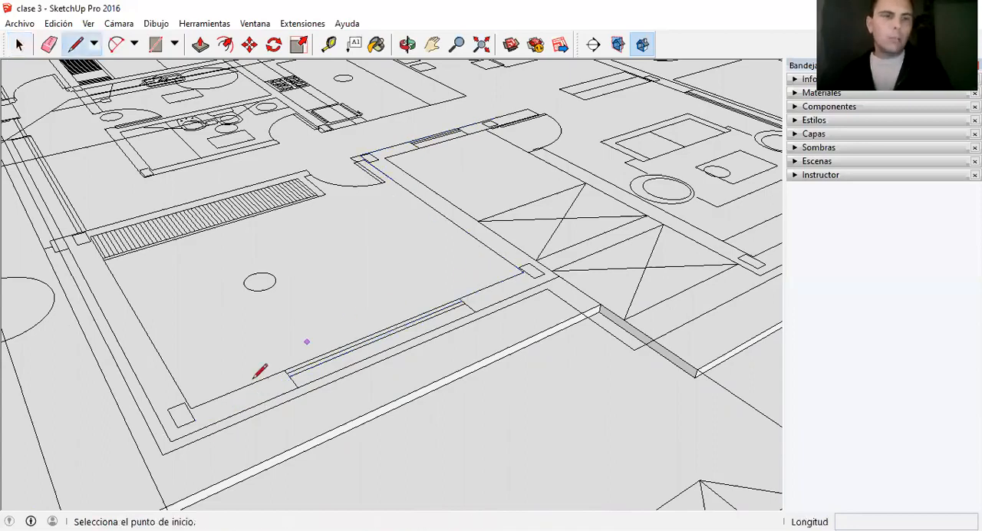
{"action": "left_click", "coordinate": [190, 409]}
{"action": "left_click", "coordinate": [524, 271]}
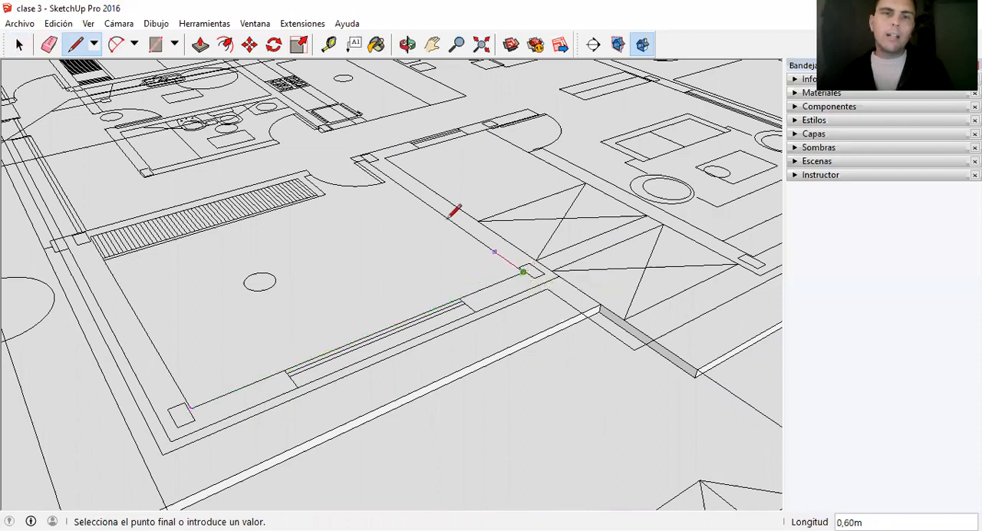
{"action": "scroll", "coordinate": [367, 145], "scroll_direction": "up", "scroll_amount": 3}
{"action": "left_click", "coordinate": [361, 156]}
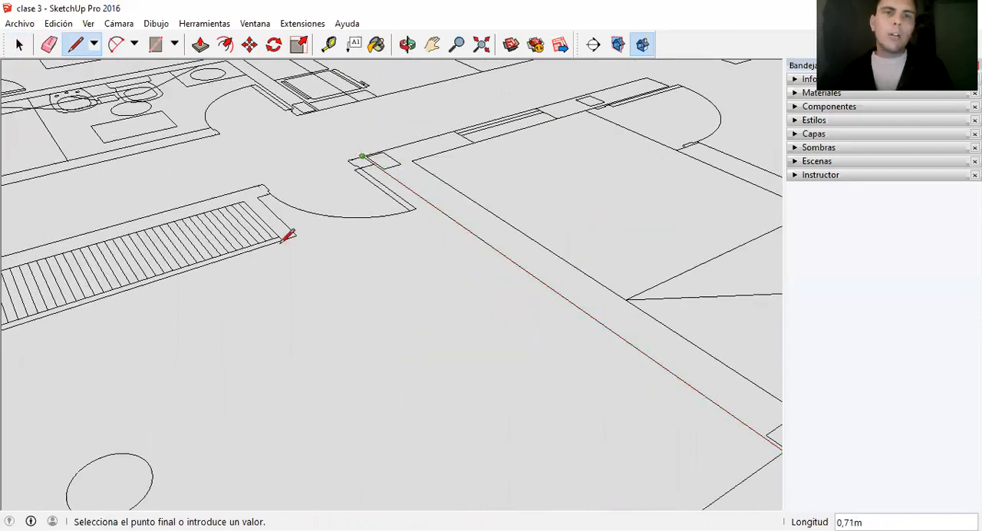
Continue the outline from the hallway corner along the entrance wall, past the pillar to the wall's end beside the door.
{"action": "scroll", "coordinate": [335, 204], "scroll_direction": "down", "scroll_amount": 4}
{"action": "scroll", "coordinate": [516, 130], "scroll_direction": "up", "scroll_amount": 3}
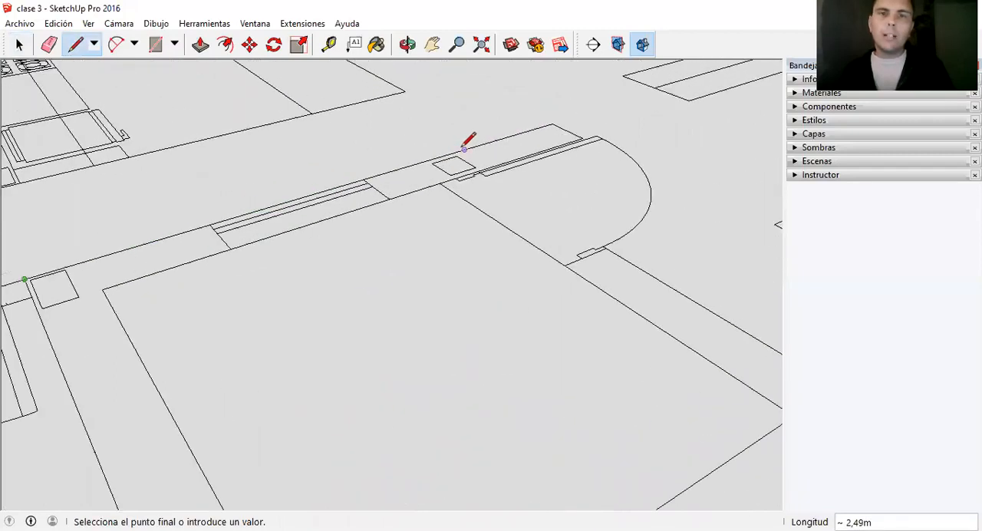
{"action": "scroll", "coordinate": [460, 134], "scroll_direction": "down", "scroll_amount": 3}
{"action": "scroll", "coordinate": [483, 129], "scroll_direction": "up", "scroll_amount": 2}
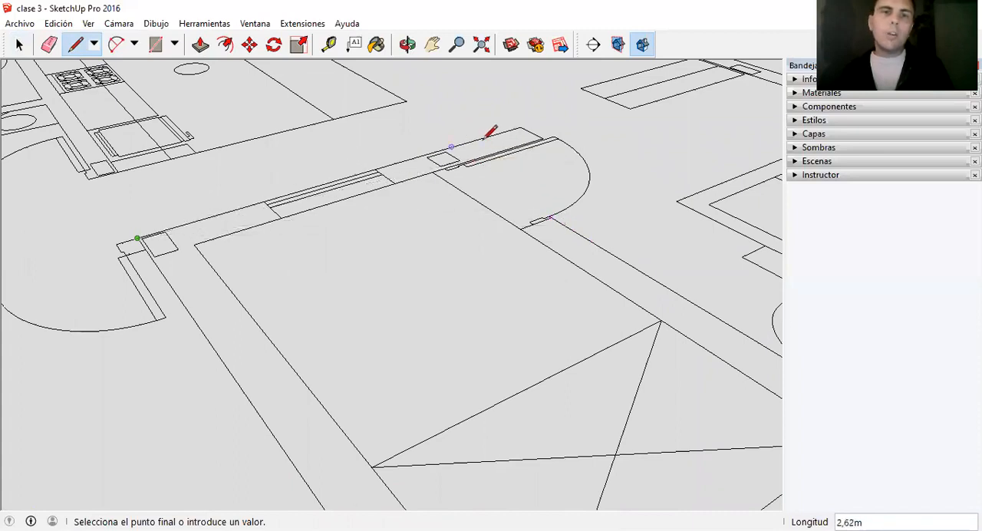
{"action": "scroll", "coordinate": [399, 134], "scroll_direction": "down", "scroll_amount": 4}
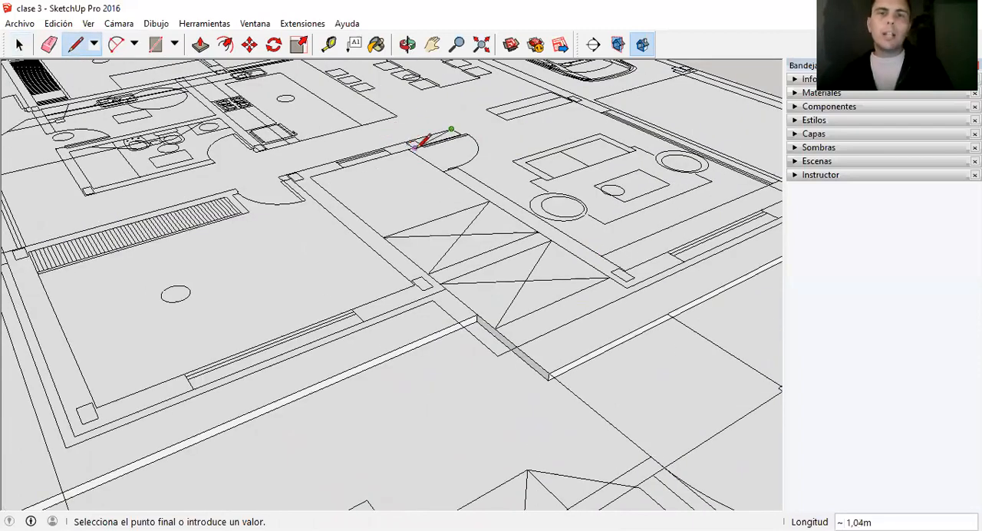
{"action": "key", "text": "Escape"}
Draw a line about 4.68 m long from the living room's front pillar back to the outline on the entrance wall.
{"action": "scroll", "coordinate": [630, 244], "scroll_direction": "up", "scroll_amount": 3}
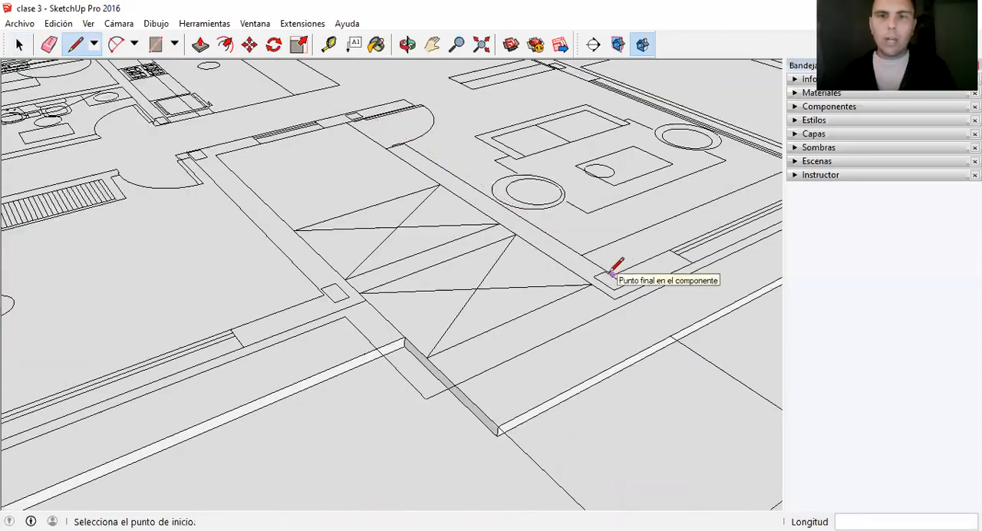
{"action": "left_click", "coordinate": [609, 275]}
{"action": "scroll", "coordinate": [362, 106], "scroll_direction": "up", "scroll_amount": 2}
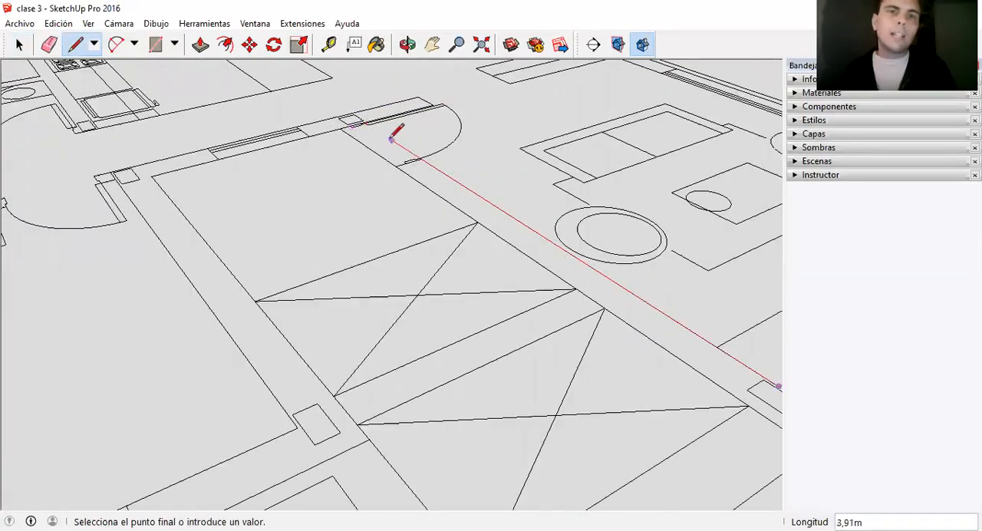
{"action": "scroll", "coordinate": [349, 107], "scroll_direction": "up", "scroll_amount": 2}
{"action": "left_click", "coordinate": [353, 112]}
Delete the surplus piece of the entrance wall line that runs past the new junction beside the door.
{"action": "key", "text": "space"}
{"action": "scroll", "coordinate": [375, 114], "scroll_direction": "down", "scroll_amount": 1}
{"action": "left_click", "coordinate": [385, 112]}
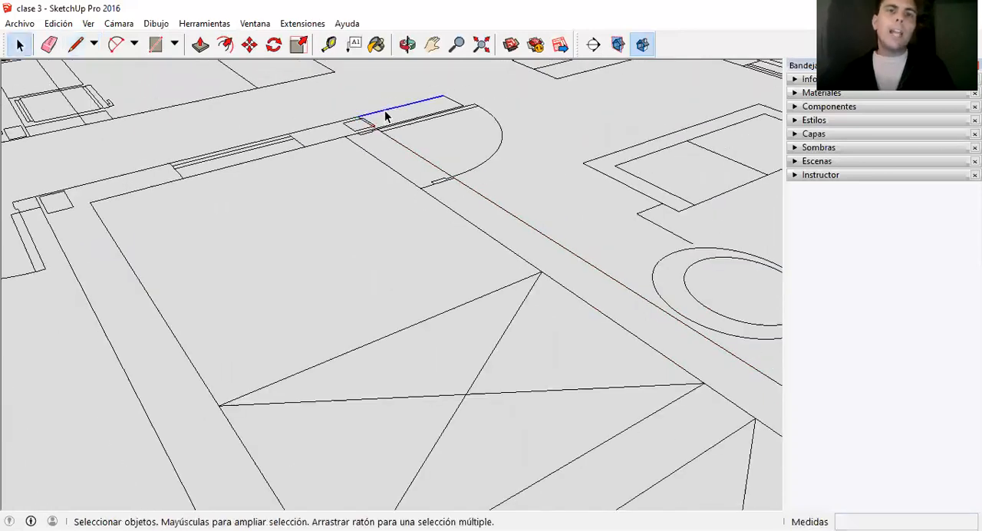
{"action": "left_click", "coordinate": [324, 126]}
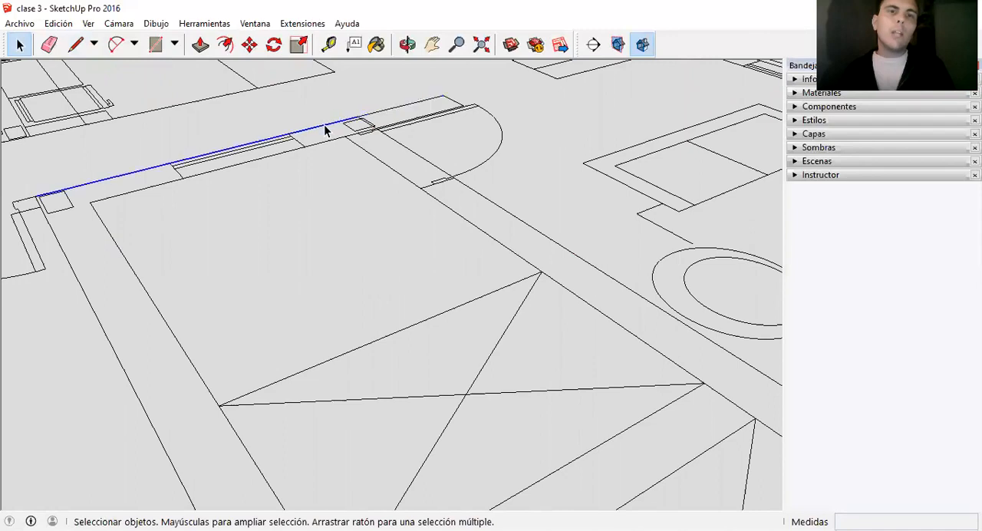
{"action": "left_click", "coordinate": [387, 113]}
{"action": "scroll", "coordinate": [391, 119], "scroll_direction": "up", "scroll_amount": 2}
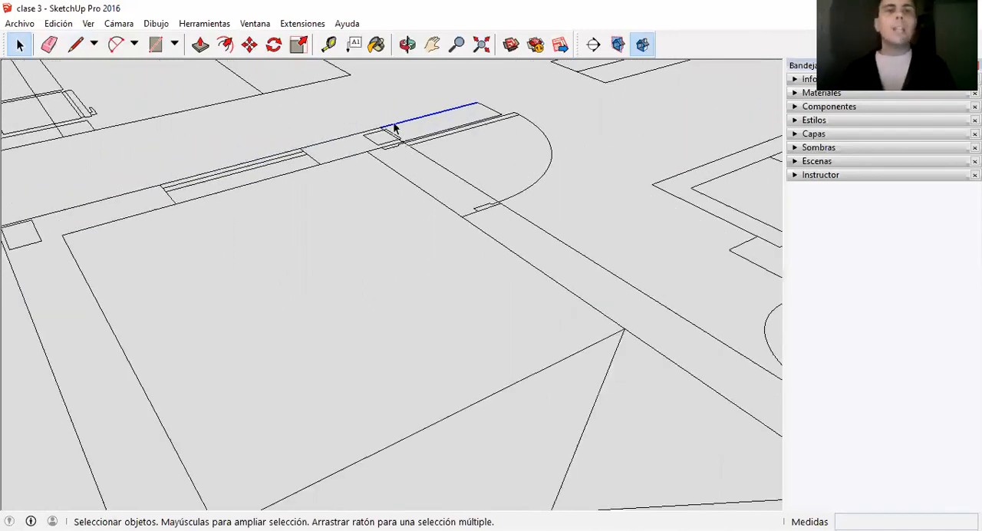
{"action": "scroll", "coordinate": [412, 131], "scroll_direction": "down", "scroll_amount": 1}
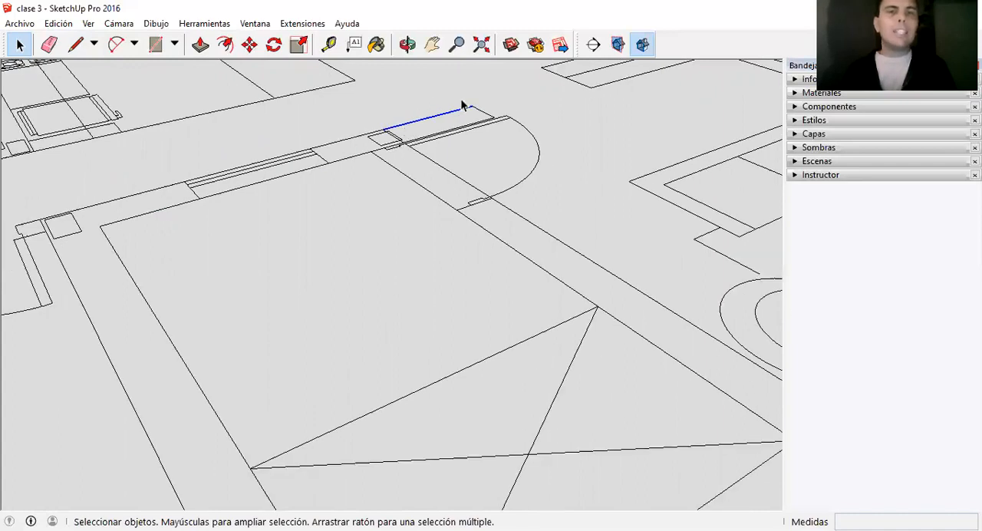
{"action": "left_click", "coordinate": [479, 153]}
Select the whole chain of connected outline lines from the bedroom to the living room's pillar to check its continuity.
{"action": "scroll", "coordinate": [297, 119], "scroll_direction": "down", "scroll_amount": 2}
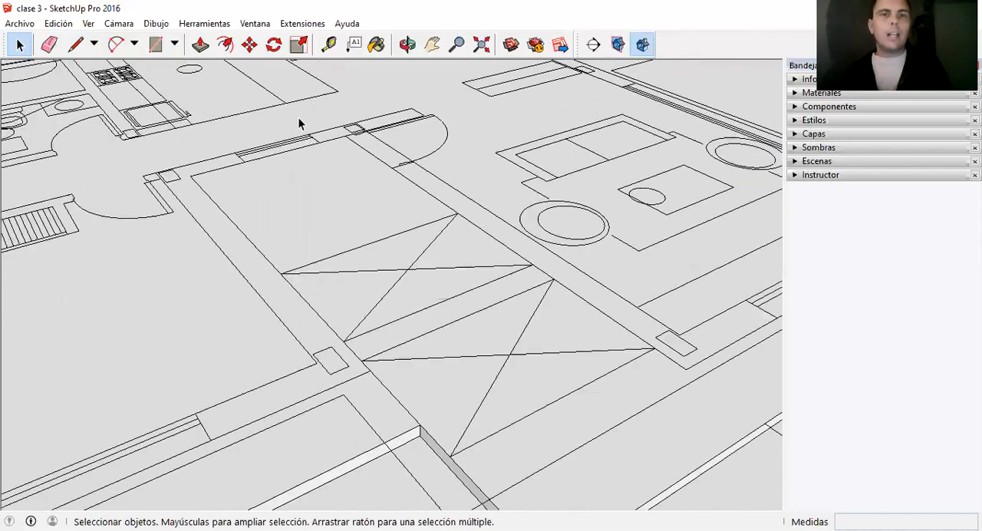
{"action": "scroll", "coordinate": [447, 128], "scroll_direction": "down", "scroll_amount": 2}
{"action": "left_click", "coordinate": [299, 215]}
{"action": "double_click", "coordinate": [300, 216]}
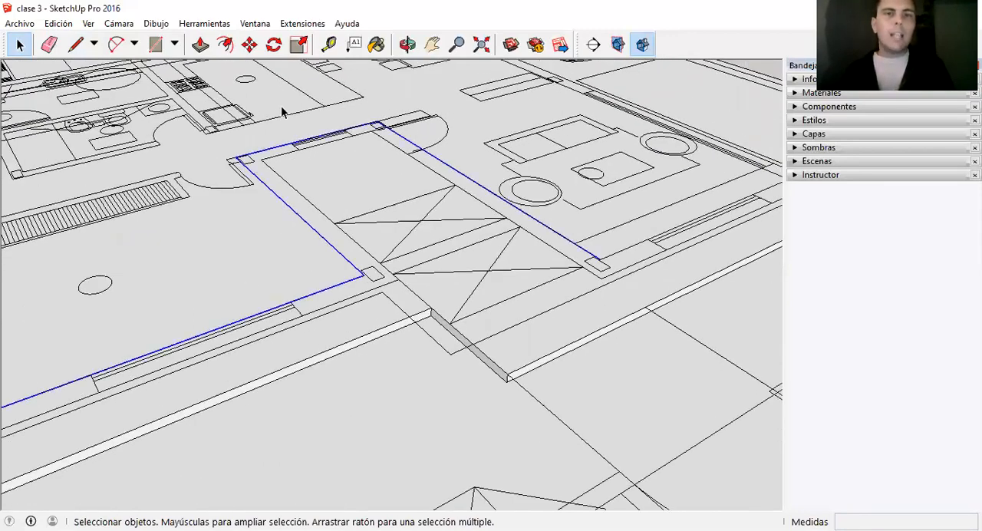
Draw the outline from the living room's front pillar to its outer corner pillar, then about 9.46 m along the side wall to the dining corner pillar.
{"action": "scroll", "coordinate": [636, 225], "scroll_direction": "down", "scroll_amount": 2}
{"action": "scroll", "coordinate": [440, 265], "scroll_direction": "up", "scroll_amount": 5}
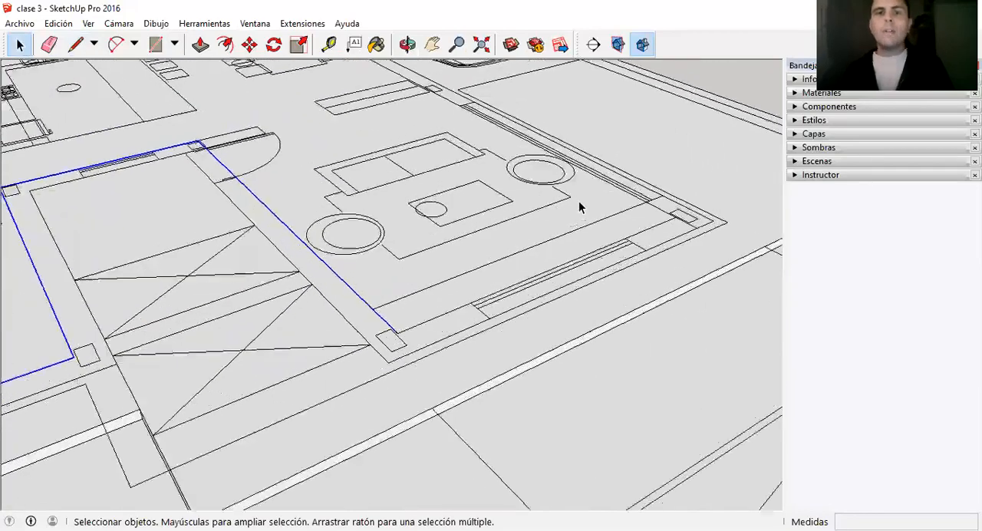
{"action": "key", "text": "l"}
{"action": "left_click", "coordinate": [398, 333]}
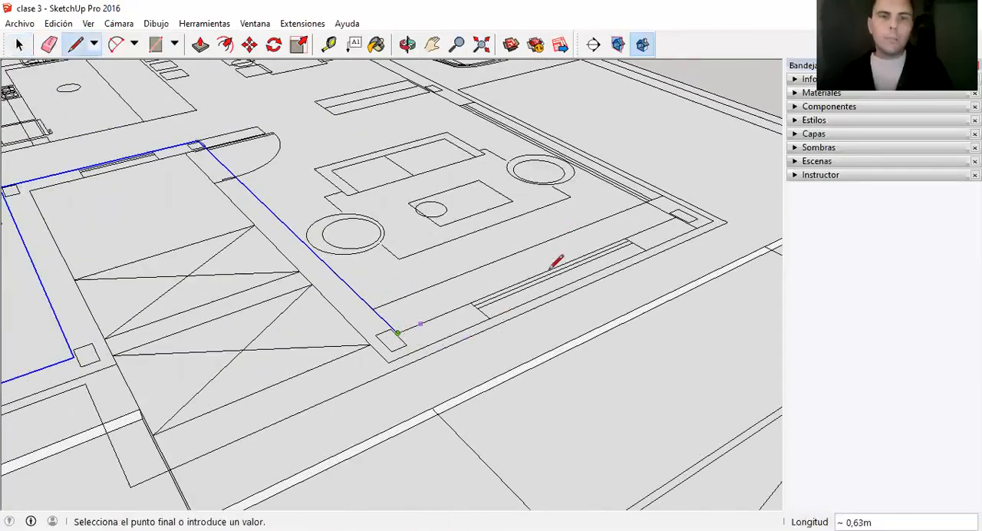
{"action": "left_click", "coordinate": [651, 227]}
{"action": "scroll", "coordinate": [651, 231], "scroll_direction": "down", "scroll_amount": 3}
{"action": "scroll", "coordinate": [407, 131], "scroll_direction": "up", "scroll_amount": 6}
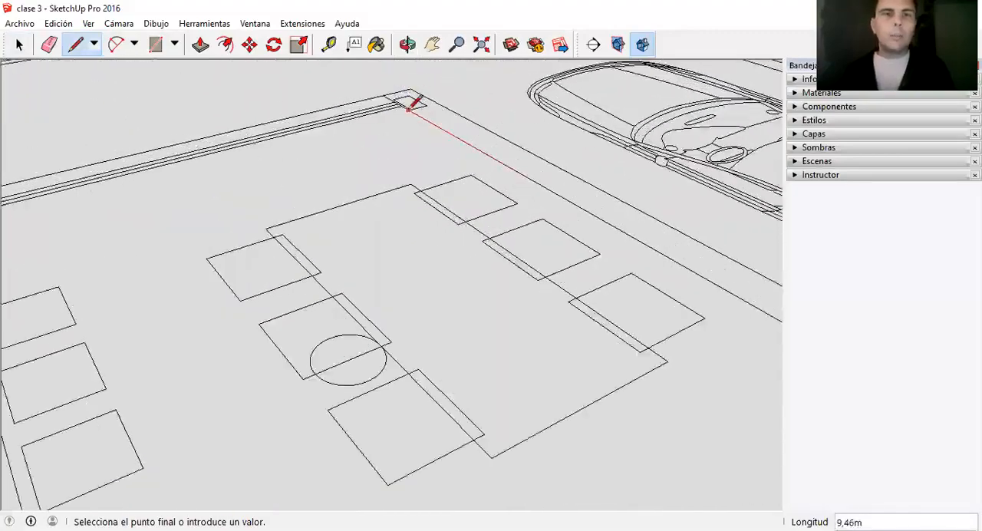
{"action": "left_click", "coordinate": [409, 108]}
Continue the outline from the dining room's corner along the window wall to the inner corner of the pillar beside the kitchen sink.
{"action": "scroll", "coordinate": [460, 123], "scroll_direction": "down", "scroll_amount": 5}
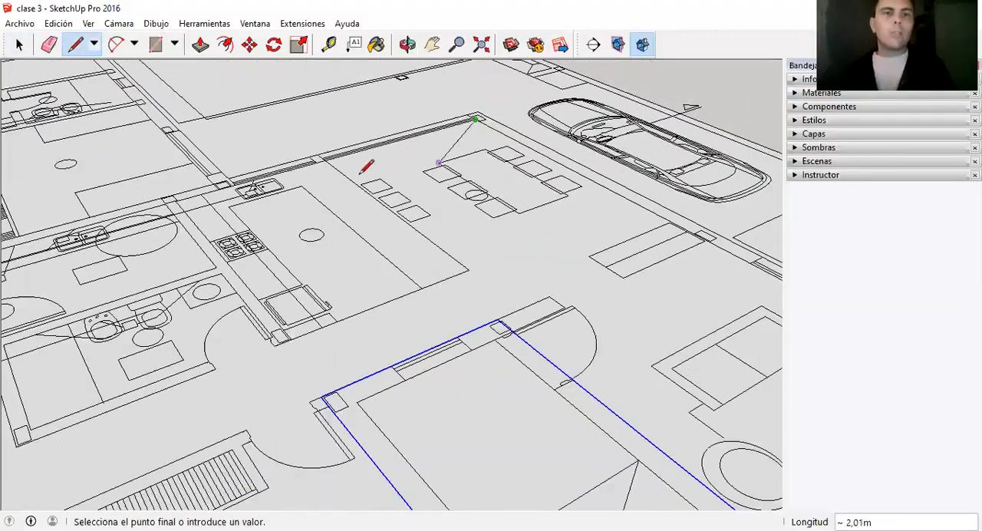
{"action": "scroll", "coordinate": [204, 179], "scroll_direction": "up", "scroll_amount": 2}
{"action": "scroll", "coordinate": [246, 179], "scroll_direction": "up", "scroll_amount": 2}
{"action": "scroll", "coordinate": [279, 198], "scroll_direction": "up", "scroll_amount": 3}
{"action": "left_click", "coordinate": [277, 205]}
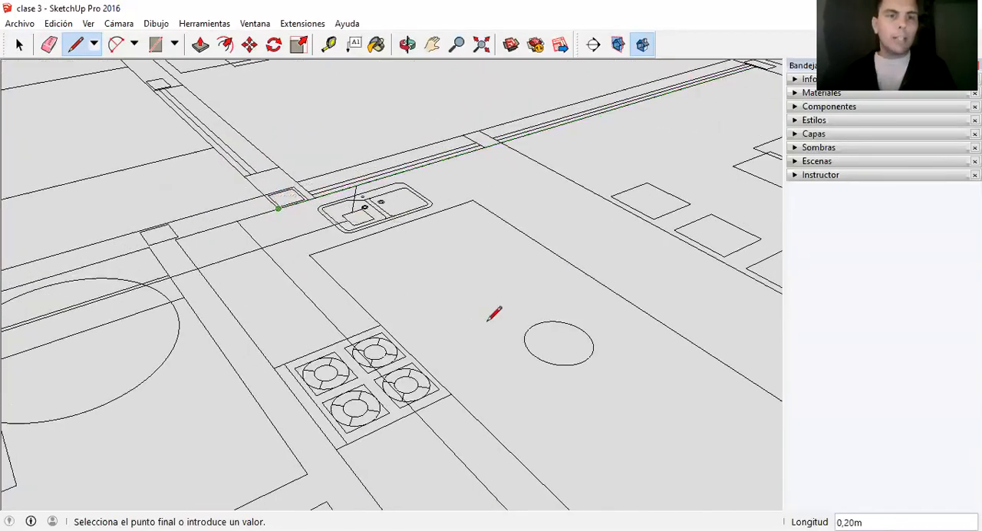
Continue the outline from the kitchen pillar along the bedrooms' outer wall to the far corner, then across the end wall to the opposite pillar.
{"action": "scroll", "coordinate": [522, 303], "scroll_direction": "down", "scroll_amount": 3}
{"action": "scroll", "coordinate": [322, 204], "scroll_direction": "up", "scroll_amount": 2}
{"action": "scroll", "coordinate": [340, 324], "scroll_direction": "up", "scroll_amount": 4}
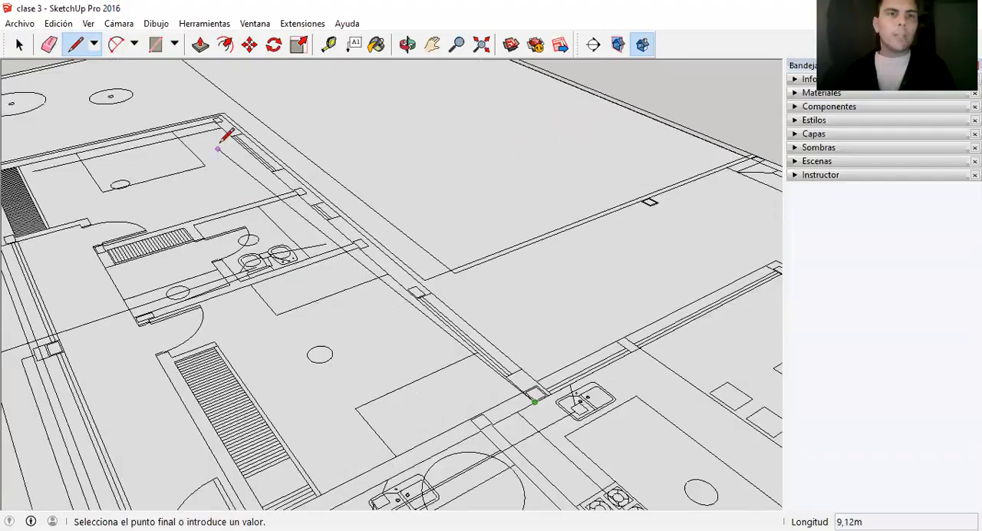
{"action": "scroll", "coordinate": [219, 147], "scroll_direction": "up", "scroll_amount": 3}
{"action": "left_click", "coordinate": [216, 112]}
{"action": "scroll", "coordinate": [278, 119], "scroll_direction": "down", "scroll_amount": 5}
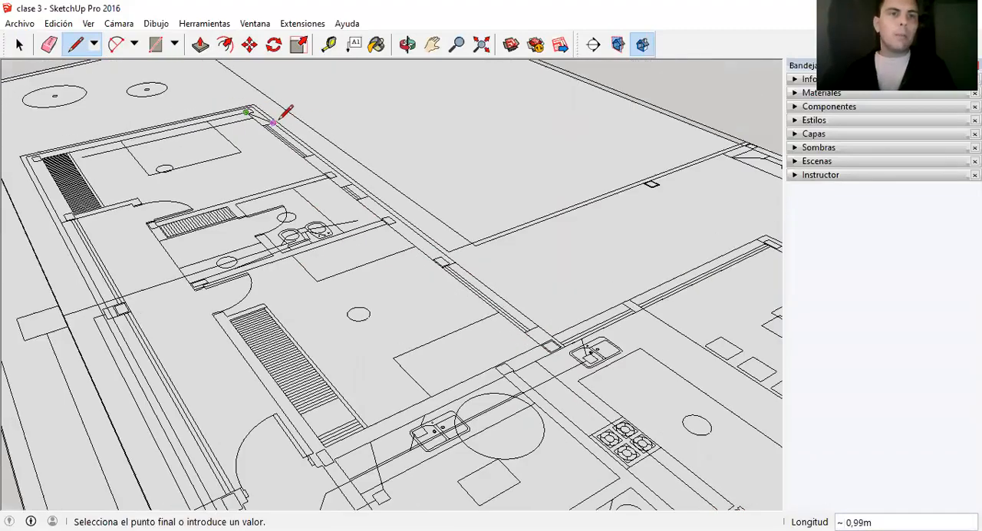
{"action": "scroll", "coordinate": [92, 148], "scroll_direction": "up", "scroll_amount": 3}
{"action": "left_click", "coordinate": [98, 141]}
Close the outline with a line about 18.82 m long along the hallway's outer wall, back to the front bedroom's corner pillar.
{"action": "scroll", "coordinate": [212, 129], "scroll_direction": "down", "scroll_amount": 3}
{"action": "scroll", "coordinate": [205, 148], "scroll_direction": "down", "scroll_amount": 3}
{"action": "scroll", "coordinate": [329, 344], "scroll_direction": "up", "scroll_amount": 3}
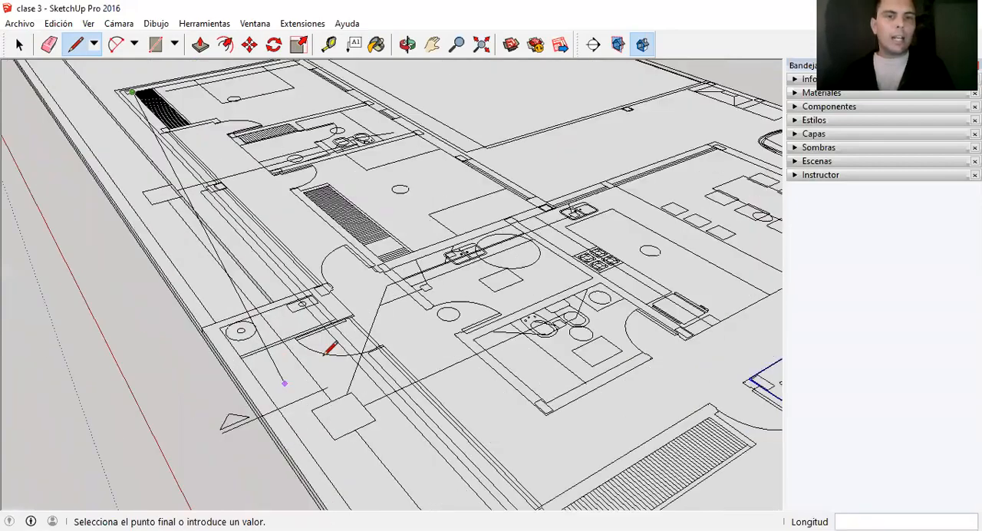
{"action": "scroll", "coordinate": [209, 121], "scroll_direction": "up", "scroll_amount": 2}
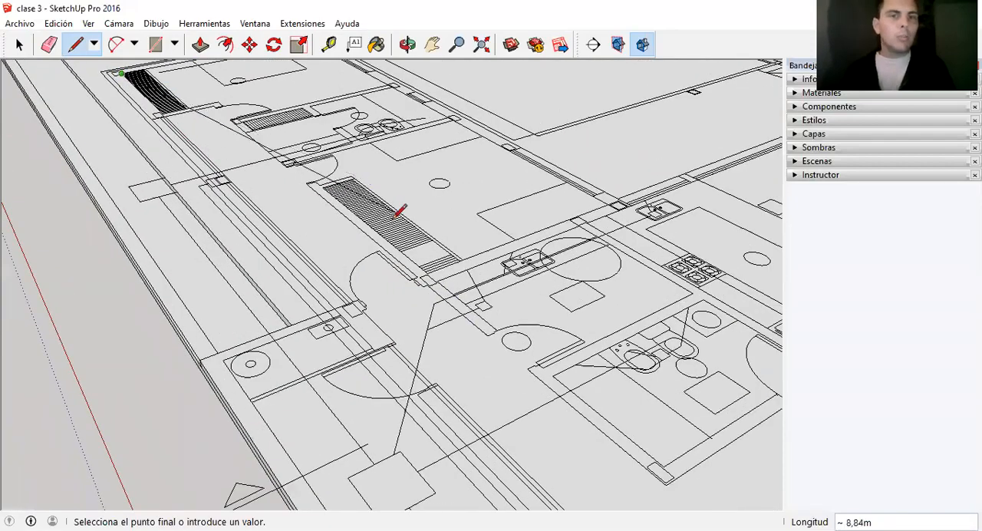
{"action": "scroll", "coordinate": [401, 278], "scroll_direction": "down", "scroll_amount": 1}
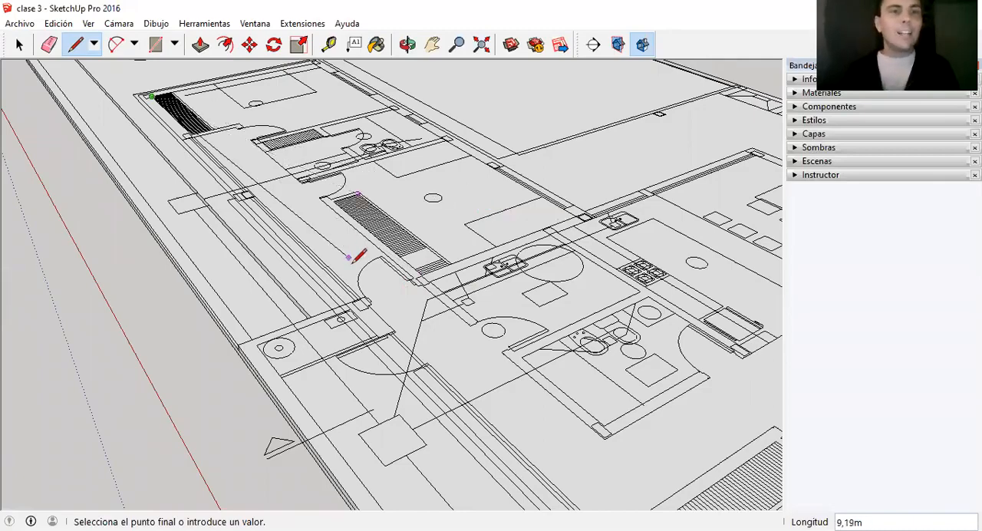
{"action": "scroll", "coordinate": [391, 213], "scroll_direction": "down", "scroll_amount": 2}
{"action": "scroll", "coordinate": [377, 314], "scroll_direction": "up", "scroll_amount": 2}
{"action": "scroll", "coordinate": [343, 155], "scroll_direction": "down", "scroll_amount": 2}
{"action": "scroll", "coordinate": [347, 260], "scroll_direction": "up", "scroll_amount": 3}
{"action": "scroll", "coordinate": [403, 220], "scroll_direction": "up", "scroll_amount": 2}
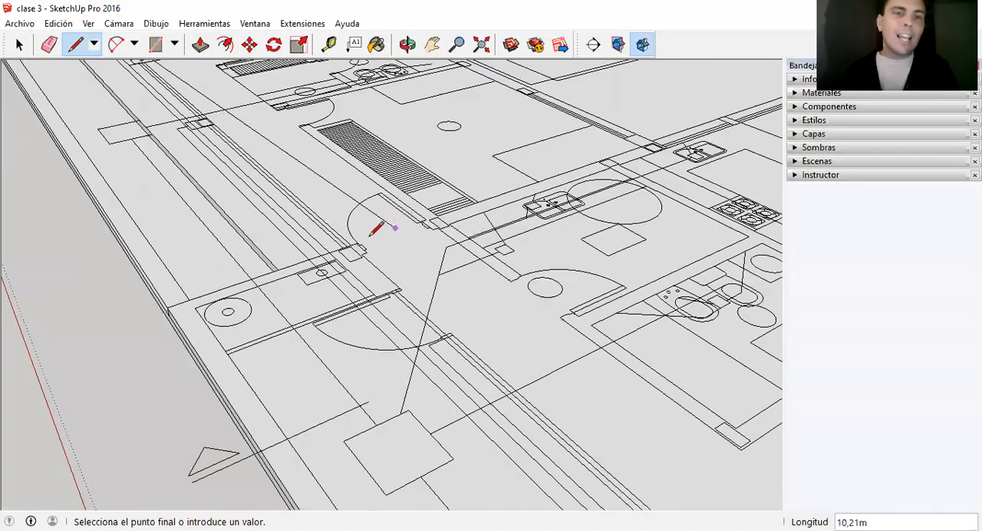
{"action": "scroll", "coordinate": [338, 199], "scroll_direction": "down", "scroll_amount": 1}
{"action": "scroll", "coordinate": [341, 205], "scroll_direction": "down", "scroll_amount": 3}
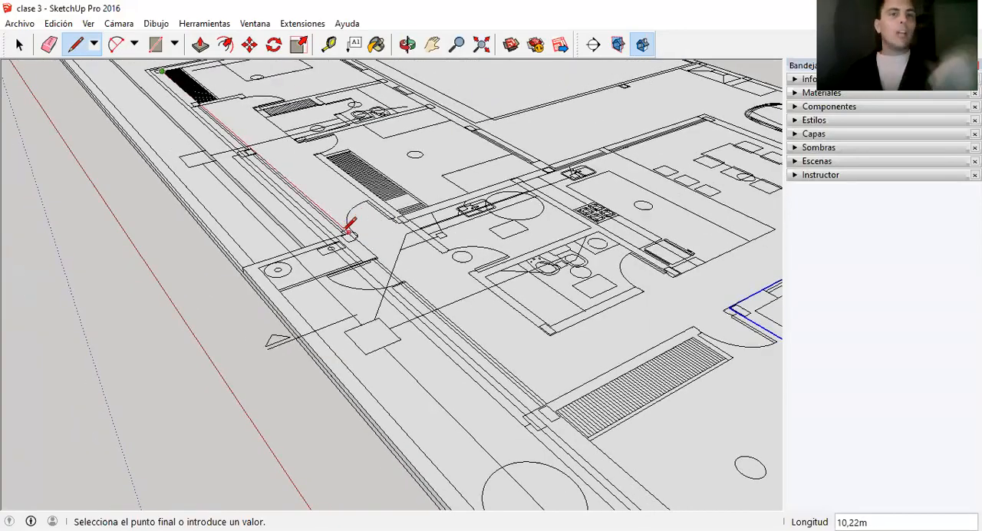
{"action": "scroll", "coordinate": [303, 243], "scroll_direction": "up", "scroll_amount": 2}
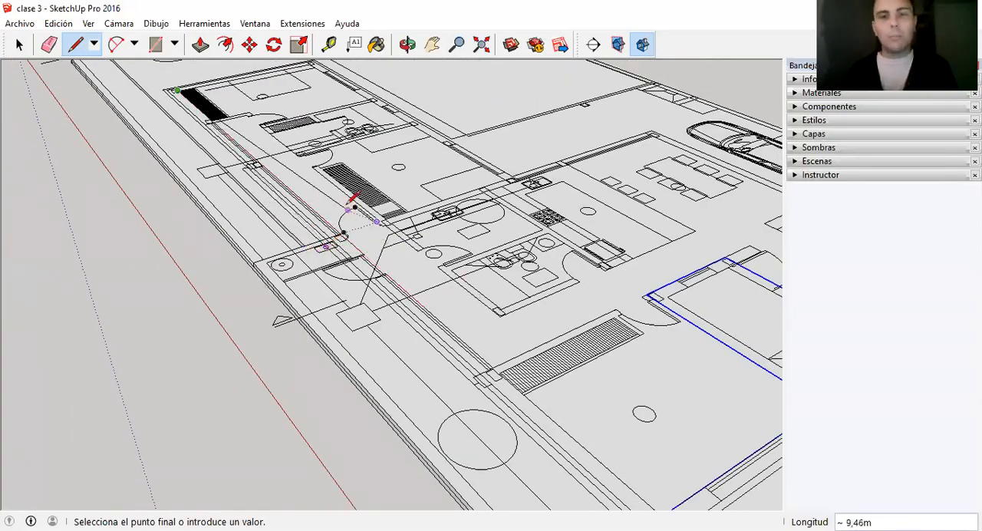
{"action": "scroll", "coordinate": [361, 230], "scroll_direction": "down", "scroll_amount": 2}
{"action": "scroll", "coordinate": [564, 407], "scroll_direction": "up", "scroll_amount": 2}
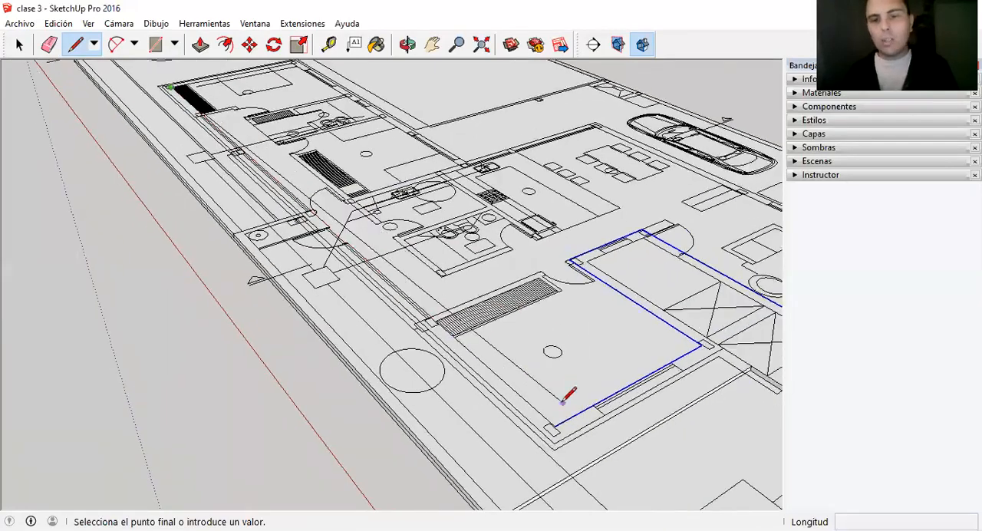
{"action": "left_click", "coordinate": [553, 431]}
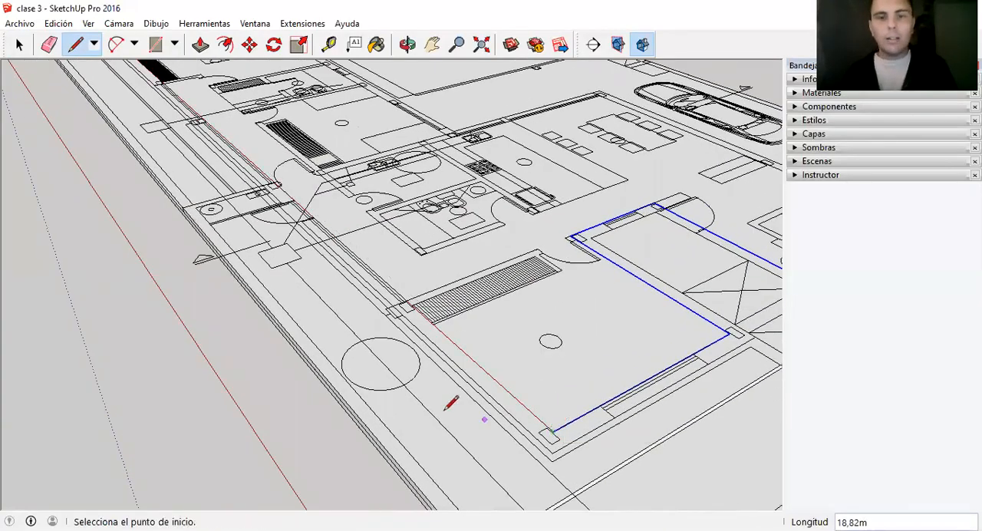
Select the closed interior floor face together with its boundary edges and make them a group.
{"action": "key", "text": "space"}
{"action": "scroll", "coordinate": [416, 411], "scroll_direction": "down", "scroll_amount": 1}
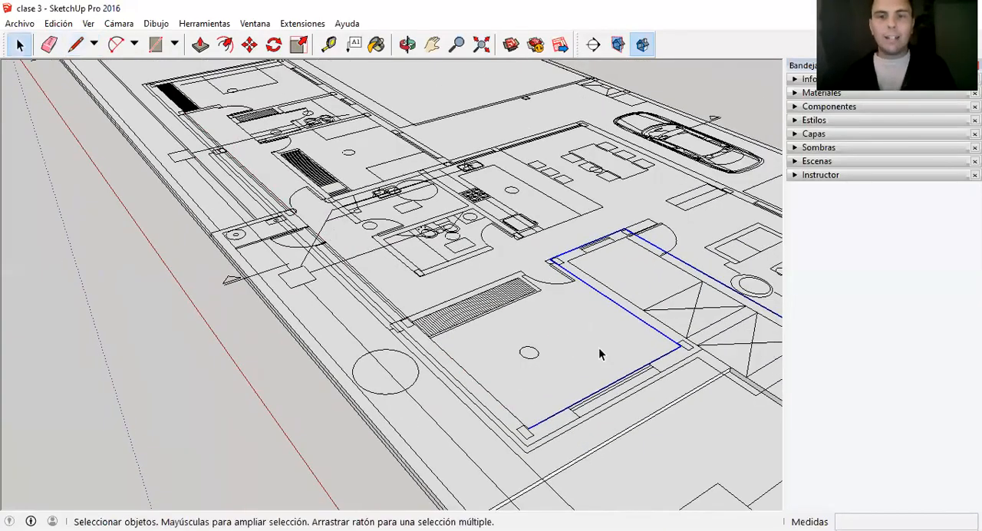
{"action": "double_click", "coordinate": [552, 417]}
{"action": "scroll", "coordinate": [341, 302], "scroll_direction": "down", "scroll_amount": 2}
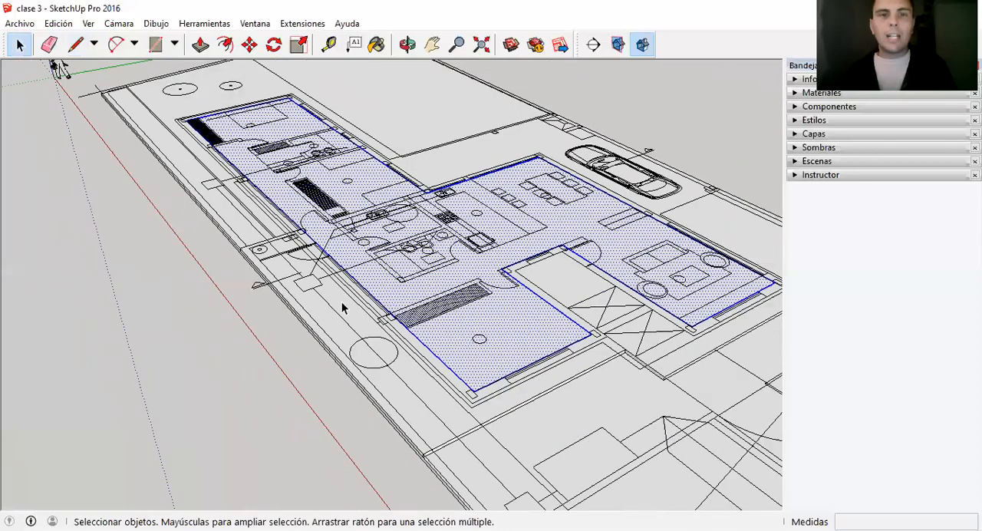
{"action": "scroll", "coordinate": [351, 292], "scroll_direction": "down", "scroll_amount": 1}
{"action": "scroll", "coordinate": [469, 340], "scroll_direction": "up", "scroll_amount": 1}
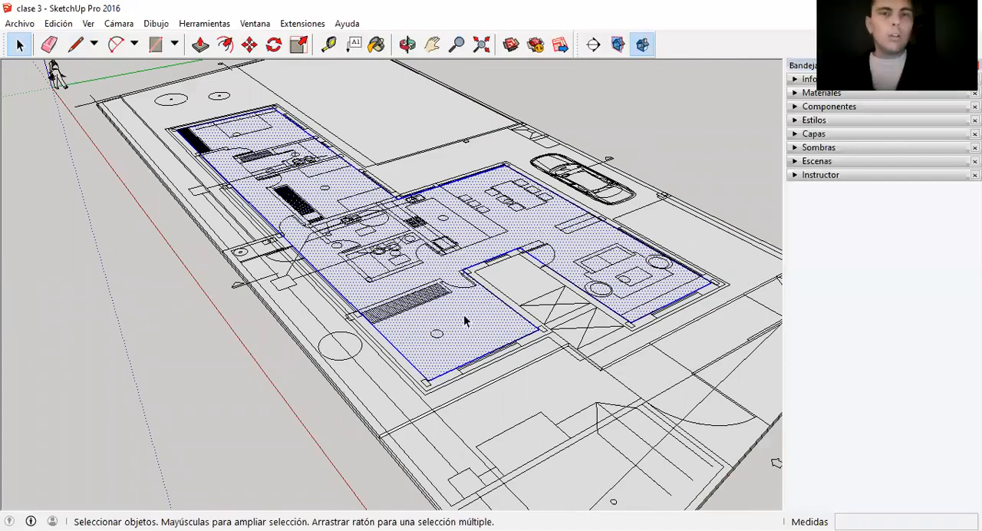
{"action": "right_click", "coordinate": [467, 315]}
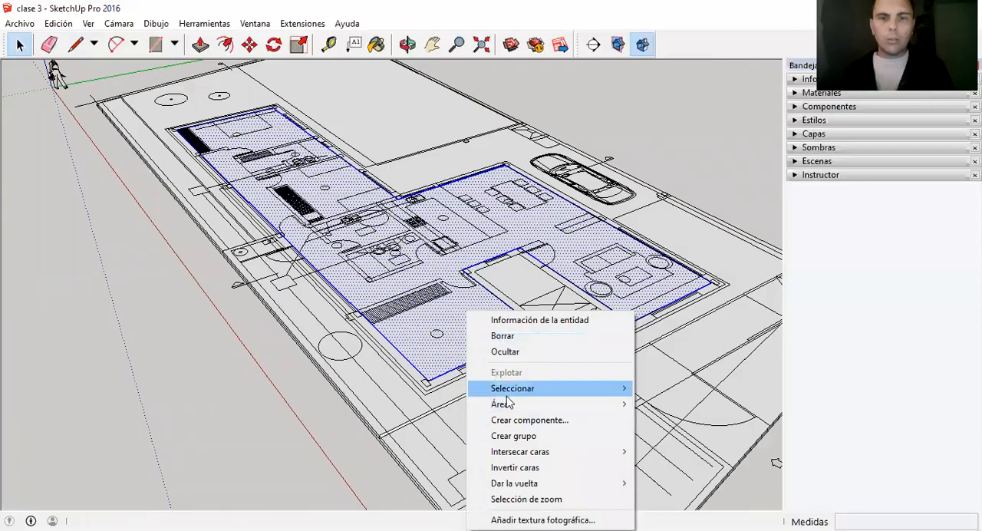
{"action": "left_click", "coordinate": [519, 436]}
Open the interior floor group for editing, extrude its face 0.1 m upward, and leave the group.
{"action": "double_click", "coordinate": [454, 324]}
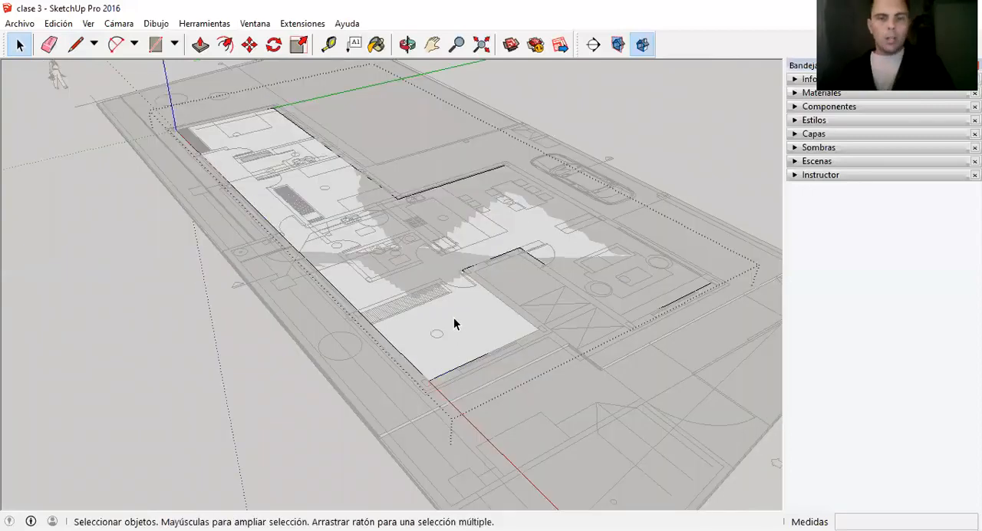
{"action": "key", "text": "p"}
{"action": "left_click", "coordinate": [459, 334]}
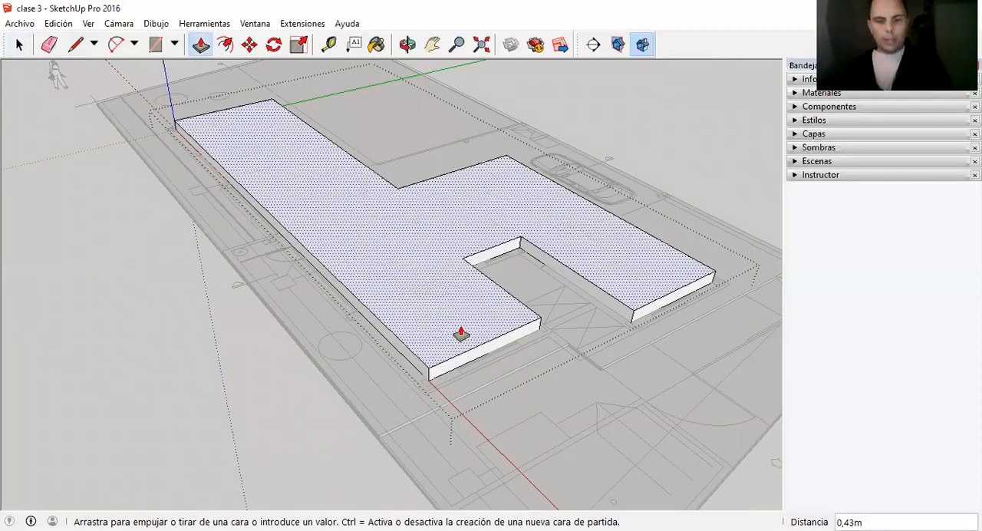
{"action": "type", "text": ",1"}
{"action": "key", "text": "Return"}
{"action": "key", "text": "space"}
{"action": "scroll", "coordinate": [380, 315], "scroll_direction": "down", "scroll_amount": 3}
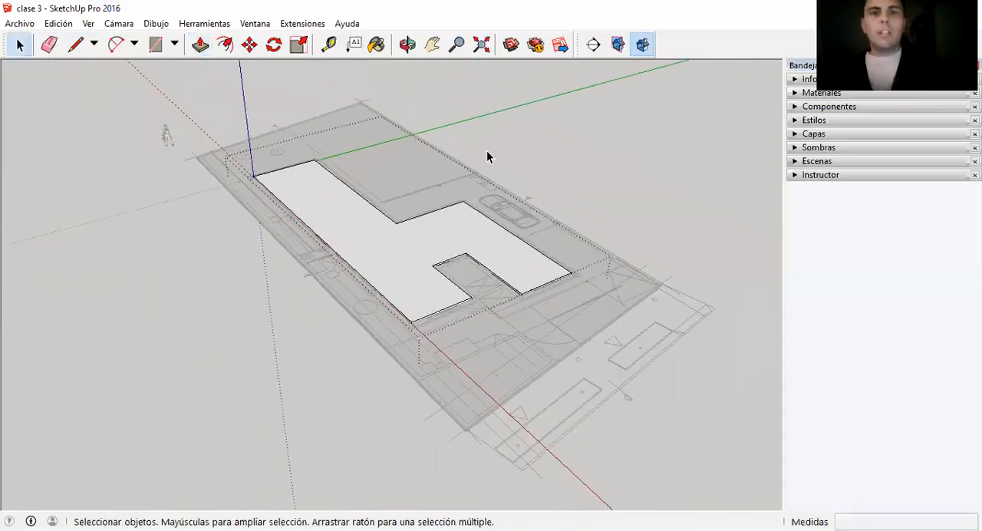
Examine the extruded interior floor and the plan lines lying over the ground slabs from near and far.
{"action": "scroll", "coordinate": [560, 166], "scroll_direction": "up", "scroll_amount": 3}
{"action": "scroll", "coordinate": [561, 284], "scroll_direction": "up", "scroll_amount": 2}
{"action": "scroll", "coordinate": [447, 242], "scroll_direction": "up", "scroll_amount": 3}
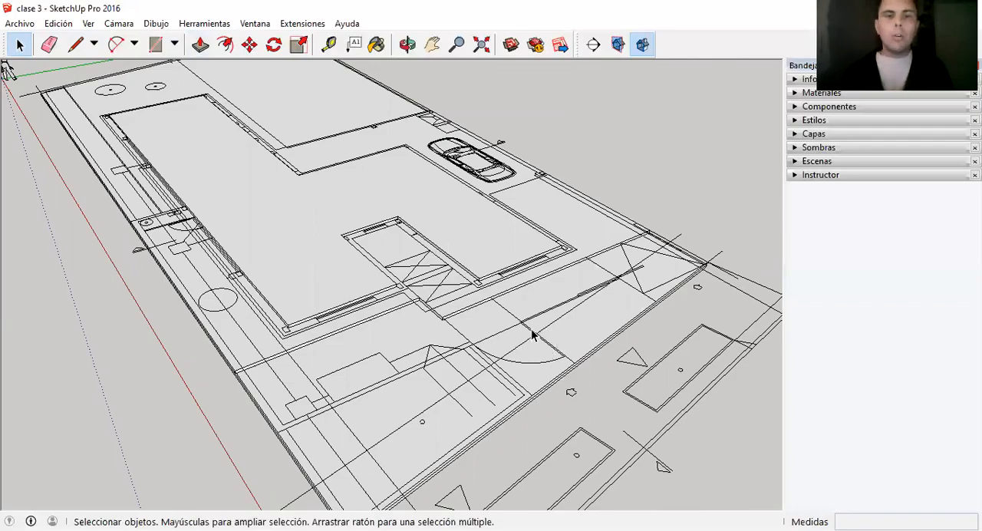
{"action": "scroll", "coordinate": [530, 335], "scroll_direction": "up", "scroll_amount": 1}
{"action": "scroll", "coordinate": [514, 285], "scroll_direction": "down", "scroll_amount": 1}
{"action": "scroll", "coordinate": [495, 311], "scroll_direction": "down", "scroll_amount": 2}
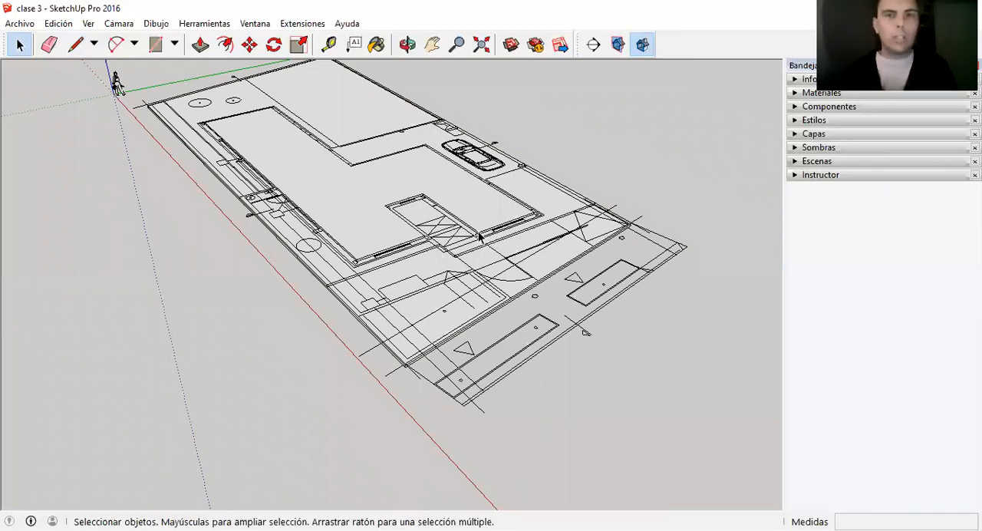
{"action": "scroll", "coordinate": [483, 238], "scroll_direction": "up", "scroll_amount": 1}
{"action": "scroll", "coordinate": [475, 201], "scroll_direction": "up", "scroll_amount": 2}
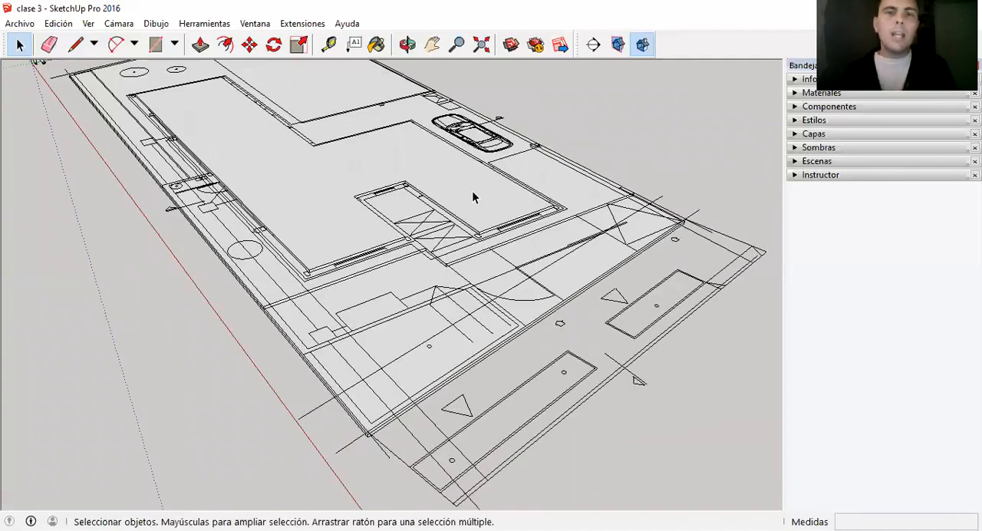
Move the floor plan group 0.20 m straight down, from the plot's front corner to the slab's bottom corner, and clear the selection.
{"action": "scroll", "coordinate": [391, 403], "scroll_direction": "up", "scroll_amount": 3}
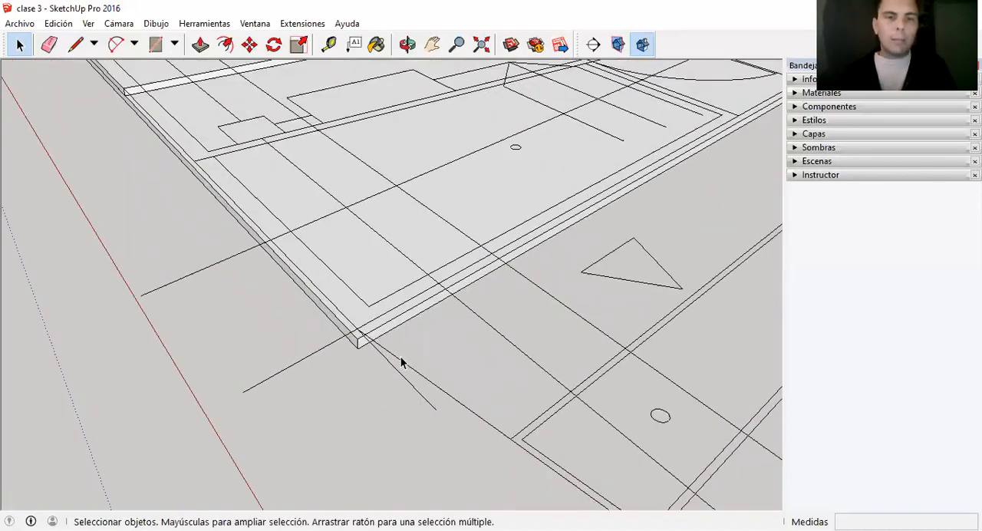
{"action": "left_click", "coordinate": [401, 360]}
{"action": "scroll", "coordinate": [414, 412], "scroll_direction": "down", "scroll_amount": 5}
{"action": "scroll", "coordinate": [396, 385], "scroll_direction": "up", "scroll_amount": 3}
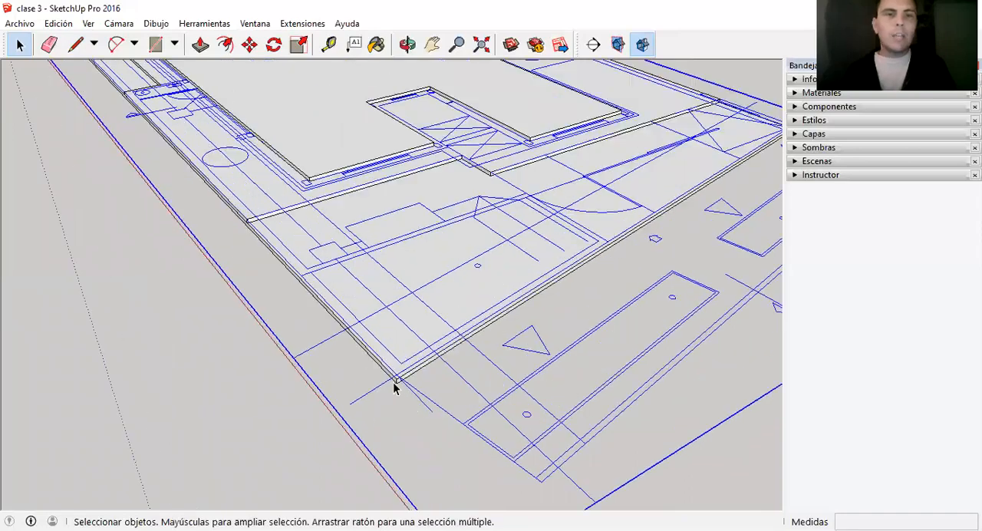
{"action": "scroll", "coordinate": [366, 344], "scroll_direction": "up", "scroll_amount": 4}
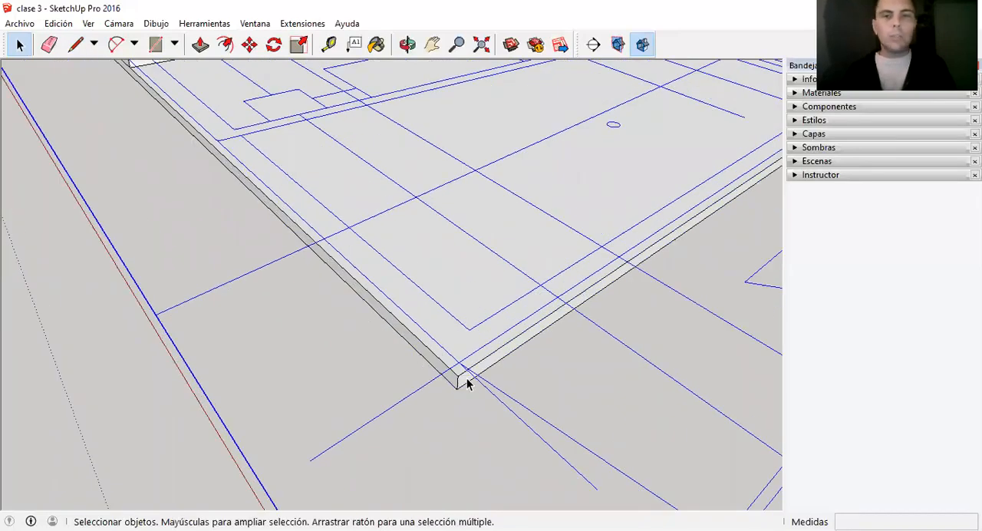
{"action": "scroll", "coordinate": [458, 389], "scroll_direction": "up", "scroll_amount": 3}
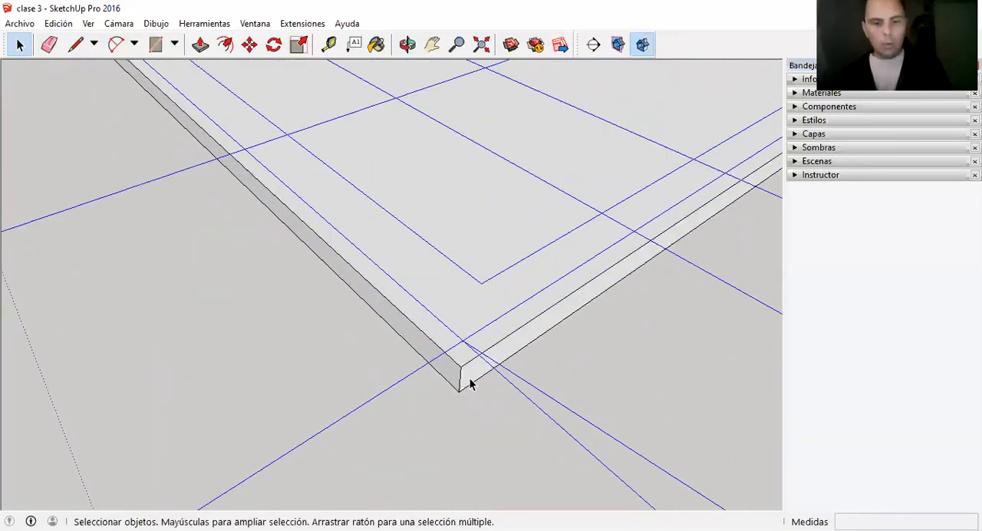
{"action": "key", "text": "m"}
{"action": "left_click", "coordinate": [462, 341]}
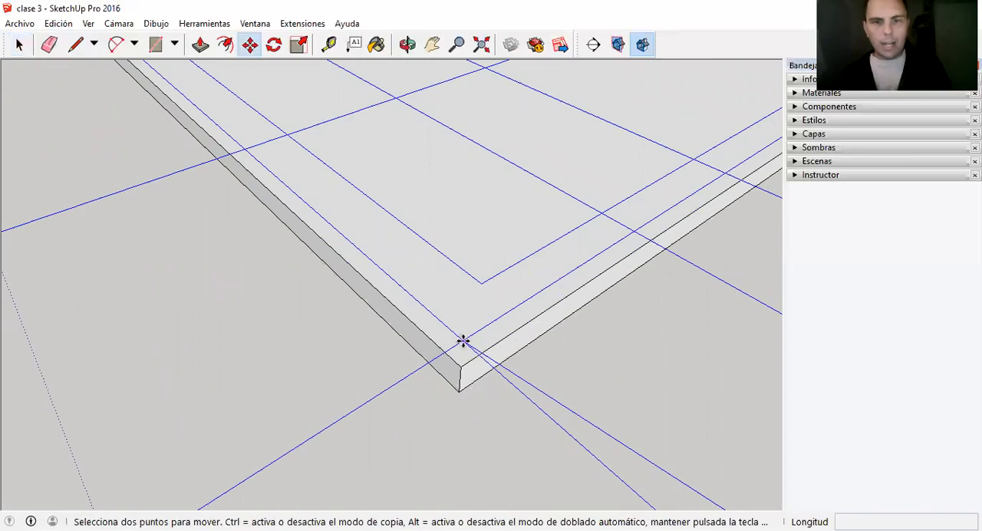
{"action": "left_click", "coordinate": [460, 394]}
{"action": "key", "text": "space"}
{"action": "scroll", "coordinate": [401, 390], "scroll_direction": "down", "scroll_amount": 6}
{"action": "left_click", "coordinate": [623, 170]}
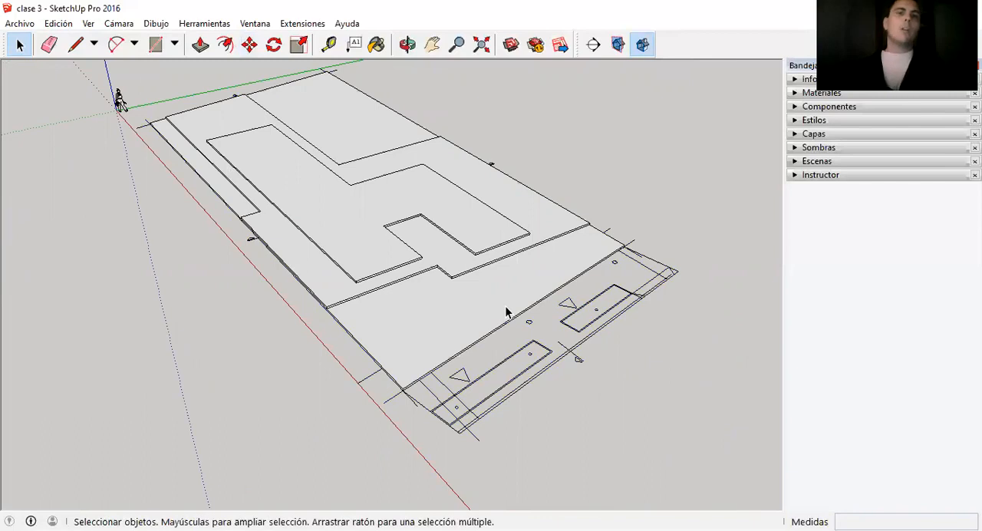
Open the display options for the model view.
{"action": "scroll", "coordinate": [443, 230], "scroll_direction": "up", "scroll_amount": 1}
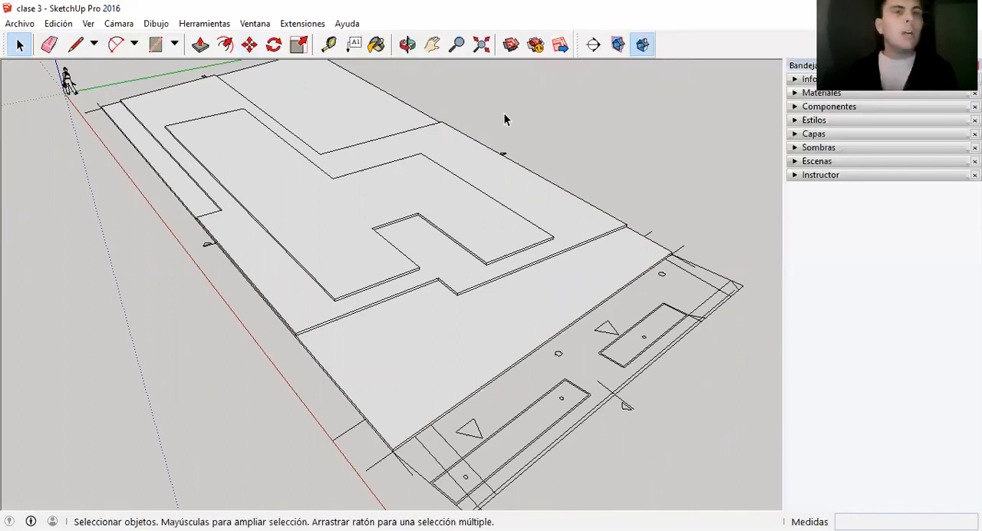
{"action": "left_click", "coordinate": [89, 24]}
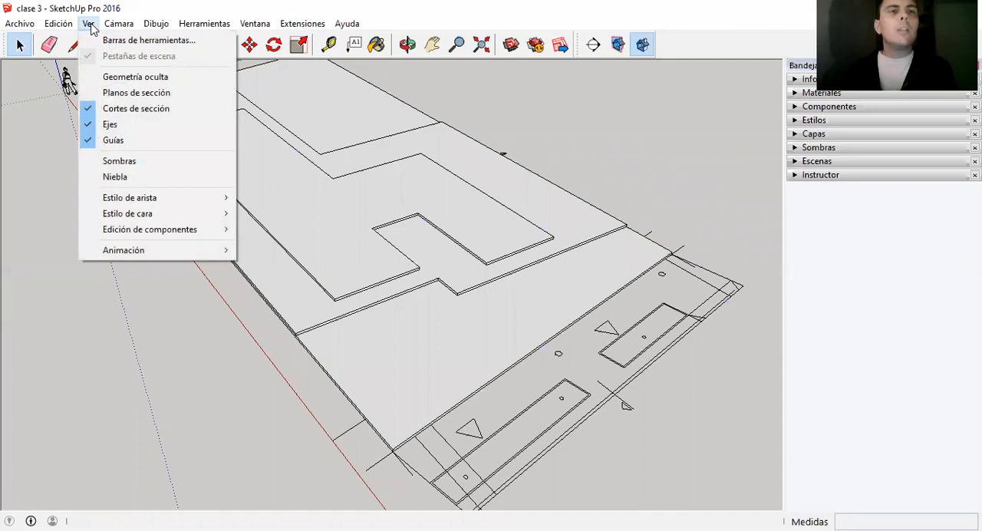
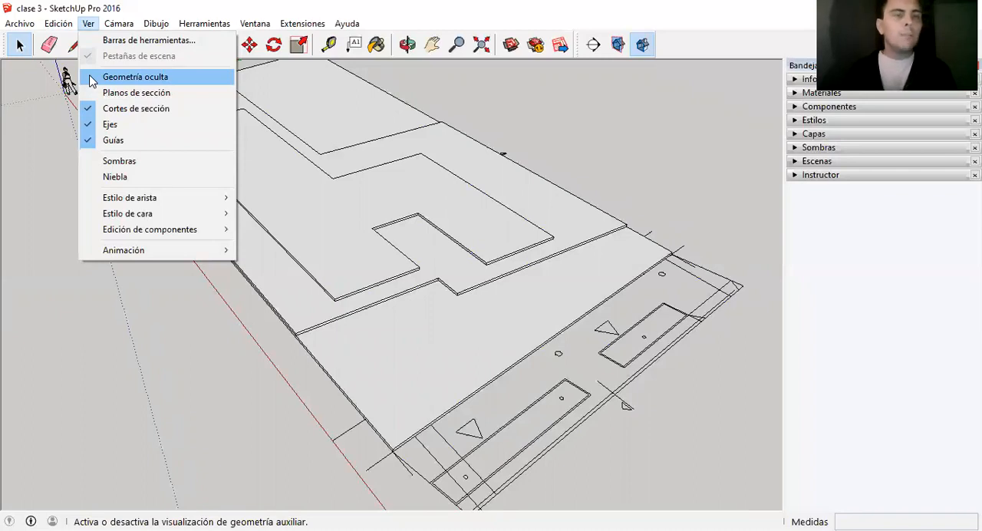
Turn on the display of hidden geometry in the model view.
{"action": "left_click", "coordinate": [92, 77]}
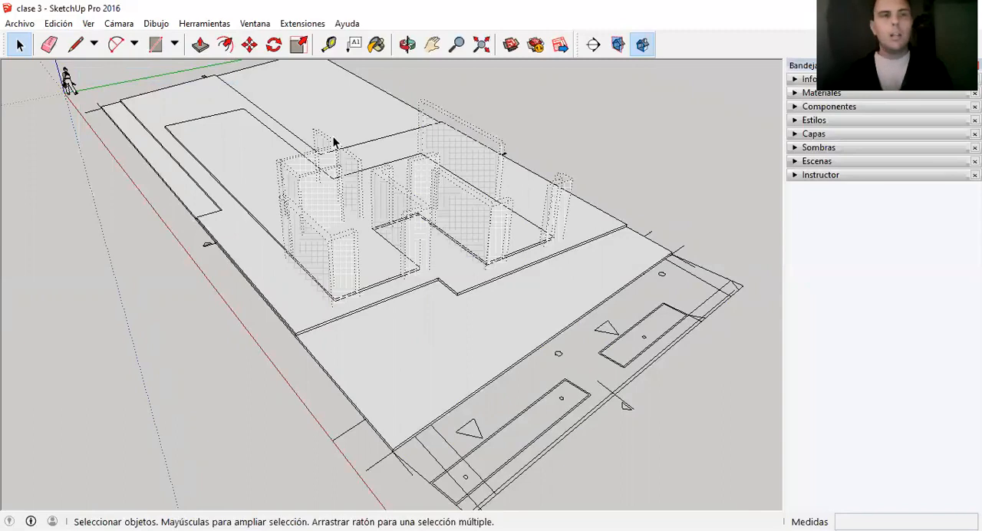
{"action": "left_click", "coordinate": [88, 23]}
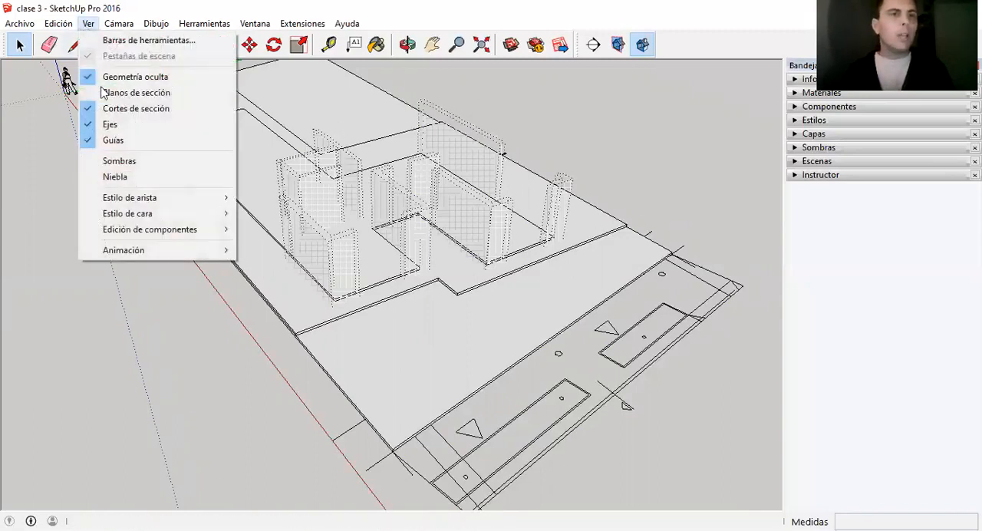
{"action": "left_click", "coordinate": [657, 172]}
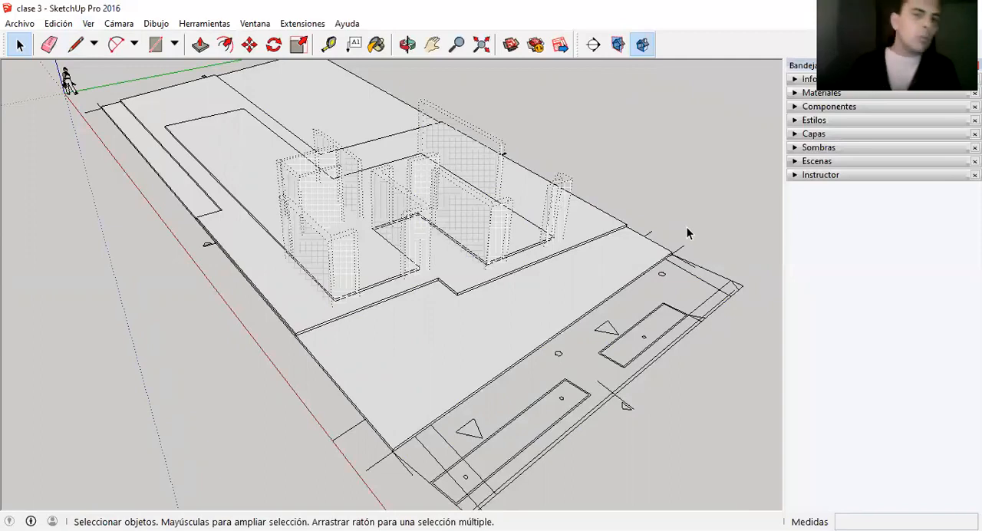
Select both hidden wall groups on the interior floor, make them visible again, and clear the selection.
{"action": "scroll", "coordinate": [686, 226], "scroll_direction": "up", "scroll_amount": 2}
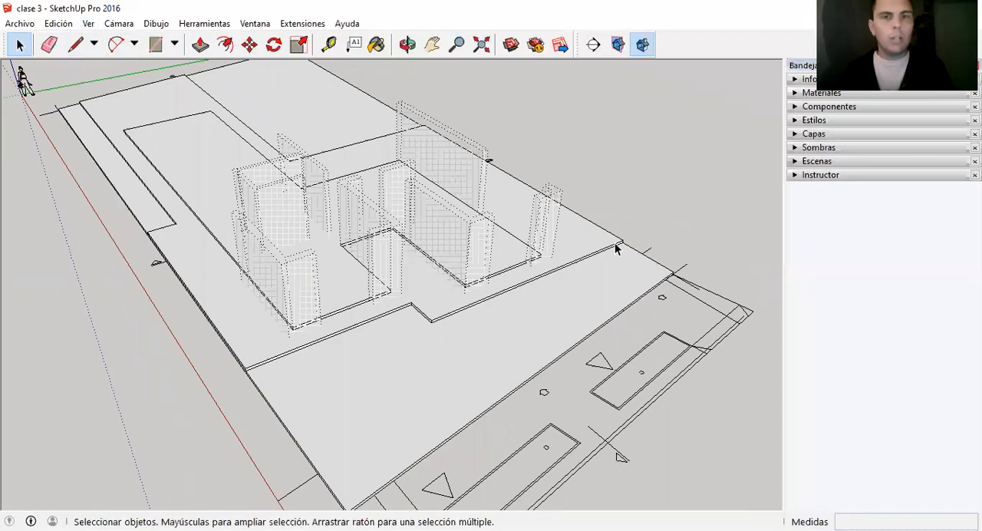
{"action": "scroll", "coordinate": [455, 236], "scroll_direction": "up", "scroll_amount": 1}
{"action": "left_click", "coordinate": [455, 230]}
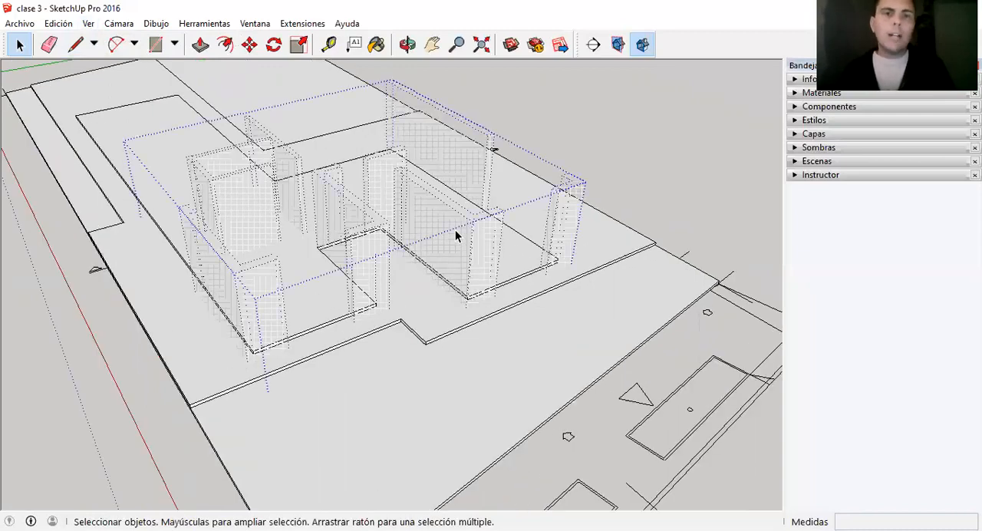
{"action": "left_click", "coordinate": [234, 202]}
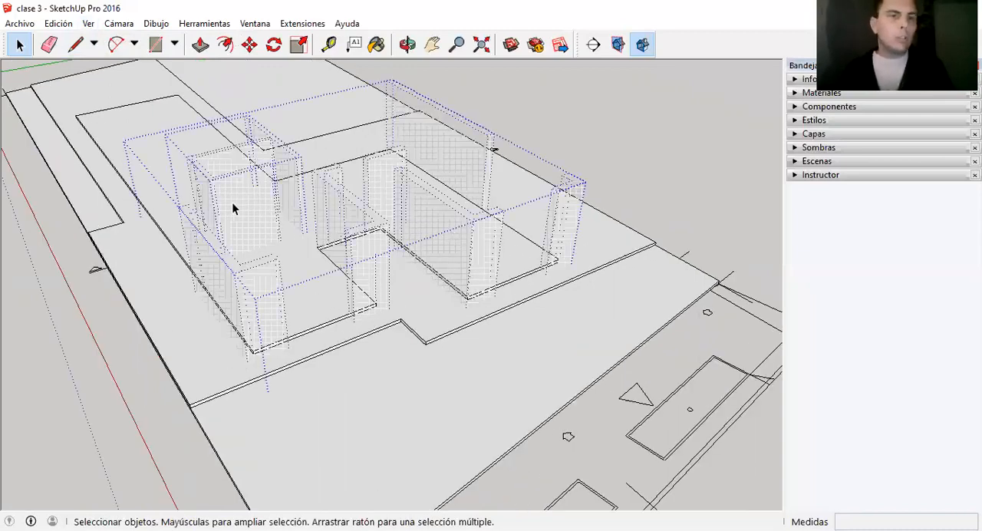
{"action": "right_click", "coordinate": [424, 228]}
{"action": "left_click", "coordinate": [457, 263]}
{"action": "left_click", "coordinate": [621, 137]}
{"action": "scroll", "coordinate": [627, 336], "scroll_direction": "down", "scroll_amount": 3}
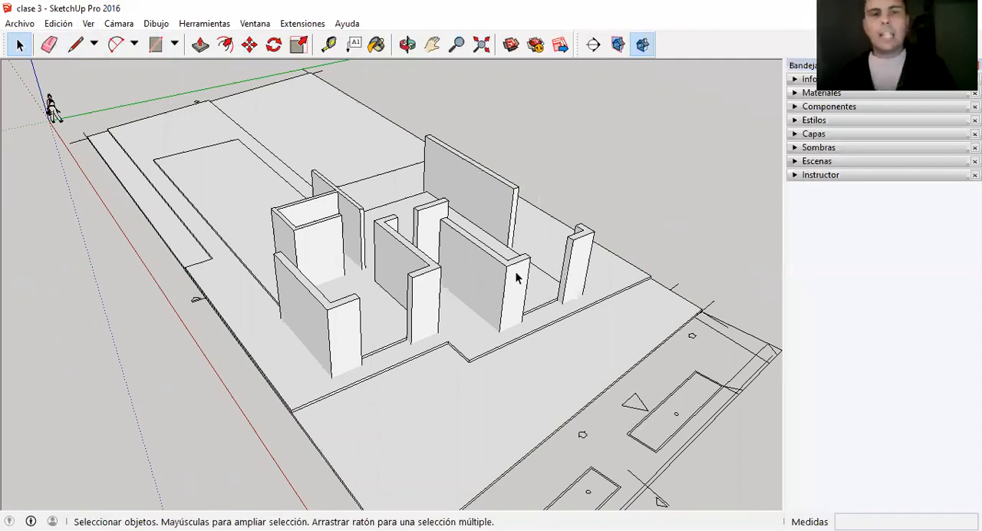
Hide the larger wall group and turn off the display of hidden geometry.
{"action": "scroll", "coordinate": [581, 261], "scroll_direction": "up", "scroll_amount": 2}
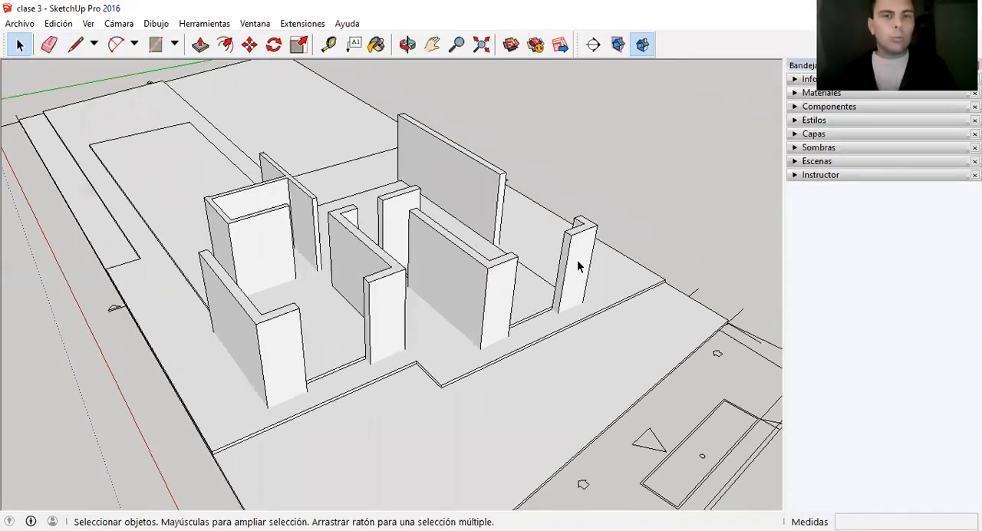
{"action": "right_click", "coordinate": [384, 313]}
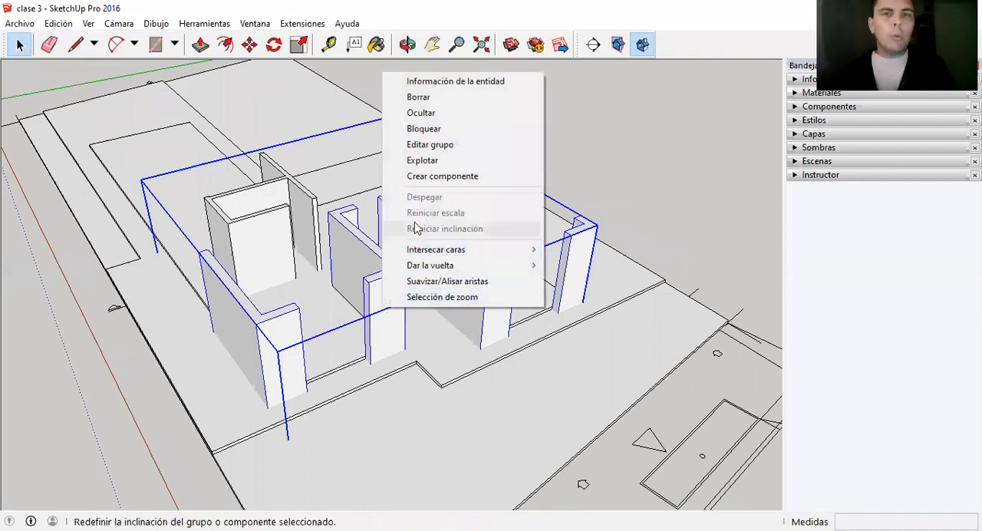
{"action": "left_click", "coordinate": [423, 113]}
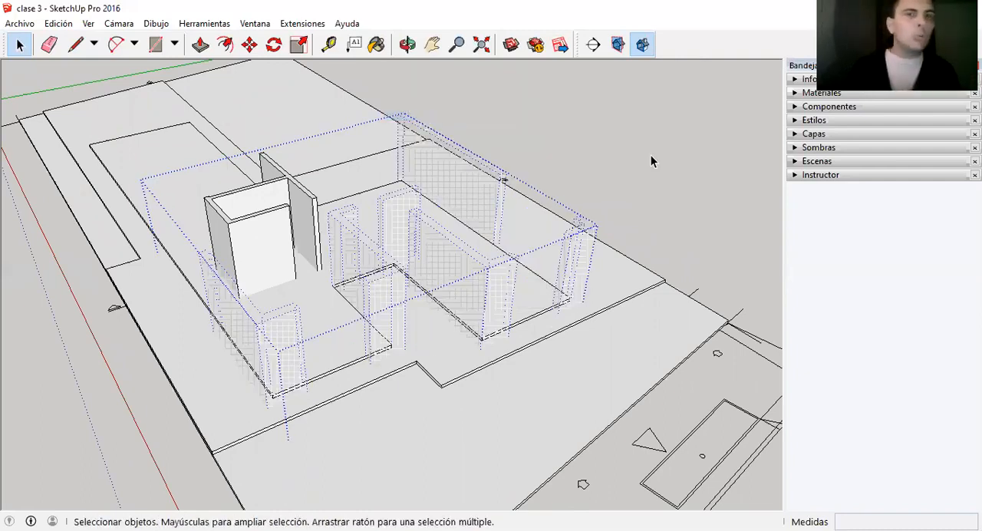
{"action": "left_click", "coordinate": [88, 24]}
{"action": "left_click", "coordinate": [131, 77]}
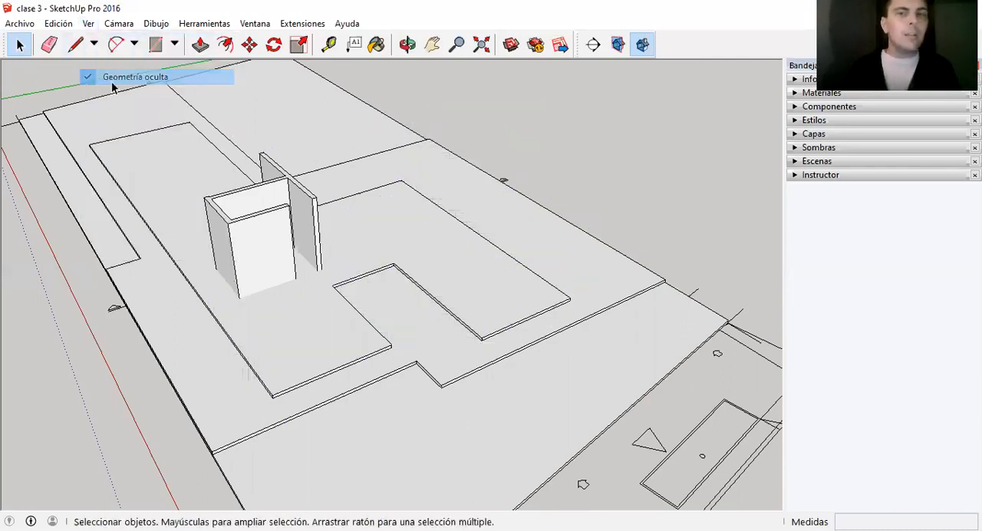
Turn the display of hidden geometry back on and unhide the larger wall group.
{"action": "left_click", "coordinate": [89, 24]}
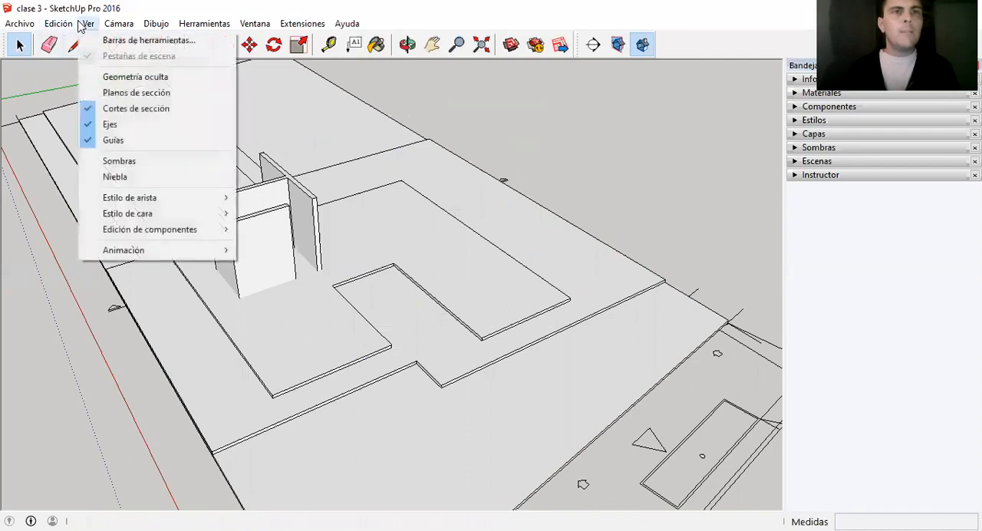
{"action": "left_click", "coordinate": [87, 80]}
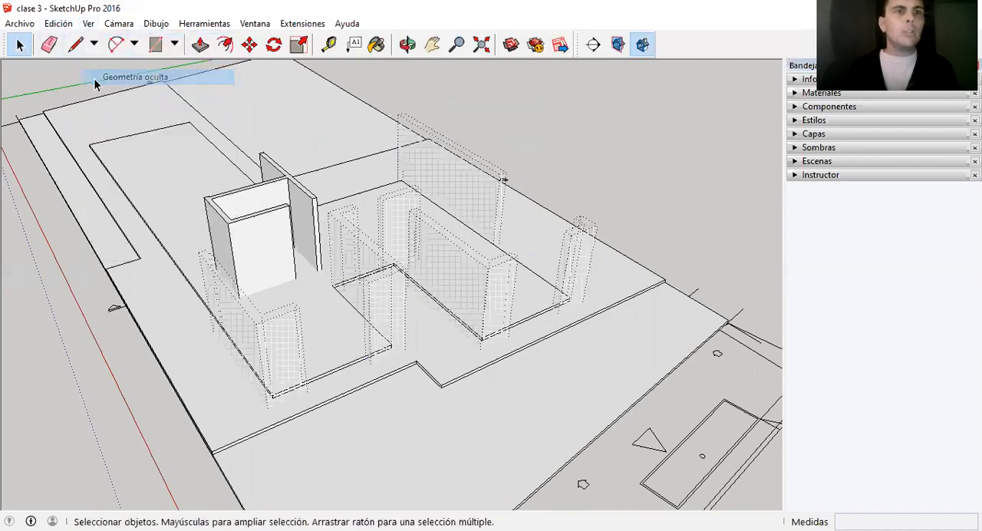
{"action": "right_click", "coordinate": [477, 204]}
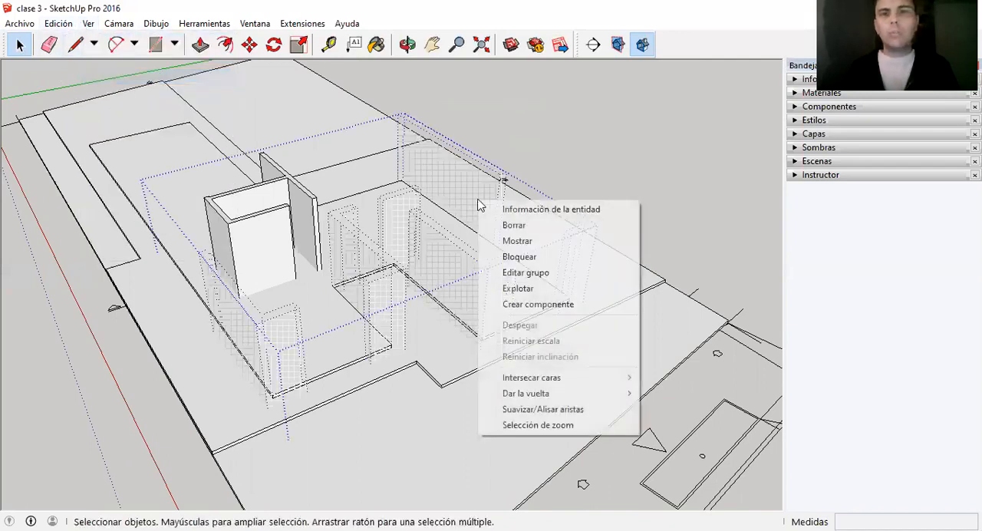
{"action": "left_click", "coordinate": [529, 240]}
Examine the walls standing on the interior floor slab from the front and the opposite side, near and far.
{"action": "middle_click_drag", "start_coordinate": [655, 184], "coordinate": [464, 346]}
{"action": "scroll", "coordinate": [357, 297], "scroll_direction": "up", "scroll_amount": 2}
{"action": "scroll", "coordinate": [460, 249], "scroll_direction": "down", "scroll_amount": 2}
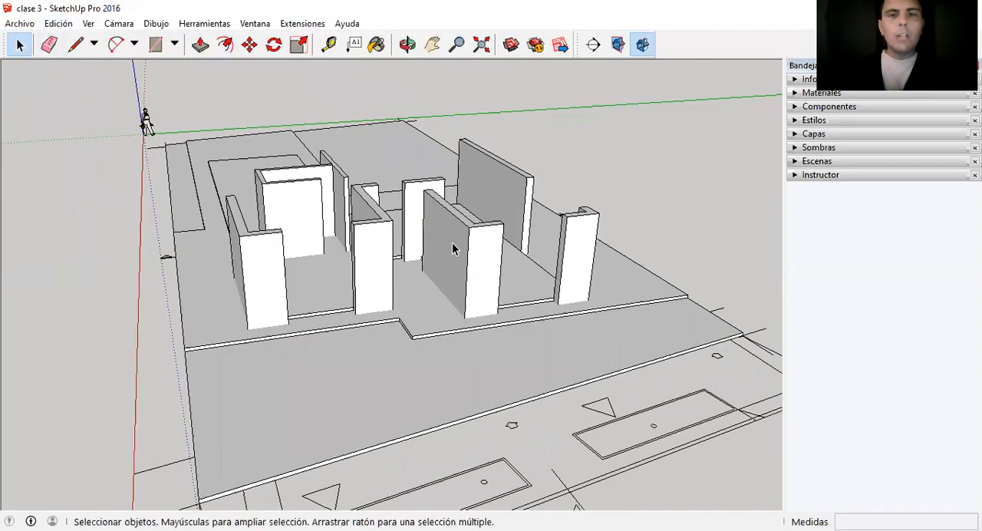
{"action": "scroll", "coordinate": [451, 250], "scroll_direction": "up", "scroll_amount": 4}
{"action": "middle_click_drag", "start_coordinate": [435, 259], "coordinate": [436, 299]}
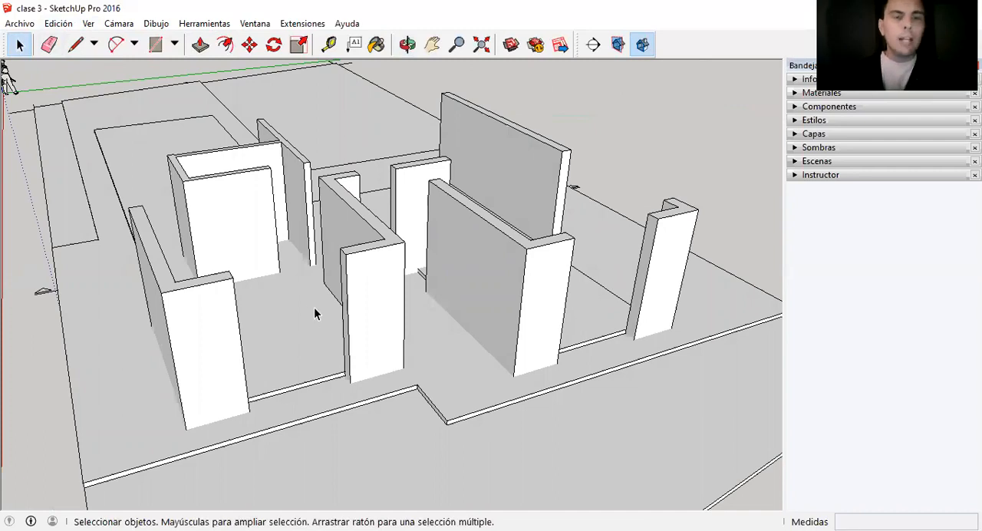
{"action": "scroll", "coordinate": [278, 286], "scroll_direction": "down", "scroll_amount": 3}
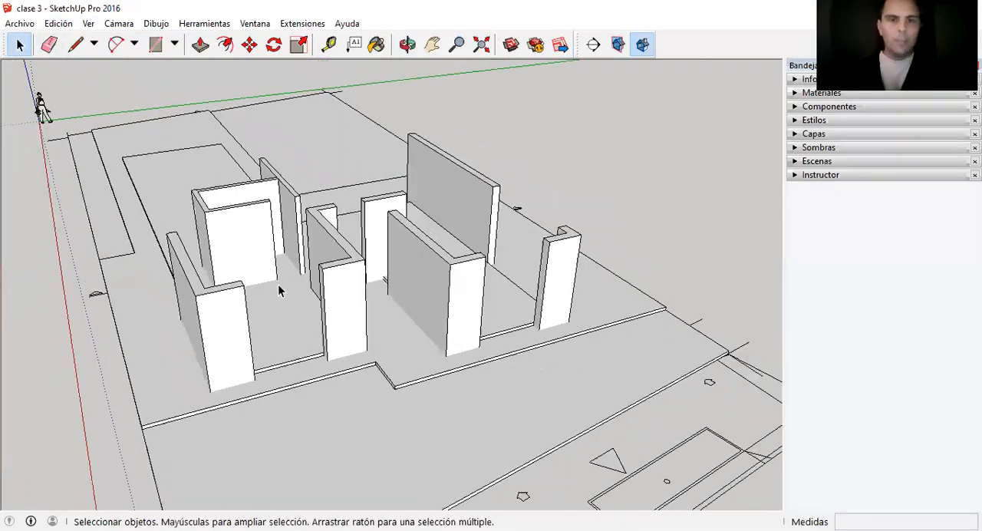
{"action": "scroll", "coordinate": [349, 345], "scroll_direction": "down", "scroll_amount": 1}
{"action": "scroll", "coordinate": [250, 333], "scroll_direction": "up", "scroll_amount": 3}
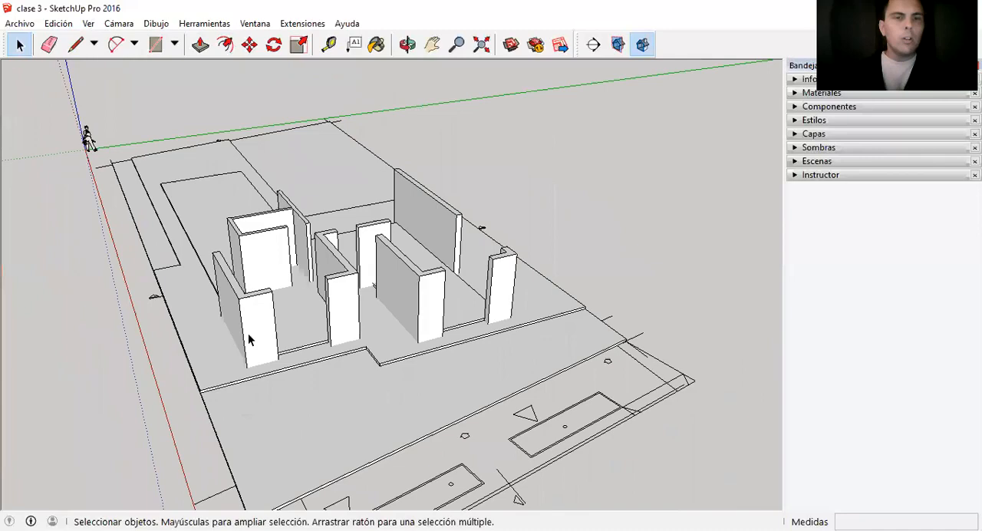
{"action": "scroll", "coordinate": [311, 272], "scroll_direction": "up", "scroll_amount": 2}
{"action": "middle_click_drag", "start_coordinate": [309, 273], "coordinate": [346, 241]}
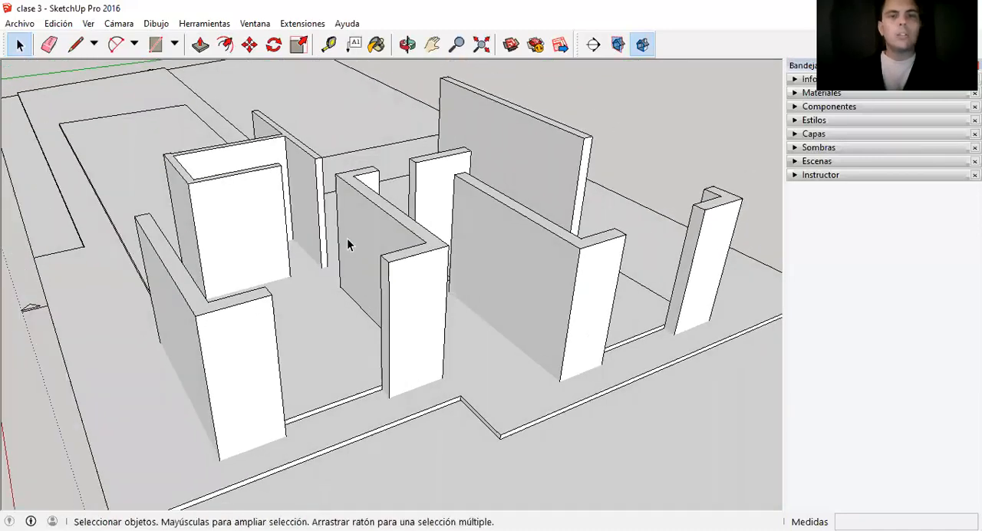
{"action": "scroll", "coordinate": [406, 297], "scroll_direction": "up", "scroll_amount": 3}
{"action": "scroll", "coordinate": [407, 296], "scroll_direction": "down", "scroll_amount": 3}
{"action": "middle_click_drag", "start_coordinate": [397, 292], "coordinate": [238, 288]}
{"action": "scroll", "coordinate": [296, 345], "scroll_direction": "up", "scroll_amount": 1}
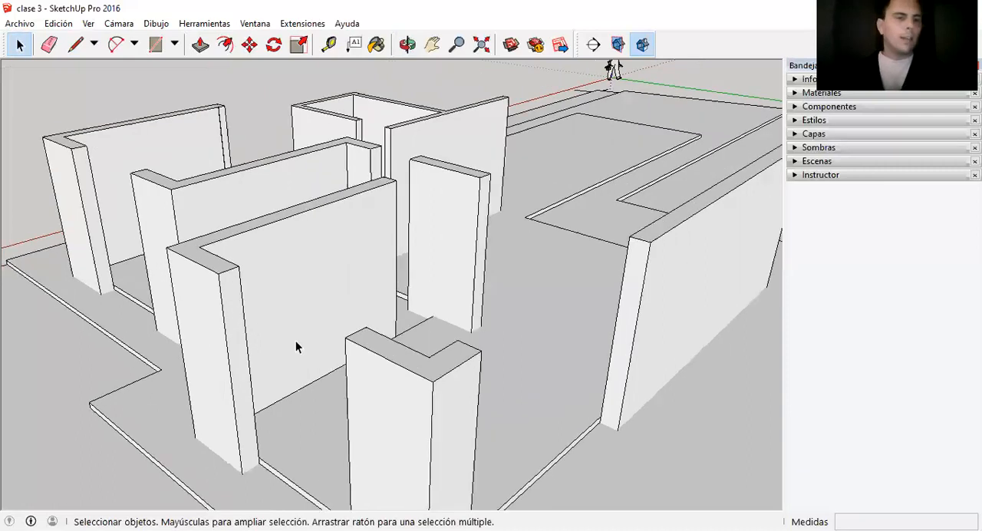
Measure the height of the front L-shaped wall from the interior floor to its top edge.
{"action": "key", "text": "t"}
{"action": "left_click", "coordinate": [295, 391]}
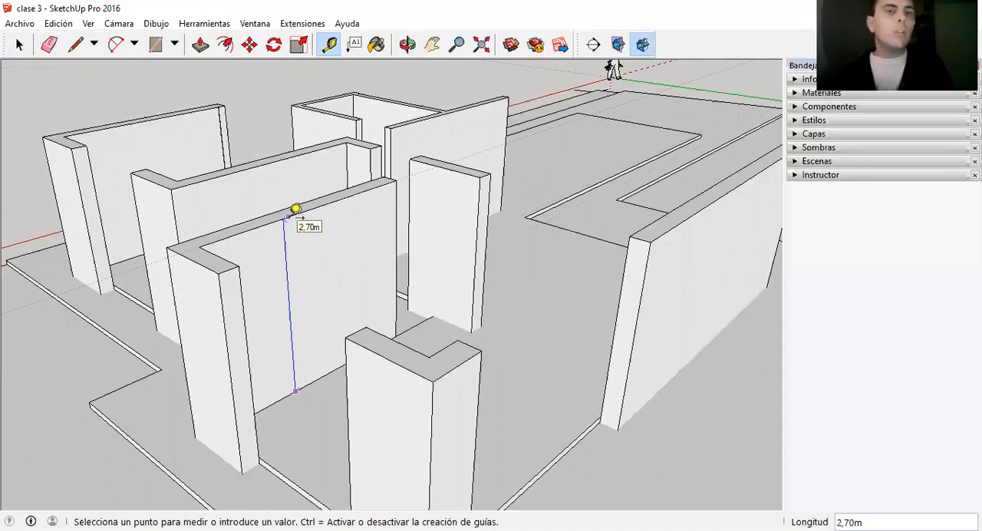
{"action": "key", "text": "space"}
Examine the wall ends and the openings between them along the front of the house, from near and far.
{"action": "scroll", "coordinate": [318, 255], "scroll_direction": "down", "scroll_amount": 3}
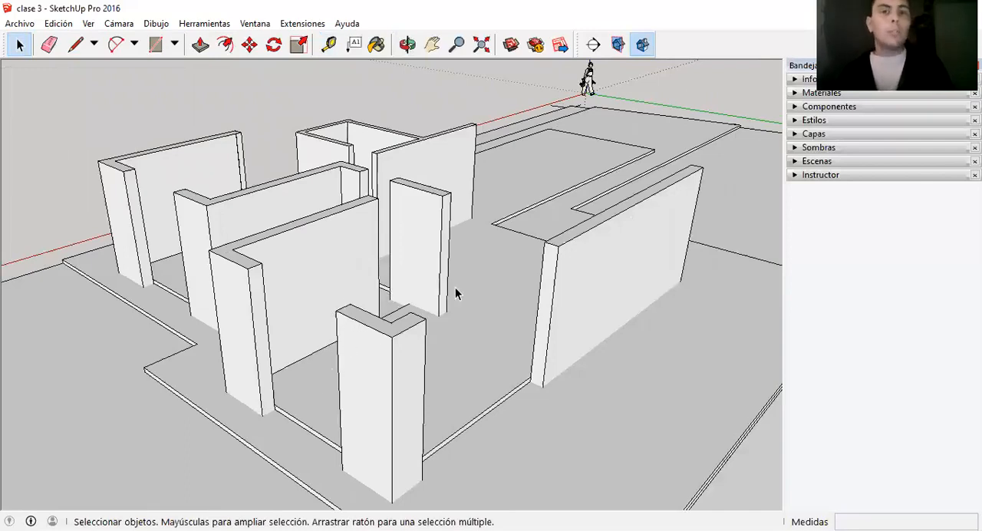
{"action": "scroll", "coordinate": [455, 292], "scroll_direction": "down", "scroll_amount": 1}
{"action": "scroll", "coordinate": [402, 276], "scroll_direction": "down", "scroll_amount": 1}
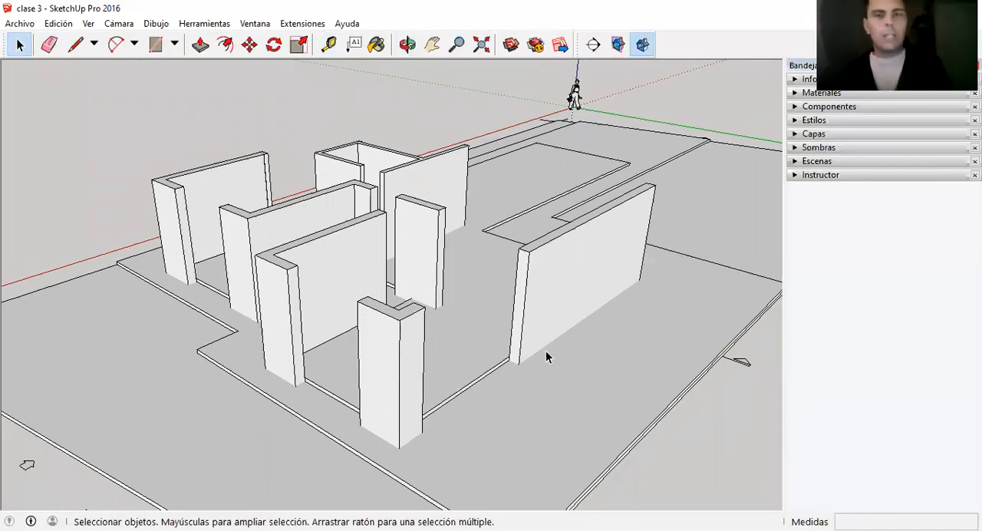
{"action": "scroll", "coordinate": [469, 299], "scroll_direction": "up", "scroll_amount": 2}
{"action": "scroll", "coordinate": [470, 291], "scroll_direction": "up", "scroll_amount": 1}
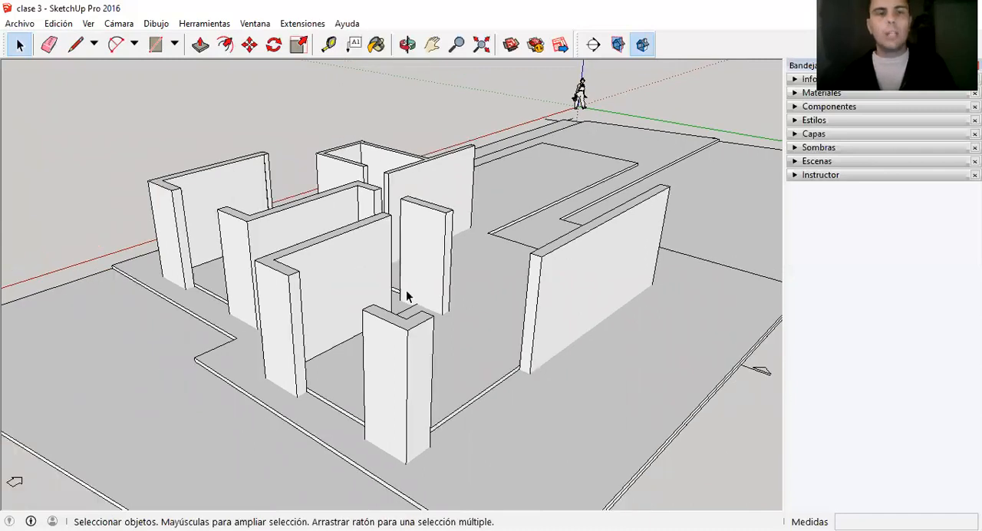
{"action": "scroll", "coordinate": [335, 295], "scroll_direction": "up", "scroll_amount": 1}
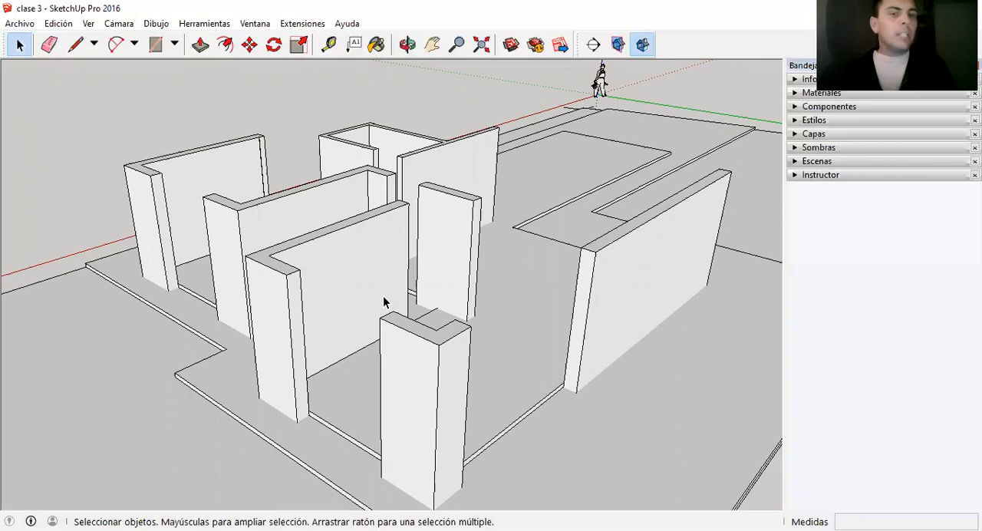
{"action": "scroll", "coordinate": [525, 314], "scroll_direction": "down", "scroll_amount": 1}
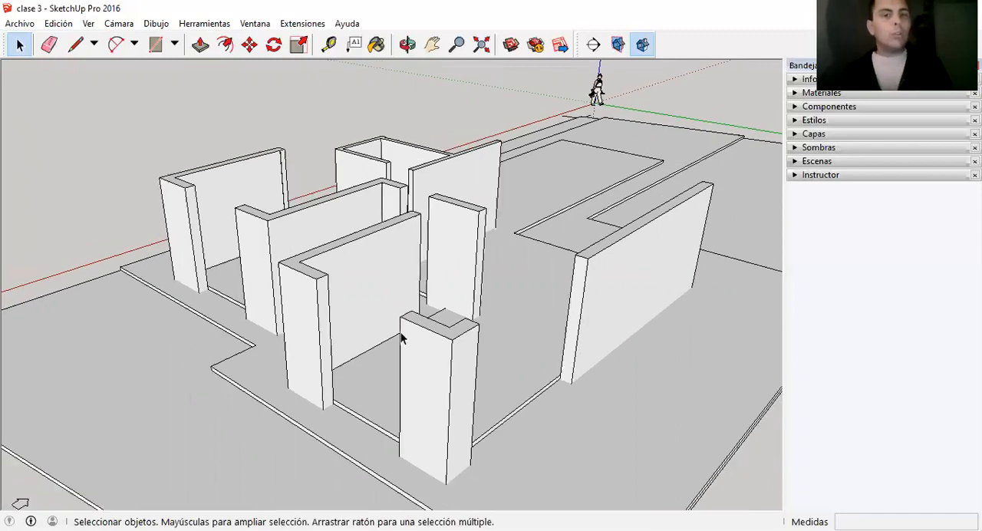
{"action": "scroll", "coordinate": [402, 338], "scroll_direction": "up", "scroll_amount": 3}
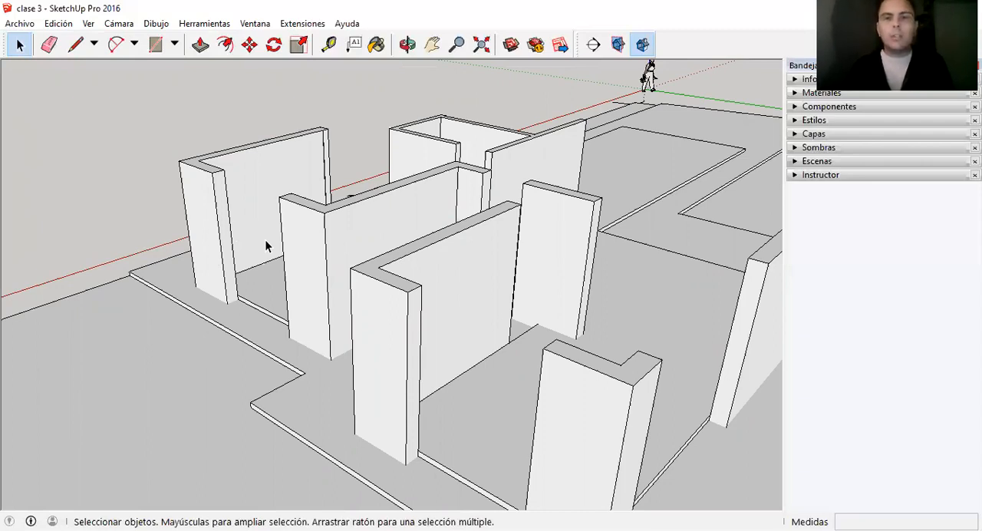
{"action": "scroll", "coordinate": [430, 305], "scroll_direction": "down", "scroll_amount": 1}
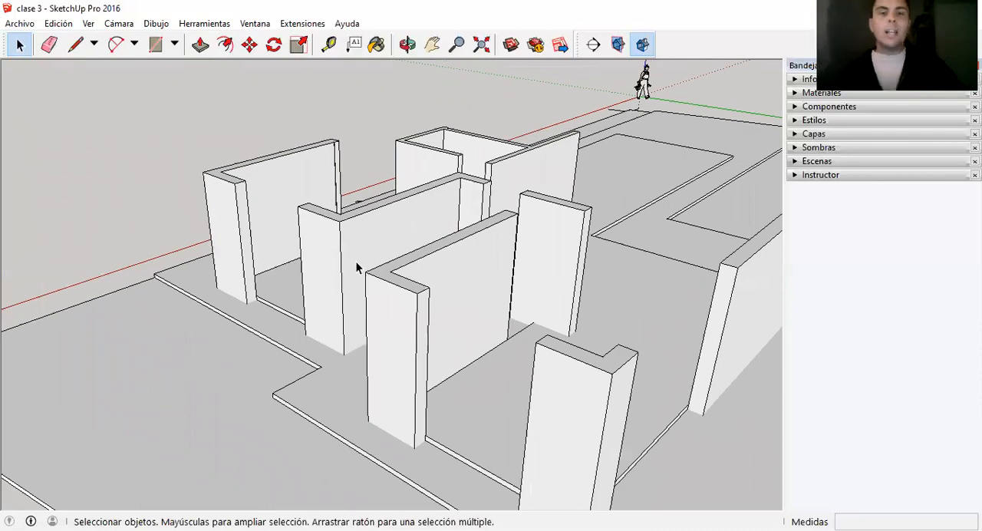
{"action": "scroll", "coordinate": [357, 267], "scroll_direction": "down", "scroll_amount": 1}
{"action": "scroll", "coordinate": [537, 284], "scroll_direction": "down", "scroll_amount": 1}
{"action": "scroll", "coordinate": [304, 199], "scroll_direction": "down", "scroll_amount": 1}
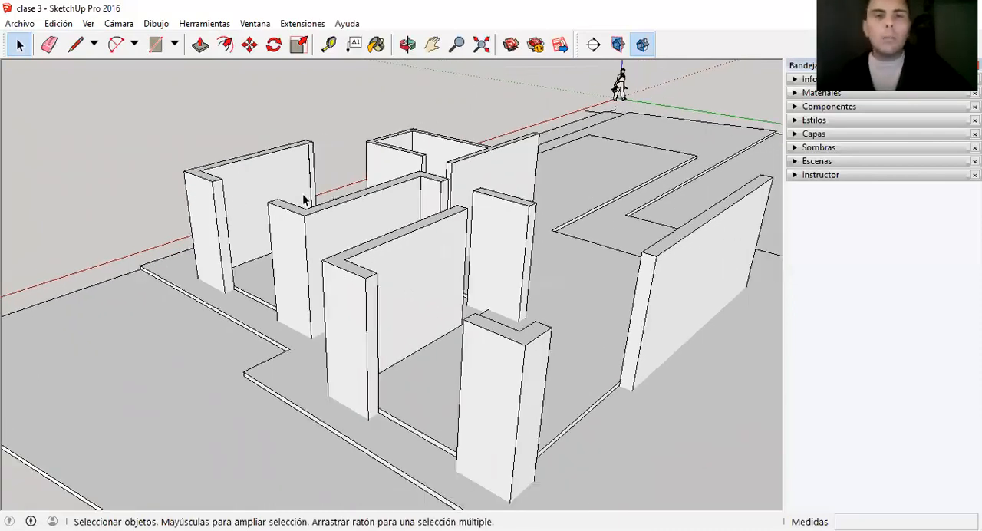
{"action": "scroll", "coordinate": [474, 263], "scroll_direction": "down", "scroll_amount": 1}
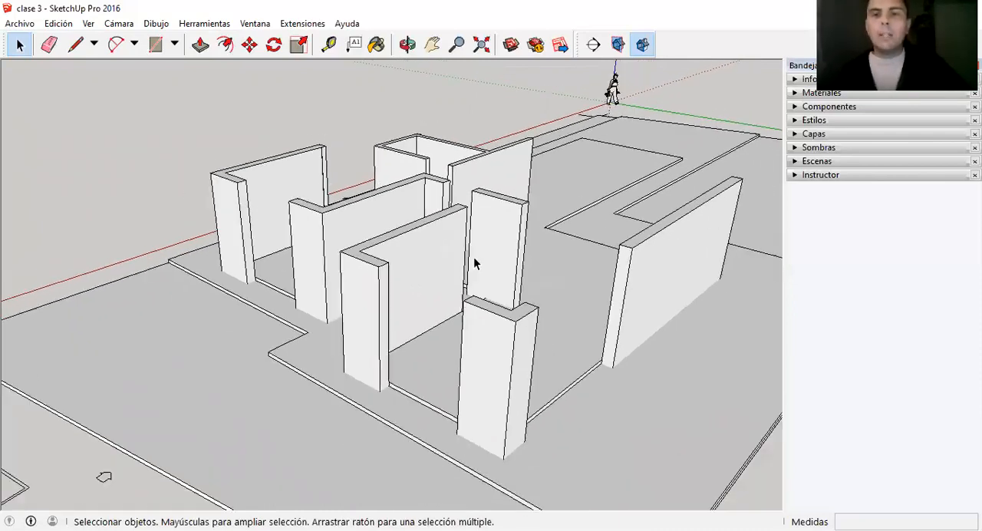
{"action": "scroll", "coordinate": [499, 301], "scroll_direction": "up", "scroll_amount": 1}
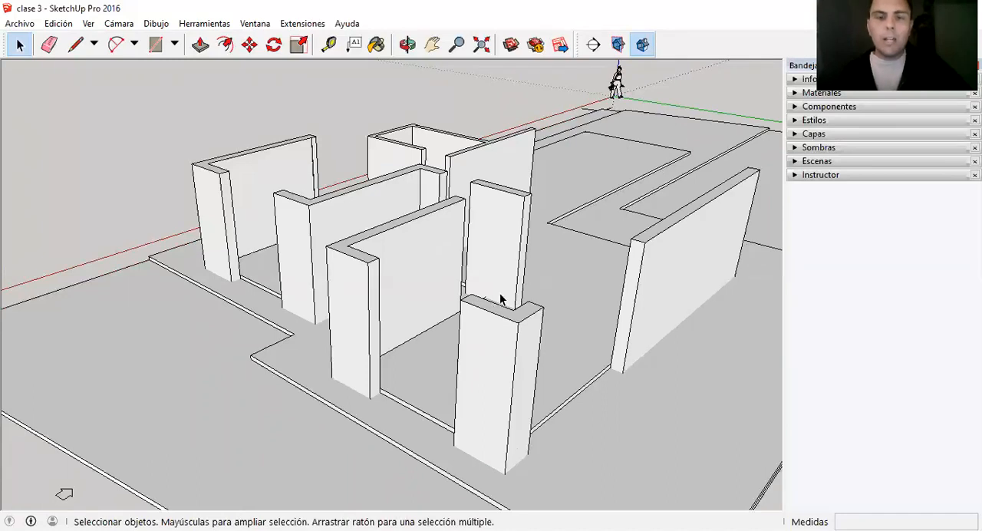
{"action": "scroll", "coordinate": [201, 247], "scroll_direction": "up", "scroll_amount": 3}
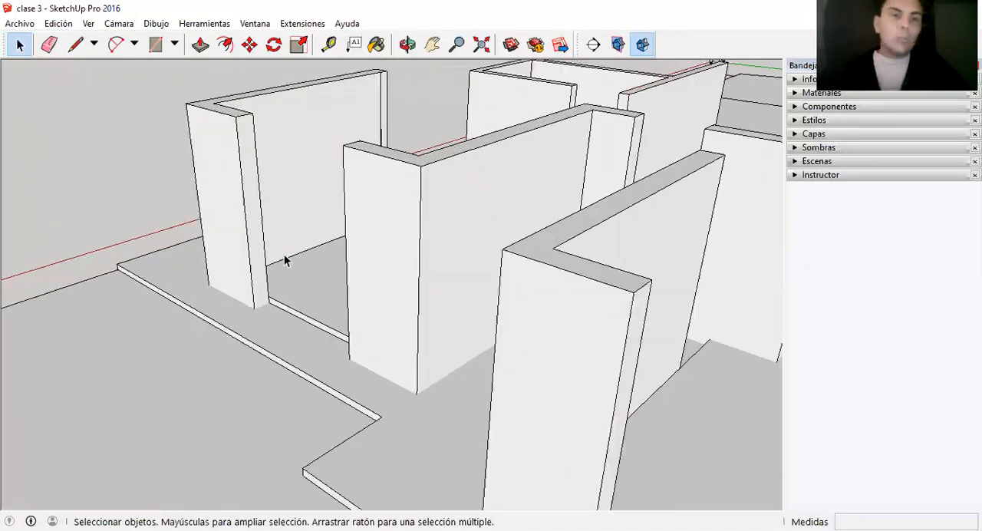
{"action": "scroll", "coordinate": [463, 302], "scroll_direction": "down", "scroll_amount": 1}
{"action": "scroll", "coordinate": [358, 221], "scroll_direction": "up", "scroll_amount": 2}
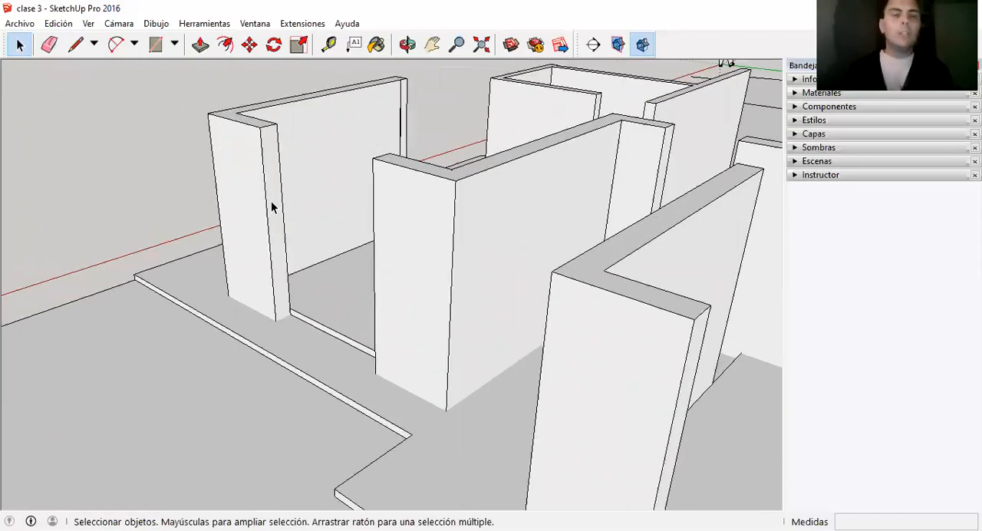
{"action": "scroll", "coordinate": [271, 205], "scroll_direction": "up", "scroll_amount": 1}
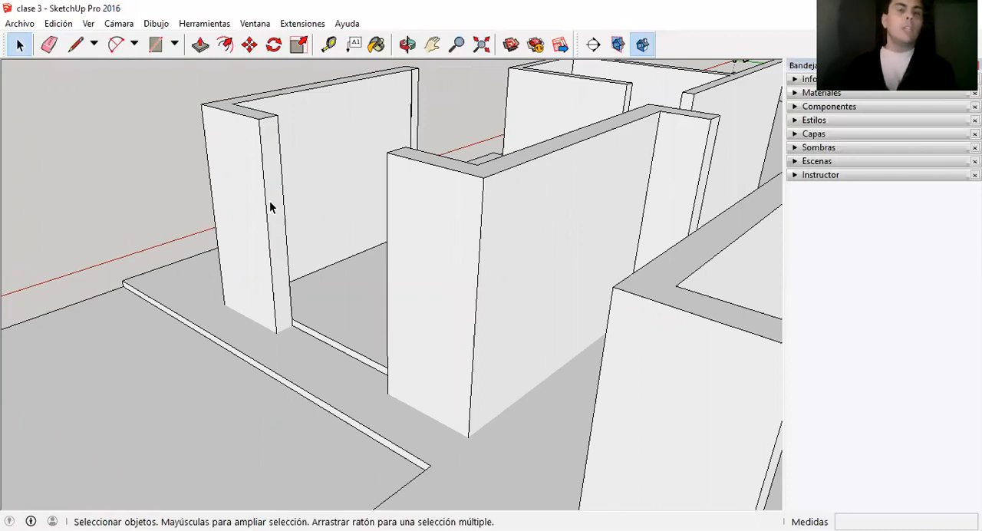
{"action": "scroll", "coordinate": [271, 206], "scroll_direction": "up", "scroll_amount": 1}
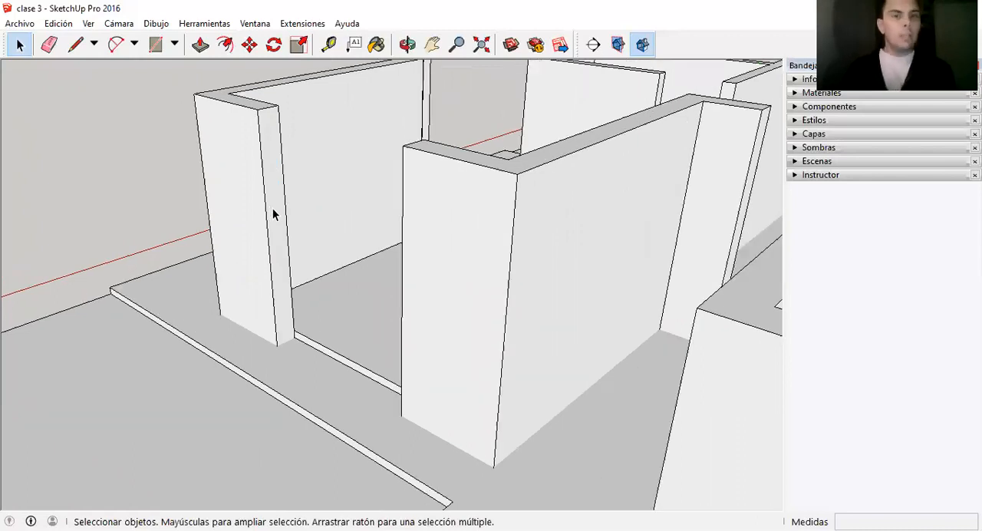
Open the front wall group for editing and draw a 0.8 m line up the wall-end edge from the interior floor level.
{"action": "double_click", "coordinate": [274, 209]}
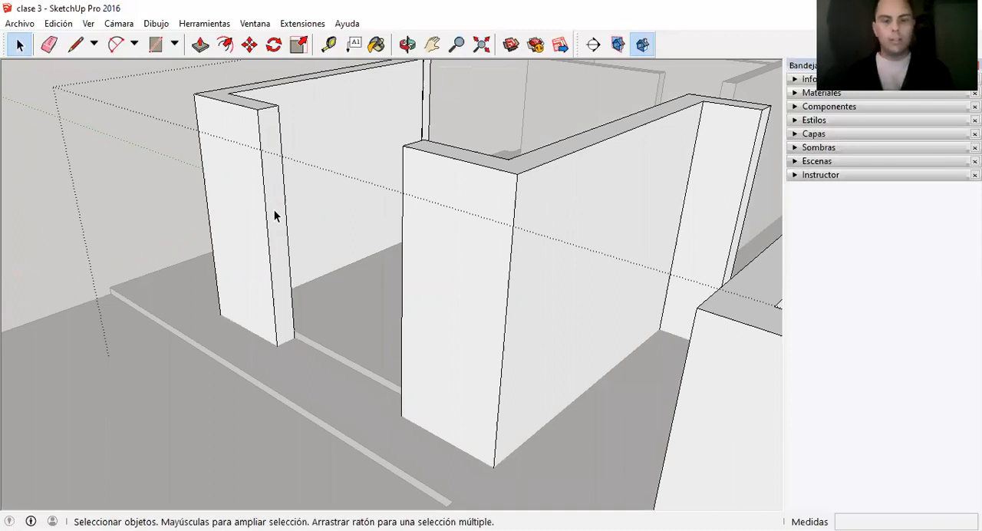
{"action": "key", "text": "l"}
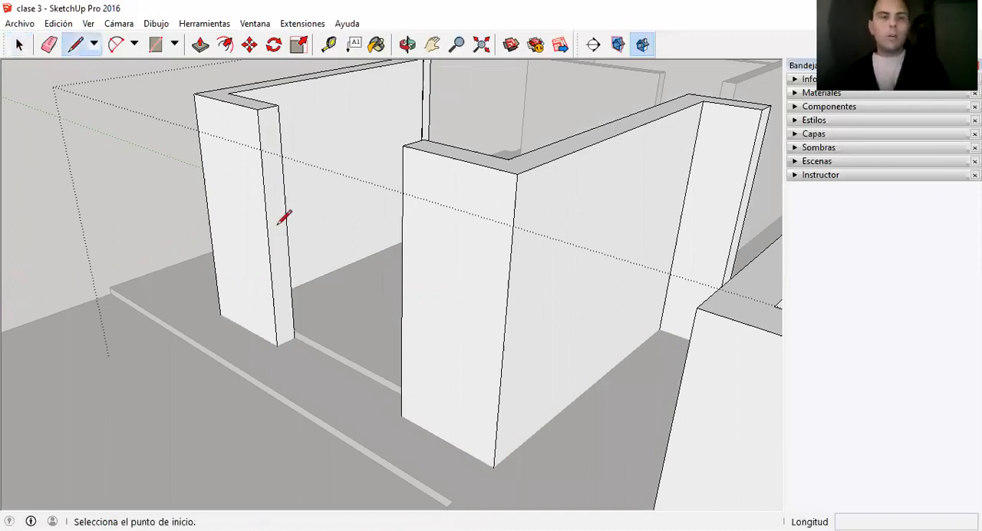
{"action": "left_click", "coordinate": [294, 330]}
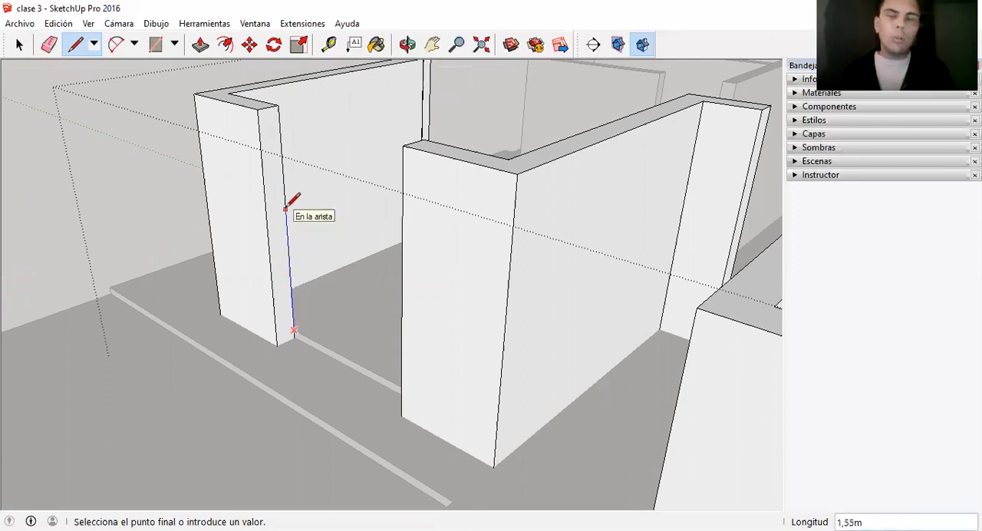
{"action": "scroll", "coordinate": [285, 208], "scroll_direction": "up", "scroll_amount": 1}
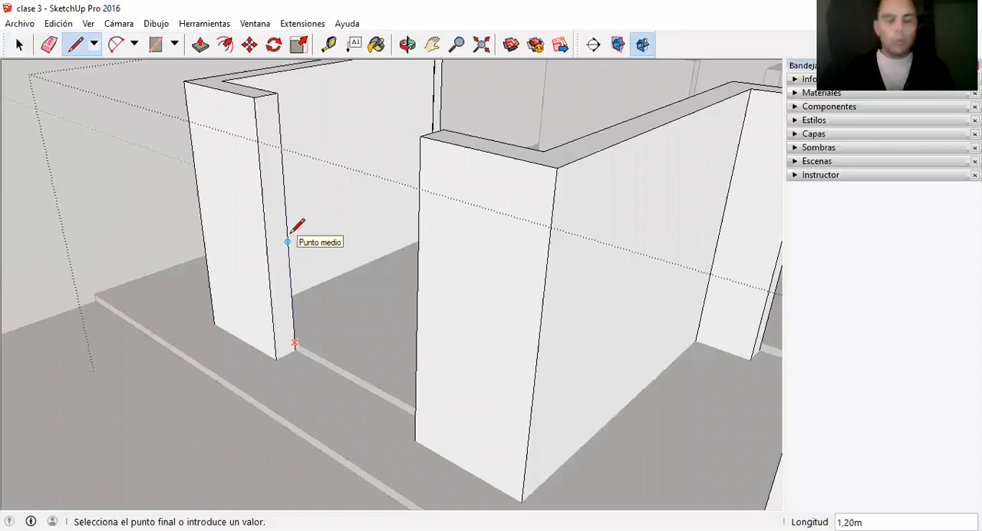
{"action": "type", "text": ",8"}
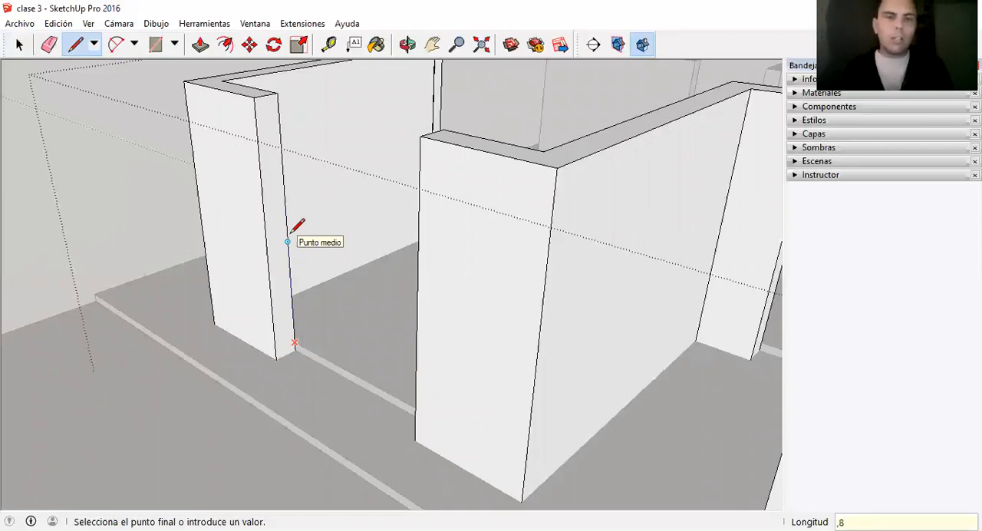
{"action": "key", "text": "Return"}
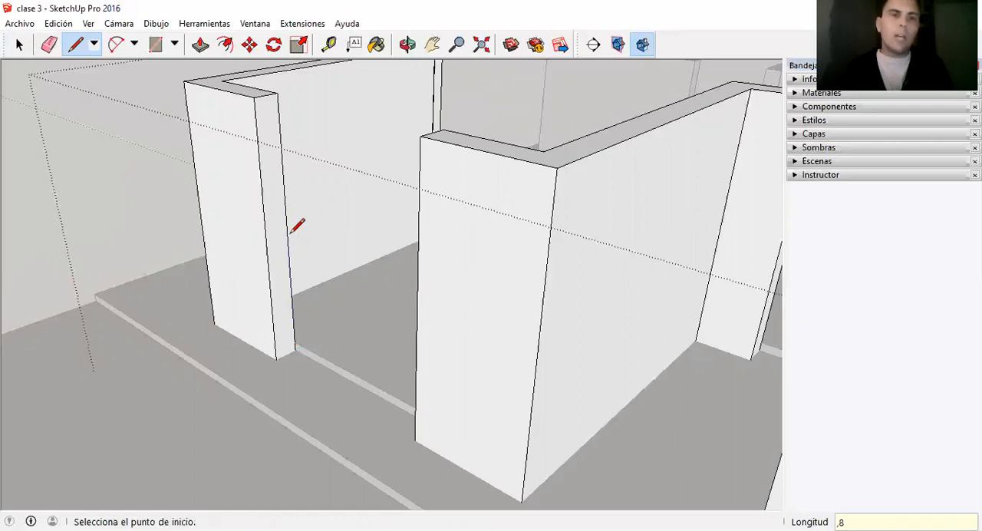
{"action": "key", "text": "space"}
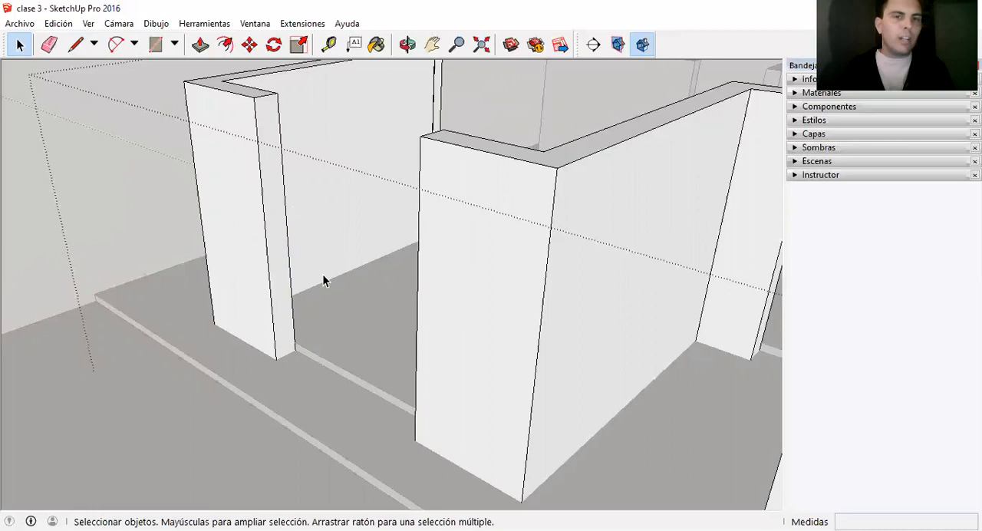
Check the split of the wall-end edge by selecting its lower and upper segments in turn.
{"action": "left_click", "coordinate": [292, 298]}
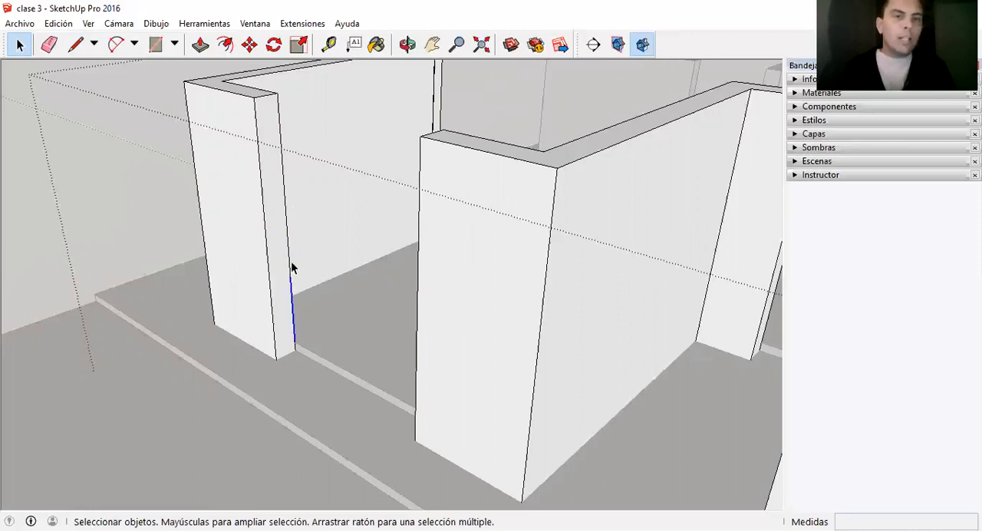
{"action": "left_click", "coordinate": [289, 264]}
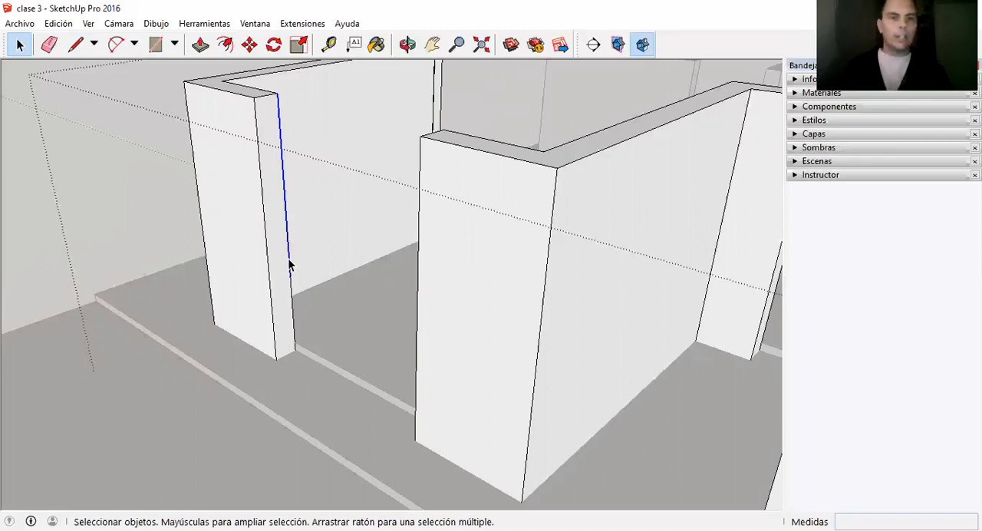
{"action": "left_click", "coordinate": [294, 313]}
{"action": "left_click", "coordinate": [290, 266]}
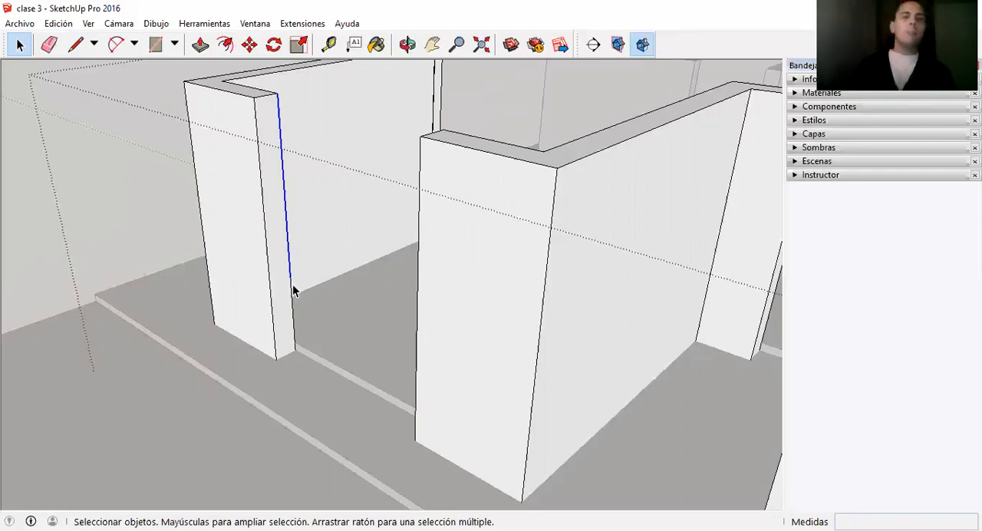
Draw a line across the wall end from the 0.8 m split point, and select the lower of the two resulting faces.
{"action": "key", "text": "l"}
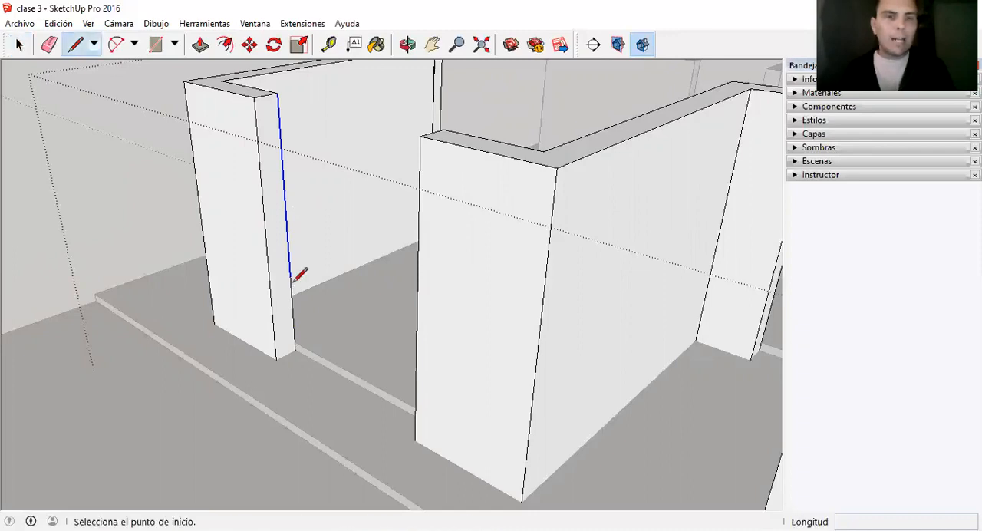
{"action": "left_click", "coordinate": [289, 276]}
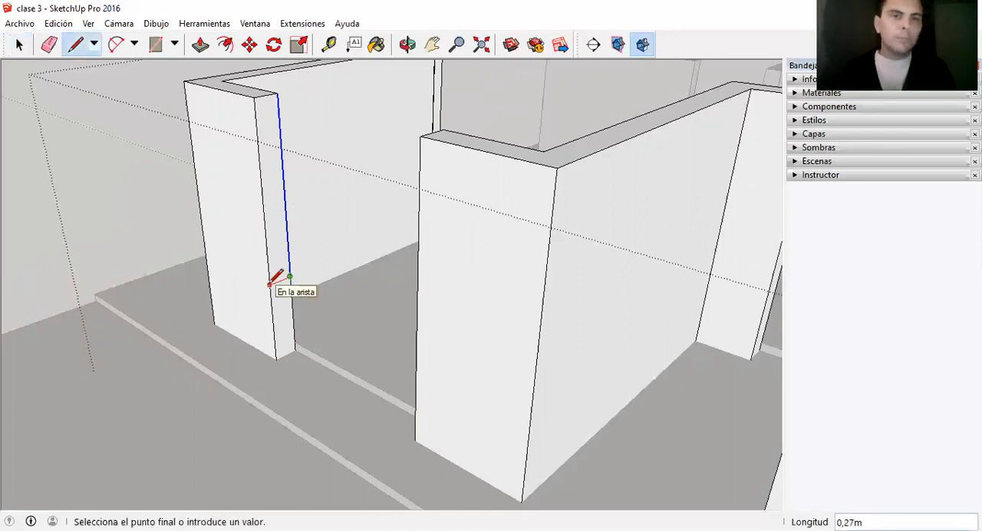
{"action": "left_click", "coordinate": [270, 283]}
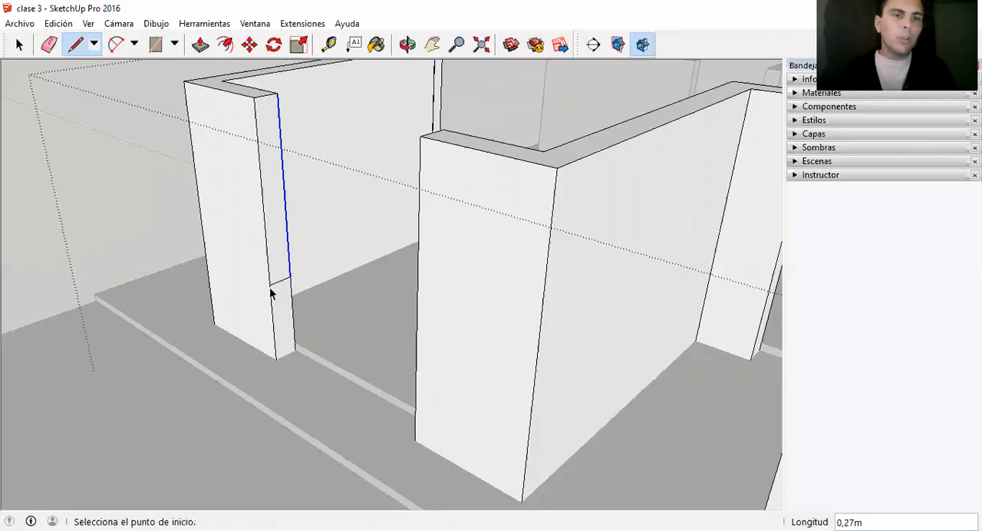
{"action": "key", "text": "space"}
{"action": "left_click", "coordinate": [279, 299]}
{"action": "left_click", "coordinate": [279, 265]}
{"action": "left_click", "coordinate": [279, 319]}
{"action": "left_click", "coordinate": [278, 265]}
{"action": "left_click", "coordinate": [282, 318]}
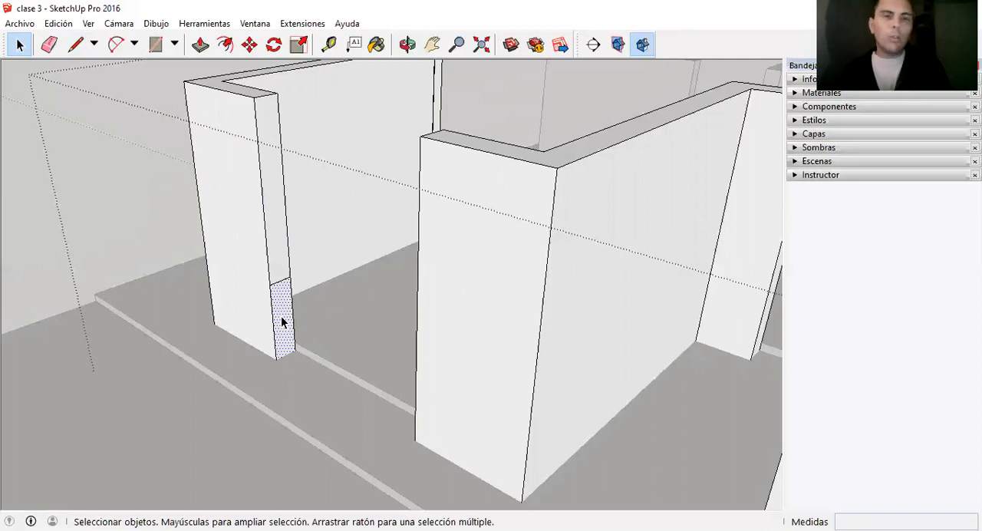
Push/Pull the lower wall-end face 2 m across the opening to the facing wall to form the window's sill wall.
{"action": "key", "text": "p"}
{"action": "left_click_drag", "start_coordinate": [284, 321], "coordinate": [419, 350]}
{"action": "scroll", "coordinate": [419, 351], "scroll_direction": "down", "scroll_amount": 2}
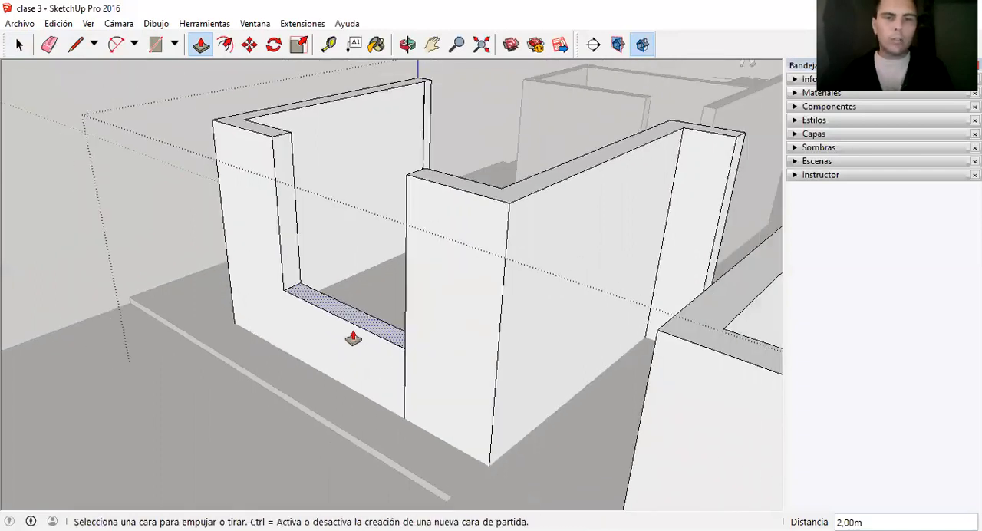
{"action": "key", "text": "space"}
Delete the leftover vertical edge on the outer face where the sill wall meets the corner wall.
{"action": "scroll", "coordinate": [406, 375], "scroll_direction": "up", "scroll_amount": 2}
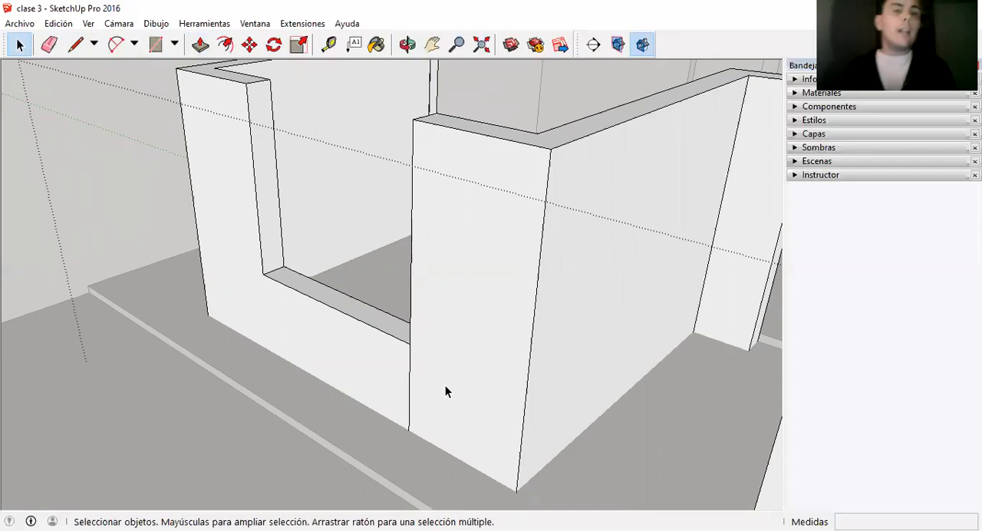
{"action": "left_click", "coordinate": [409, 402]}
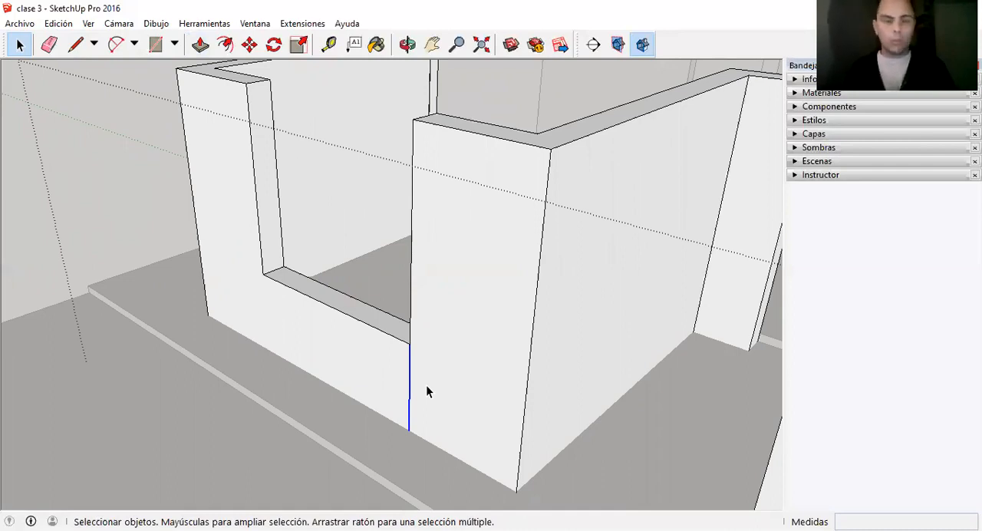
{"action": "scroll", "coordinate": [428, 393], "scroll_direction": "down", "scroll_amount": 1}
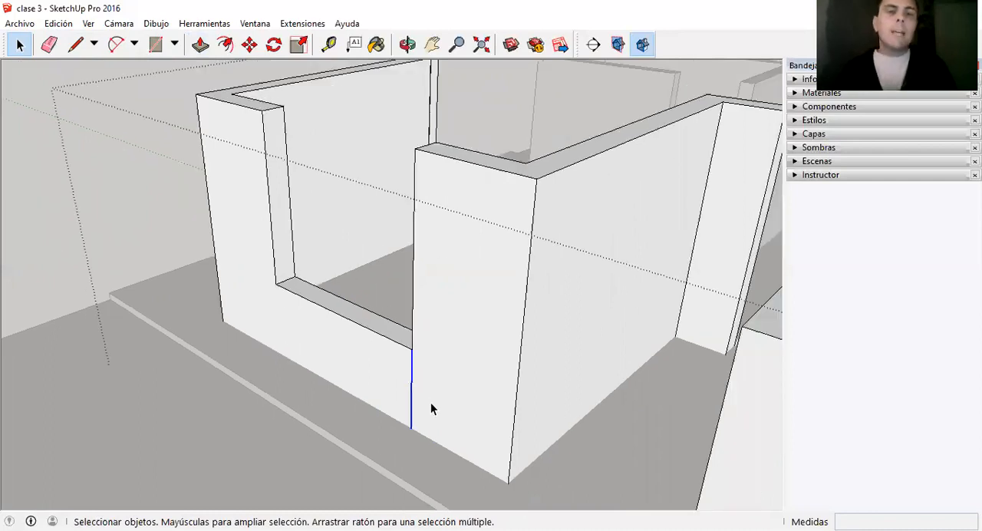
{"action": "key", "text": "Delete"}
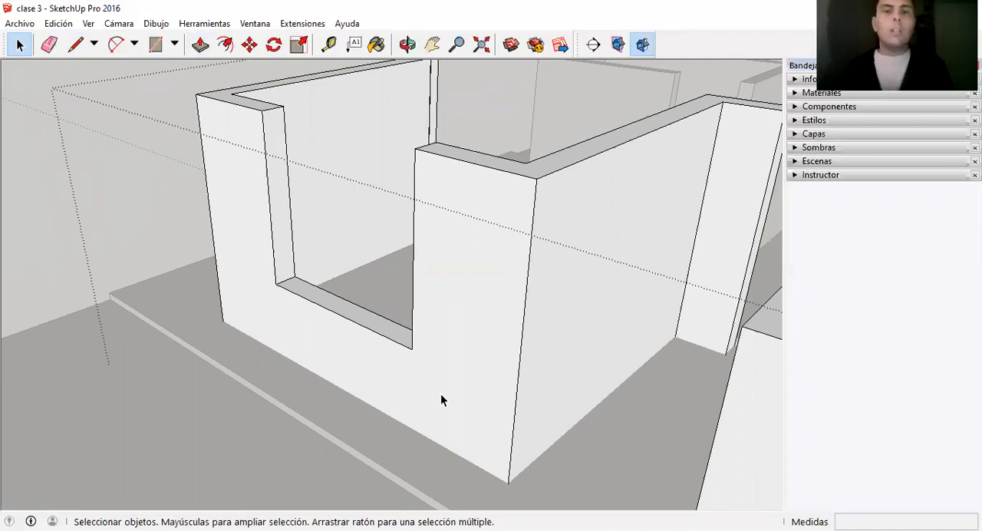
From inside the room, draw a 2.05 m line up the window jamb edge, starting at the interior floor.
{"action": "scroll", "coordinate": [440, 394], "scroll_direction": "down", "scroll_amount": 1}
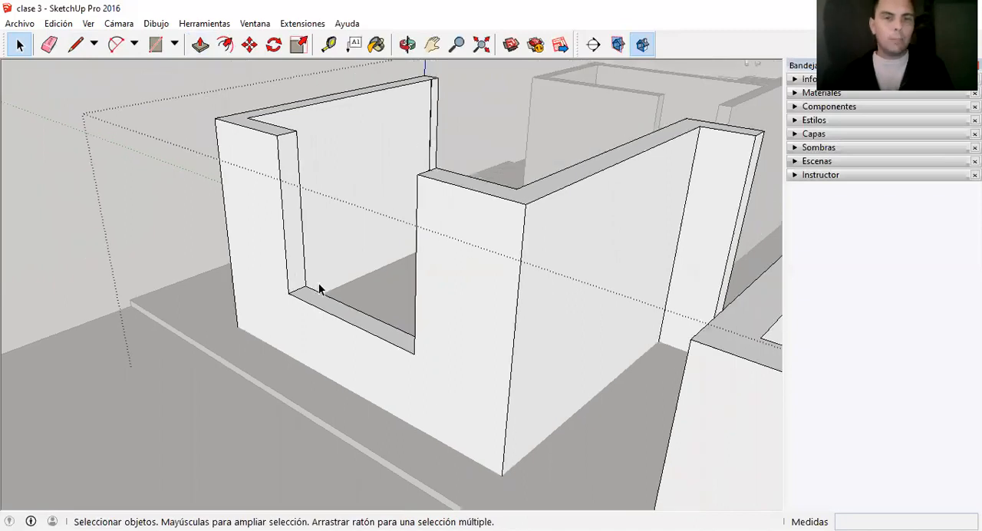
{"action": "scroll", "coordinate": [318, 284], "scroll_direction": "up", "scroll_amount": 3}
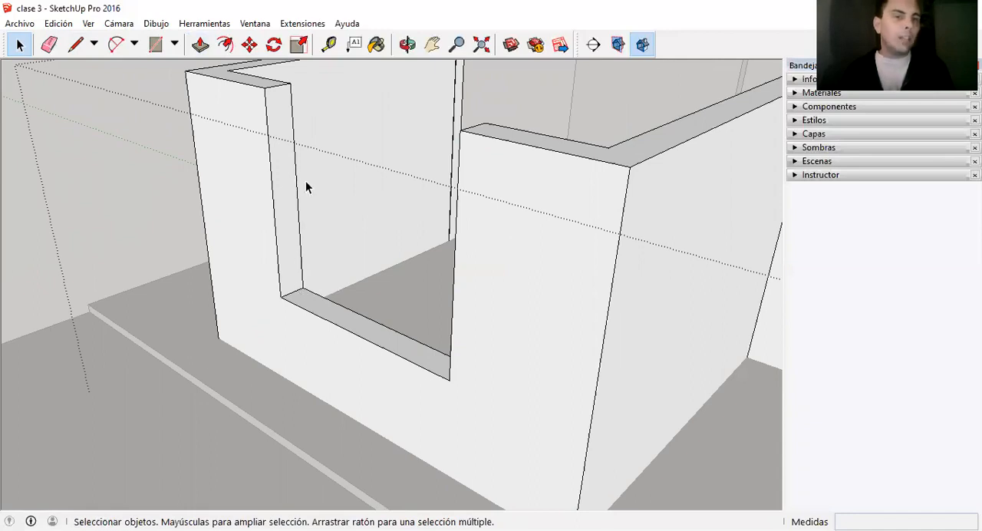
{"action": "middle_click_drag", "start_coordinate": [414, 289], "coordinate": [205, 180]}
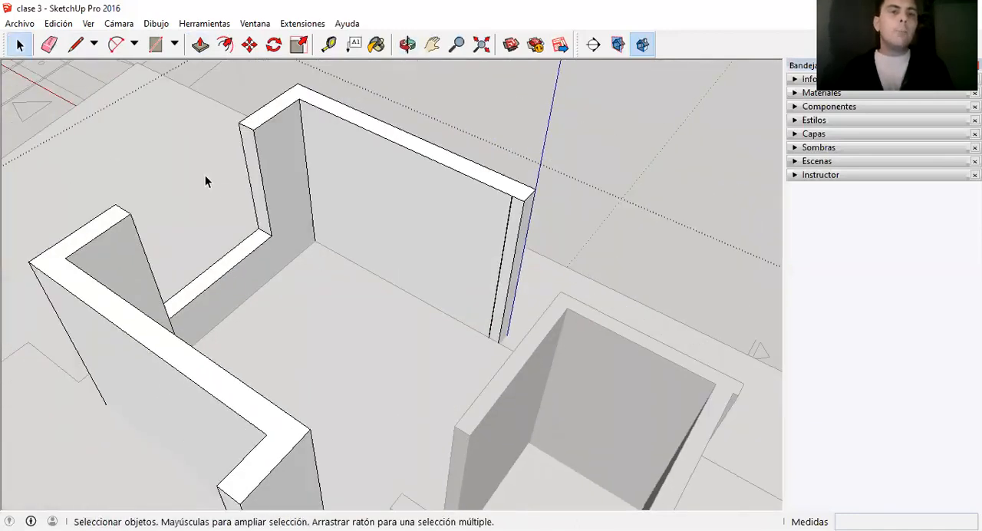
{"action": "scroll", "coordinate": [205, 177], "scroll_direction": "up", "scroll_amount": 2}
{"action": "middle_click_drag", "start_coordinate": [244, 323], "coordinate": [234, 362]}
{"action": "scroll", "coordinate": [233, 362], "scroll_direction": "down", "scroll_amount": 1}
{"action": "scroll", "coordinate": [103, 167], "scroll_direction": "up", "scroll_amount": 3}
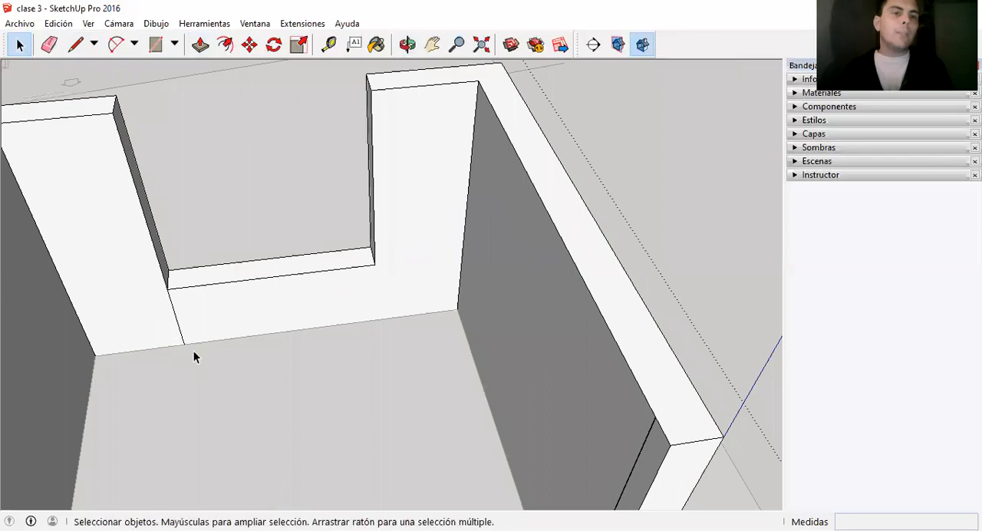
{"action": "scroll", "coordinate": [276, 320], "scroll_direction": "down", "scroll_amount": 2}
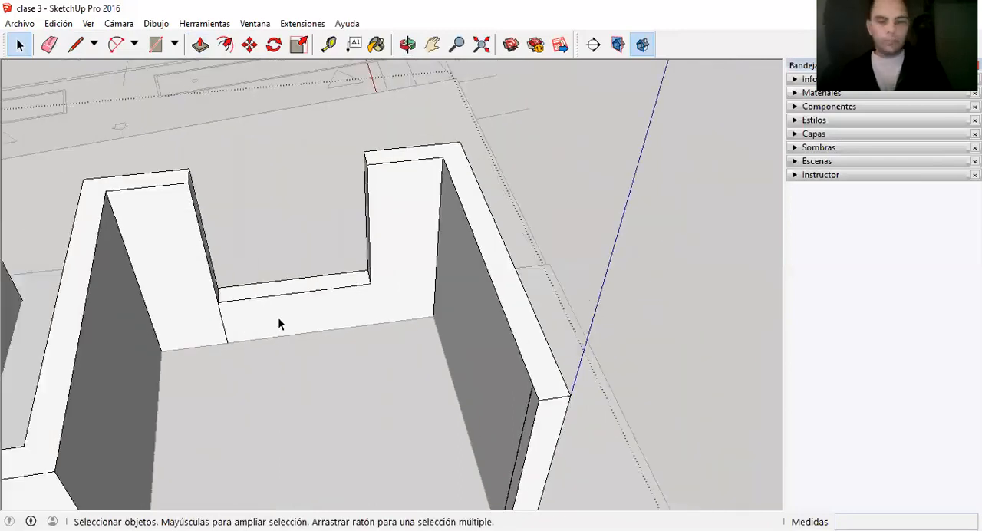
{"action": "key", "text": "l"}
{"action": "scroll", "coordinate": [276, 320], "scroll_direction": "up", "scroll_amount": 2}
{"action": "left_click", "coordinate": [225, 337]}
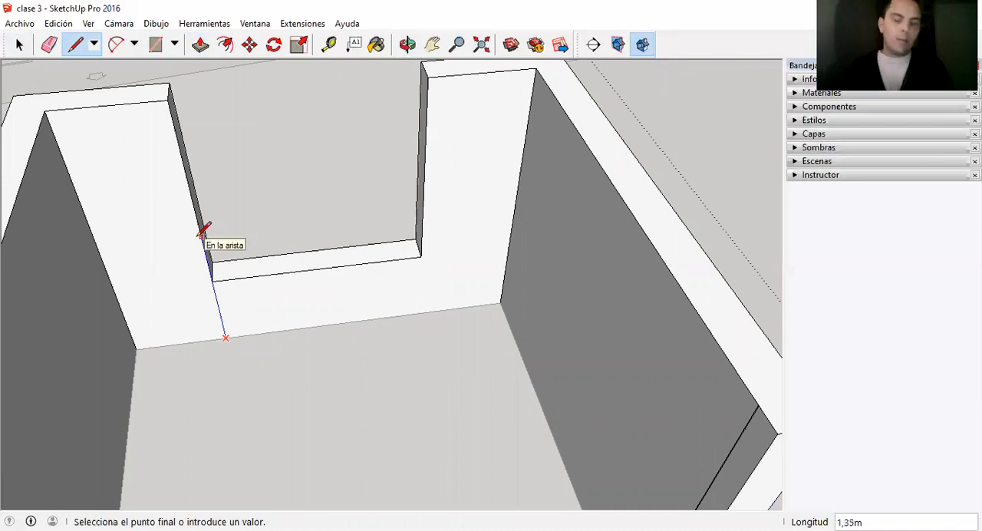
{"action": "type", "text": "2"}
{"action": "type", "text": ",00"}
{"action": "key", "text": "Return"}
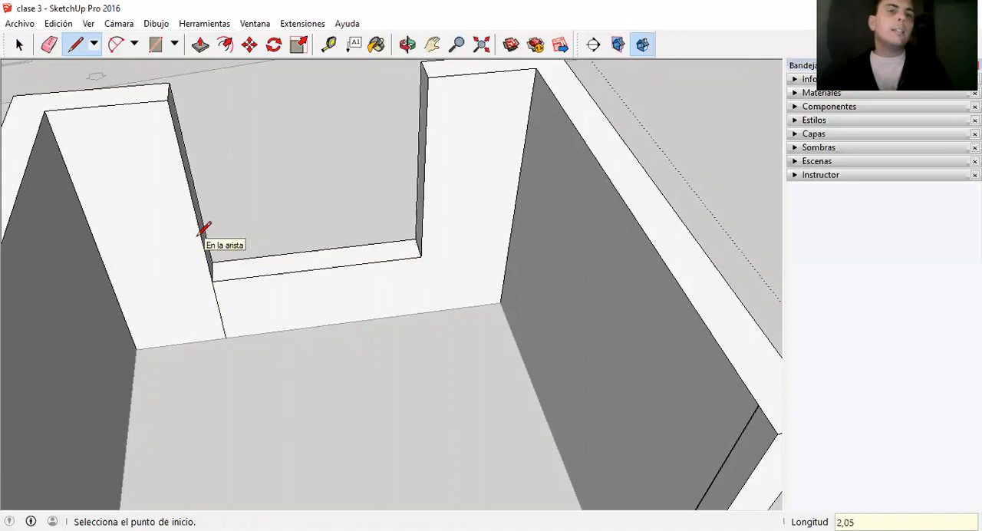
Draw a line across the jamb face from the 2.05 m mark to the outer edge to divide off its upper part.
{"action": "mouse_move", "coordinate": [339, 325]}
{"action": "middle_mouse_down"}
{"action": "mouse_move", "coordinate": [20, 324]}
{"action": "mouse_move", "coordinate": [300, 245]}
{"action": "mouse_move", "coordinate": [99, 243]}
{"action": "mouse_move", "coordinate": [282, 364]}
{"action": "middle_mouse_up"}
{"action": "scroll", "coordinate": [195, 194], "scroll_direction": "up", "scroll_amount": 3}
{"action": "left_click", "coordinate": [195, 194]}
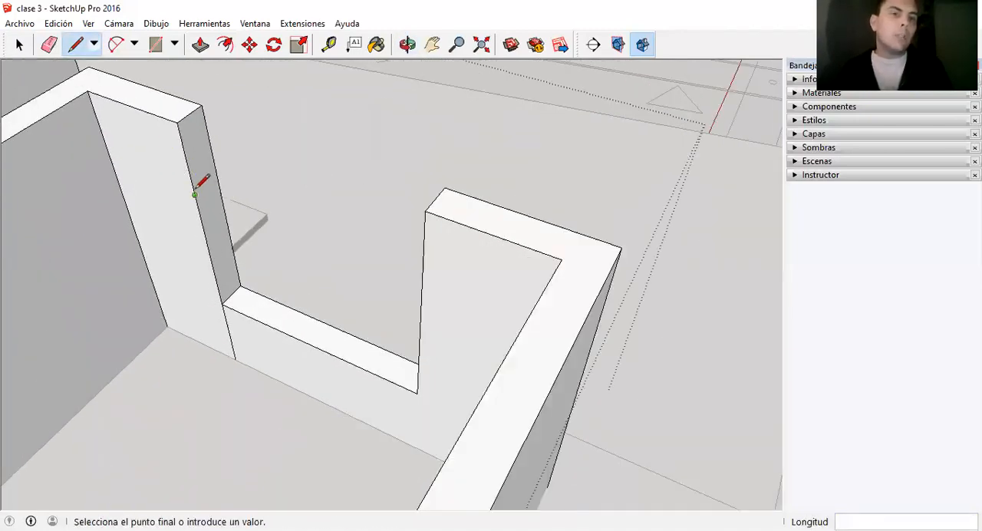
{"action": "left_click", "coordinate": [217, 176]}
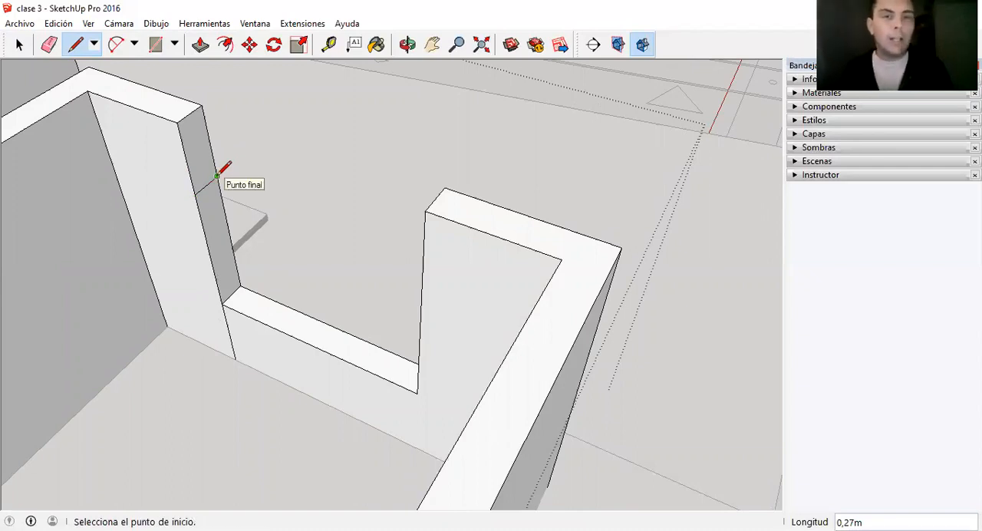
{"action": "key", "text": "space"}
Push/Pull the upper jamb face 2 m across the opening to the opposite wall to form the window lintel.
{"action": "scroll", "coordinate": [181, 227], "scroll_direction": "down", "scroll_amount": 3}
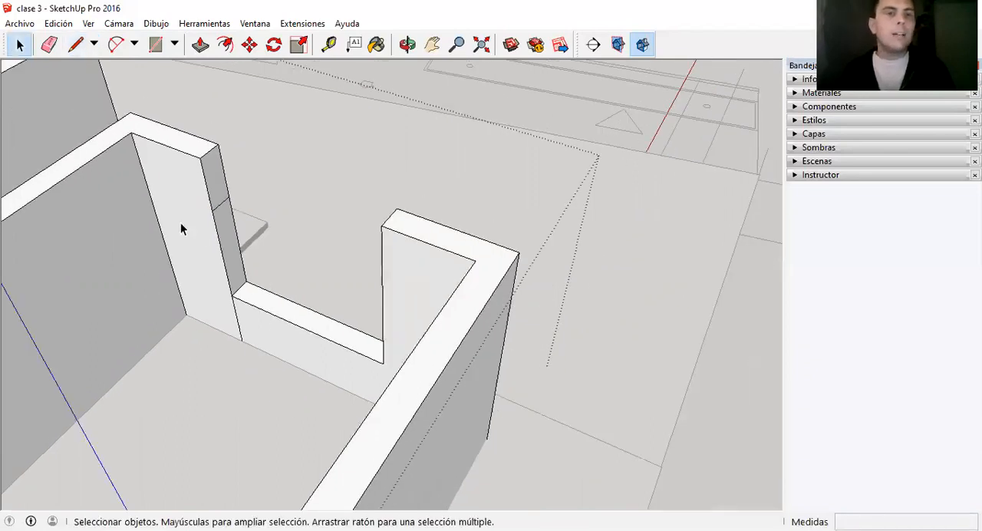
{"action": "scroll", "coordinate": [192, 217], "scroll_direction": "up", "scroll_amount": 3}
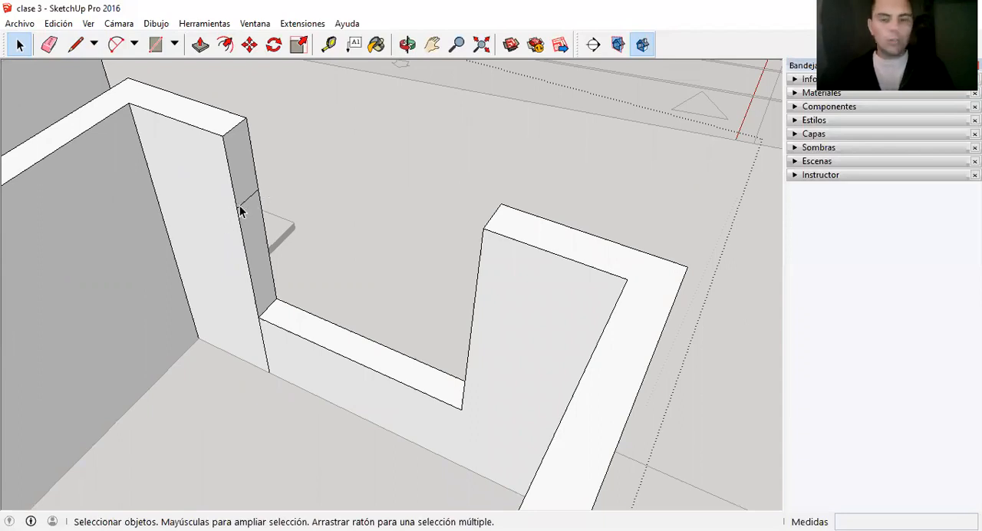
{"action": "key", "text": "p"}
{"action": "left_click", "coordinate": [249, 178]}
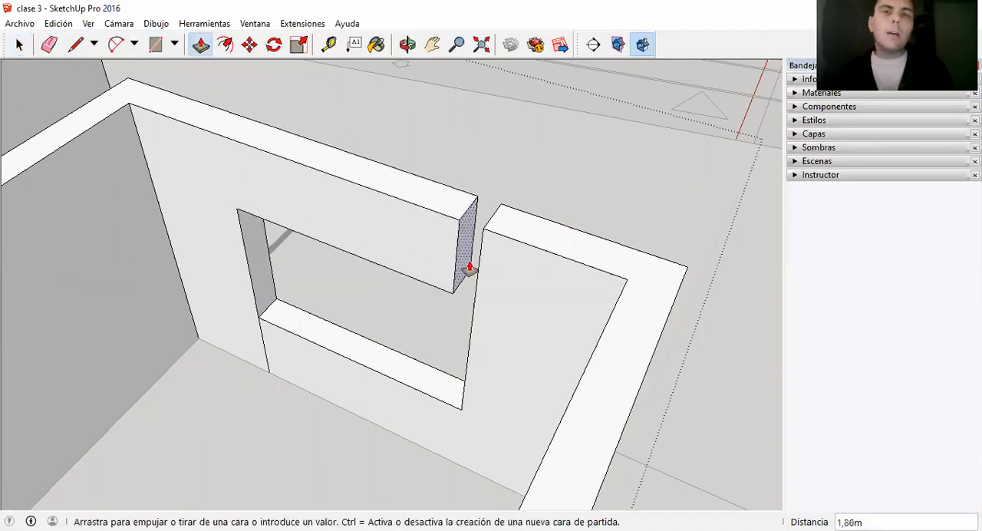
{"action": "left_click", "coordinate": [476, 281]}
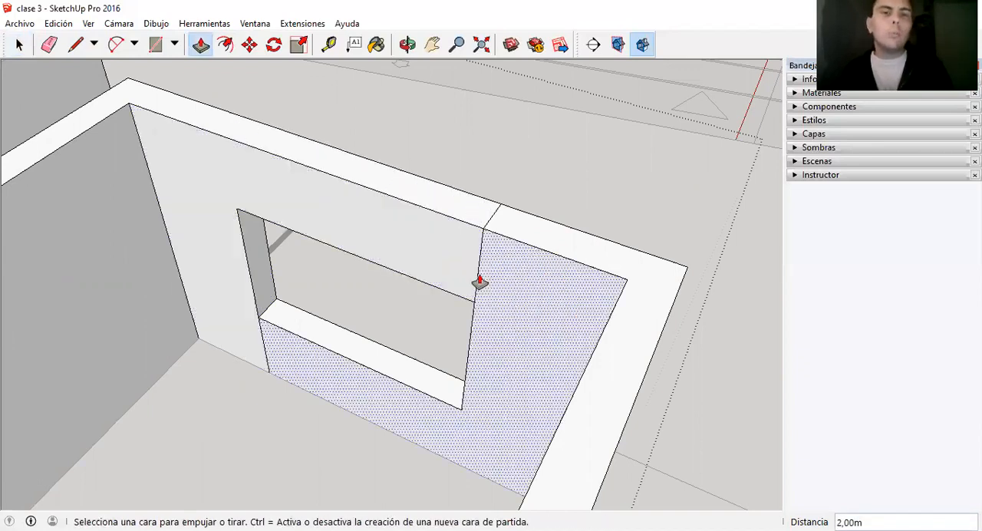
{"action": "key", "text": "space"}
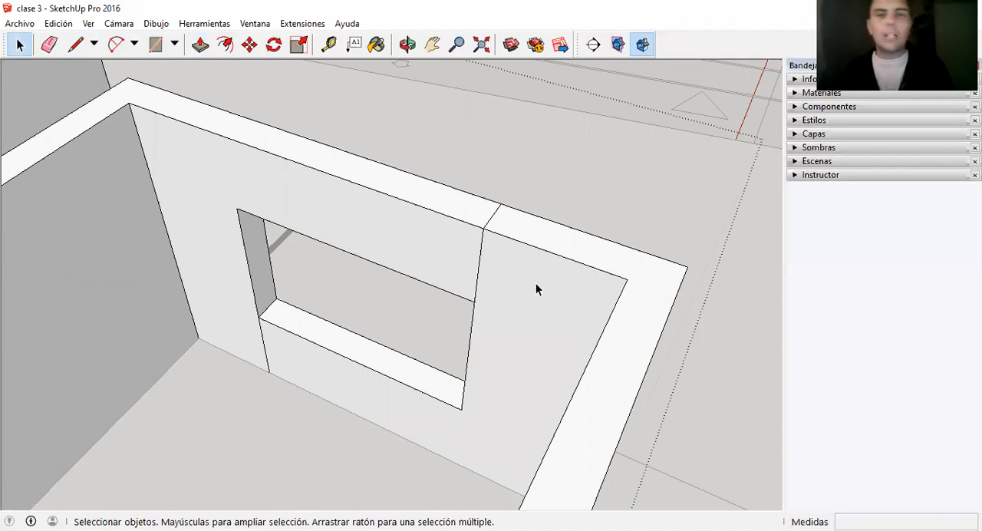
Delete the leftover seam edges beside the lintel on the inner wall face and across the wall top.
{"action": "left_click", "coordinate": [479, 263]}
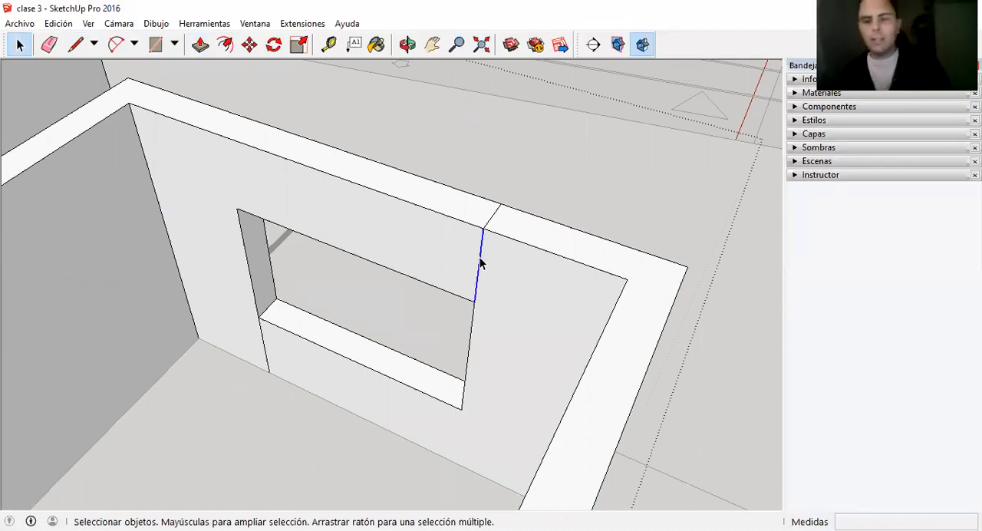
{"action": "key", "text": "Delete"}
{"action": "left_click", "coordinate": [494, 216]}
{"action": "key", "text": "Delete"}
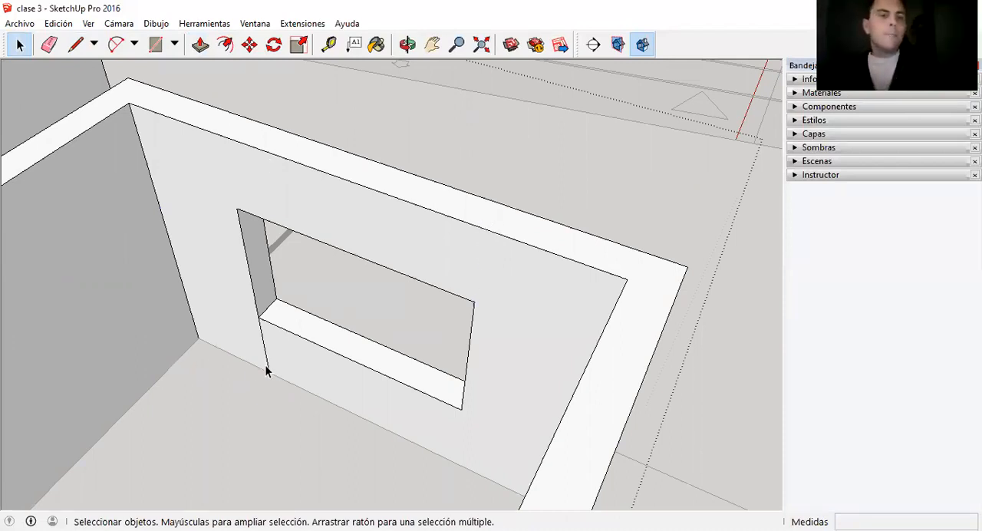
Turn off the edge display in the style's edit settings, view the model without edges, and turn the edges back on.
{"action": "middle_click_drag", "start_coordinate": [513, 329], "coordinate": [430, 411]}
{"action": "scroll", "coordinate": [430, 412], "scroll_direction": "down", "scroll_amount": 2}
{"action": "scroll", "coordinate": [428, 399], "scroll_direction": "down", "scroll_amount": 1}
{"action": "scroll", "coordinate": [416, 214], "scroll_direction": "up", "scroll_amount": 1}
{"action": "scroll", "coordinate": [475, 232], "scroll_direction": "down", "scroll_amount": 2}
{"action": "scroll", "coordinate": [460, 257], "scroll_direction": "down", "scroll_amount": 2}
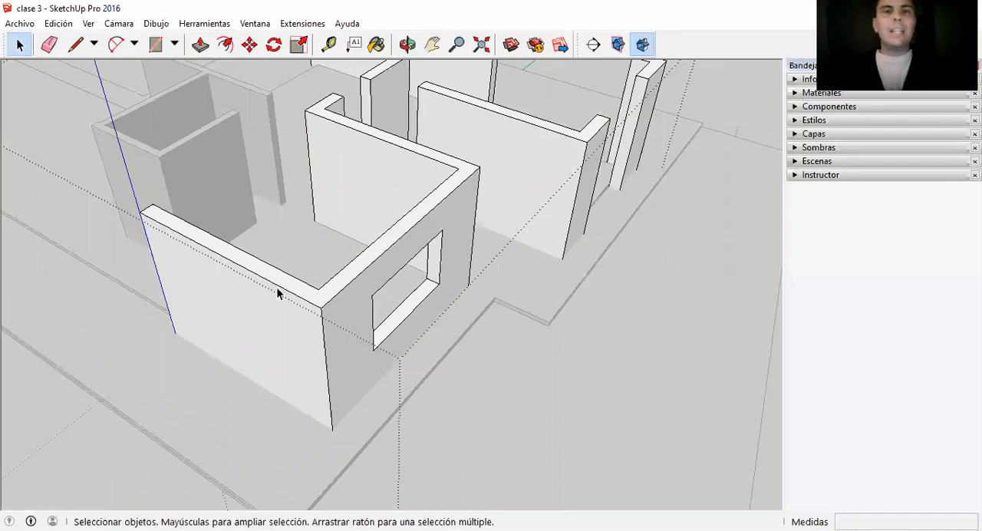
{"action": "left_click", "coordinate": [814, 121]}
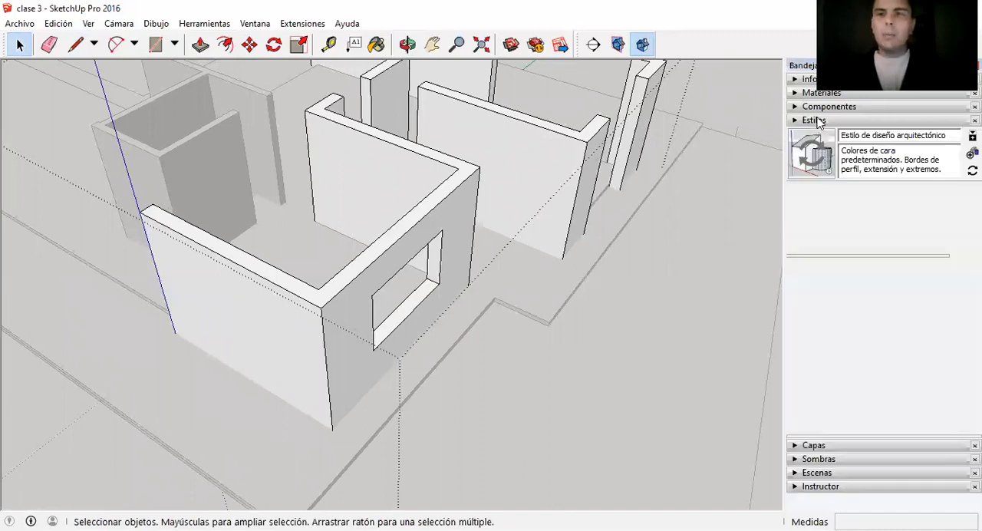
{"action": "left_click", "coordinate": [850, 193]}
{"action": "left_click", "coordinate": [796, 234]}
{"action": "middle_click_drag", "start_coordinate": [483, 262], "coordinate": [317, 137]}
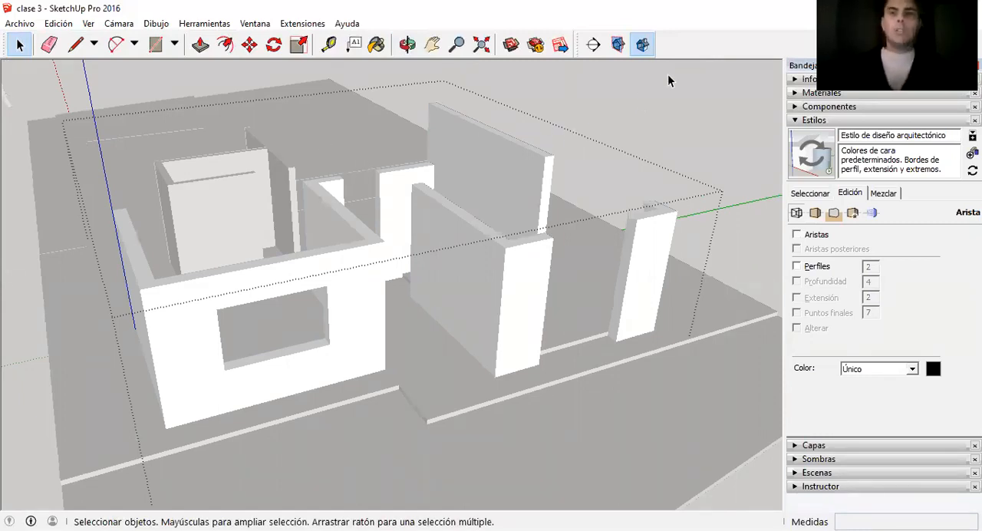
{"action": "left_click", "coordinate": [796, 234]}
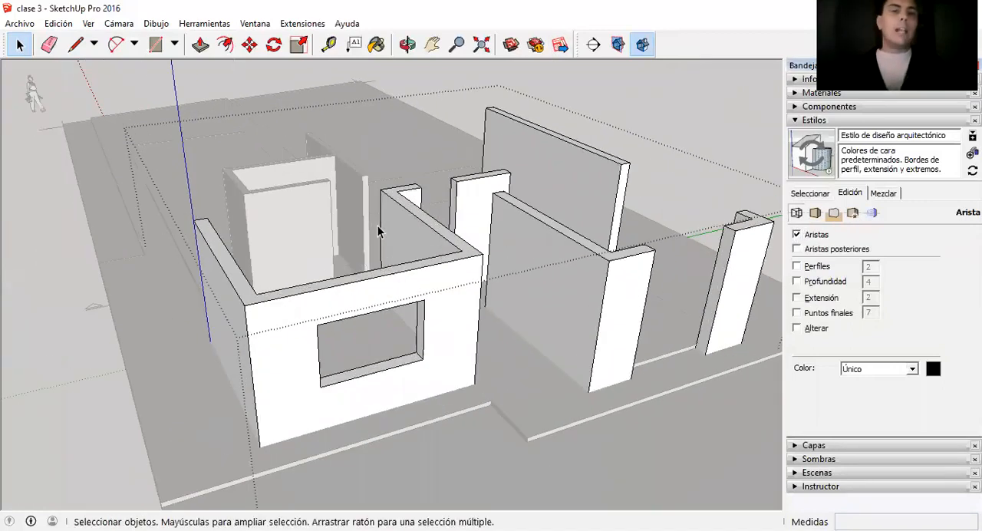
Examine the finished window opening with its sill and lintel from outside, along with the neighbouring walls.
{"action": "scroll", "coordinate": [381, 230], "scroll_direction": "up", "scroll_amount": 2}
{"action": "scroll", "coordinate": [413, 267], "scroll_direction": "up", "scroll_amount": 2}
{"action": "scroll", "coordinate": [333, 256], "scroll_direction": "down", "scroll_amount": 2}
{"action": "scroll", "coordinate": [275, 312], "scroll_direction": "up", "scroll_amount": 3}
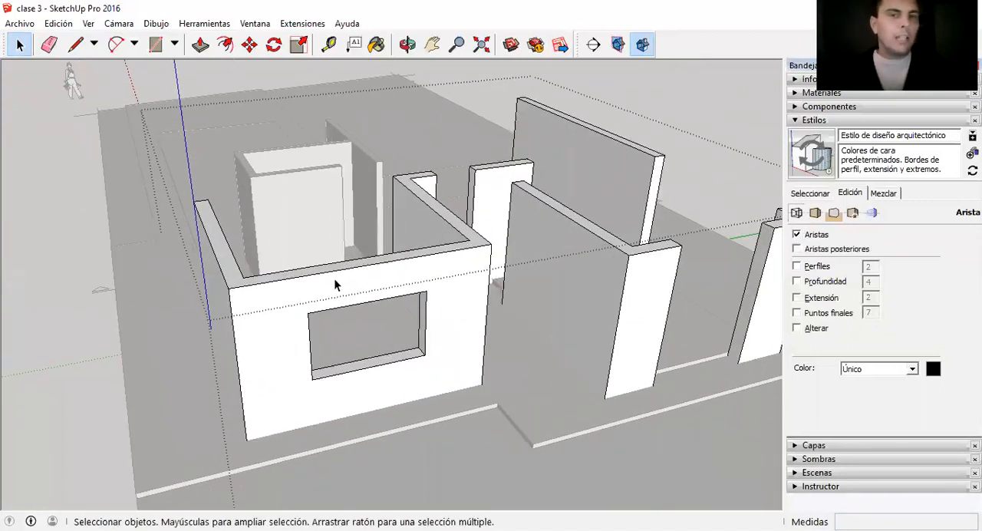
{"action": "scroll", "coordinate": [384, 276], "scroll_direction": "down", "scroll_amount": 2}
{"action": "scroll", "coordinate": [398, 294], "scroll_direction": "up", "scroll_amount": 2}
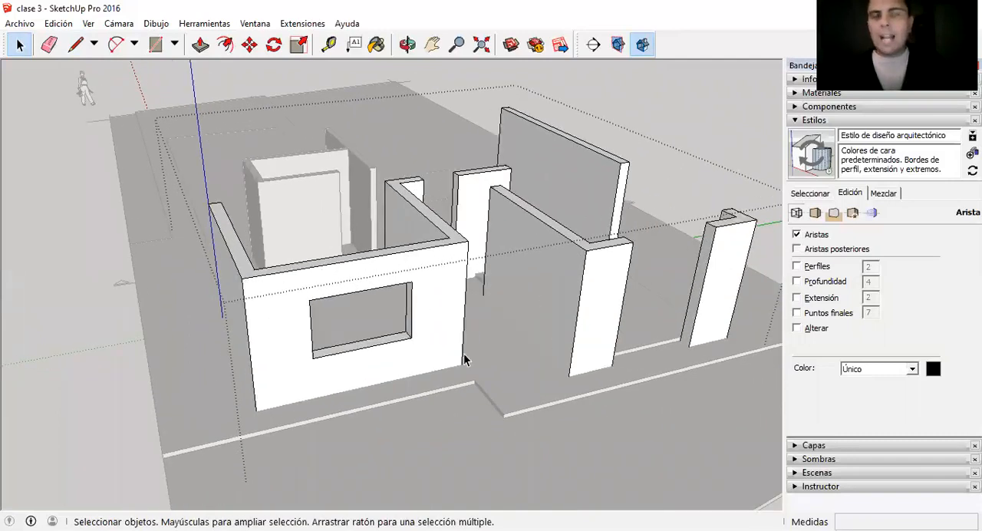
{"action": "middle_click_drag", "start_coordinate": [411, 301], "coordinate": [181, 298]}
{"action": "scroll", "coordinate": [286, 237], "scroll_direction": "up", "scroll_amount": 1}
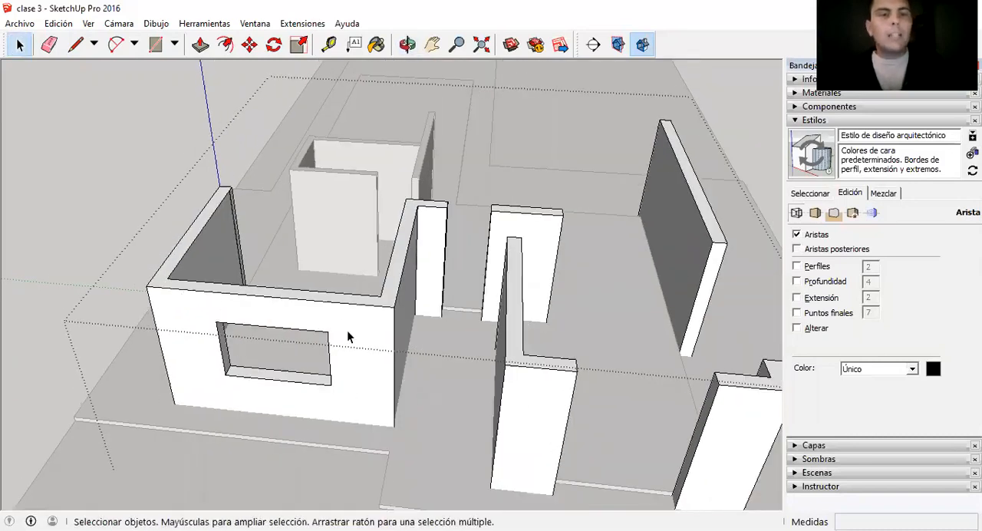
{"action": "middle_click_drag", "start_coordinate": [300, 298], "coordinate": [276, 283]}
{"action": "scroll", "coordinate": [277, 284], "scroll_direction": "down", "scroll_amount": 2}
{"action": "scroll", "coordinate": [286, 339], "scroll_direction": "up", "scroll_amount": 3}
{"action": "scroll", "coordinate": [219, 307], "scroll_direction": "up", "scroll_amount": 2}
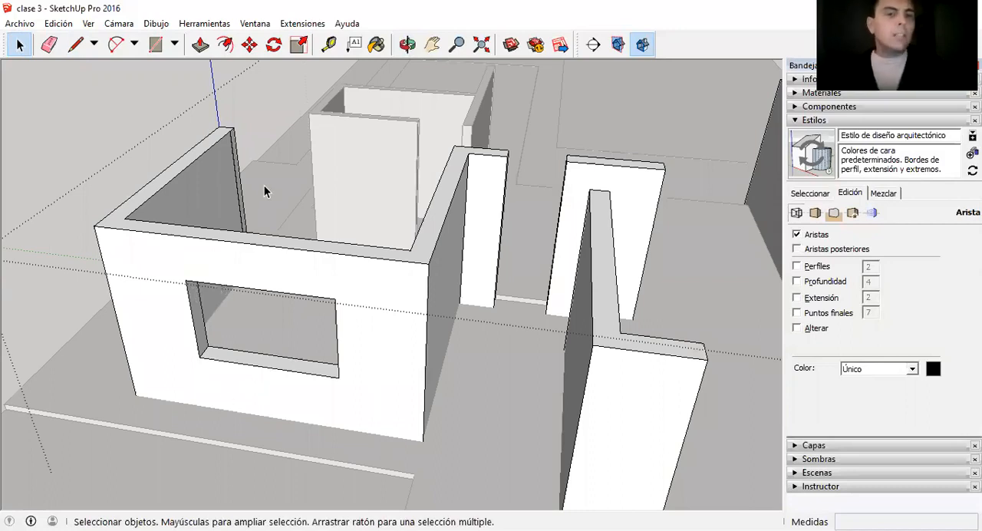
Measure the window opening's height along its outer jamb edge.
{"action": "scroll", "coordinate": [259, 193], "scroll_direction": "down", "scroll_amount": 3}
{"action": "scroll", "coordinate": [258, 248], "scroll_direction": "up", "scroll_amount": 3}
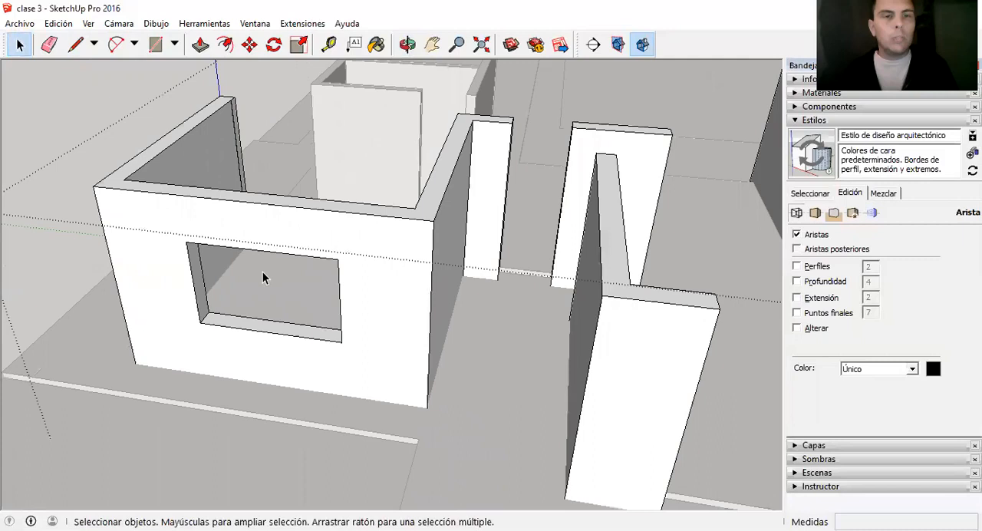
{"action": "key", "text": "t"}
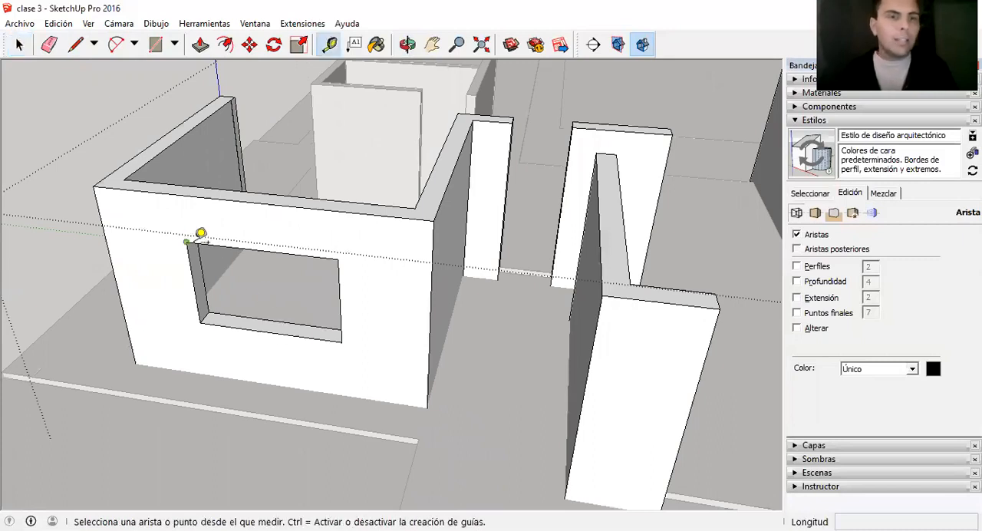
{"action": "left_click", "coordinate": [187, 242]}
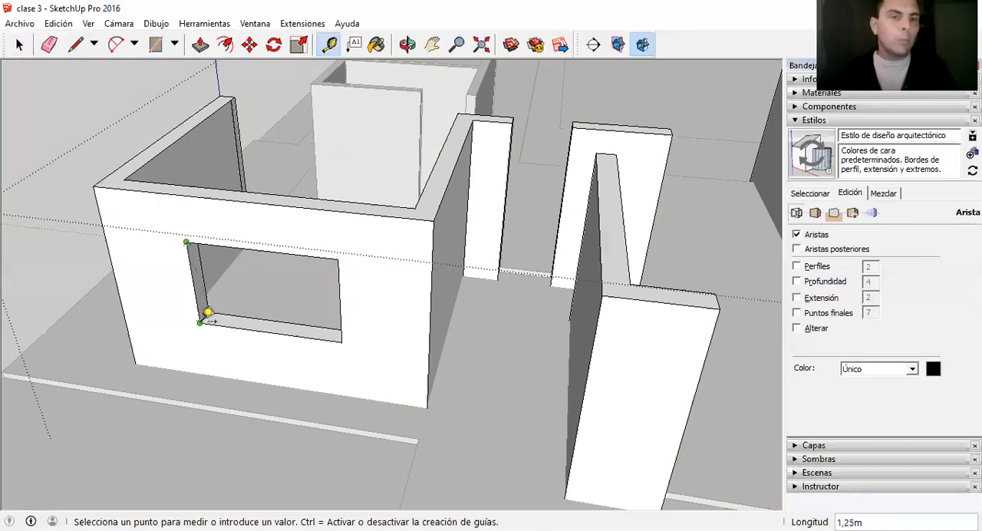
{"action": "key", "text": "space"}
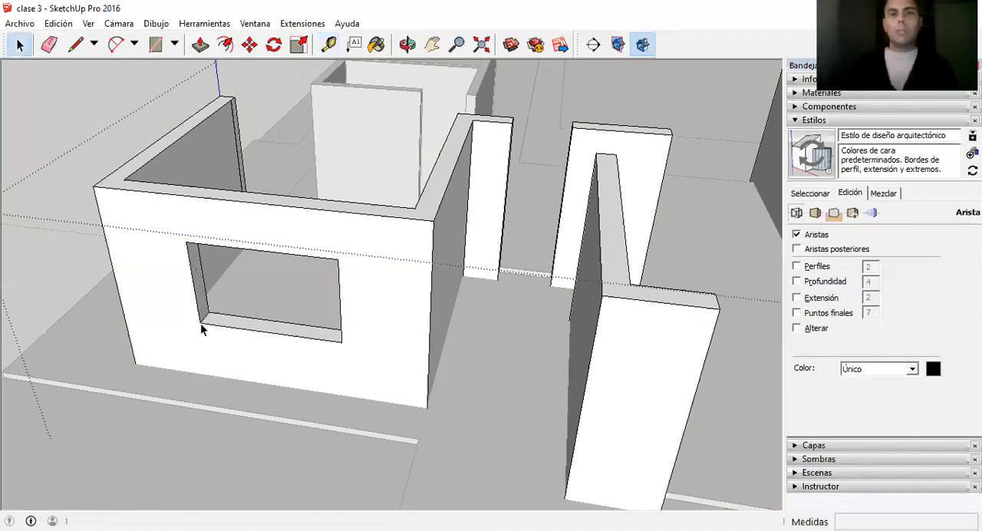
Draw a 2.05 m line up the doorway jamb edge from the floor and a line across the jamb face at that height.
{"action": "middle_click_drag", "start_coordinate": [202, 328], "coordinate": [253, 319]}
{"action": "scroll", "coordinate": [248, 290], "scroll_direction": "down", "scroll_amount": 1}
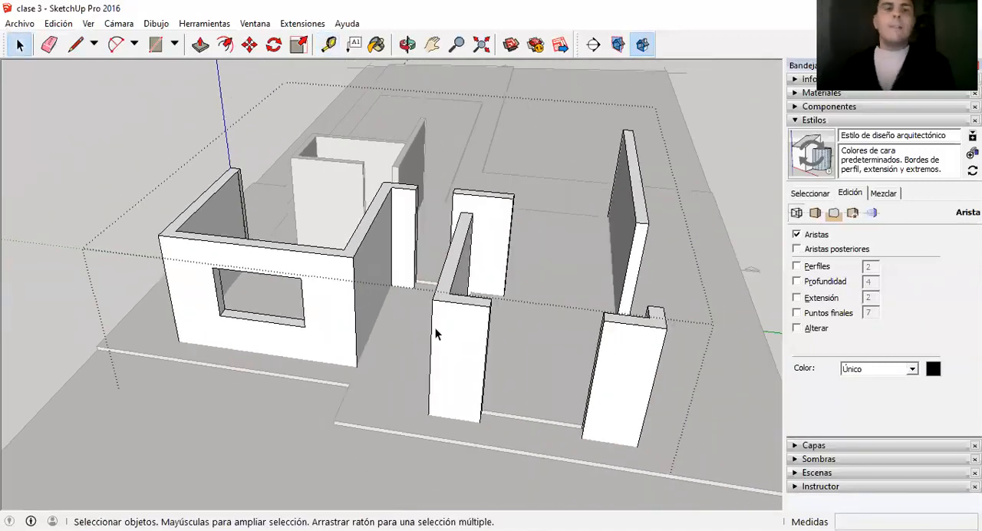
{"action": "scroll", "coordinate": [197, 238], "scroll_direction": "down", "scroll_amount": 1}
{"action": "scroll", "coordinate": [586, 337], "scroll_direction": "up", "scroll_amount": 1}
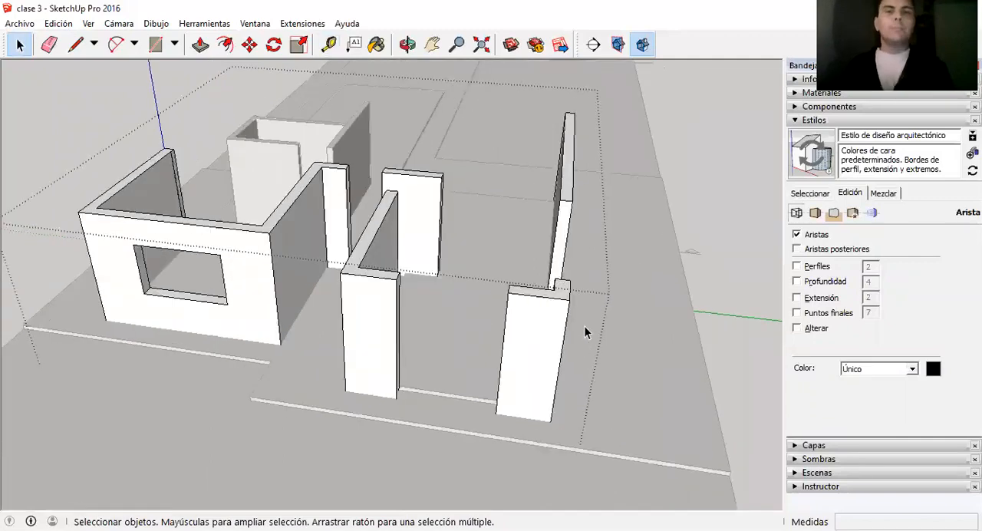
{"action": "scroll", "coordinate": [316, 220], "scroll_direction": "up", "scroll_amount": 1}
{"action": "middle_click_drag", "start_coordinate": [274, 256], "coordinate": [523, 202]}
{"action": "scroll", "coordinate": [523, 202], "scroll_direction": "up", "scroll_amount": 1}
{"action": "middle_click_drag", "start_coordinate": [490, 241], "coordinate": [286, 342]}
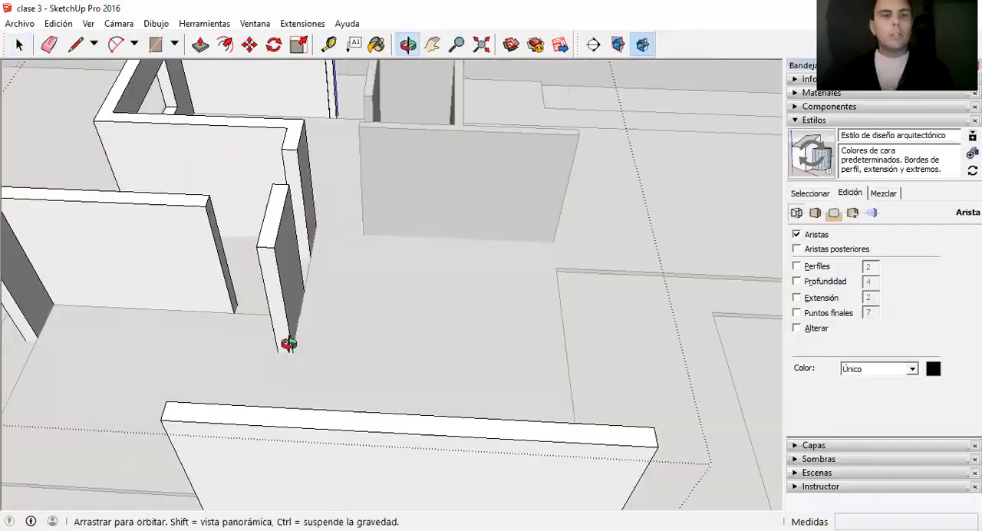
{"action": "scroll", "coordinate": [218, 252], "scroll_direction": "up", "scroll_amount": 1}
{"action": "scroll", "coordinate": [228, 263], "scroll_direction": "up", "scroll_amount": 1}
{"action": "mouse_move", "coordinate": [237, 271]}
{"action": "middle_mouse_down"}
{"action": "mouse_move", "coordinate": [254, 263]}
{"action": "mouse_move", "coordinate": [238, 281]}
{"action": "middle_mouse_up"}
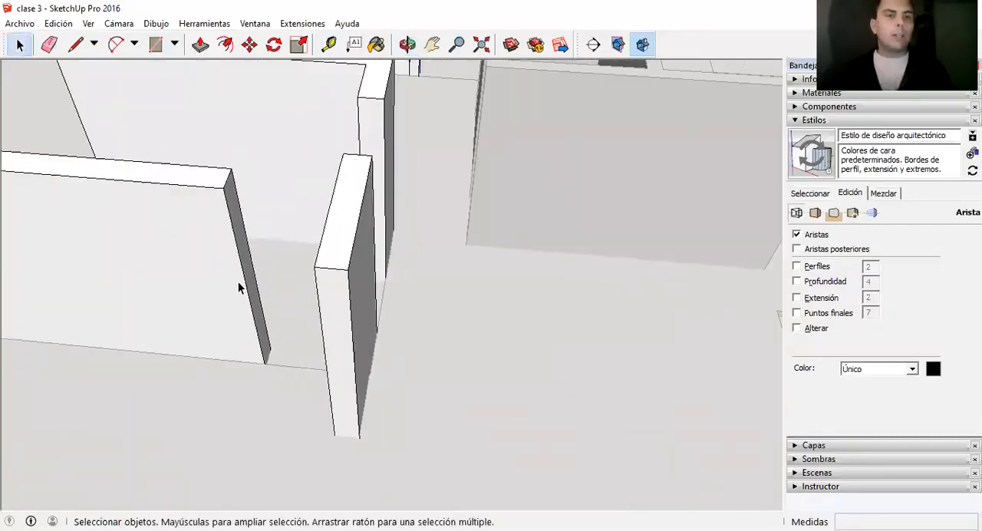
{"action": "scroll", "coordinate": [238, 282], "scroll_direction": "up", "scroll_amount": 1}
{"action": "key", "text": "l"}
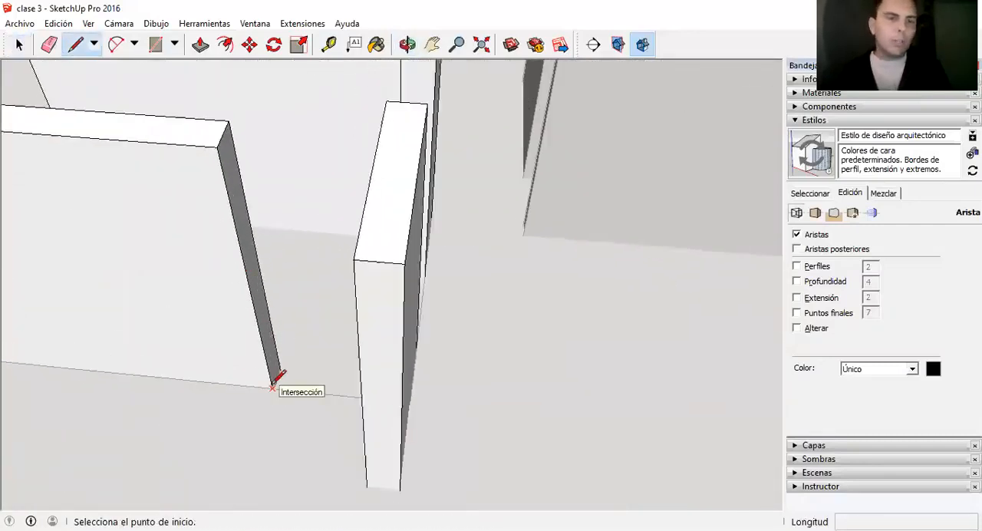
{"action": "left_click", "coordinate": [272, 389]}
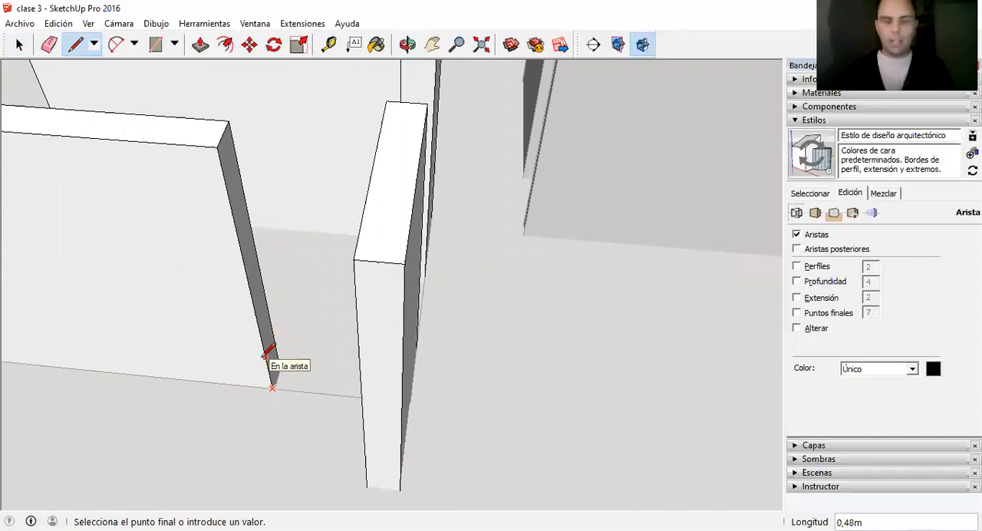
{"action": "type", "text": "2"}
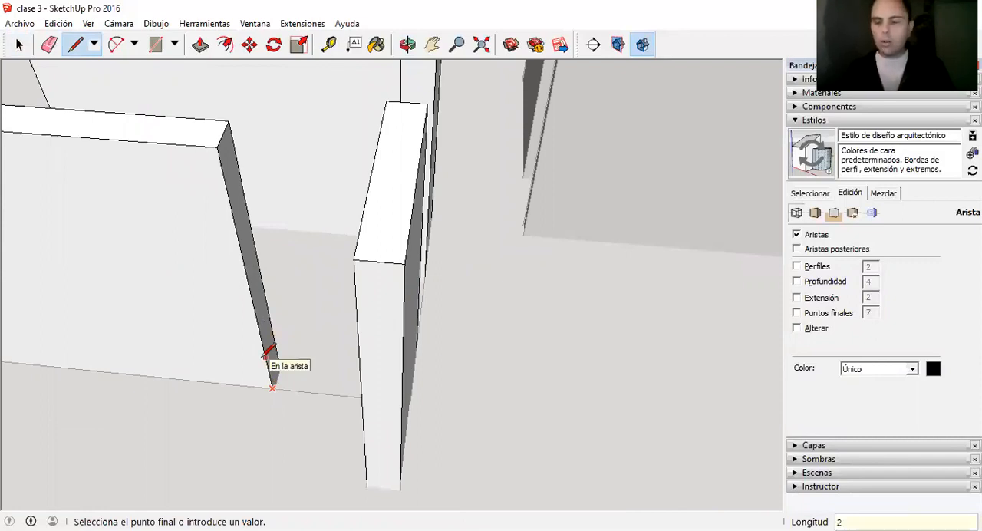
{"action": "type", "text": ",05"}
{"action": "key", "text": "Return"}
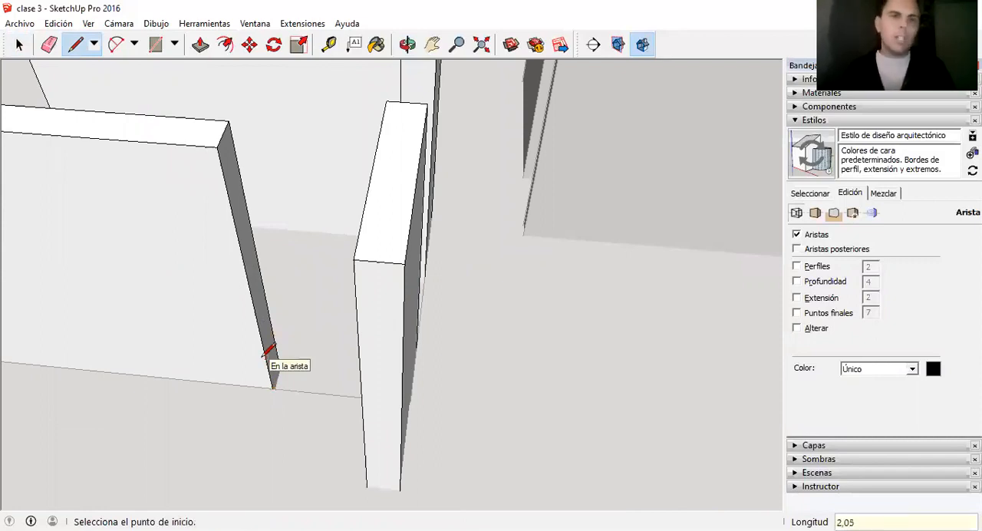
{"action": "left_click", "coordinate": [241, 225]}
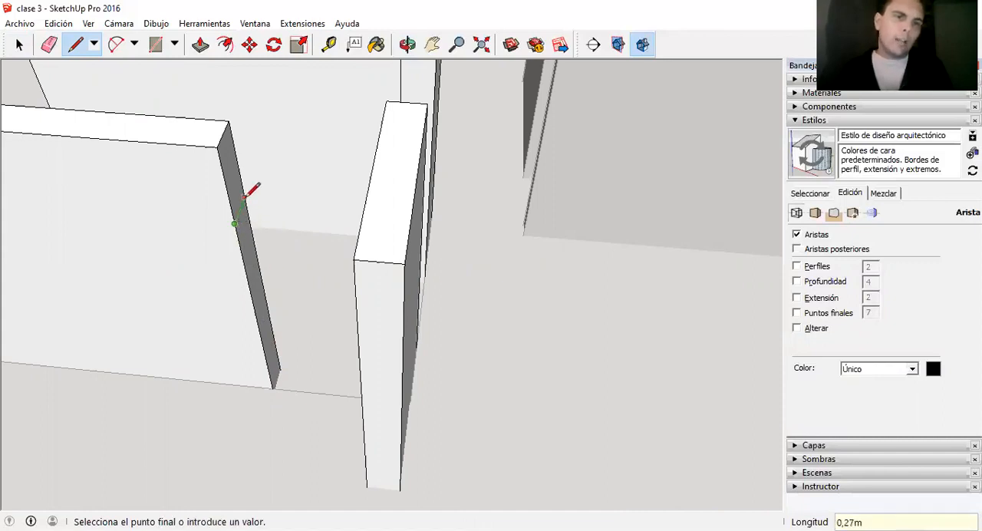
{"action": "left_click", "coordinate": [247, 198]}
Push/Pull the upper jamb face 0.97 m across the doorway to the opposite wall to form the door lintel.
{"action": "key", "text": "p"}
{"action": "left_click", "coordinate": [236, 201]}
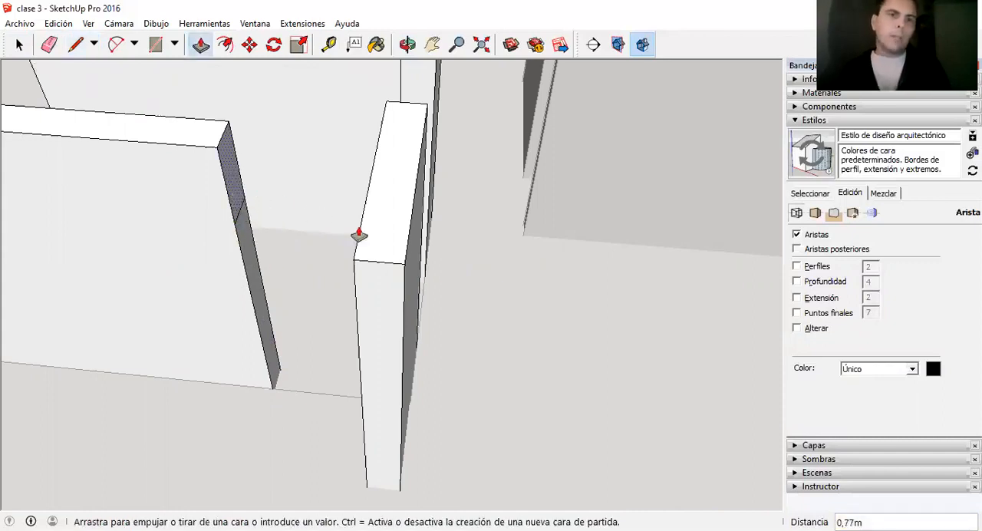
{"action": "left_click", "coordinate": [360, 232]}
{"action": "middle_click_drag", "start_coordinate": [360, 233], "coordinate": [720, 246]}
{"action": "scroll", "coordinate": [675, 243], "scroll_direction": "down", "scroll_amount": 2}
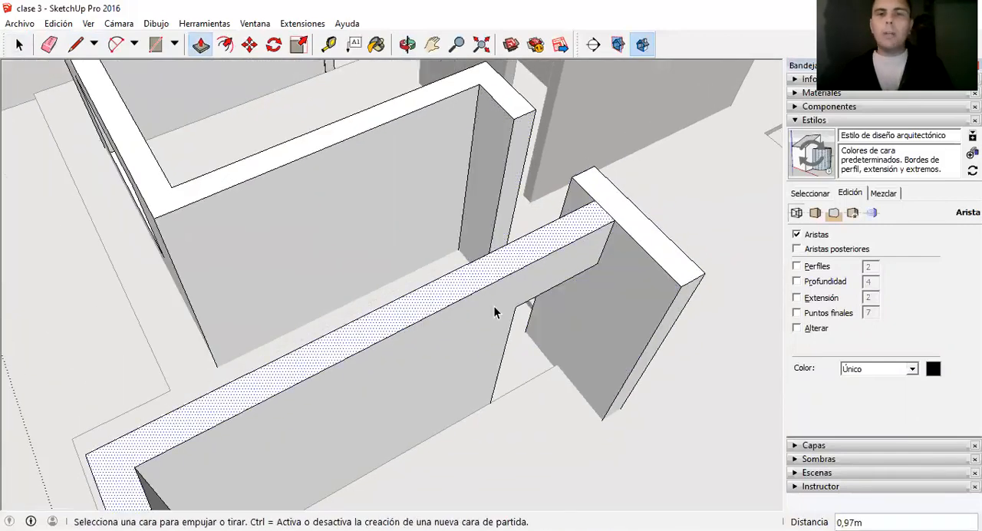
{"action": "key", "text": "space"}
{"action": "scroll", "coordinate": [499, 212], "scroll_direction": "down", "scroll_amount": 5}
{"action": "scroll", "coordinate": [501, 193], "scroll_direction": "up", "scroll_amount": 6}
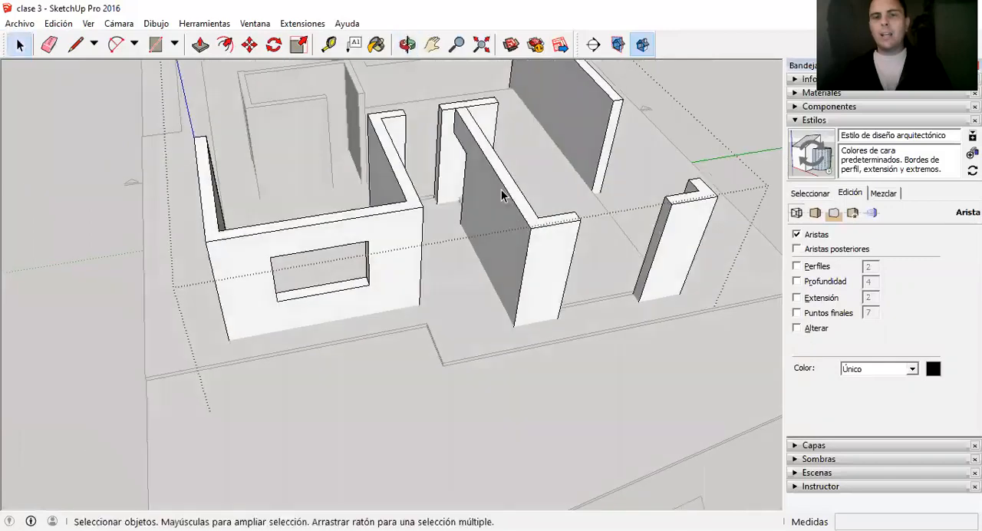
Inside the floor group, Push/Pull the slab's side face 0.27 m so the floor reaches the wall's outer face at the doorway.
{"action": "middle_click_drag", "start_coordinate": [445, 193], "coordinate": [422, 203]}
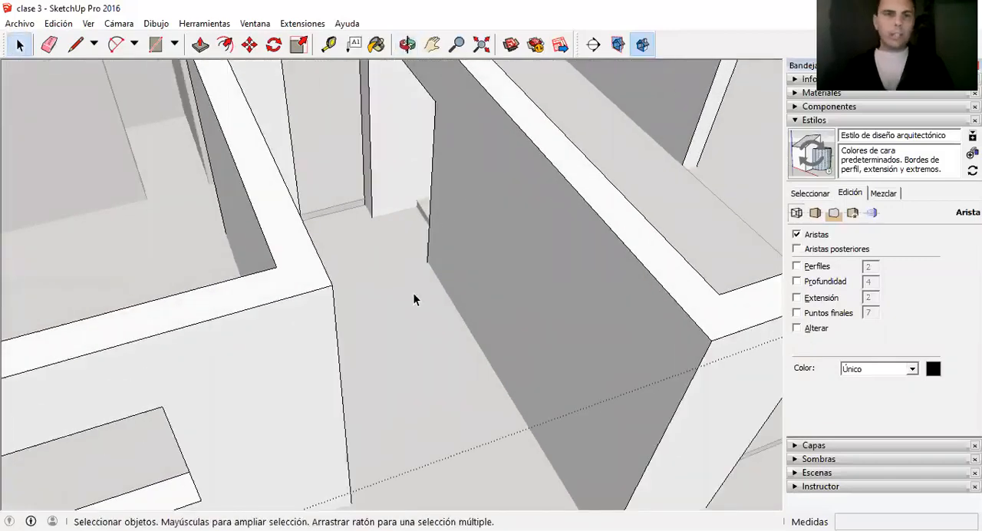
{"action": "scroll", "coordinate": [414, 299], "scroll_direction": "down", "scroll_amount": 4}
{"action": "scroll", "coordinate": [471, 218], "scroll_direction": "up", "scroll_amount": 3}
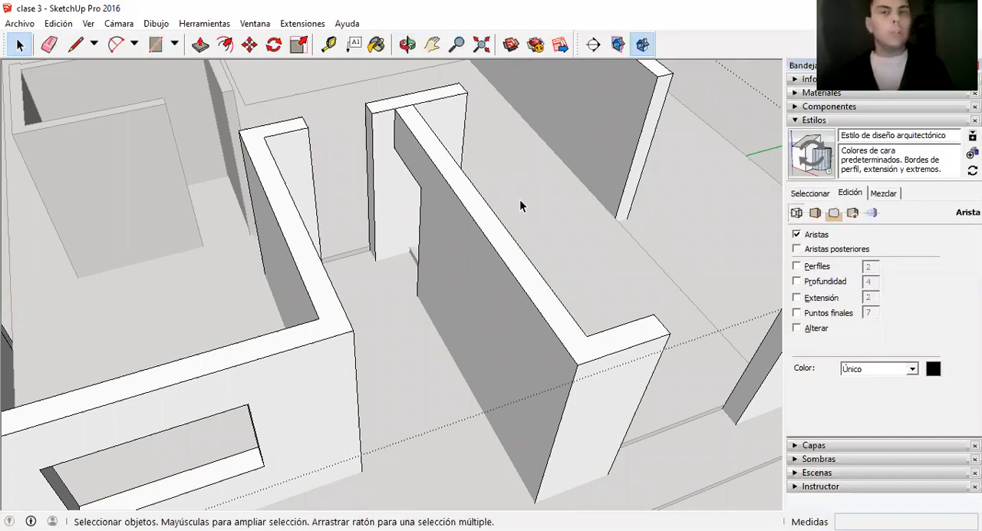
{"action": "scroll", "coordinate": [516, 201], "scroll_direction": "down", "scroll_amount": 2}
{"action": "scroll", "coordinate": [512, 202], "scroll_direction": "down", "scroll_amount": 1}
{"action": "scroll", "coordinate": [529, 258], "scroll_direction": "down", "scroll_amount": 2}
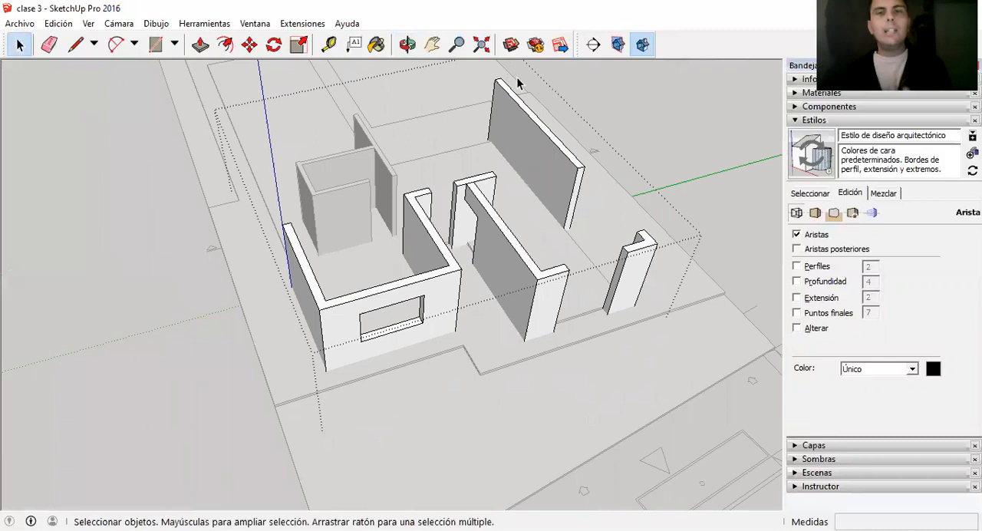
{"action": "scroll", "coordinate": [593, 210], "scroll_direction": "up", "scroll_amount": 2}
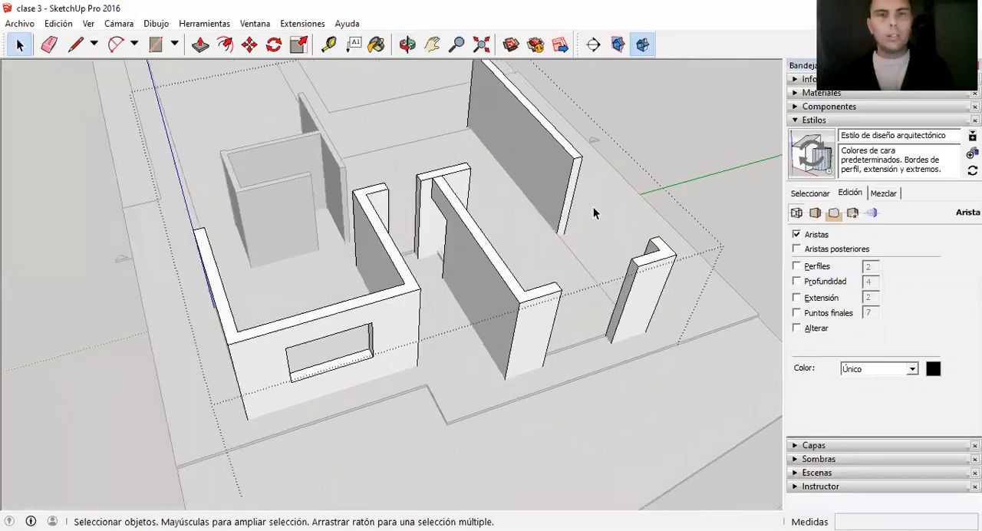
{"action": "double_click", "coordinate": [575, 326]}
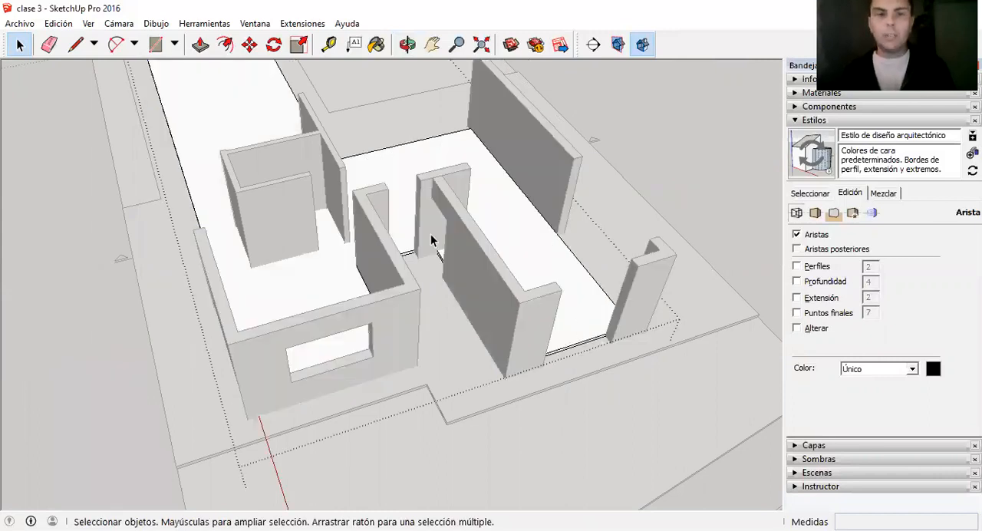
{"action": "scroll", "coordinate": [438, 257], "scroll_direction": "up", "scroll_amount": 5}
{"action": "scroll", "coordinate": [452, 300], "scroll_direction": "up", "scroll_amount": 3}
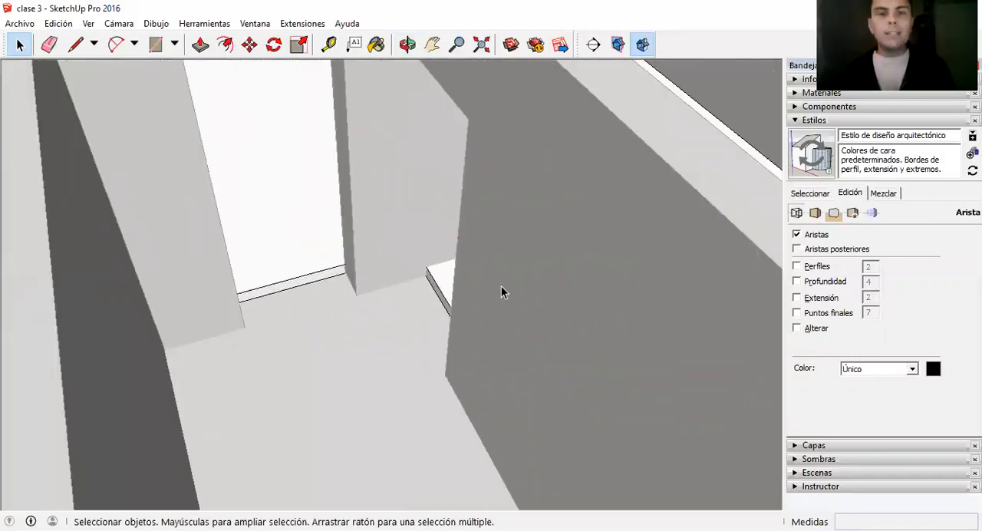
{"action": "scroll", "coordinate": [460, 277], "scroll_direction": "up", "scroll_amount": 2}
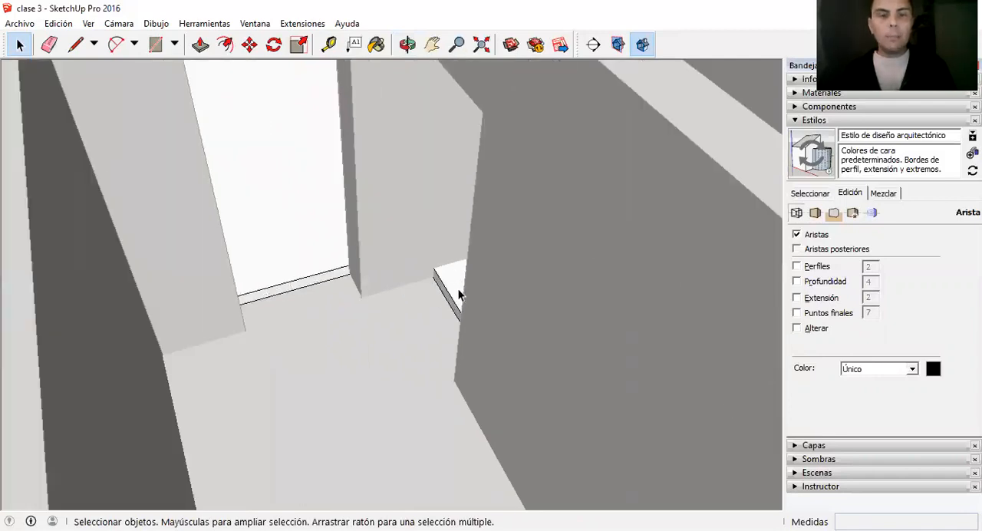
{"action": "key", "text": "p"}
{"action": "left_click", "coordinate": [450, 308]}
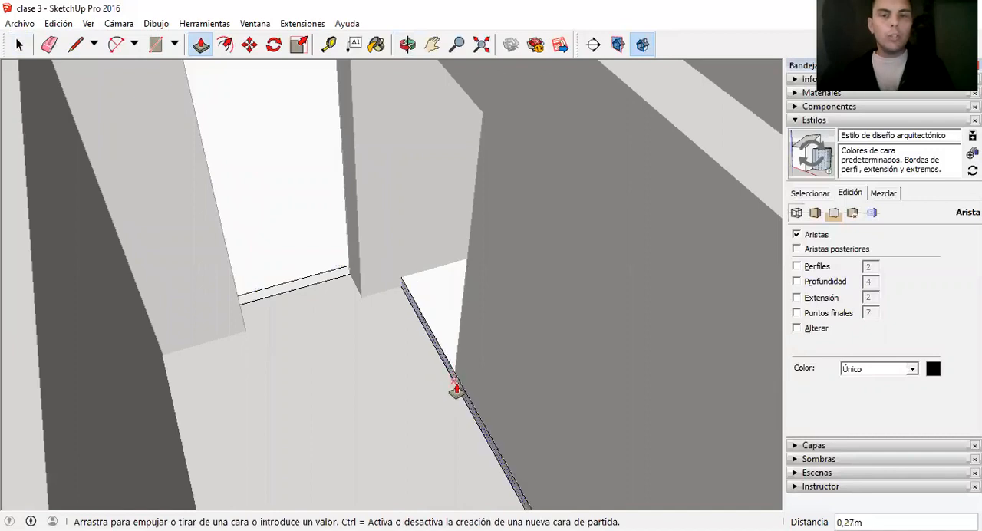
{"action": "left_click", "coordinate": [458, 388]}
{"action": "scroll", "coordinate": [520, 358], "scroll_direction": "down", "scroll_amount": 3}
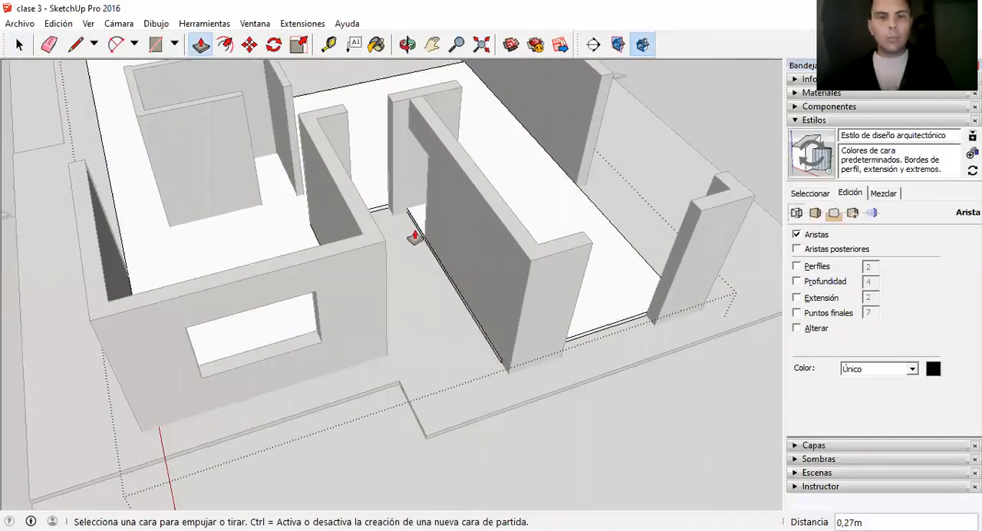
{"action": "scroll", "coordinate": [499, 311], "scroll_direction": "up", "scroll_amount": 4}
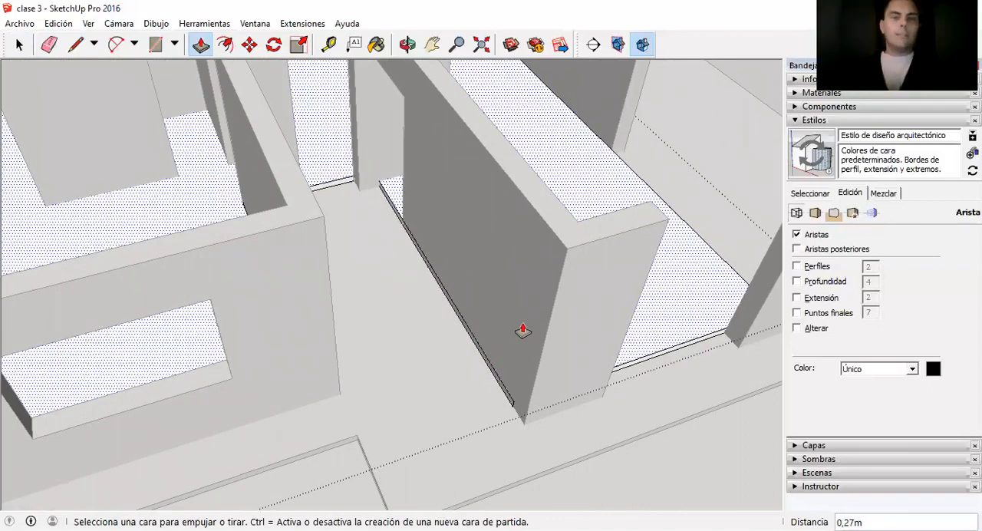
{"action": "scroll", "coordinate": [499, 351], "scroll_direction": "up", "scroll_amount": 3}
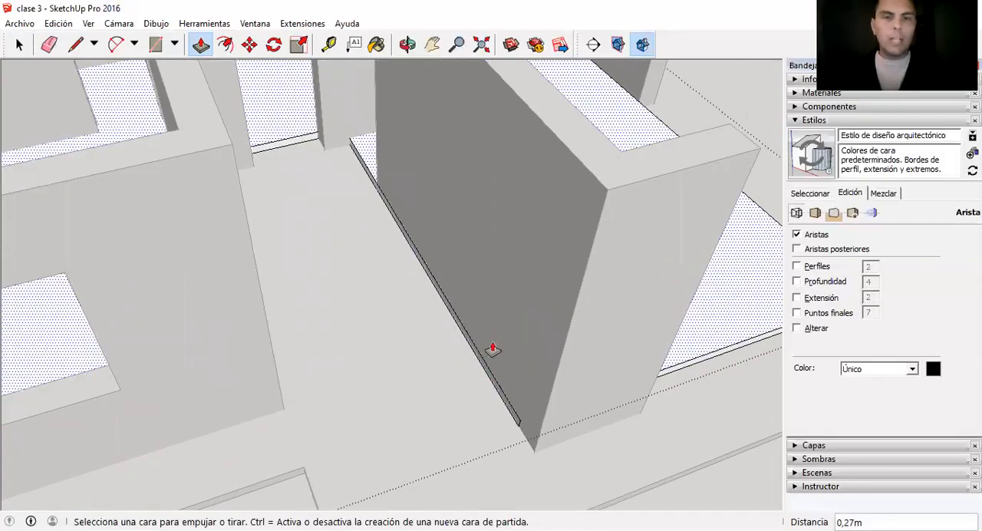
Draw a 0.10 m vertical line across the floor slab's side face where it meets the doorway jamb.
{"action": "scroll", "coordinate": [502, 354], "scroll_direction": "down", "scroll_amount": 3}
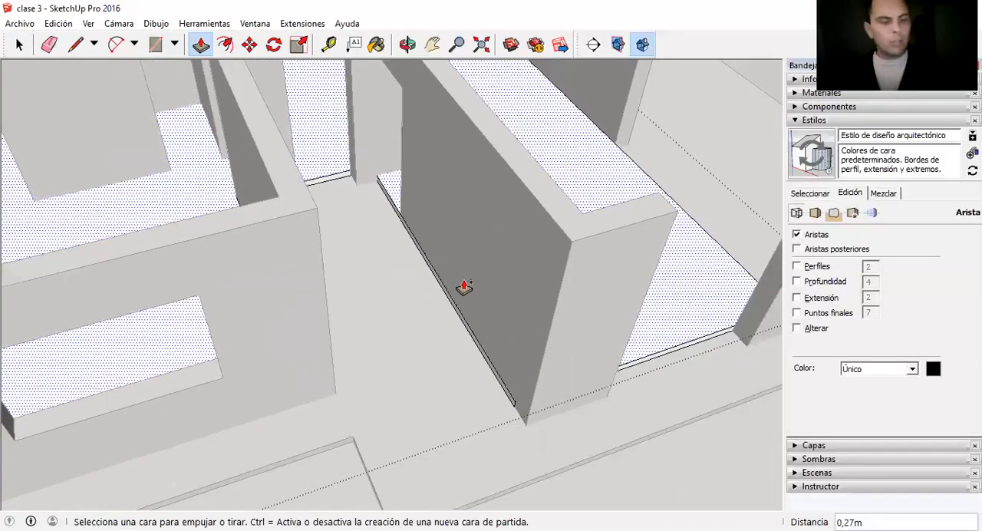
{"action": "scroll", "coordinate": [421, 157], "scroll_direction": "up", "scroll_amount": 2}
{"action": "scroll", "coordinate": [422, 157], "scroll_direction": "up", "scroll_amount": 4}
{"action": "middle_click_drag", "start_coordinate": [313, 138], "coordinate": [578, 255]}
{"action": "scroll", "coordinate": [491, 269], "scroll_direction": "up", "scroll_amount": 3}
{"action": "scroll", "coordinate": [97, 298], "scroll_direction": "up", "scroll_amount": 3}
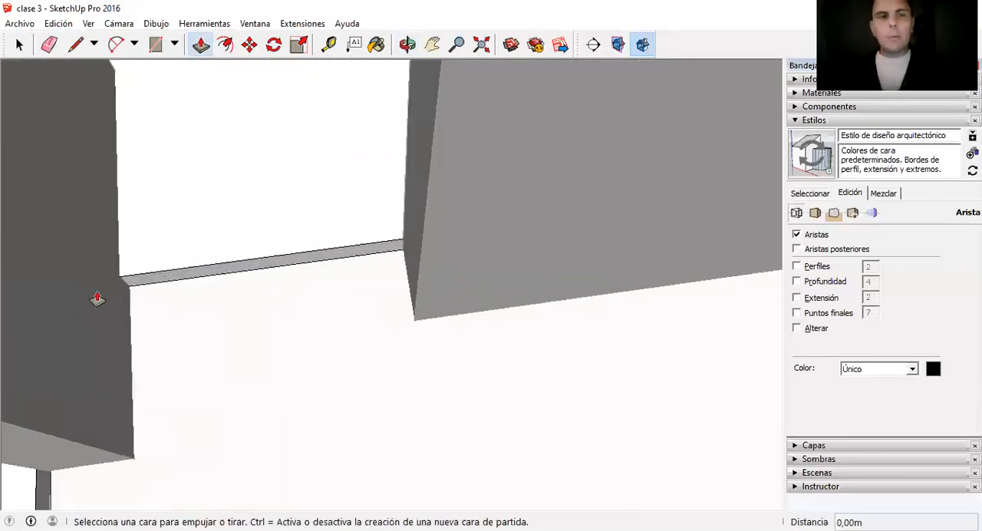
{"action": "key", "text": "l"}
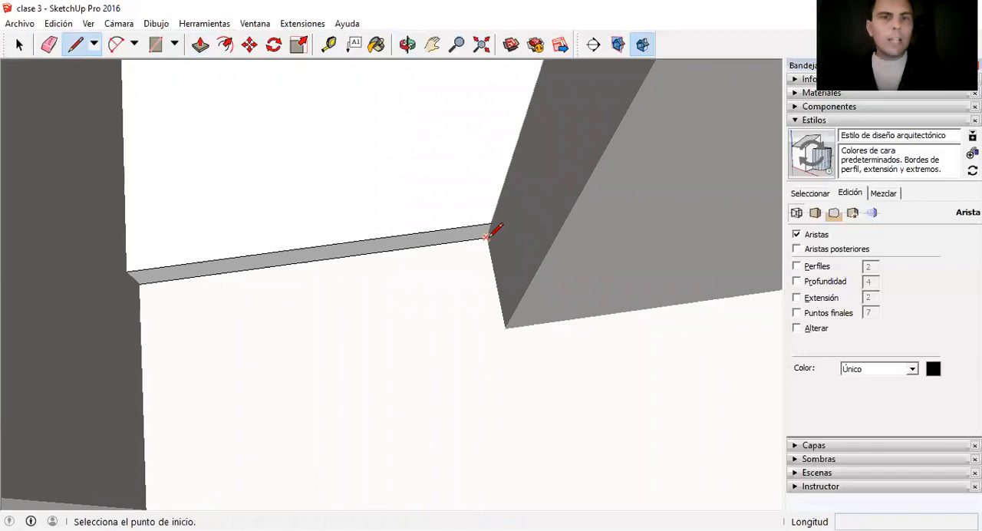
{"action": "left_click", "coordinate": [490, 225]}
{"action": "left_click", "coordinate": [491, 224]}
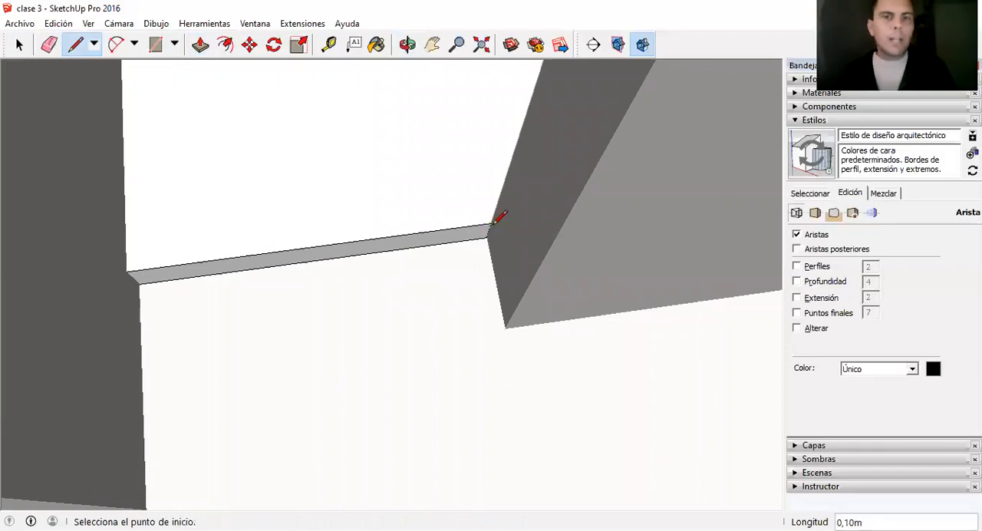
Push/Pull only the doorway part of the slab's side face to the wall's outer corner and leave the floor group.
{"action": "key", "text": "space"}
{"action": "left_click", "coordinate": [468, 234]}
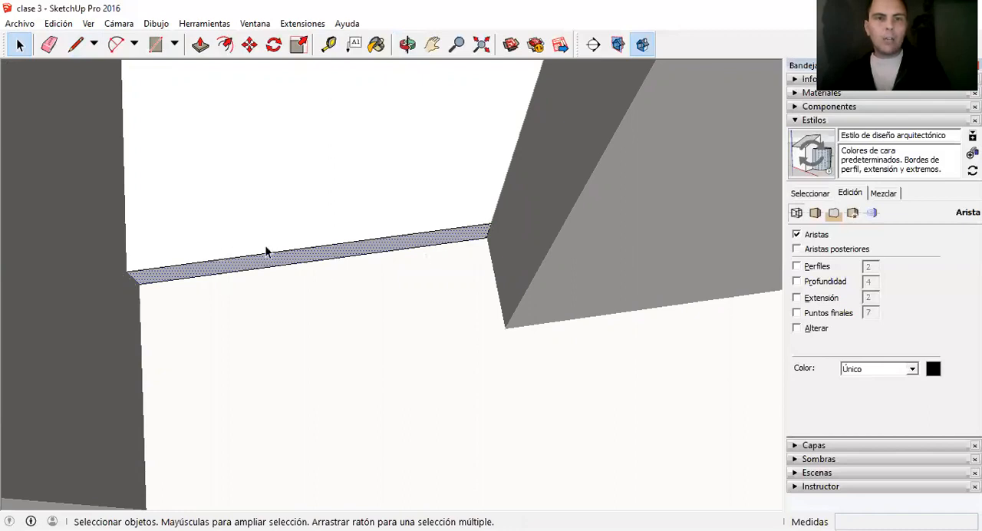
{"action": "scroll", "coordinate": [285, 247], "scroll_direction": "down", "scroll_amount": 3}
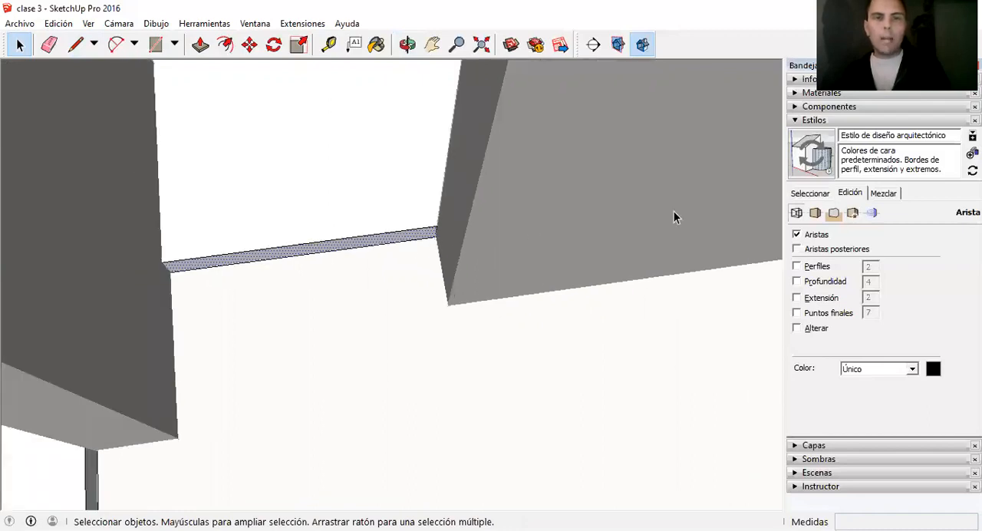
{"action": "key", "text": "p"}
{"action": "left_click_drag", "start_coordinate": [411, 242], "coordinate": [449, 306]}
{"action": "left_click", "coordinate": [450, 305]}
{"action": "key", "text": "space"}
{"action": "middle_click_drag", "start_coordinate": [552, 295], "coordinate": [11, 169]}
{"action": "scroll", "coordinate": [313, 247], "scroll_direction": "down", "scroll_amount": 4}
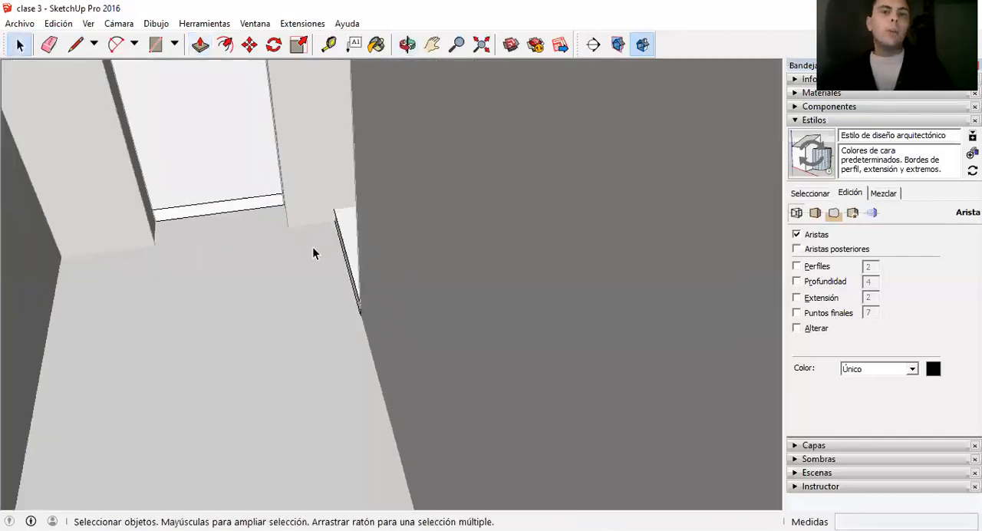
{"action": "middle_click_drag", "start_coordinate": [354, 271], "coordinate": [381, 380]}
{"action": "left_click", "coordinate": [413, 304]}
Examine the doorway's lintel and the floor's fit at its threshold from outside the house.
{"action": "scroll", "coordinate": [345, 300], "scroll_direction": "down", "scroll_amount": 2}
{"action": "scroll", "coordinate": [343, 284], "scroll_direction": "up", "scroll_amount": 3}
{"action": "scroll", "coordinate": [390, 275], "scroll_direction": "down", "scroll_amount": 2}
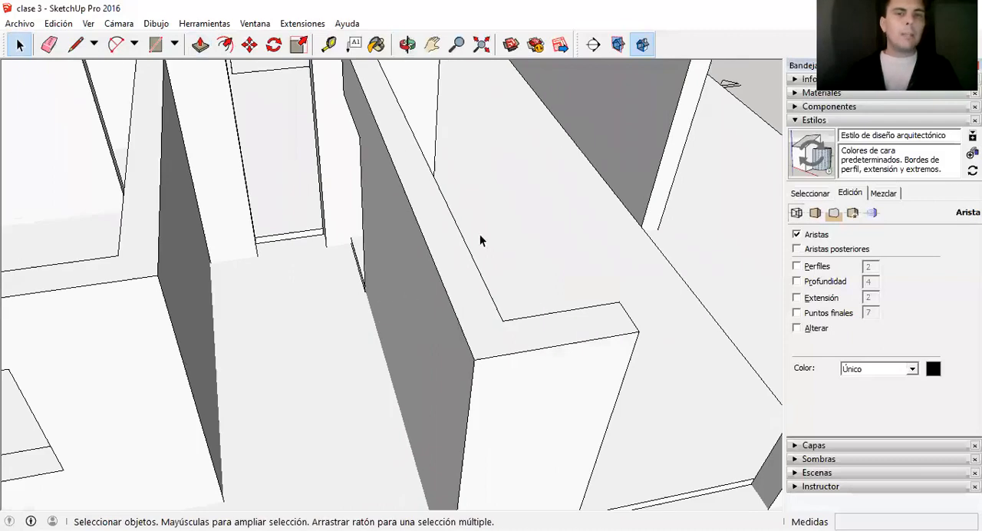
{"action": "scroll", "coordinate": [438, 269], "scroll_direction": "down", "scroll_amount": 2}
{"action": "scroll", "coordinate": [410, 290], "scroll_direction": "up", "scroll_amount": 1}
{"action": "scroll", "coordinate": [416, 296], "scroll_direction": "down", "scroll_amount": 3}
{"action": "middle_click_drag", "start_coordinate": [411, 324], "coordinate": [423, 169]}
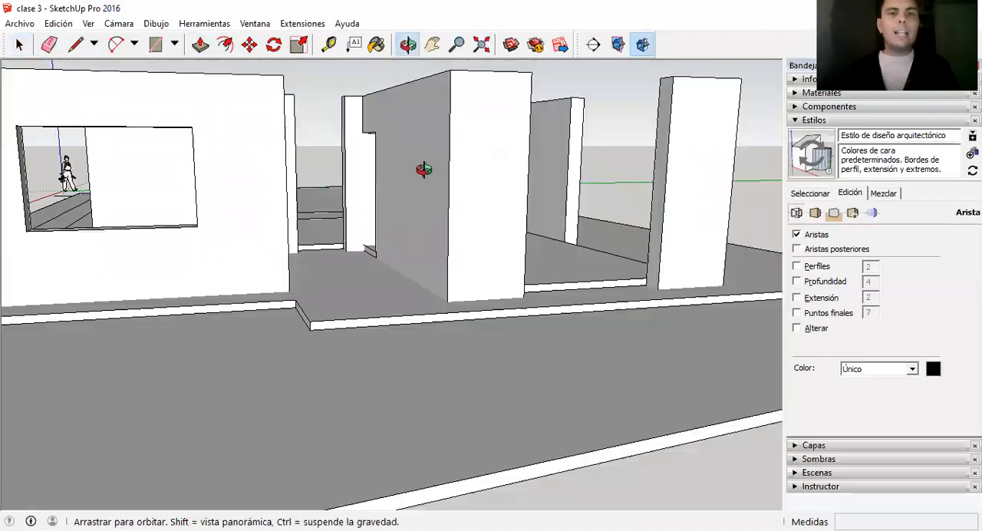
{"action": "scroll", "coordinate": [407, 205], "scroll_direction": "up", "scroll_amount": 3}
{"action": "middle_click_drag", "start_coordinate": [488, 226], "coordinate": [436, 208]}
{"action": "scroll", "coordinate": [436, 209], "scroll_direction": "down", "scroll_amount": 1}
{"action": "scroll", "coordinate": [434, 210], "scroll_direction": "up", "scroll_amount": 1}
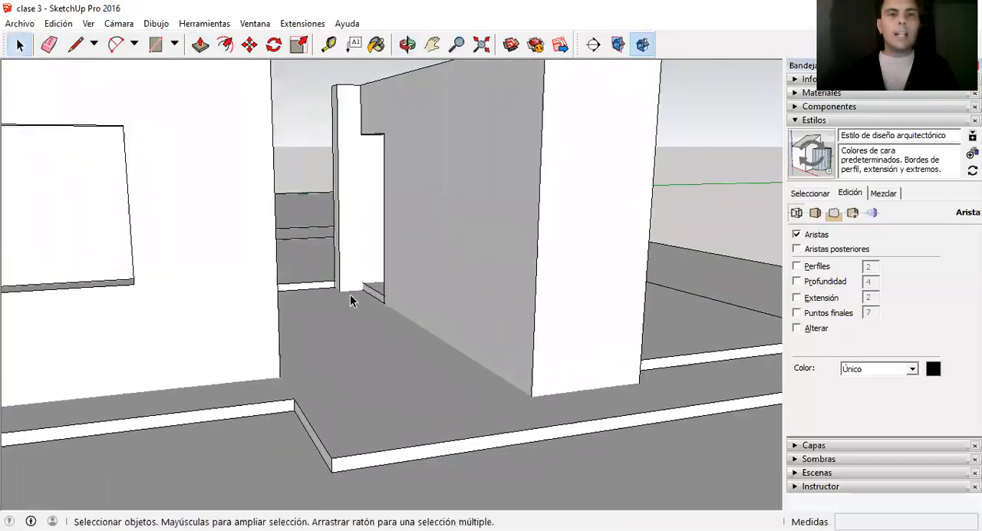
{"action": "scroll", "coordinate": [350, 299], "scroll_direction": "up", "scroll_amount": 2}
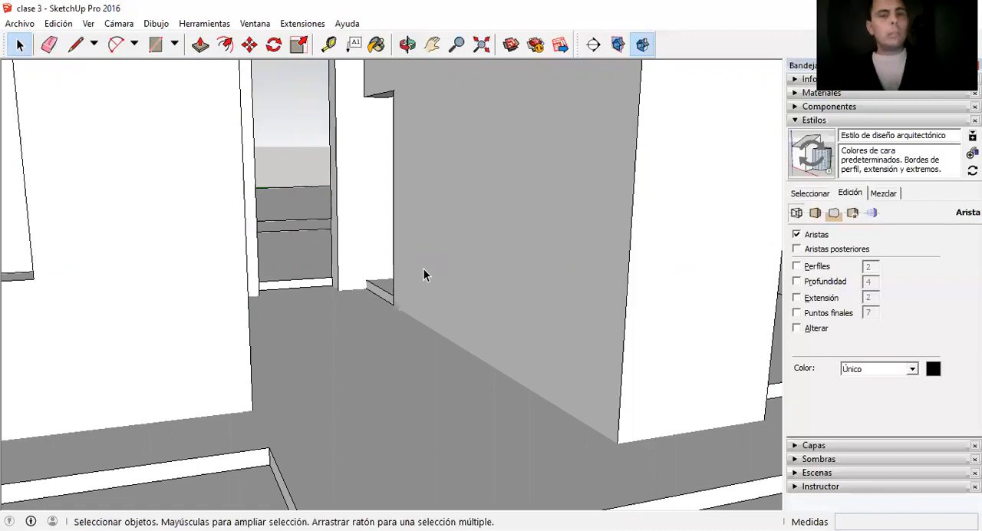
{"action": "scroll", "coordinate": [400, 305], "scroll_direction": "down", "scroll_amount": 2}
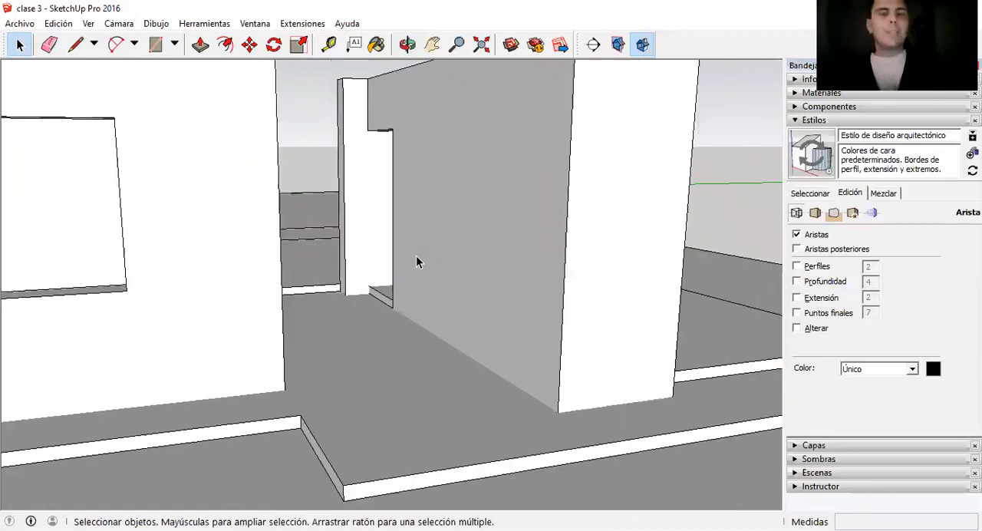
{"action": "scroll", "coordinate": [403, 297], "scroll_direction": "down", "scroll_amount": 2}
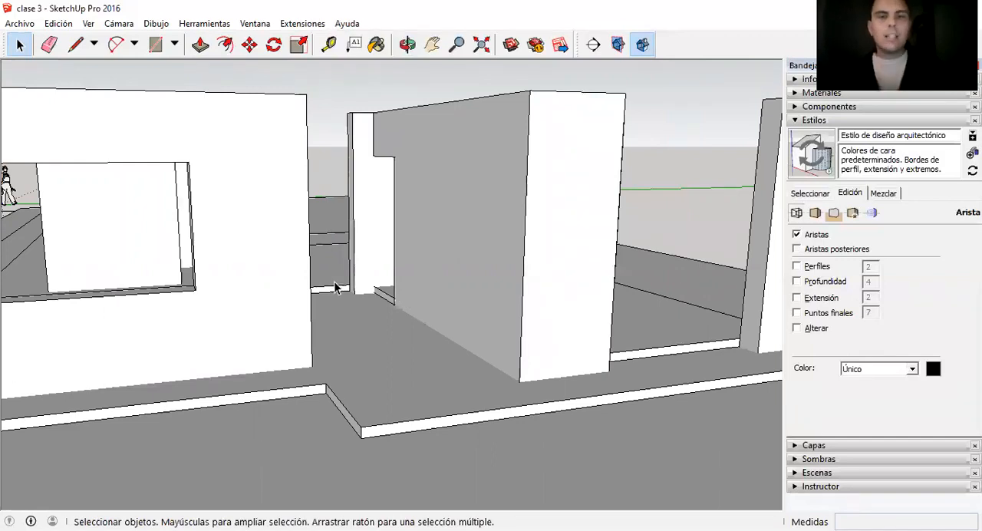
{"action": "scroll", "coordinate": [383, 289], "scroll_direction": "down", "scroll_amount": 2}
{"action": "scroll", "coordinate": [382, 288], "scroll_direction": "down", "scroll_amount": 1}
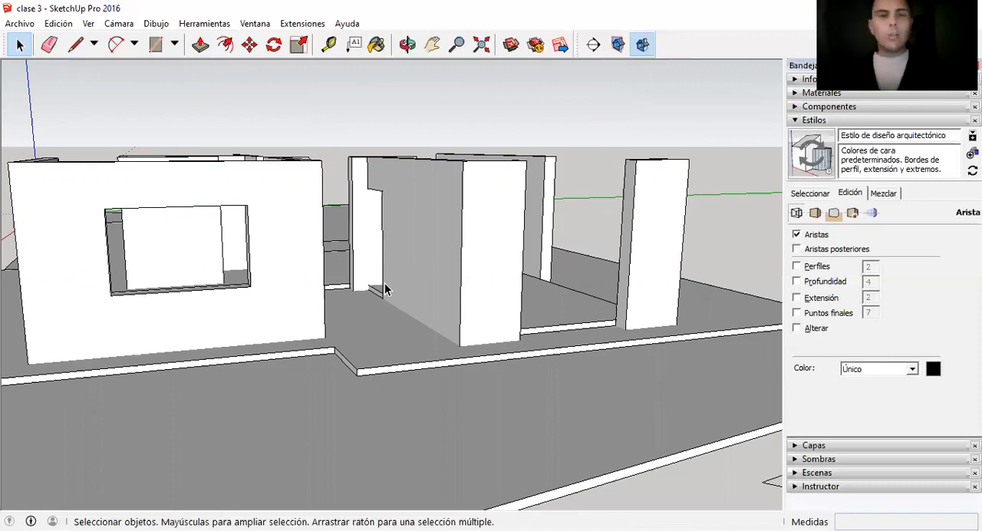
{"action": "scroll", "coordinate": [394, 291], "scroll_direction": "down", "scroll_amount": 3}
{"action": "scroll", "coordinate": [268, 187], "scroll_direction": "up", "scroll_amount": 4}
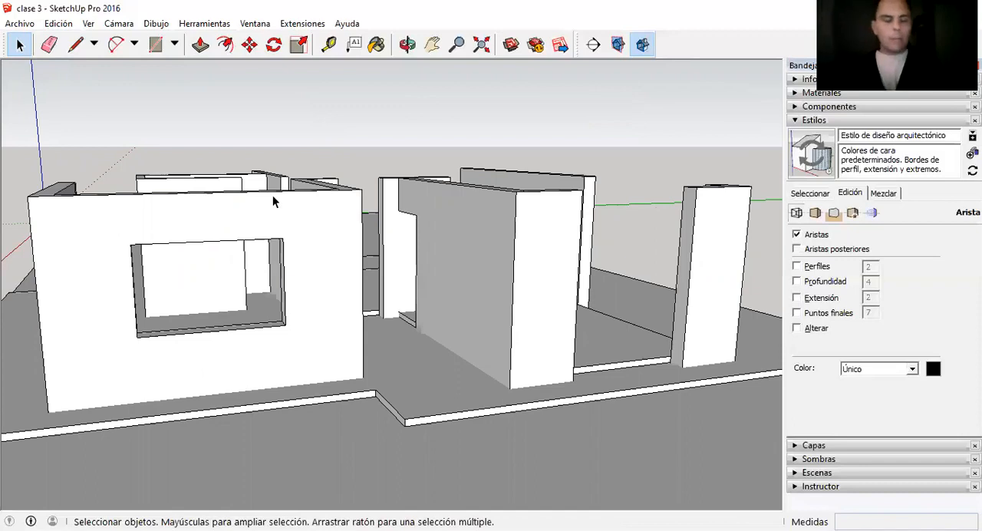
{"action": "scroll", "coordinate": [309, 242], "scroll_direction": "down", "scroll_amount": 2}
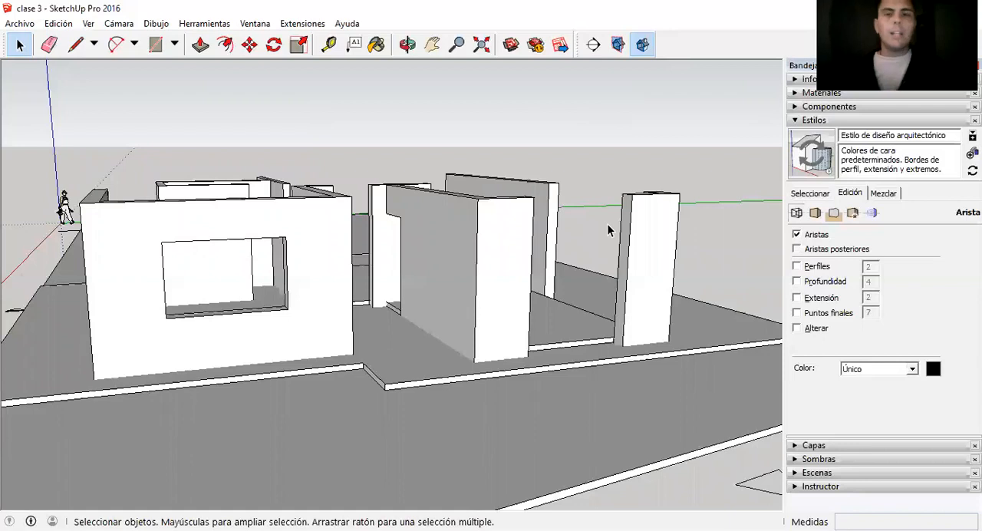
{"action": "scroll", "coordinate": [387, 282], "scroll_direction": "down", "scroll_amount": 2}
{"action": "scroll", "coordinate": [387, 282], "scroll_direction": "up", "scroll_amount": 3}
{"action": "scroll", "coordinate": [482, 311], "scroll_direction": "down", "scroll_amount": 2}
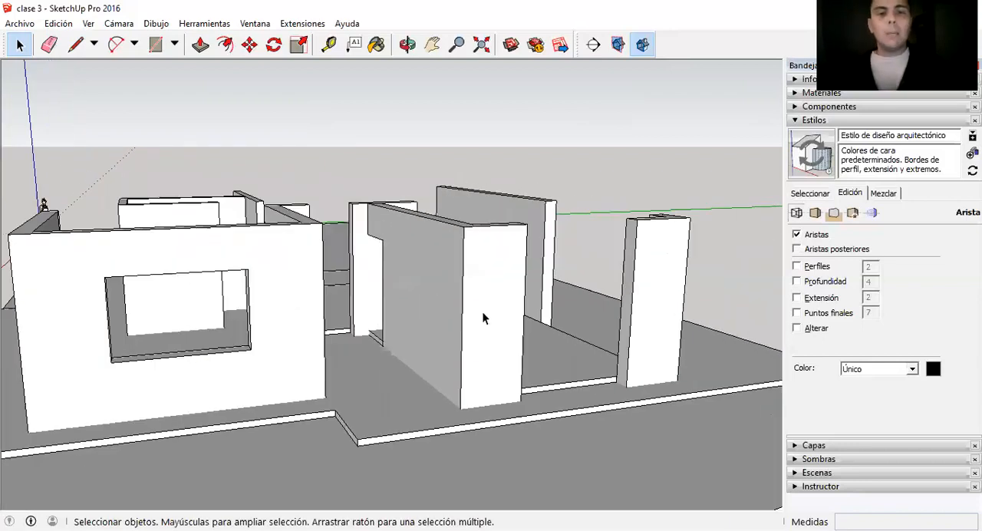
{"action": "scroll", "coordinate": [437, 235], "scroll_direction": "up", "scroll_amount": 1}
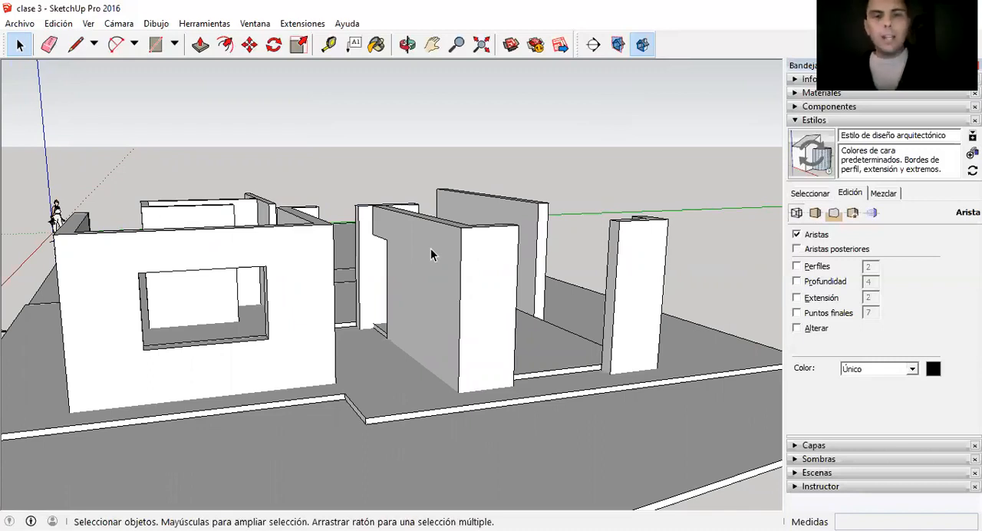
{"action": "scroll", "coordinate": [432, 247], "scroll_direction": "down", "scroll_amount": 1}
{"action": "middle_click_drag", "start_coordinate": [460, 274], "coordinate": [419, 193]}
{"action": "scroll", "coordinate": [395, 309], "scroll_direction": "up", "scroll_amount": 1}
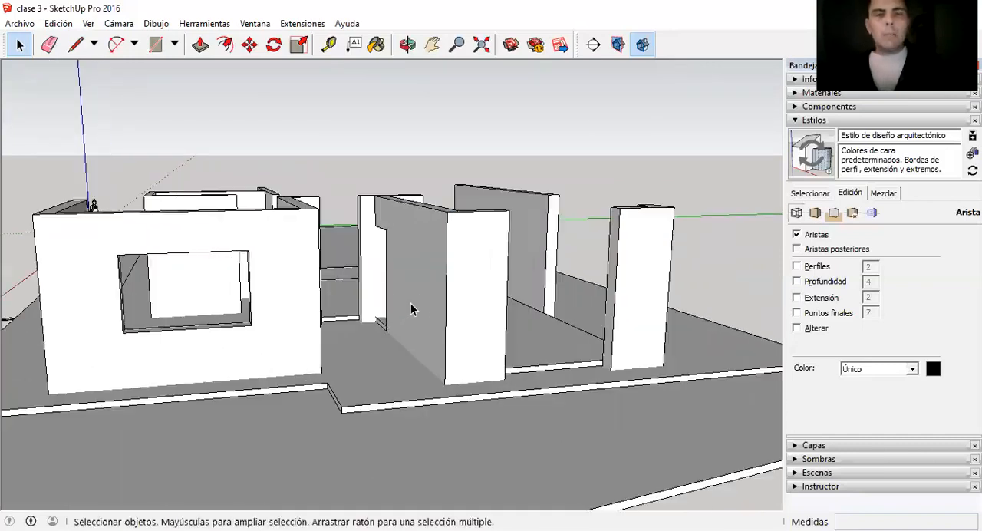
{"action": "scroll", "coordinate": [426, 323], "scroll_direction": "down", "scroll_amount": 1}
{"action": "scroll", "coordinate": [346, 370], "scroll_direction": "up", "scroll_amount": 1}
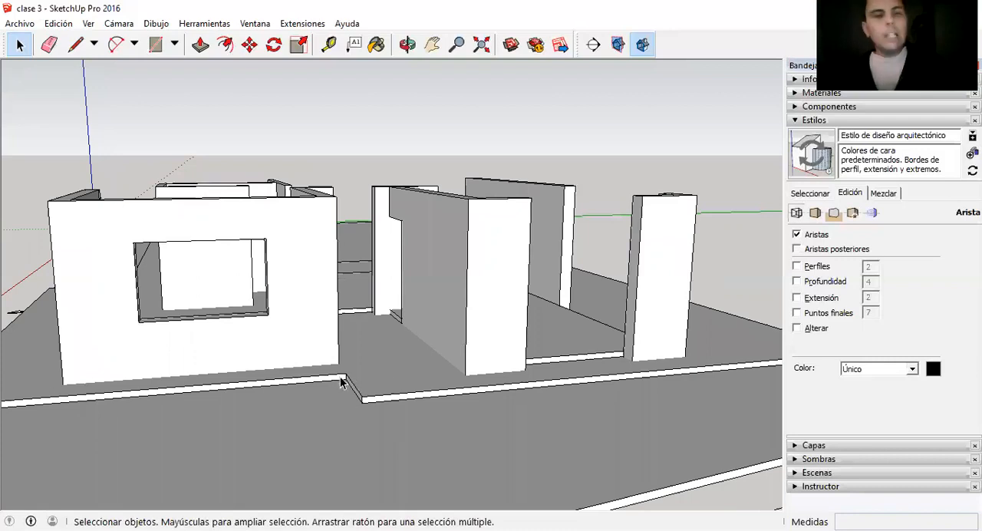
Inside the floor group, Push/Pull the short face of the slab's front step outward past the window wall's corner.
{"action": "scroll", "coordinate": [362, 393], "scroll_direction": "up", "scroll_amount": 1}
{"action": "middle_click_drag", "start_coordinate": [362, 349], "coordinate": [229, 414]}
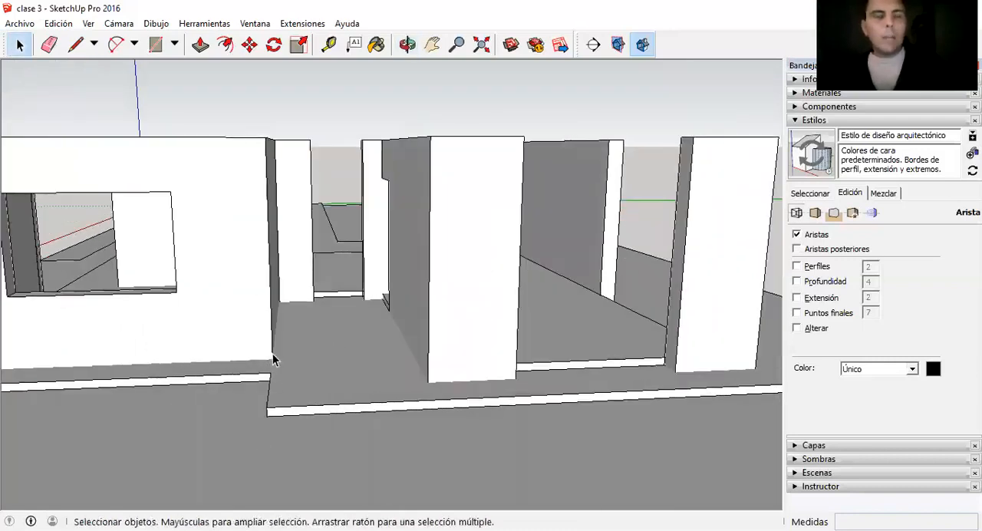
{"action": "scroll", "coordinate": [272, 376], "scroll_direction": "down", "scroll_amount": 3}
{"action": "scroll", "coordinate": [369, 392], "scroll_direction": "down", "scroll_amount": 2}
{"action": "scroll", "coordinate": [502, 368], "scroll_direction": "down", "scroll_amount": 2}
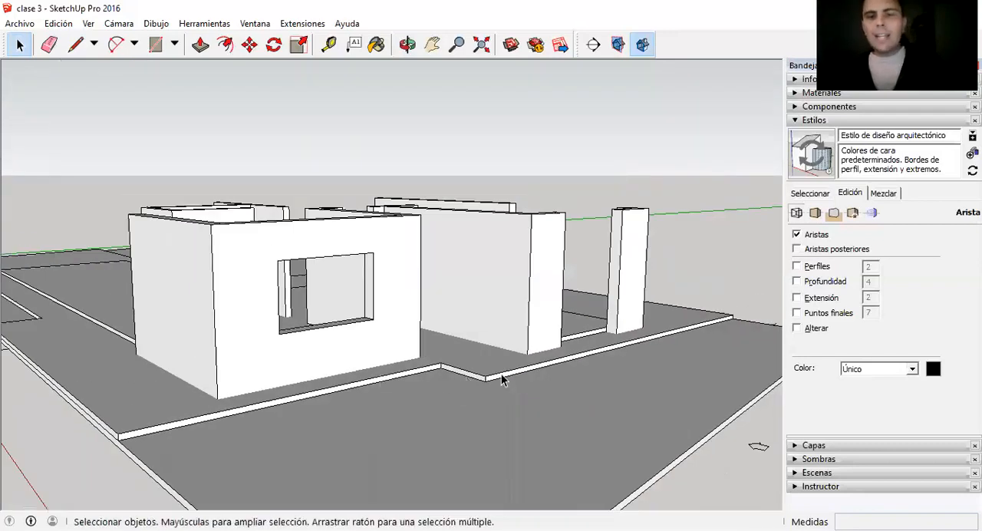
{"action": "scroll", "coordinate": [412, 376], "scroll_direction": "up", "scroll_amount": 2}
{"action": "middle_click_drag", "start_coordinate": [412, 376], "coordinate": [351, 364]}
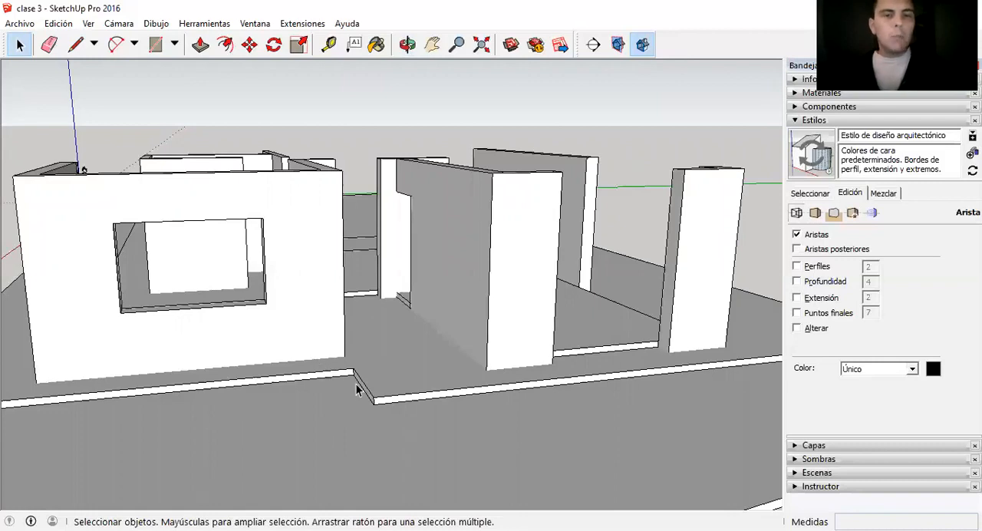
{"action": "scroll", "coordinate": [357, 390], "scroll_direction": "up", "scroll_amount": 2}
{"action": "key", "text": "p"}
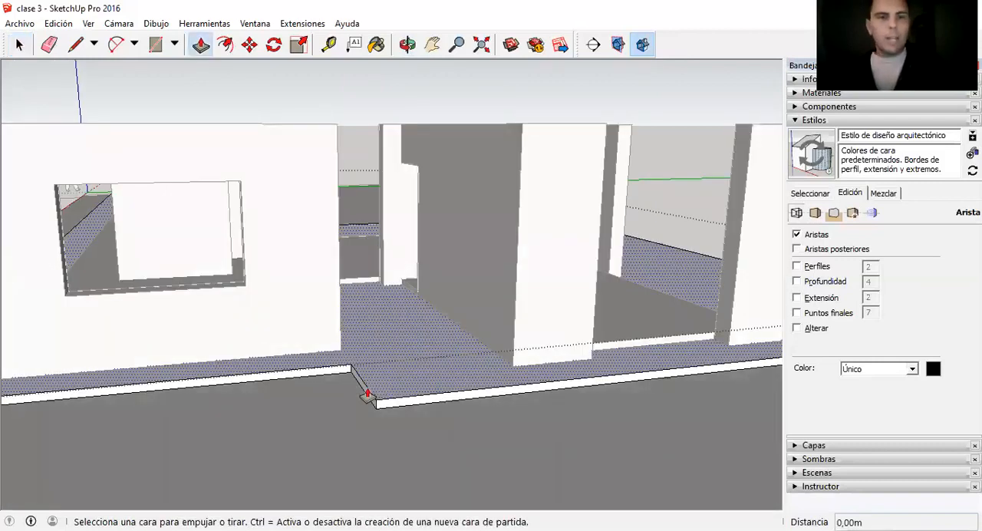
{"action": "left_click", "coordinate": [362, 398]}
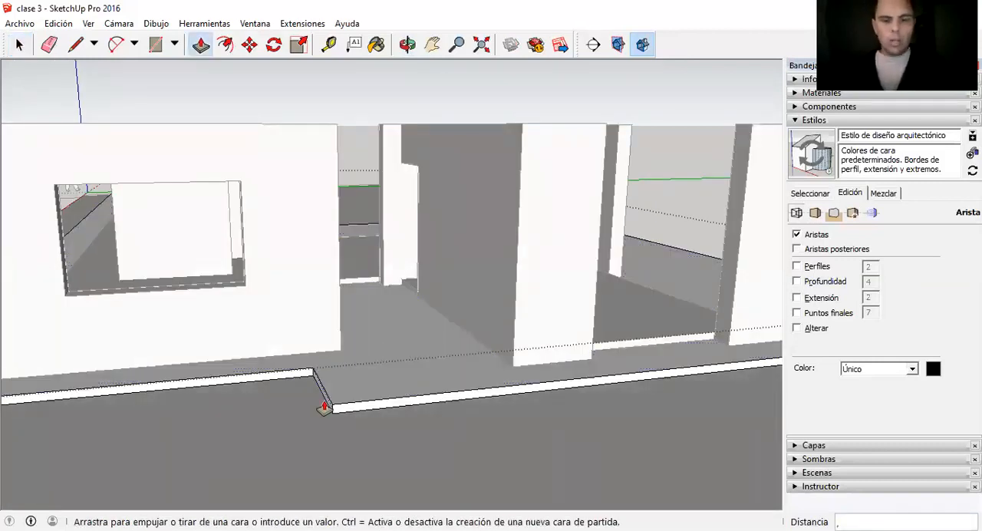
{"action": "key", "text": "Return"}
{"action": "key", "text": "space"}
{"action": "scroll", "coordinate": [419, 384], "scroll_direction": "down", "scroll_amount": 3}
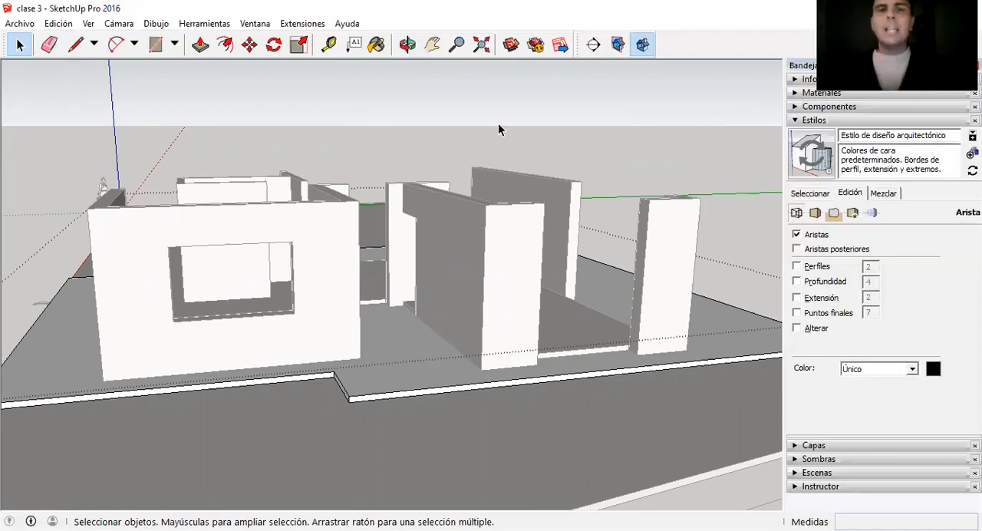
{"action": "scroll", "coordinate": [498, 127], "scroll_direction": "up", "scroll_amount": 1}
{"action": "scroll", "coordinate": [466, 235], "scroll_direction": "up", "scroll_amount": 1}
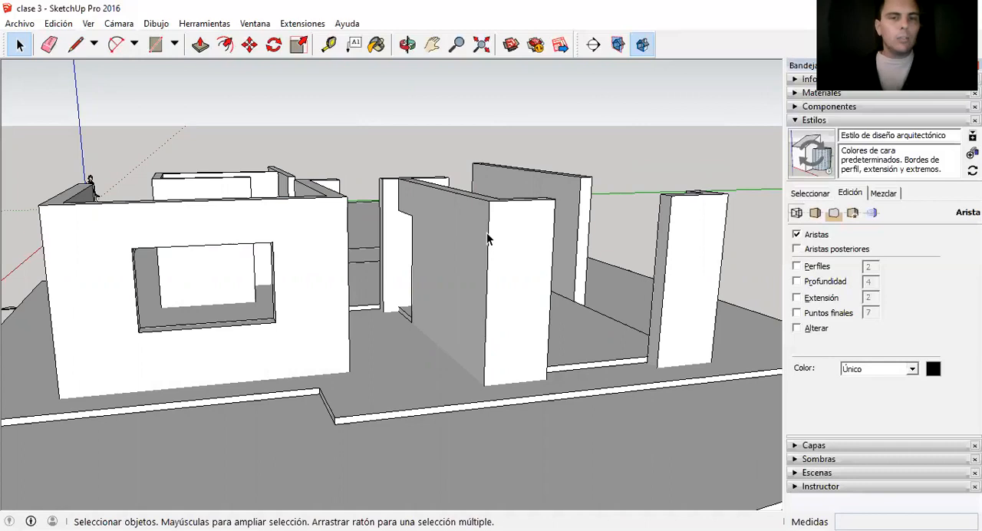
Examine the walls, openings and stepped floor slab from the front and from above.
{"action": "scroll", "coordinate": [469, 262], "scroll_direction": "down", "scroll_amount": 1}
{"action": "scroll", "coordinate": [607, 240], "scroll_direction": "up", "scroll_amount": 3}
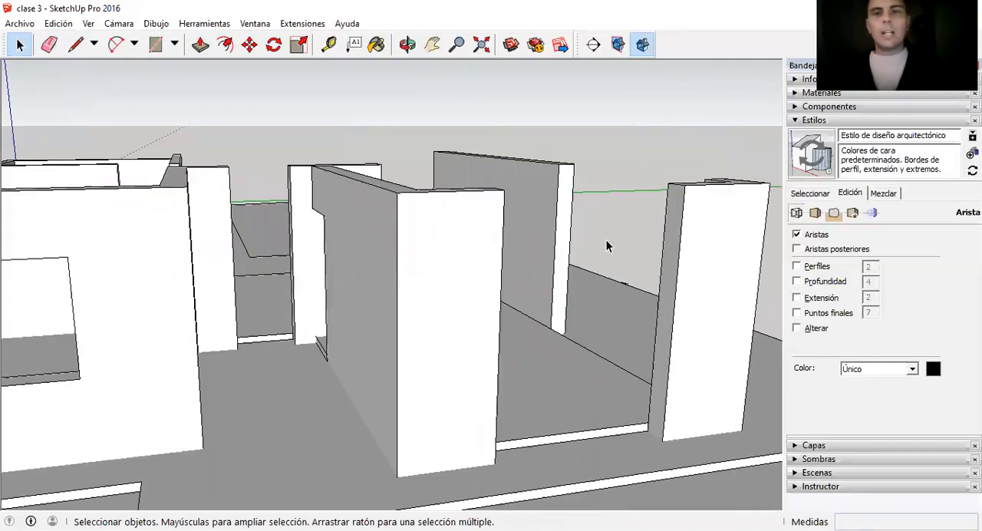
{"action": "scroll", "coordinate": [537, 250], "scroll_direction": "down", "scroll_amount": 3}
{"action": "middle_click_drag", "start_coordinate": [376, 280], "coordinate": [420, 269]}
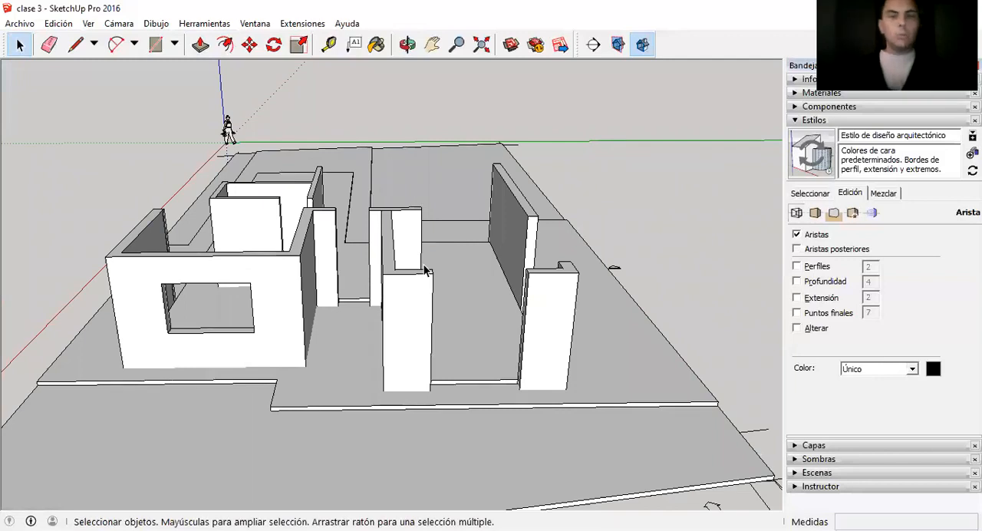
{"action": "scroll", "coordinate": [457, 272], "scroll_direction": "up", "scroll_amount": 1}
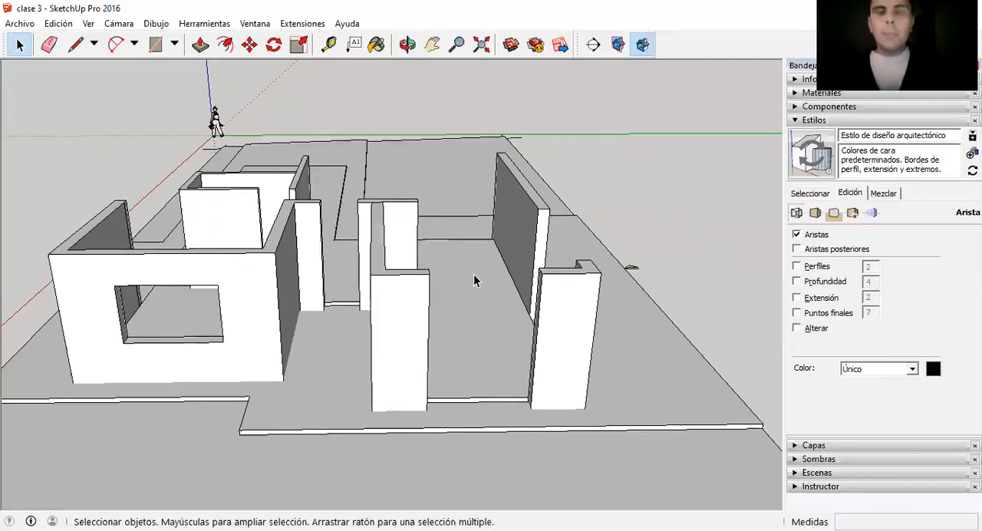
{"action": "scroll", "coordinate": [454, 284], "scroll_direction": "up", "scroll_amount": 1}
{"action": "scroll", "coordinate": [326, 255], "scroll_direction": "up", "scroll_amount": 1}
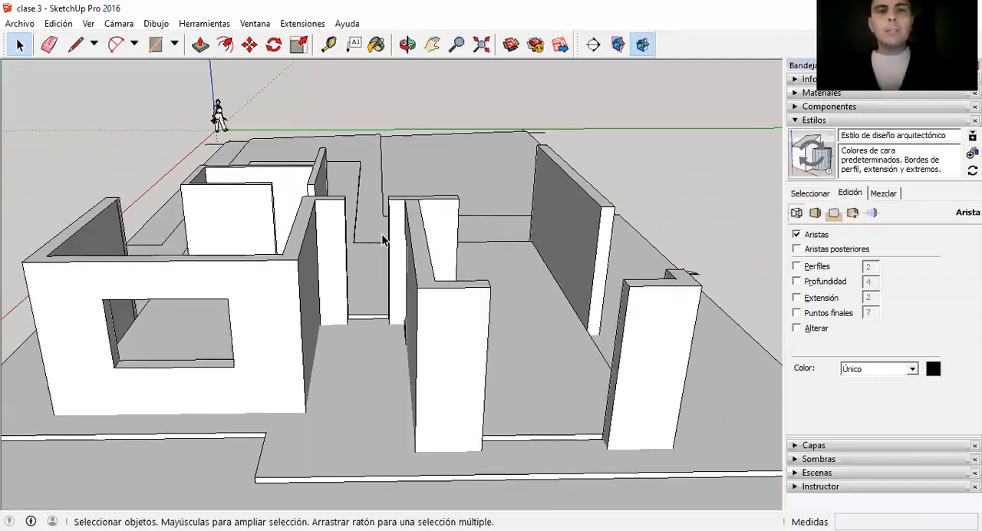
{"action": "scroll", "coordinate": [498, 237], "scroll_direction": "down", "scroll_amount": 1}
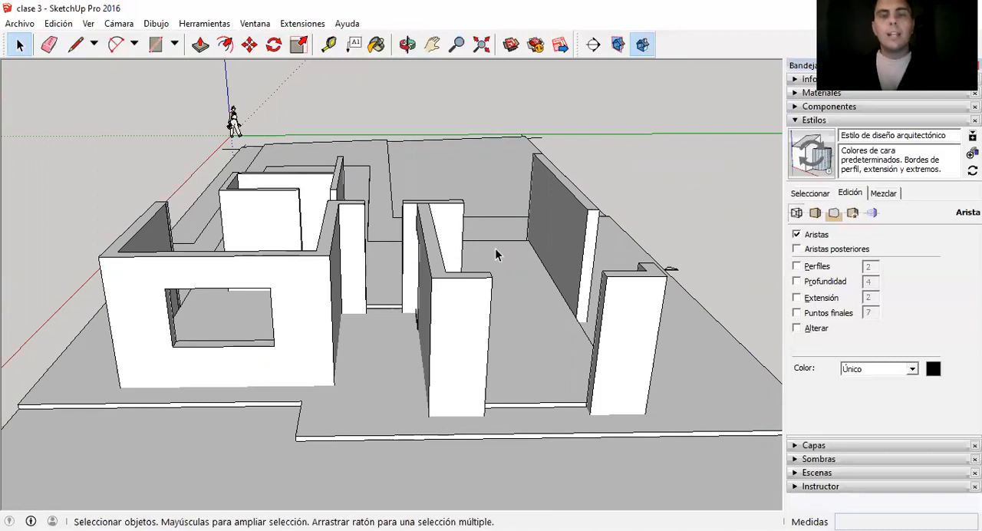
{"action": "scroll", "coordinate": [494, 276], "scroll_direction": "down", "scroll_amount": 1}
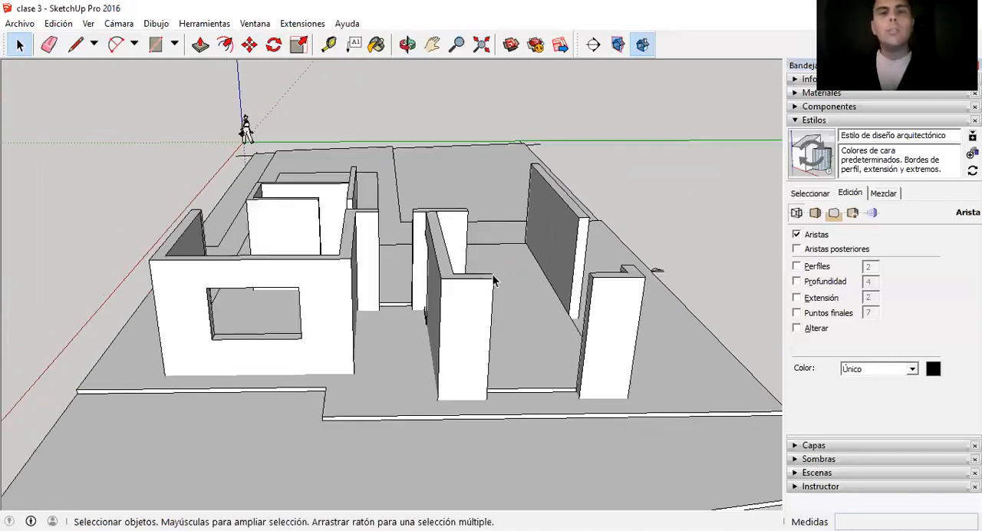
{"action": "scroll", "coordinate": [313, 277], "scroll_direction": "up", "scroll_amount": 2}
{"action": "scroll", "coordinate": [333, 270], "scroll_direction": "down", "scroll_amount": 1}
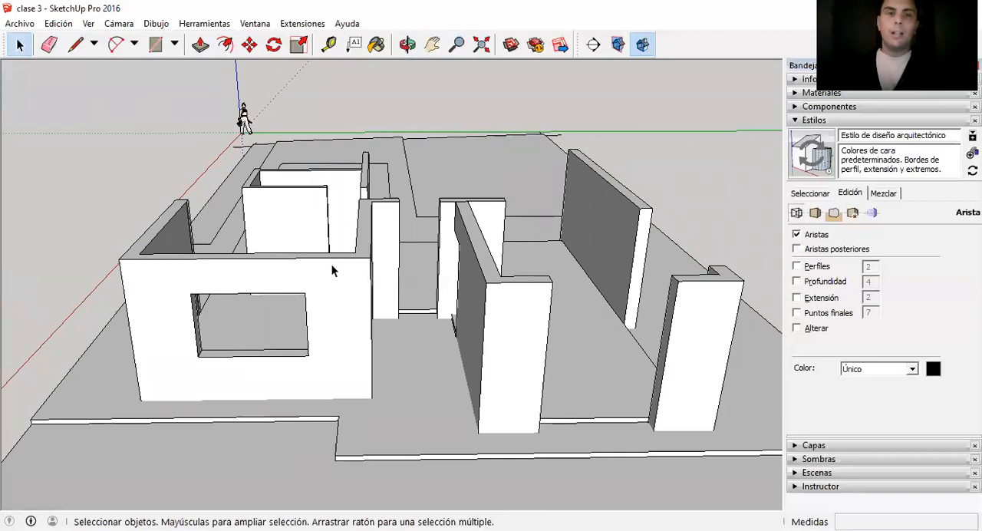
{"action": "scroll", "coordinate": [332, 268], "scroll_direction": "down", "scroll_amount": 1}
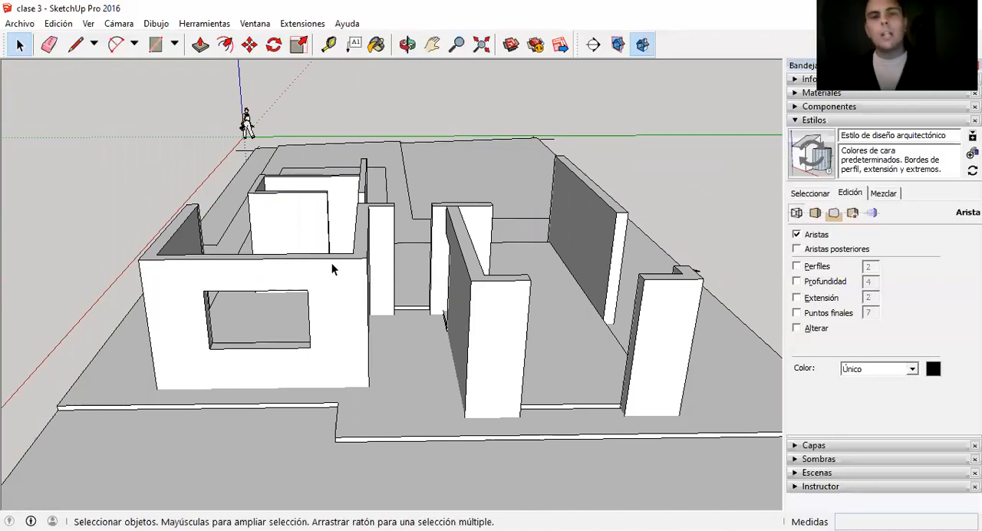
Examine the front walls, room layout and door openings from the front and the doorway side.
{"action": "scroll", "coordinate": [332, 285], "scroll_direction": "down", "scroll_amount": 1}
{"action": "scroll", "coordinate": [632, 295], "scroll_direction": "up", "scroll_amount": 1}
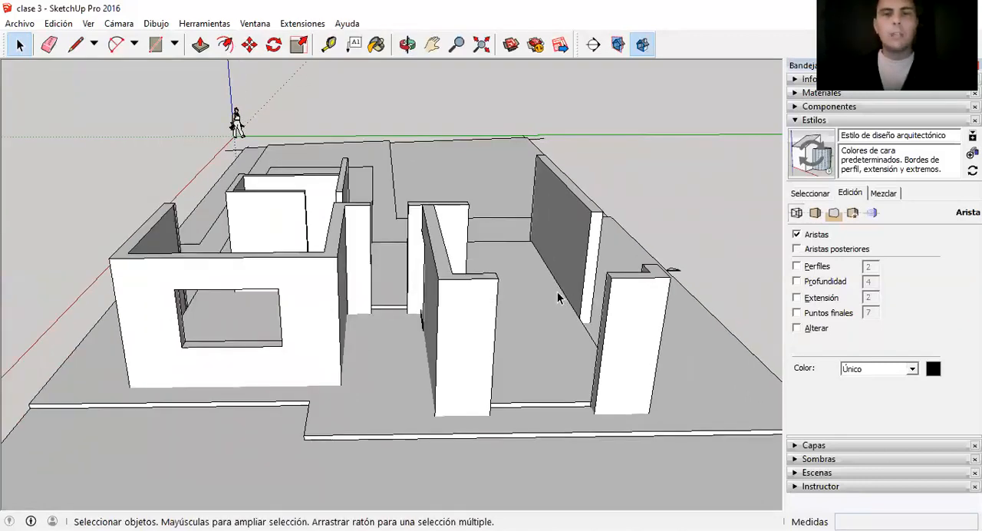
{"action": "scroll", "coordinate": [558, 282], "scroll_direction": "up", "scroll_amount": 2}
{"action": "scroll", "coordinate": [439, 245], "scroll_direction": "down", "scroll_amount": 2}
{"action": "middle_click_drag", "start_coordinate": [472, 252], "coordinate": [432, 258]}
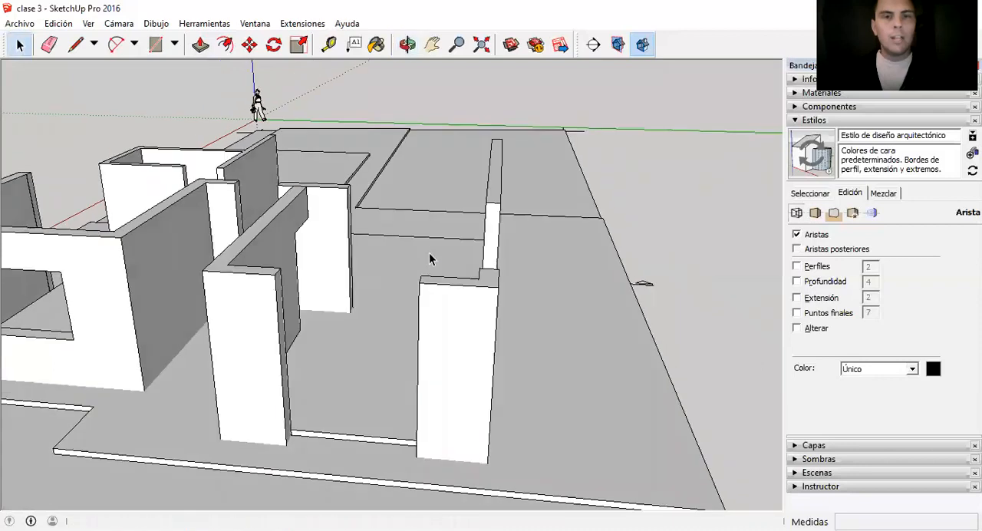
{"action": "scroll", "coordinate": [432, 258], "scroll_direction": "down", "scroll_amount": 1}
{"action": "scroll", "coordinate": [125, 276], "scroll_direction": "up", "scroll_amount": 2}
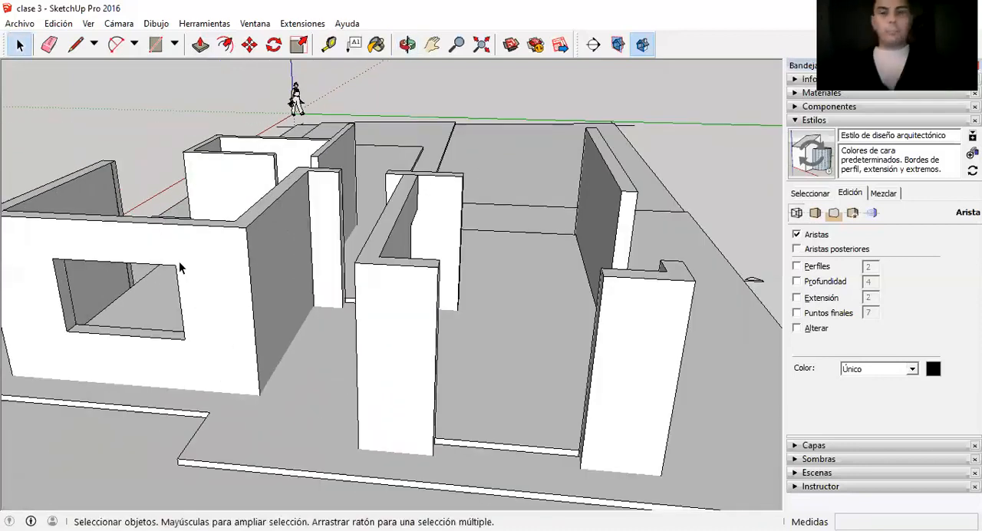
{"action": "scroll", "coordinate": [324, 265], "scroll_direction": "down", "scroll_amount": 2}
{"action": "scroll", "coordinate": [207, 242], "scroll_direction": "up", "scroll_amount": 1}
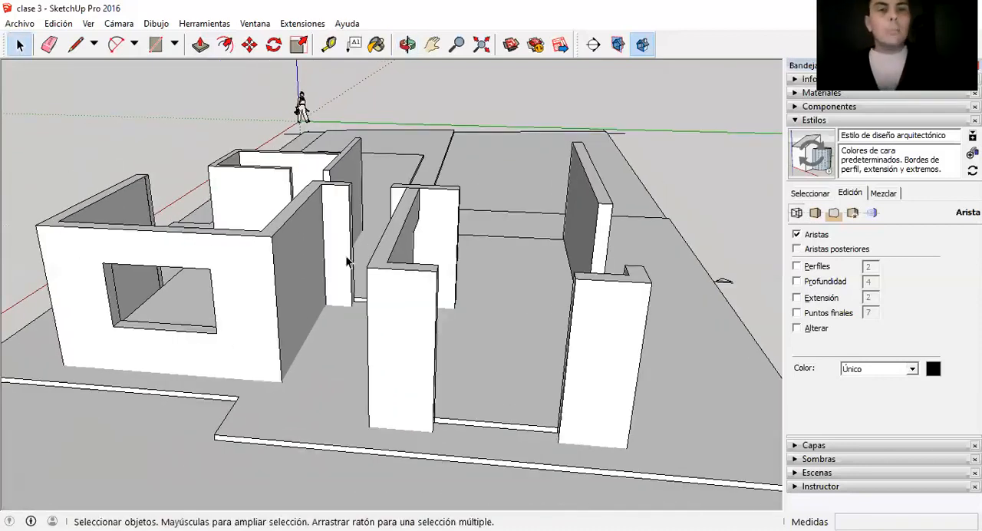
{"action": "scroll", "coordinate": [478, 287], "scroll_direction": "down", "scroll_amount": 1}
{"action": "mouse_move", "coordinate": [447, 293]}
{"action": "middle_mouse_down"}
{"action": "mouse_move", "coordinate": [354, 304]}
{"action": "mouse_move", "coordinate": [407, 295]}
{"action": "middle_mouse_up"}
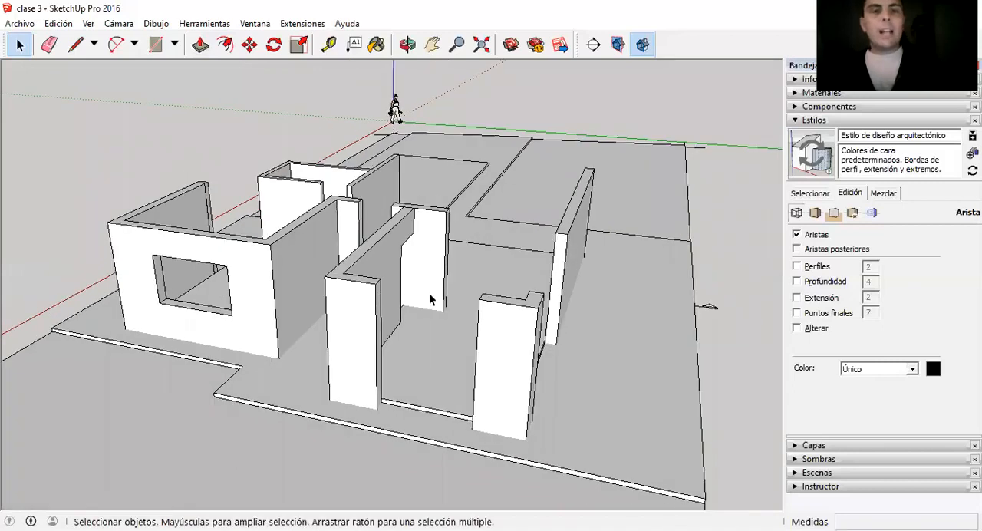
{"action": "scroll", "coordinate": [345, 292], "scroll_direction": "up", "scroll_amount": 1}
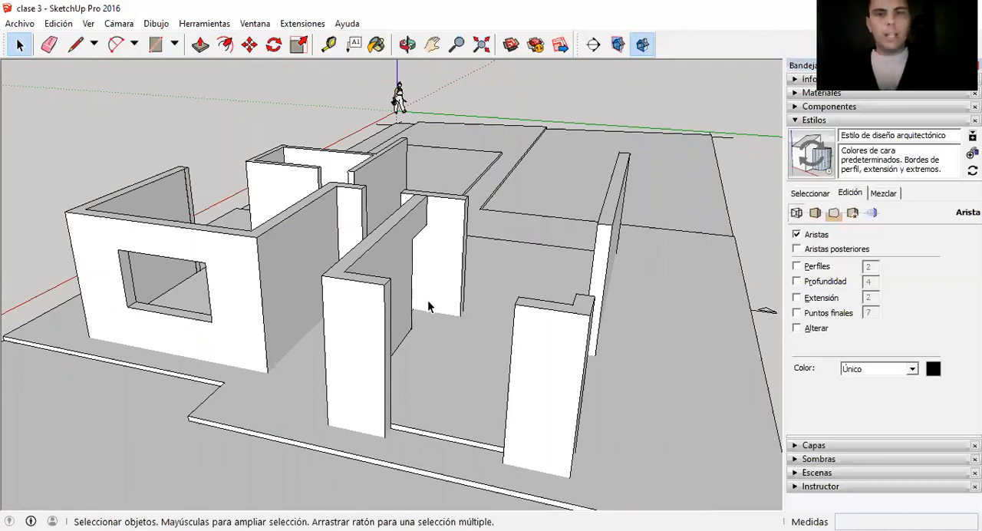
{"action": "scroll", "coordinate": [430, 307], "scroll_direction": "down", "scroll_amount": 3}
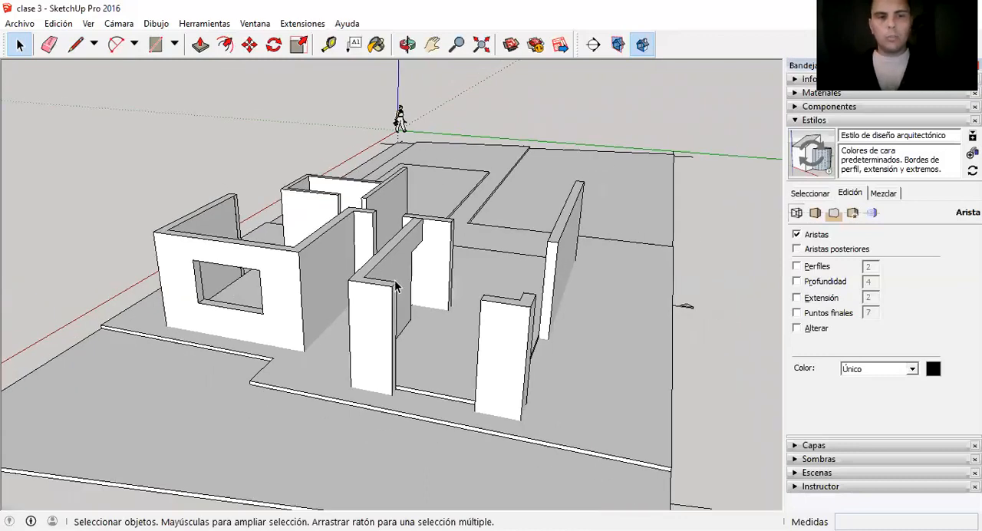
{"action": "scroll", "coordinate": [263, 362], "scroll_direction": "up", "scroll_amount": 3}
Examine the window wall and stepped slab edge from both front corners, and dismiss the autosave error message.
{"action": "middle_click_drag", "start_coordinate": [276, 339], "coordinate": [537, 345]}
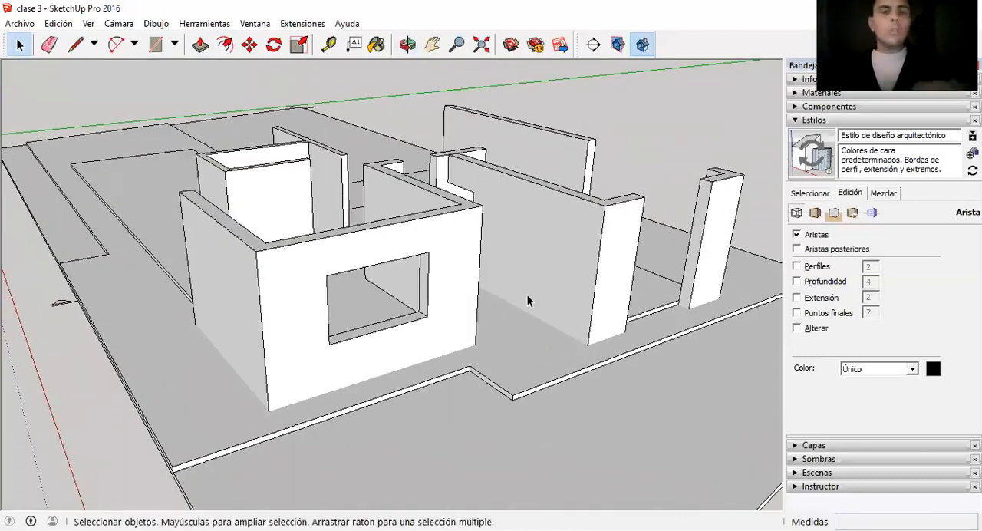
{"action": "middle_click_drag", "start_coordinate": [477, 291], "coordinate": [465, 282]}
{"action": "scroll", "coordinate": [464, 282], "scroll_direction": "down", "scroll_amount": 1}
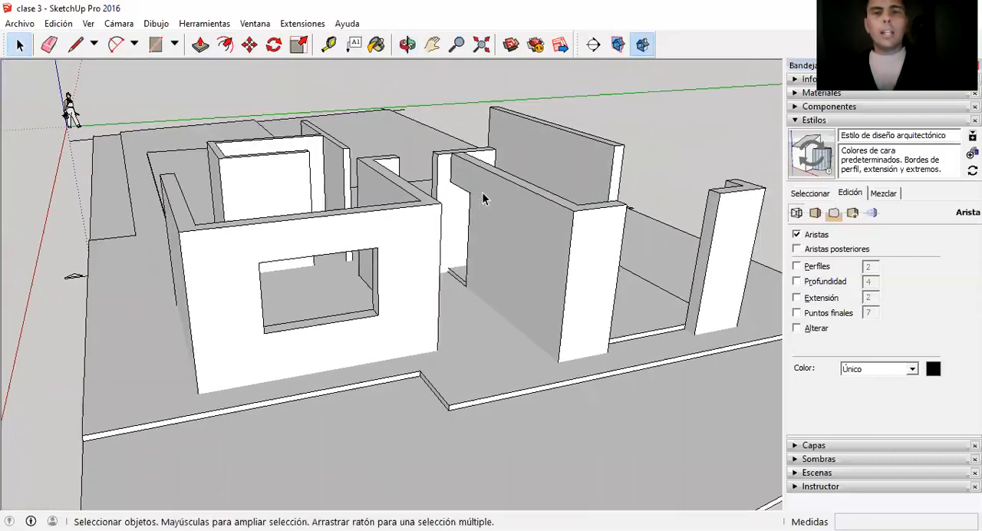
{"action": "scroll", "coordinate": [327, 296], "scroll_direction": "down", "scroll_amount": 2}
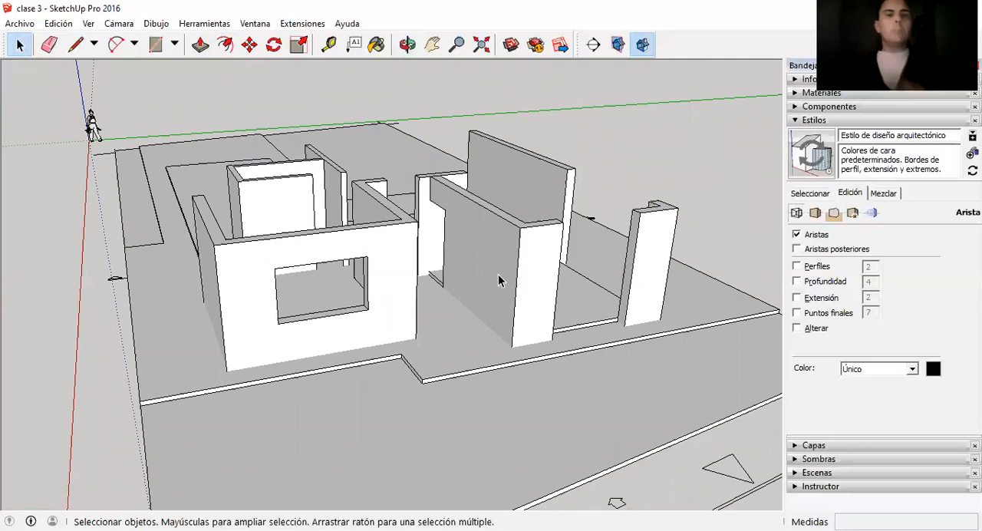
{"action": "scroll", "coordinate": [473, 290], "scroll_direction": "down", "scroll_amount": 1}
{"action": "scroll", "coordinate": [488, 257], "scroll_direction": "up", "scroll_amount": 1}
{"action": "mouse_move", "coordinate": [449, 256]}
{"action": "middle_mouse_down"}
{"action": "mouse_move", "coordinate": [406, 285]}
{"action": "mouse_move", "coordinate": [226, 302]}
{"action": "middle_mouse_up"}
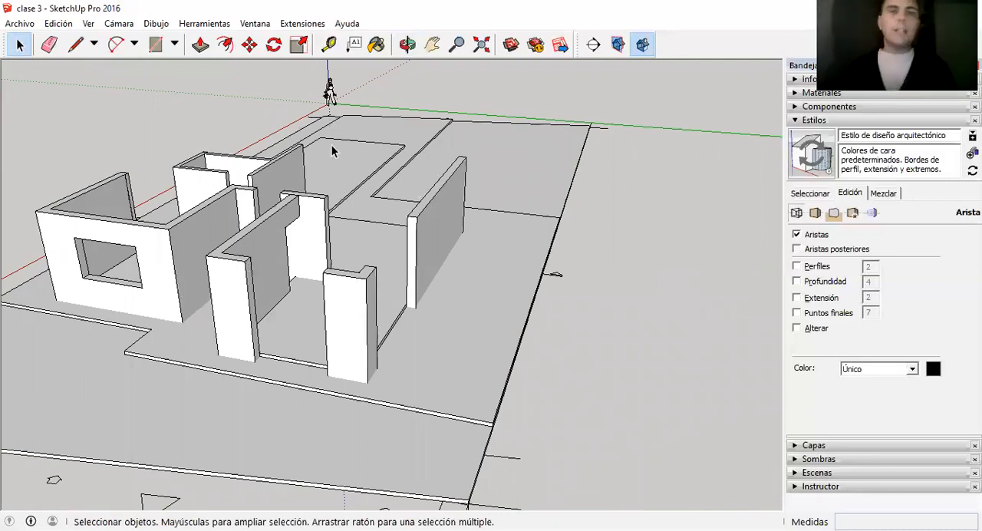
{"action": "scroll", "coordinate": [469, 288], "scroll_direction": "down", "scroll_amount": 1}
{"action": "scroll", "coordinate": [34, 219], "scroll_direction": "up", "scroll_amount": 2}
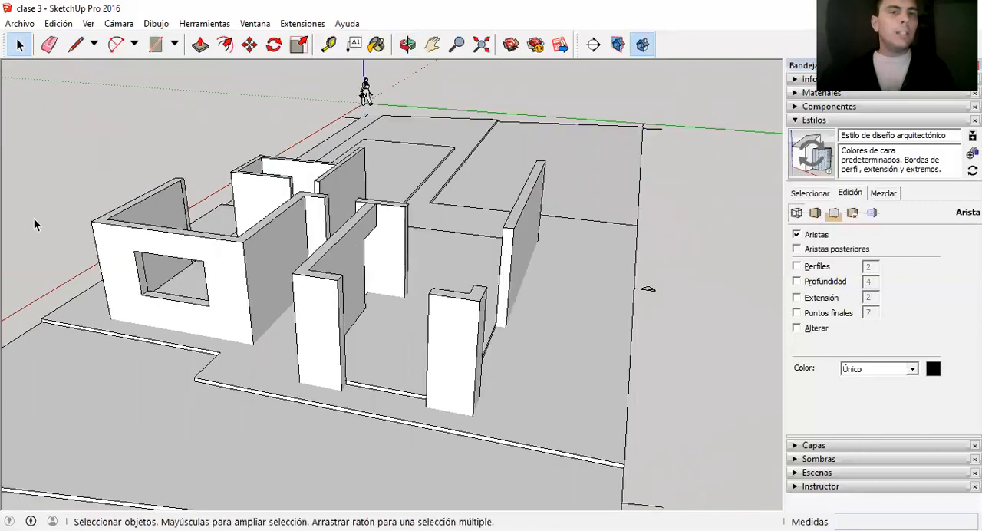
{"action": "scroll", "coordinate": [202, 239], "scroll_direction": "up", "scroll_amount": 2}
{"action": "scroll", "coordinate": [340, 268], "scroll_direction": "down", "scroll_amount": 2}
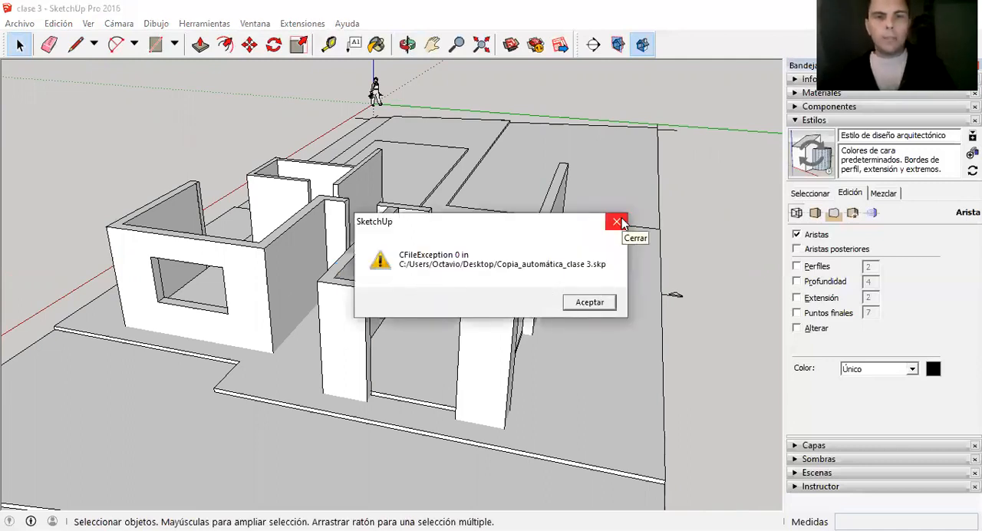
{"action": "left_click", "coordinate": [617, 223]}
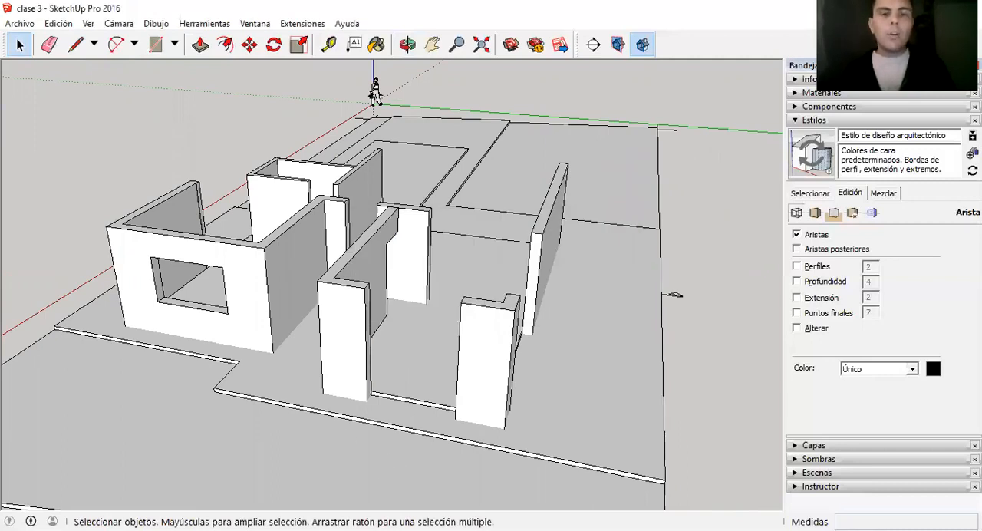
Select the floor slab and draw a vertical 2.6 m reference line up the interior wall from the floor.
{"action": "middle_click_drag", "start_coordinate": [430, 281], "coordinate": [358, 266]}
{"action": "scroll", "coordinate": [358, 265], "scroll_direction": "up", "scroll_amount": 3}
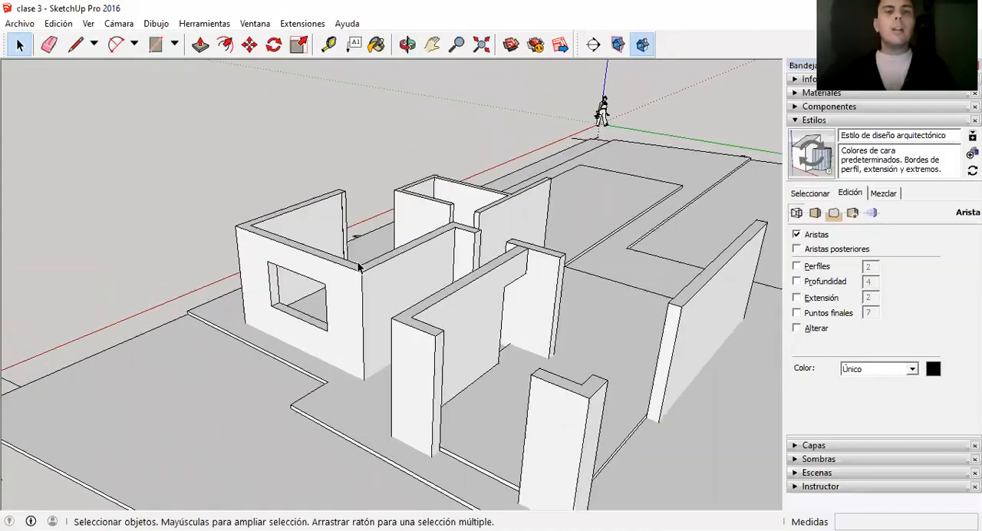
{"action": "scroll", "coordinate": [358, 266], "scroll_direction": "down", "scroll_amount": 2}
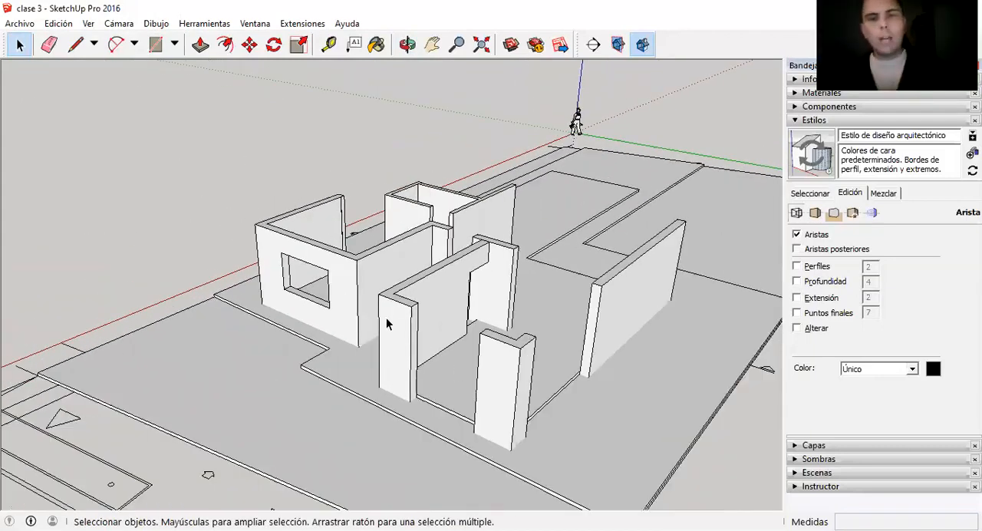
{"action": "scroll", "coordinate": [453, 389], "scroll_direction": "up", "scroll_amount": 2}
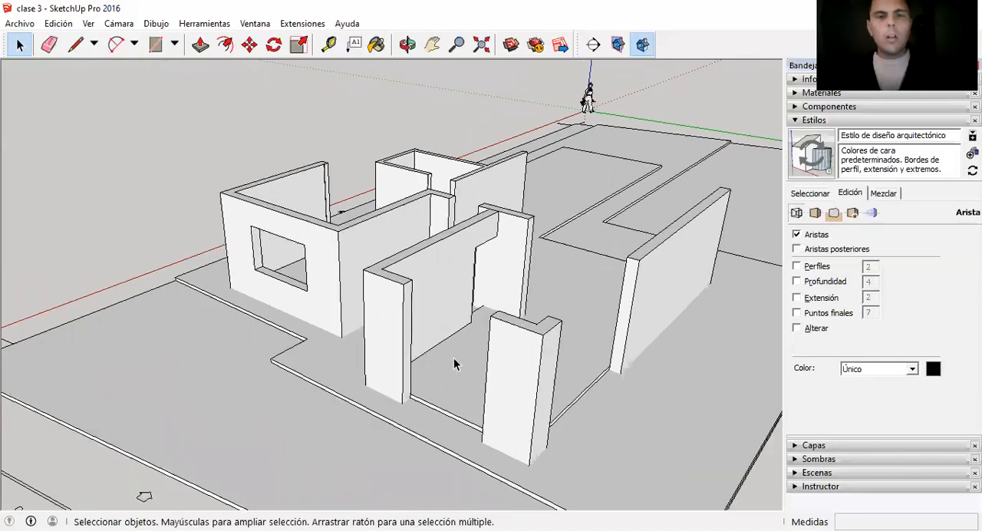
{"action": "left_click", "coordinate": [453, 357]}
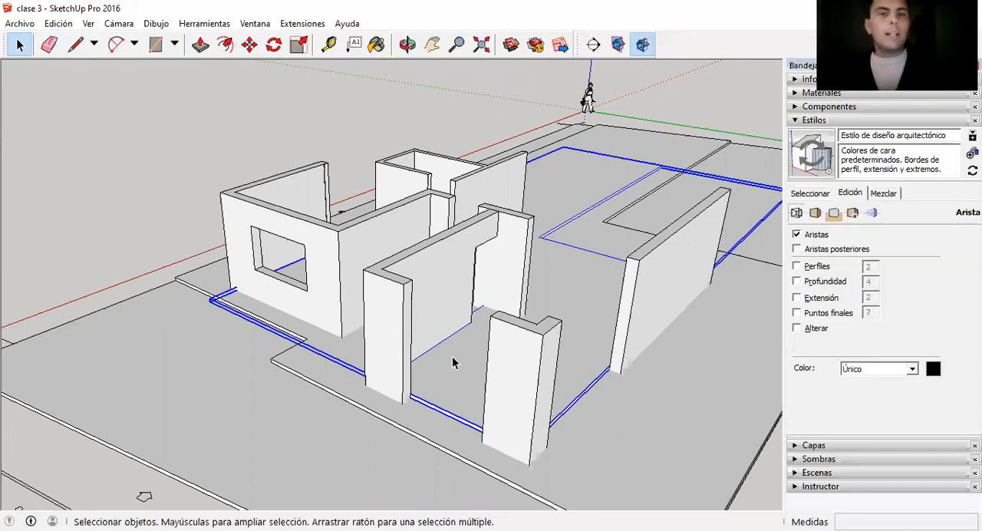
{"action": "scroll", "coordinate": [452, 363], "scroll_direction": "up", "scroll_amount": 2}
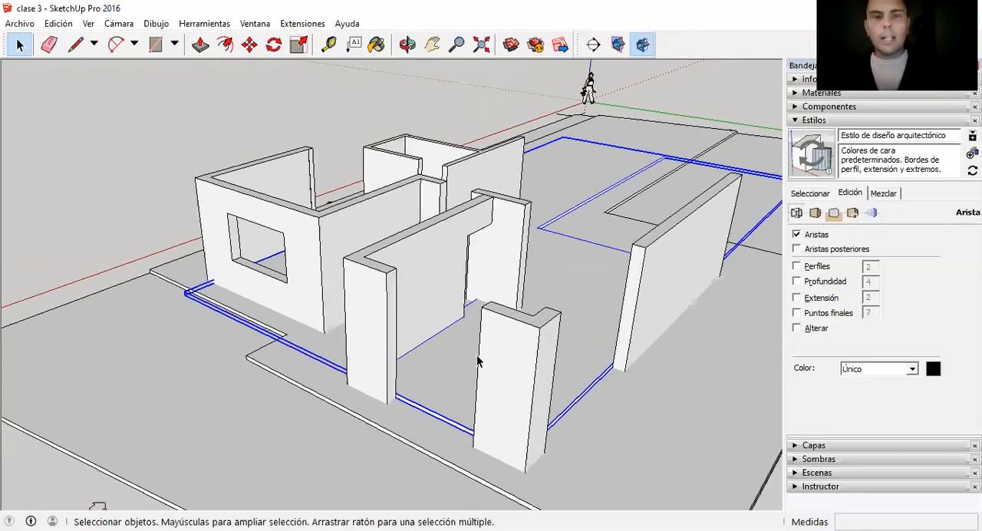
{"action": "scroll", "coordinate": [450, 272], "scroll_direction": "up", "scroll_amount": 2}
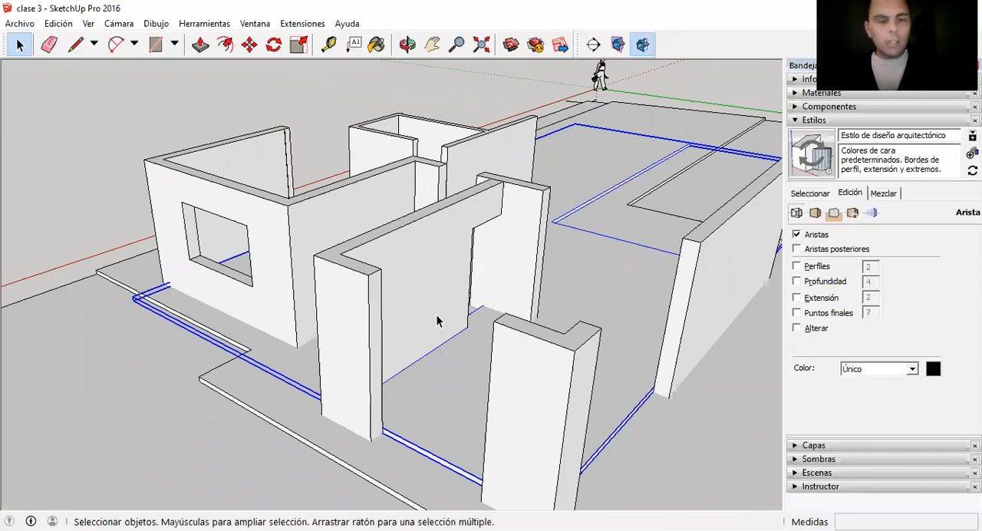
{"action": "key", "text": "l"}
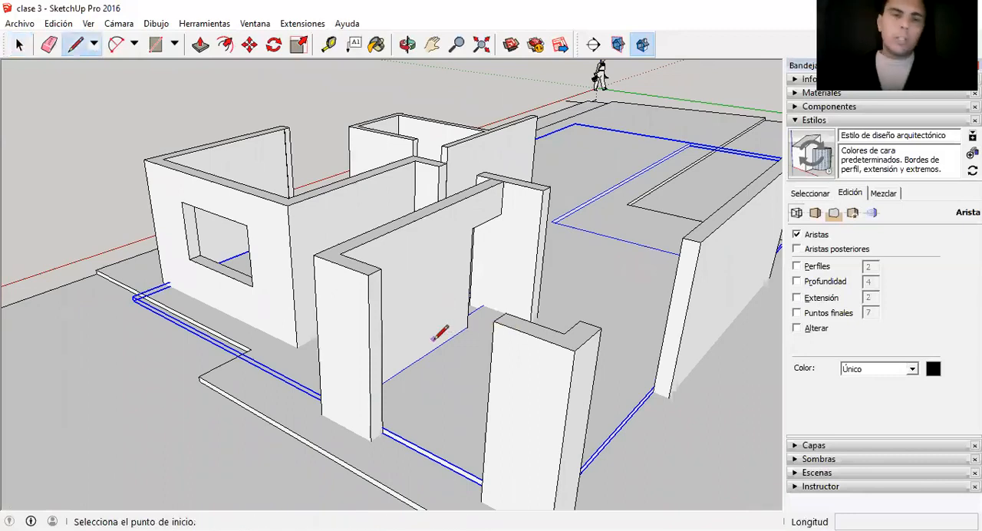
{"action": "scroll", "coordinate": [452, 359], "scroll_direction": "up", "scroll_amount": 1}
{"action": "left_click", "coordinate": [432, 347]}
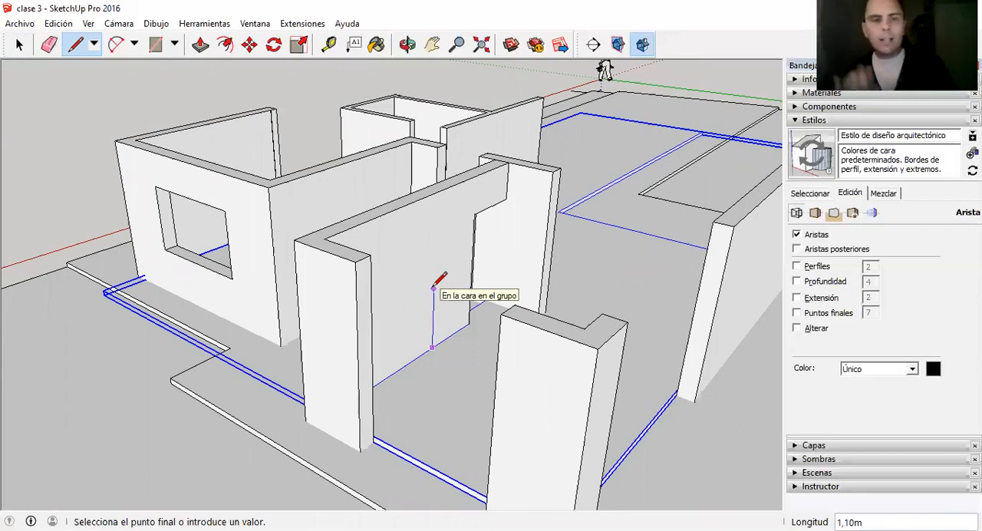
{"action": "type", "text": "2,6"}
{"action": "key", "text": "Return"}
{"action": "key", "text": "space"}
{"action": "scroll", "coordinate": [405, 263], "scroll_direction": "down", "scroll_amount": 3}
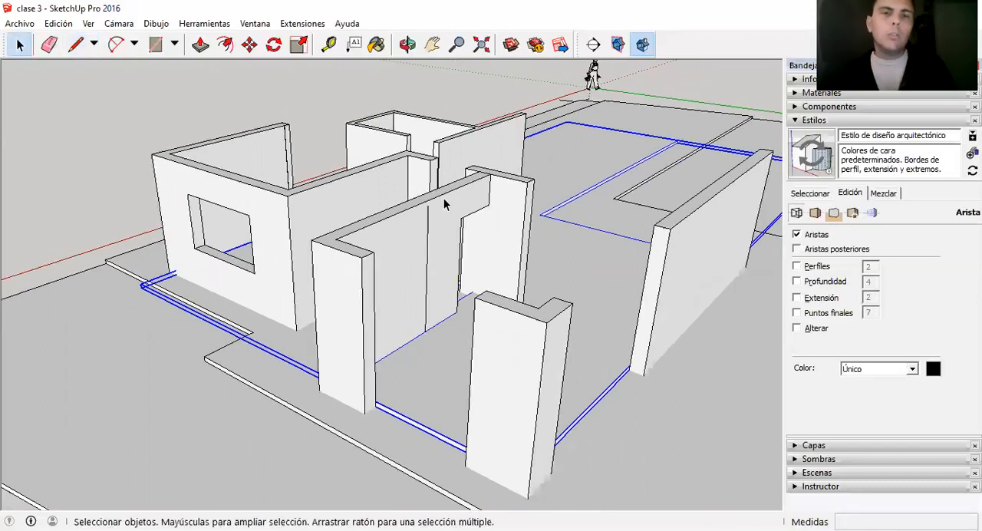
Copy the floor slab straight up from the reference line's base by about 3.88 m, above the walls.
{"action": "scroll", "coordinate": [443, 230], "scroll_direction": "up", "scroll_amount": 3}
{"action": "scroll", "coordinate": [385, 184], "scroll_direction": "down", "scroll_amount": 3}
{"action": "scroll", "coordinate": [420, 308], "scroll_direction": "up", "scroll_amount": 3}
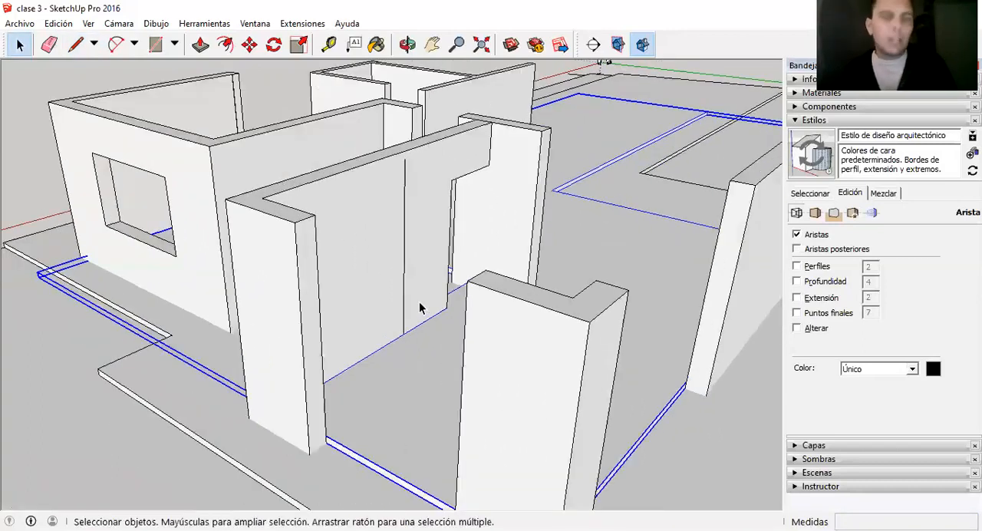
{"action": "key", "text": "m"}
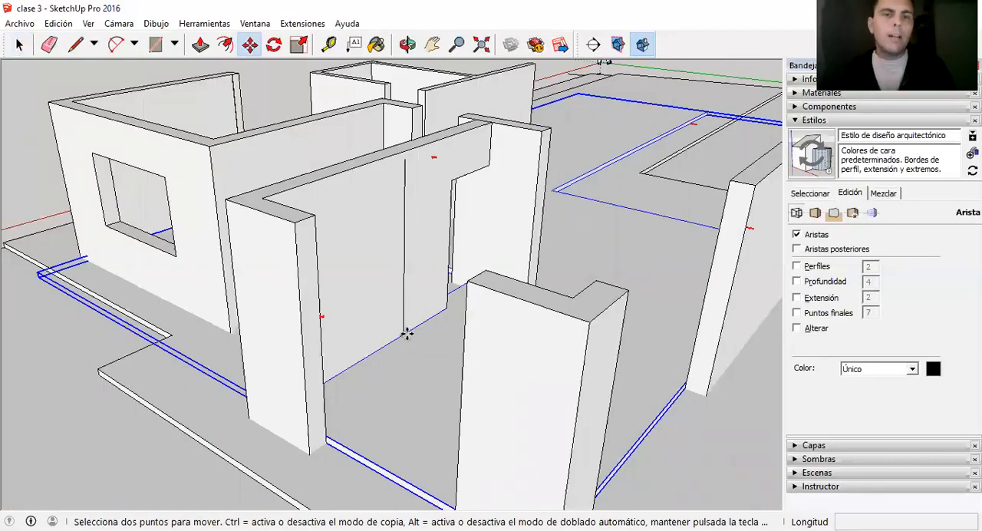
{"action": "left_click", "coordinate": [405, 333]}
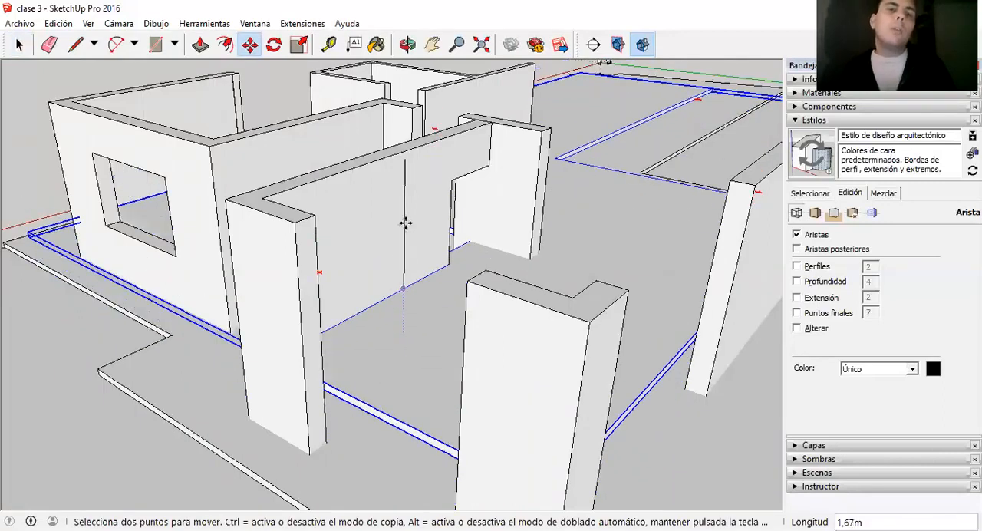
{"action": "key", "text": "ctrl"}
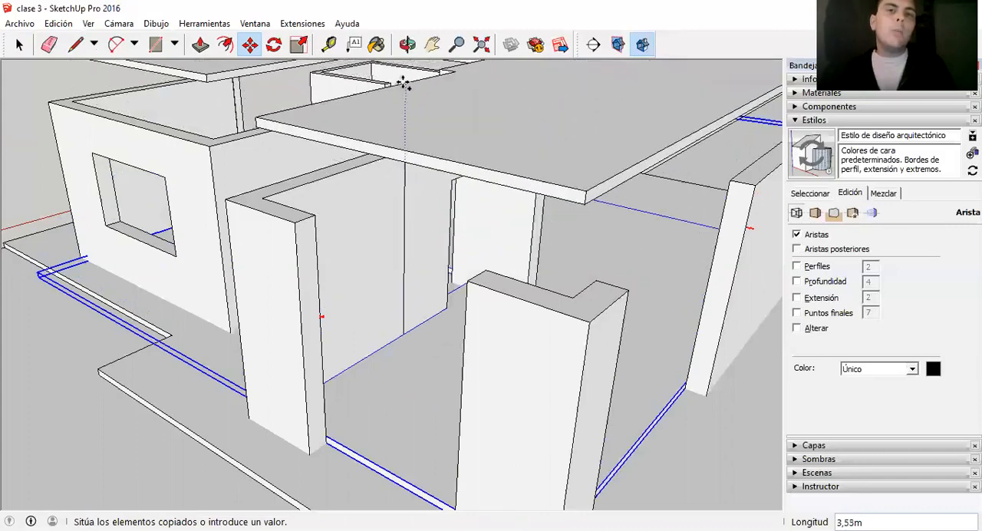
{"action": "scroll", "coordinate": [412, 359], "scroll_direction": "down", "scroll_amount": 3}
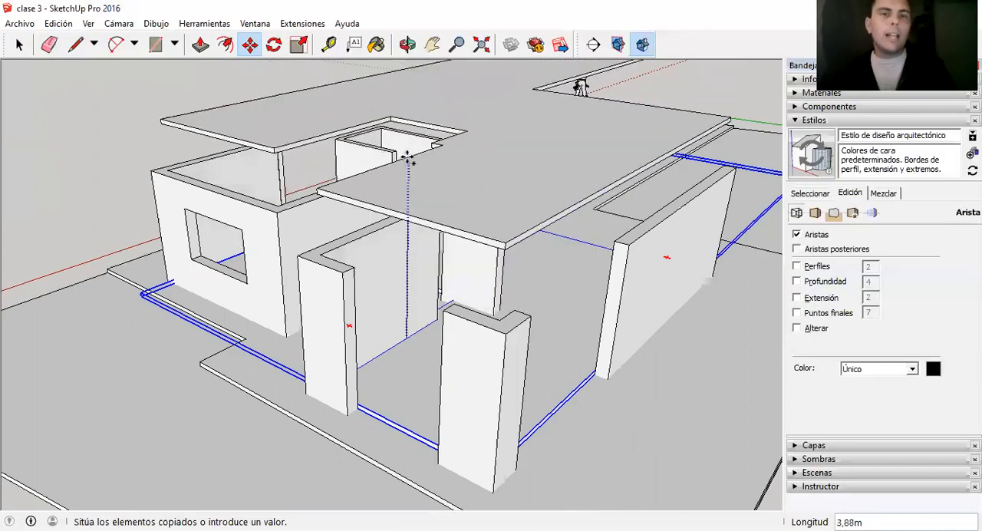
{"action": "left_click", "coordinate": [406, 157]}
{"action": "key", "text": "space"}
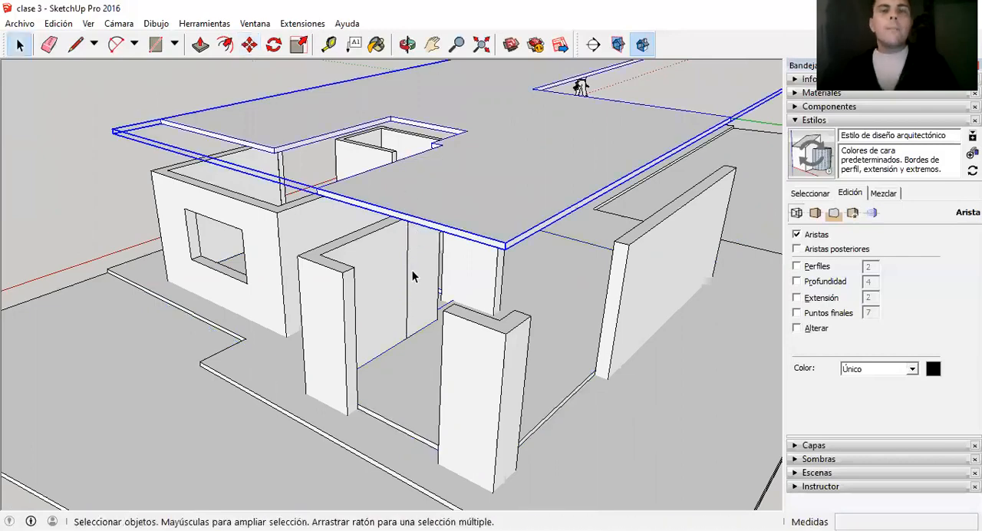
From below, draw a vertical line from the top of the wall's reference line up to the copied slab and select it.
{"action": "scroll", "coordinate": [414, 282], "scroll_direction": "up", "scroll_amount": 2}
{"action": "scroll", "coordinate": [420, 226], "scroll_direction": "down", "scroll_amount": 3}
{"action": "middle_click_drag", "start_coordinate": [419, 228], "coordinate": [169, 115]}
{"action": "scroll", "coordinate": [407, 106], "scroll_direction": "up", "scroll_amount": 2}
{"action": "scroll", "coordinate": [371, 357], "scroll_direction": "down", "scroll_amount": 2}
{"action": "scroll", "coordinate": [197, 205], "scroll_direction": "up", "scroll_amount": 2}
{"action": "middle_click_drag", "start_coordinate": [169, 218], "coordinate": [138, 147]}
{"action": "scroll", "coordinate": [138, 147], "scroll_direction": "up", "scroll_amount": 1}
{"action": "scroll", "coordinate": [375, 406], "scroll_direction": "down", "scroll_amount": 2}
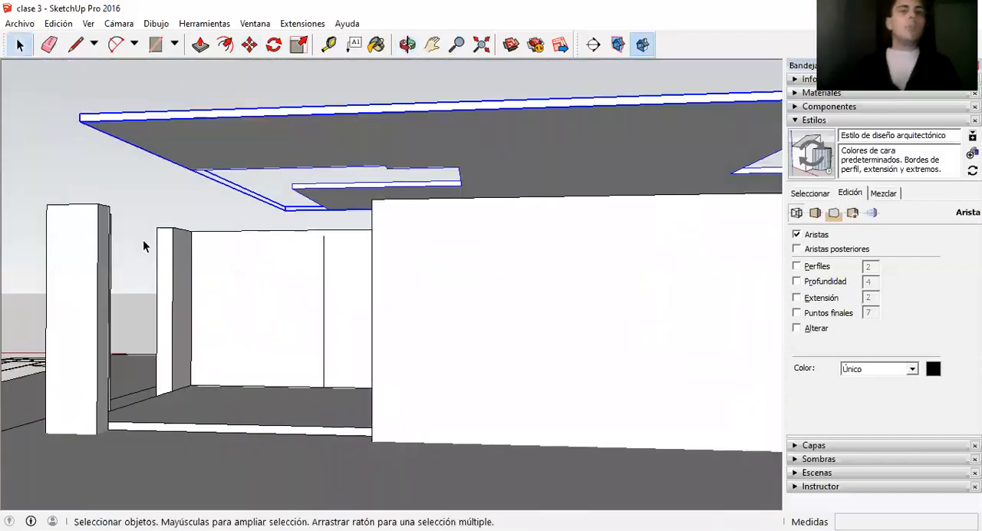
{"action": "scroll", "coordinate": [270, 204], "scroll_direction": "up", "scroll_amount": 1}
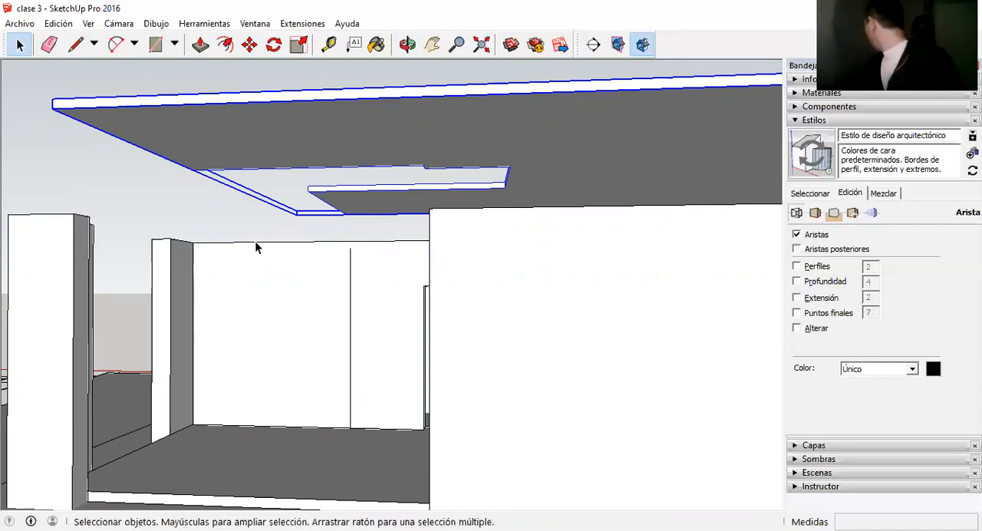
{"action": "key", "text": "l"}
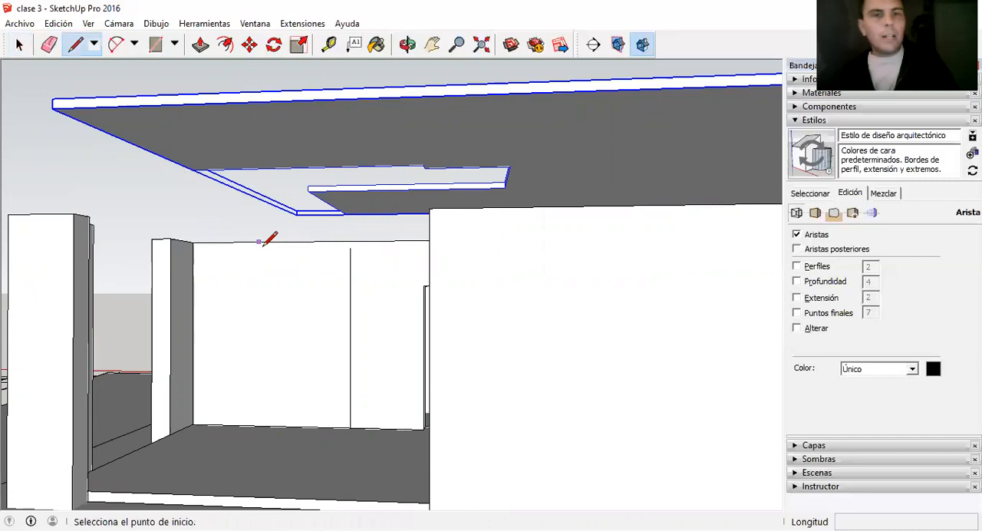
{"action": "left_click", "coordinate": [349, 247]}
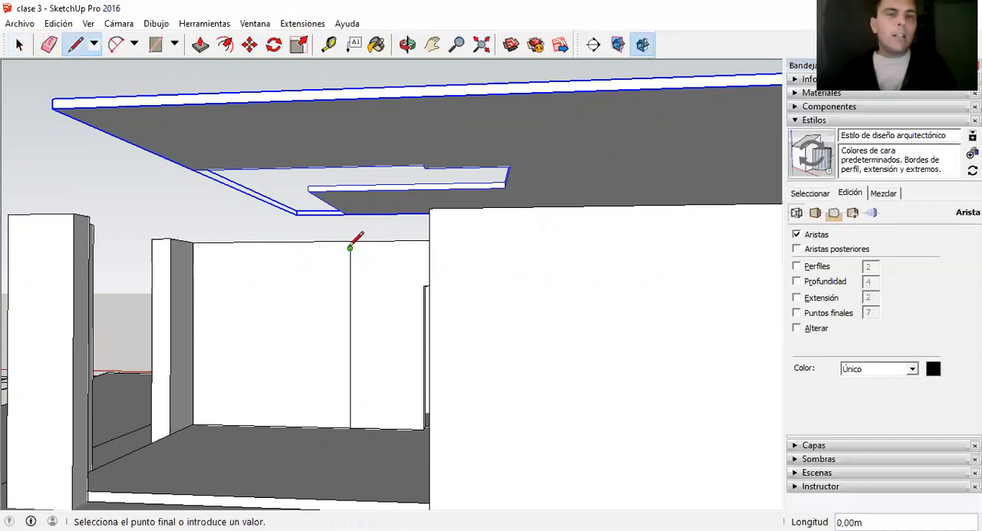
{"action": "left_click", "coordinate": [349, 166]}
{"action": "key", "text": "space"}
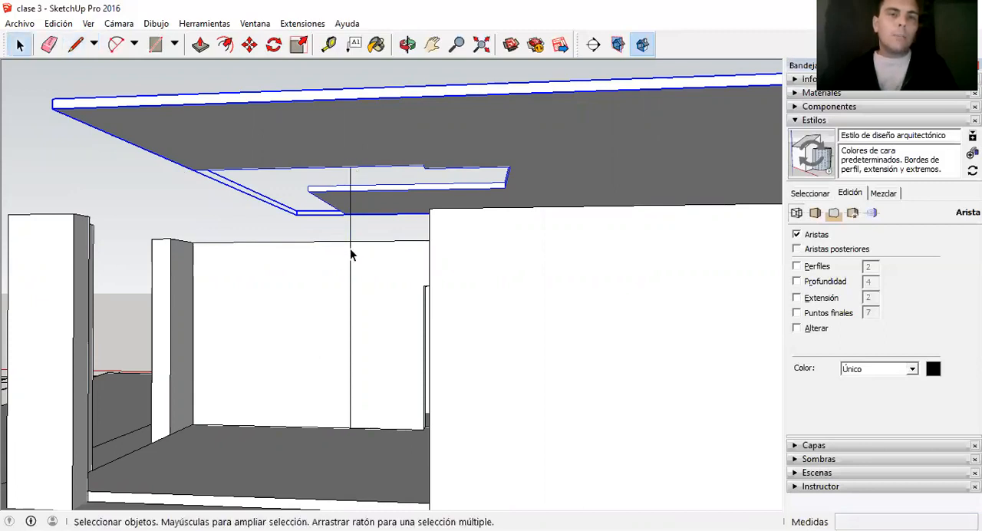
{"action": "left_click", "coordinate": [349, 175]}
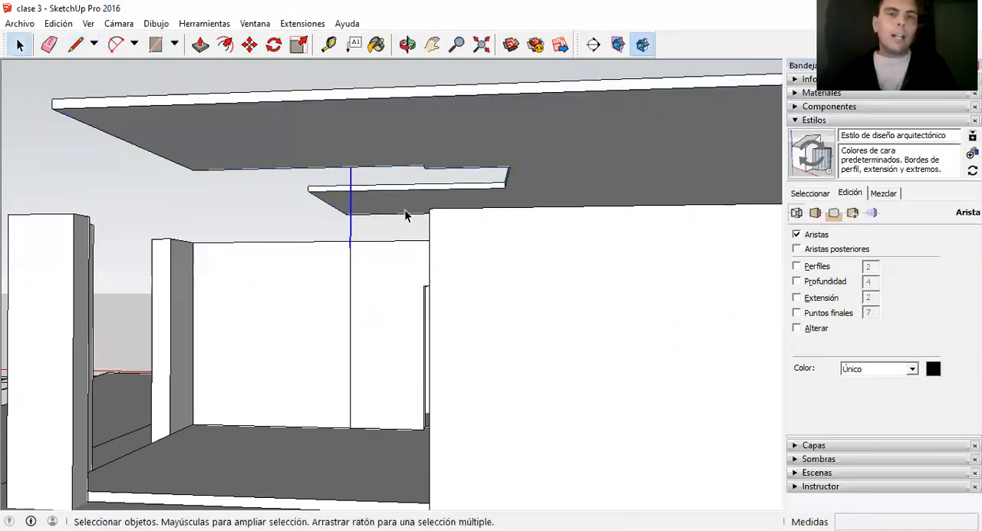
Move the copied slab straight down along the vertical line so its underside meets the top of the 2.6 m reference line.
{"action": "key", "text": "l"}
{"action": "key", "text": "space"}
{"action": "double_click", "coordinate": [400, 158]}
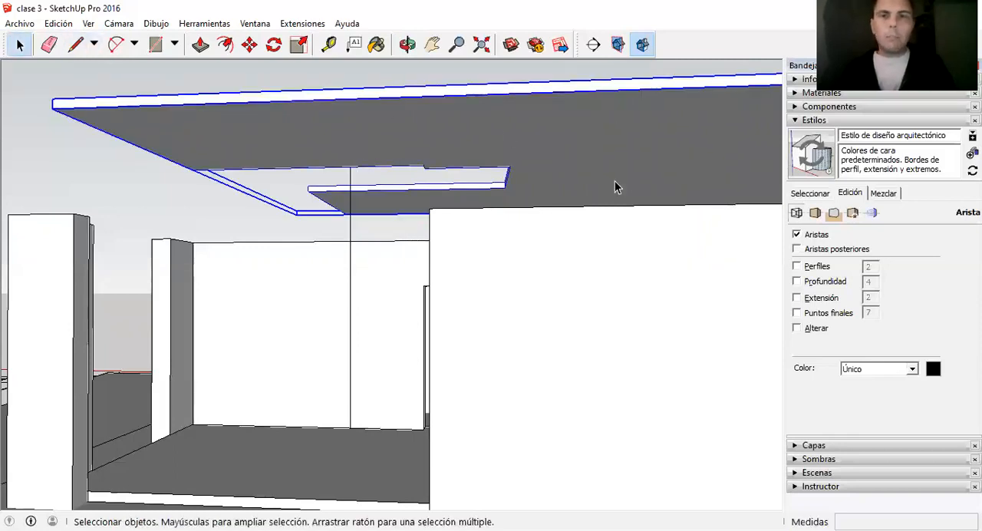
{"action": "key", "text": "m"}
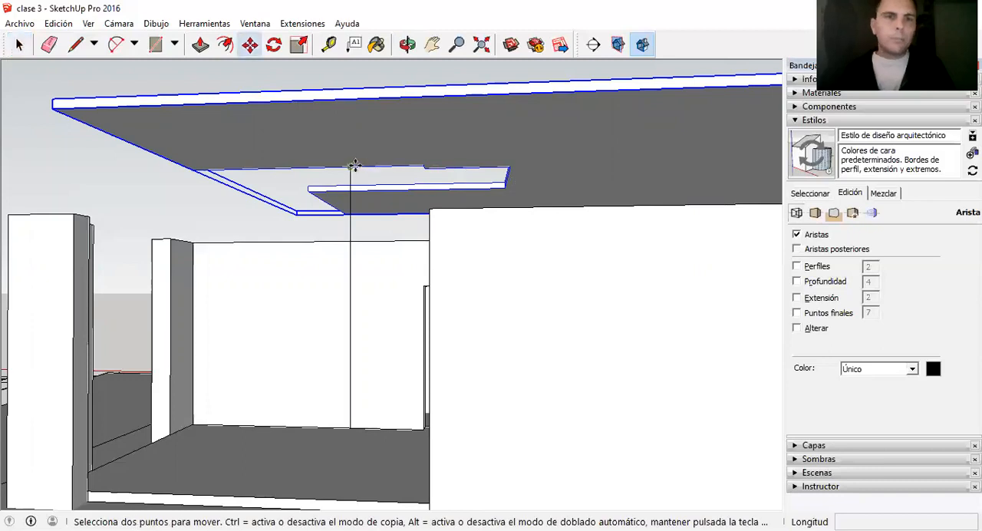
{"action": "left_click", "coordinate": [354, 165]}
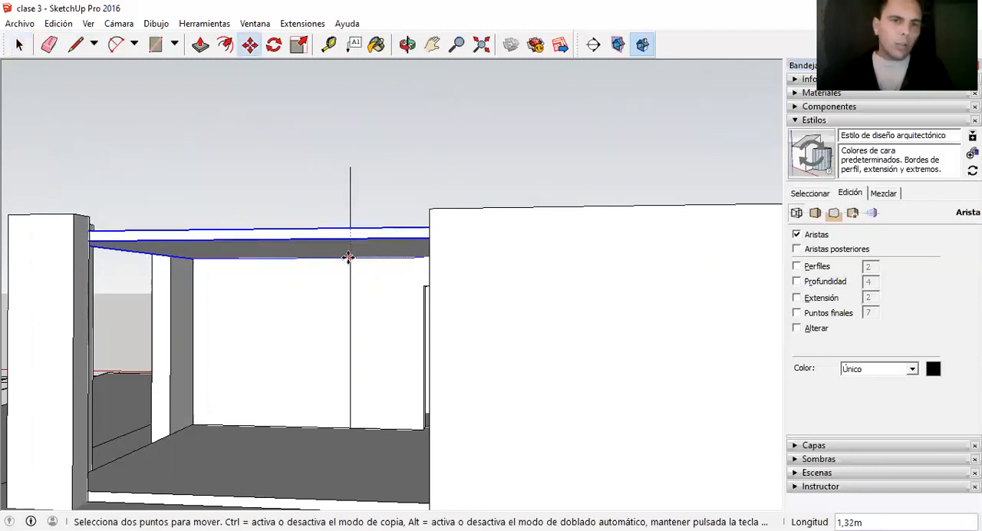
{"action": "left_click", "coordinate": [352, 248]}
{"action": "key", "text": "space"}
{"action": "middle_click_drag", "start_coordinate": [390, 267], "coordinate": [445, 400]}
{"action": "middle_click_drag", "start_coordinate": [393, 222], "coordinate": [390, 207]}
{"action": "scroll", "coordinate": [396, 418], "scroll_direction": "down", "scroll_amount": 2}
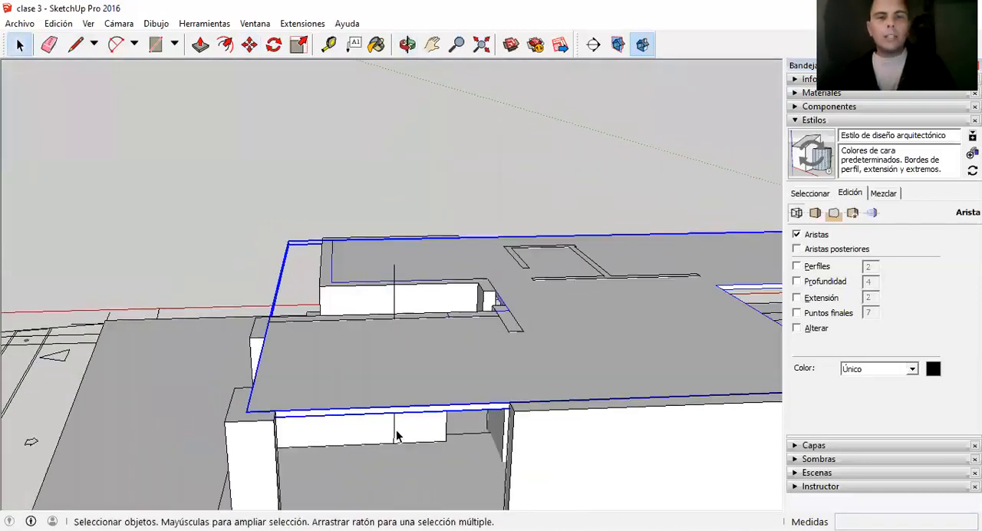
Measure the clear height along the interior wall from the upper slab's underside down to the floor.
{"action": "scroll", "coordinate": [396, 434], "scroll_direction": "up", "scroll_amount": 4}
{"action": "middle_click_drag", "start_coordinate": [373, 320], "coordinate": [369, 257]}
{"action": "scroll", "coordinate": [339, 275], "scroll_direction": "up", "scroll_amount": 2}
{"action": "key", "text": "t"}
{"action": "left_click", "coordinate": [360, 141]}
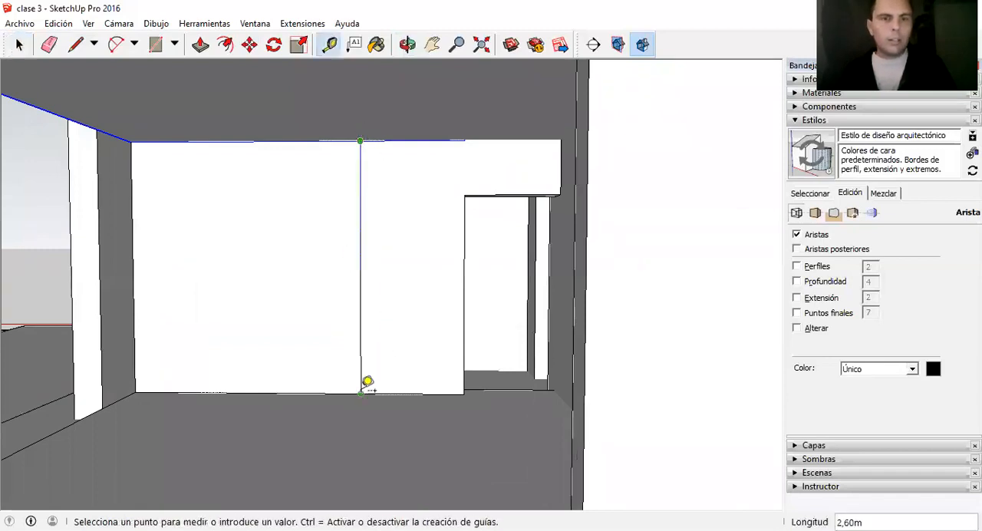
{"action": "key", "text": "space"}
{"action": "scroll", "coordinate": [383, 368], "scroll_direction": "down", "scroll_amount": 5}
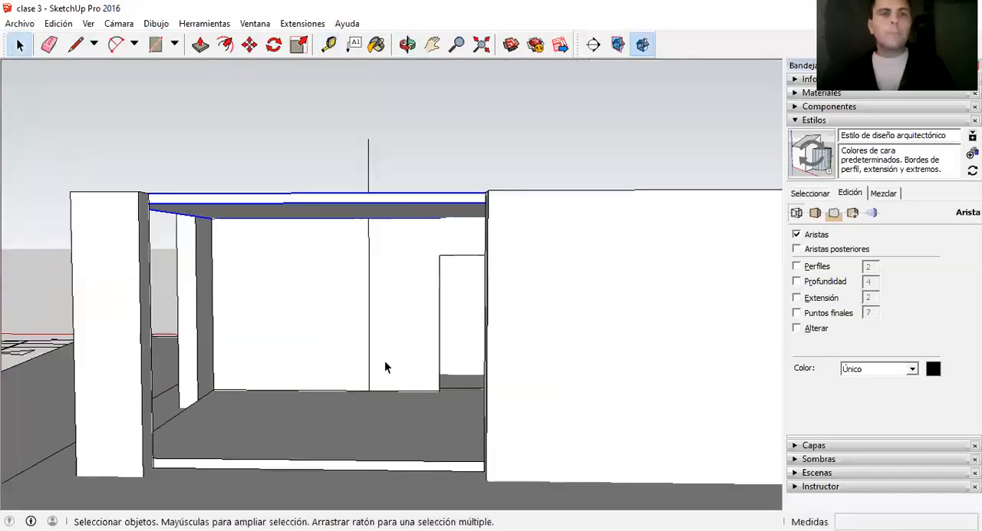
Measure the thickness of the upper slab at its front edge.
{"action": "middle_click_drag", "start_coordinate": [368, 276], "coordinate": [484, 350]}
{"action": "key", "text": "t"}
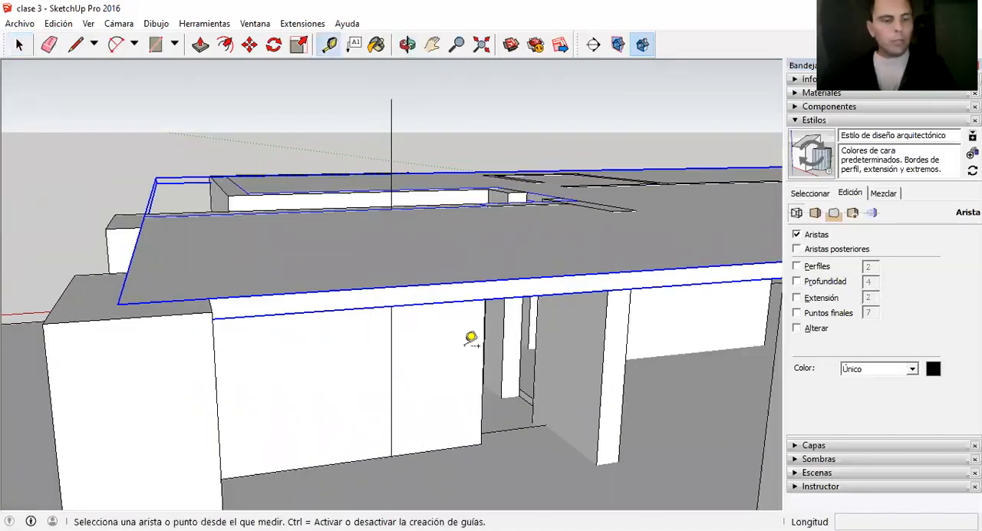
{"action": "left_click", "coordinate": [413, 285]}
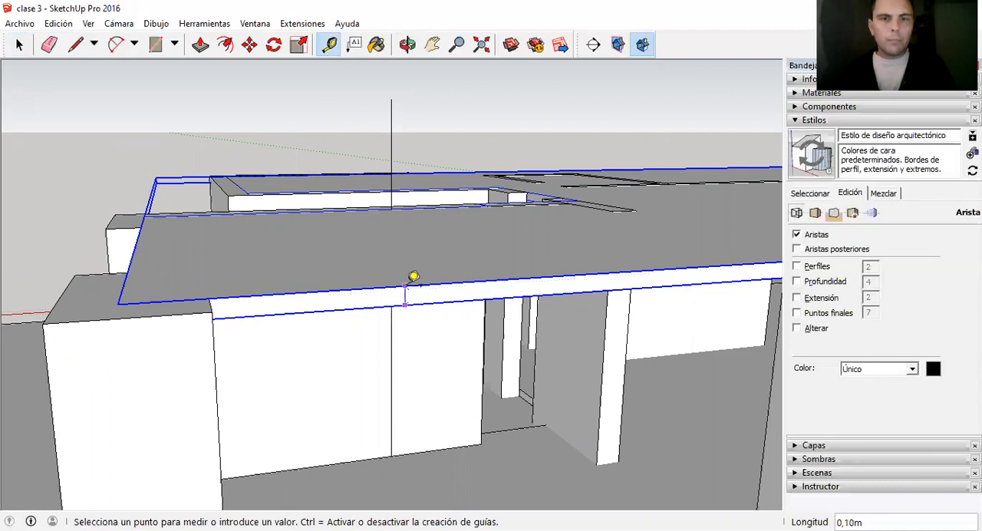
{"action": "key", "text": "space"}
{"action": "middle_click_drag", "start_coordinate": [414, 276], "coordinate": [675, 344]}
Open the upper slab's group, thicken the slab by pulling its top face upward with Push/Pull, and close the group.
{"action": "scroll", "coordinate": [166, 241], "scroll_direction": "down", "scroll_amount": 2}
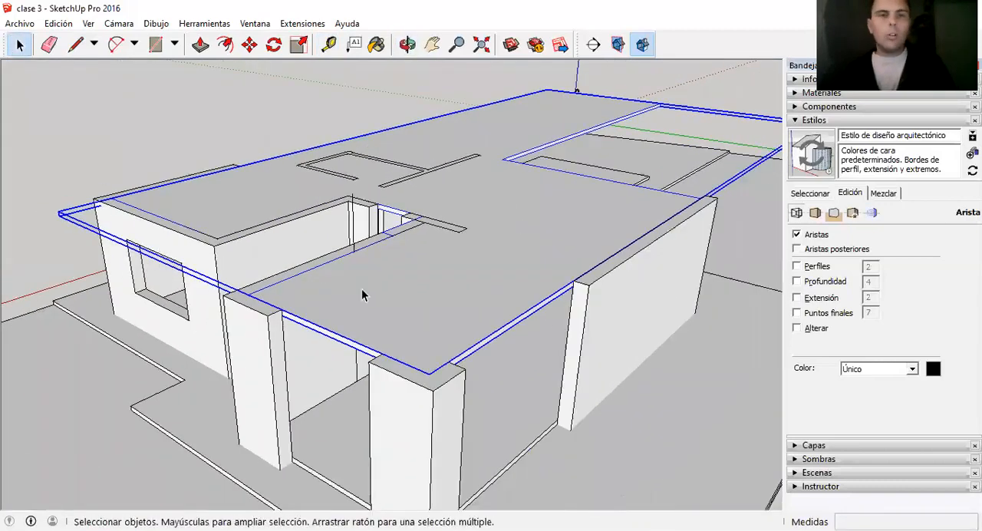
{"action": "scroll", "coordinate": [450, 292], "scroll_direction": "up", "scroll_amount": 2}
{"action": "double_click", "coordinate": [449, 291]}
{"action": "key", "text": "p"}
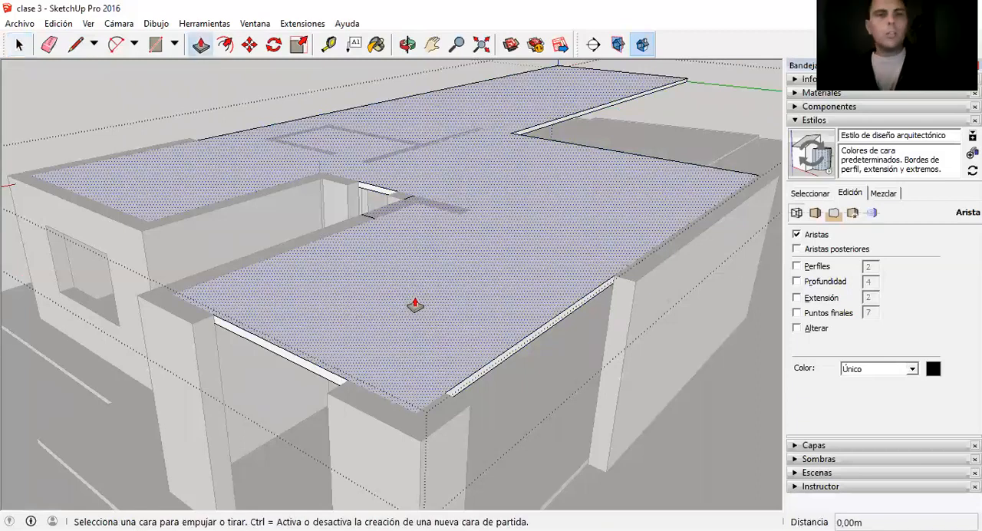
{"action": "left_click", "coordinate": [407, 305]}
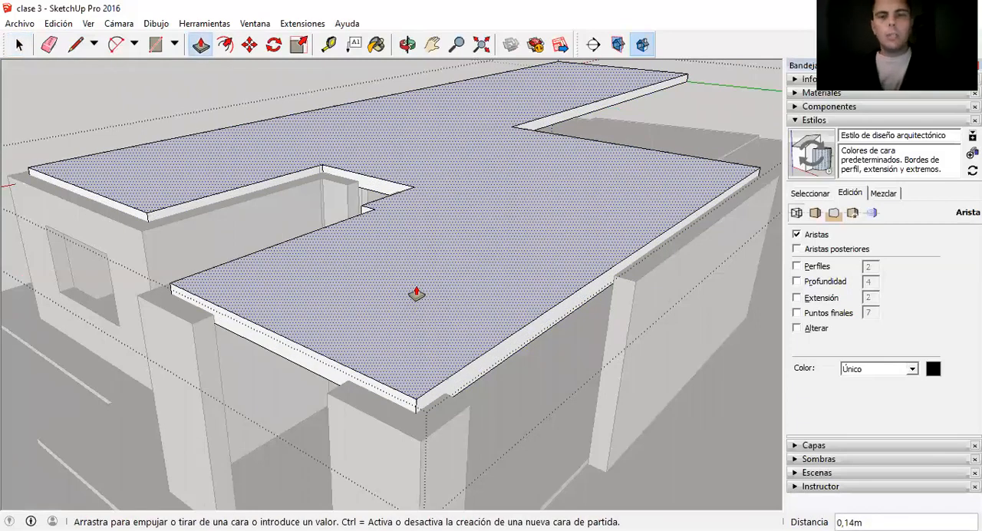
{"action": "key", "text": "Return"}
{"action": "key", "text": "space"}
{"action": "scroll", "coordinate": [416, 292], "scroll_direction": "down", "scroll_amount": 3}
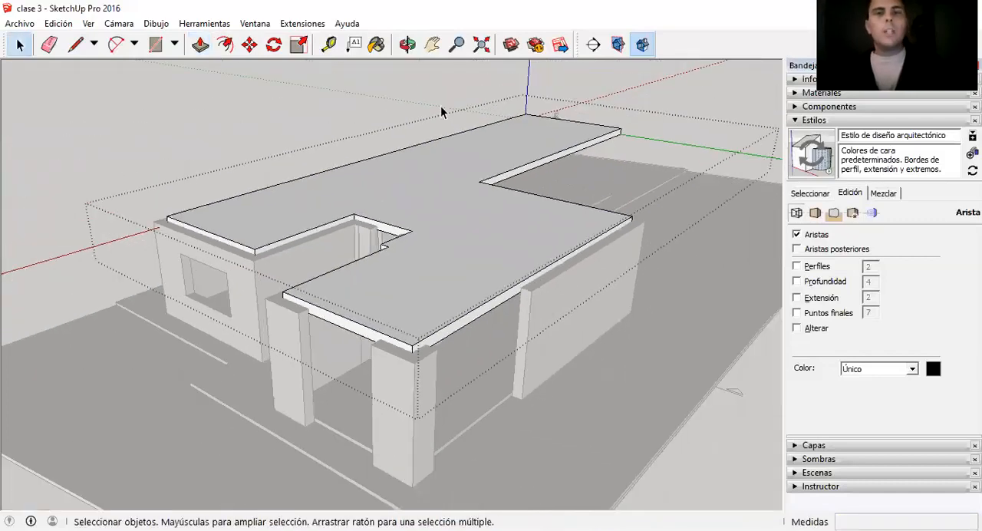
{"action": "left_click", "coordinate": [440, 105]}
Check the thickened upper slab's edge up close with the Tape Measure tool.
{"action": "scroll", "coordinate": [437, 314], "scroll_direction": "up", "scroll_amount": 3}
{"action": "middle_click_drag", "start_coordinate": [271, 159], "coordinate": [238, 162]}
{"action": "scroll", "coordinate": [324, 405], "scroll_direction": "up", "scroll_amount": 2}
{"action": "scroll", "coordinate": [328, 392], "scroll_direction": "up", "scroll_amount": 3}
{"action": "middle_click_drag", "start_coordinate": [323, 311], "coordinate": [519, 381]}
{"action": "scroll", "coordinate": [407, 384], "scroll_direction": "down", "scroll_amount": 3}
{"action": "scroll", "coordinate": [307, 355], "scroll_direction": "down", "scroll_amount": 3}
{"action": "scroll", "coordinate": [544, 352], "scroll_direction": "up", "scroll_amount": 2}
{"action": "key", "text": "t"}
{"action": "left_click", "coordinate": [521, 371]}
{"action": "key", "text": "space"}
{"action": "scroll", "coordinate": [261, 313], "scroll_direction": "down", "scroll_amount": 4}
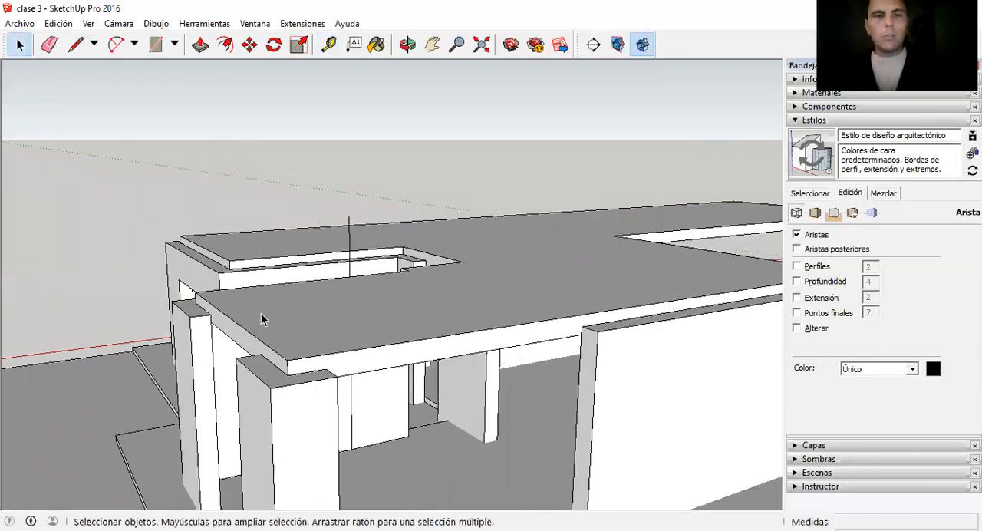
Examine how the upper slab sits on the walls and columns from the front, the corners and the side.
{"action": "middle_click_drag", "start_coordinate": [307, 361], "coordinate": [443, 376]}
{"action": "scroll", "coordinate": [433, 327], "scroll_direction": "up", "scroll_amount": 3}
{"action": "middle_click_drag", "start_coordinate": [497, 325], "coordinate": [402, 321]}
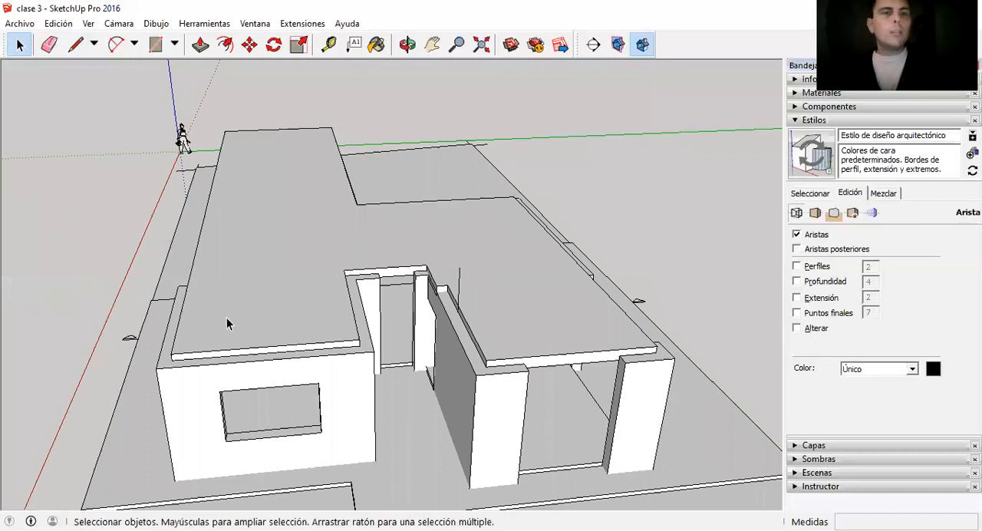
{"action": "middle_click_drag", "start_coordinate": [220, 242], "coordinate": [520, 313]}
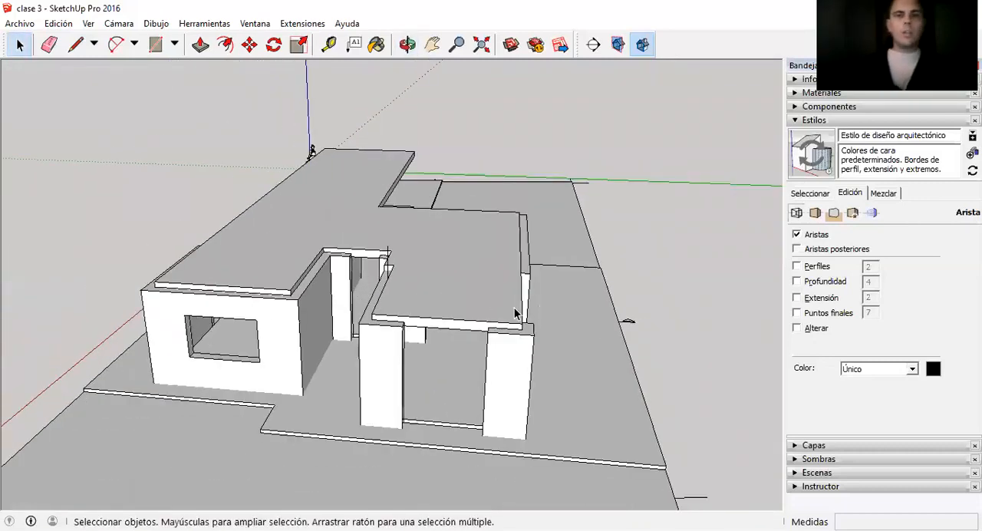
{"action": "middle_click_drag", "start_coordinate": [473, 220], "coordinate": [498, 299]}
{"action": "scroll", "coordinate": [495, 305], "scroll_direction": "down", "scroll_amount": 1}
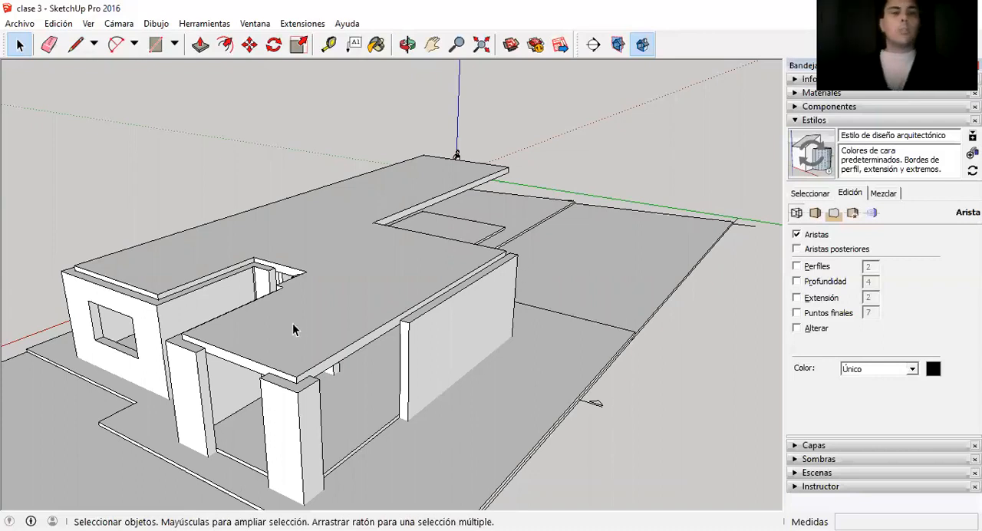
{"action": "scroll", "coordinate": [471, 286], "scroll_direction": "down", "scroll_amount": 2}
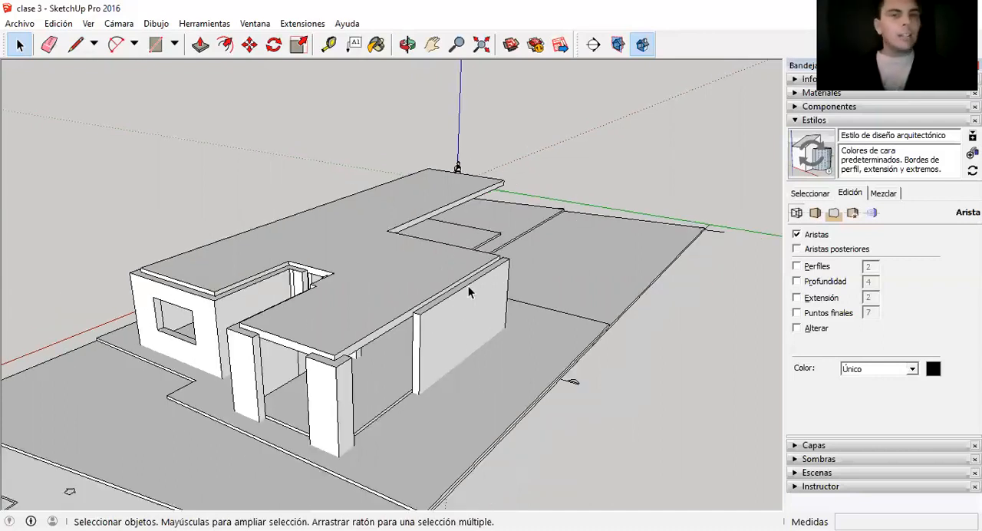
{"action": "scroll", "coordinate": [259, 307], "scroll_direction": "up", "scroll_amount": 2}
{"action": "mouse_move", "coordinate": [433, 262]}
{"action": "middle_mouse_down"}
{"action": "mouse_move", "coordinate": [329, 269]}
{"action": "mouse_move", "coordinate": [259, 259]}
{"action": "mouse_move", "coordinate": [334, 300]}
{"action": "mouse_move", "coordinate": [343, 290]}
{"action": "middle_mouse_up"}
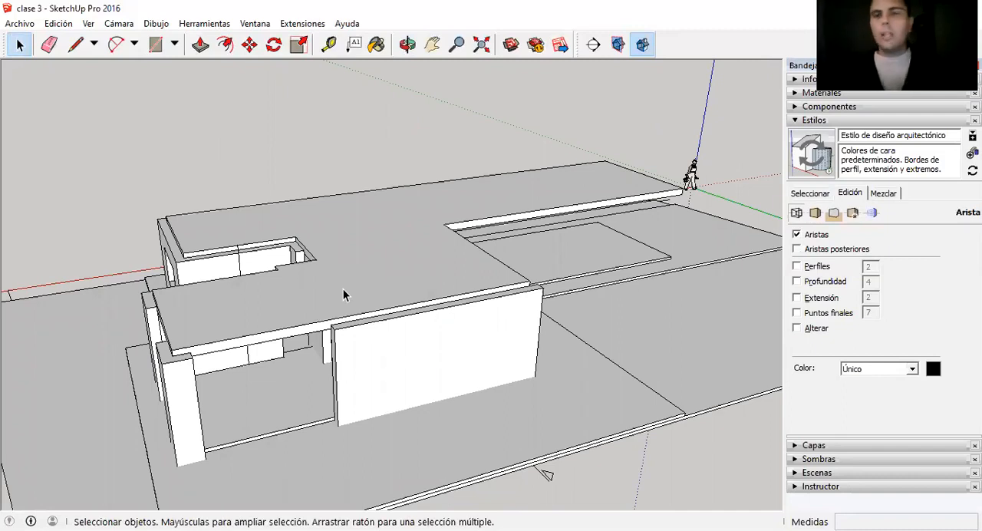
{"action": "mouse_move", "coordinate": [401, 300]}
{"action": "middle_mouse_down"}
{"action": "mouse_move", "coordinate": [298, 313]}
{"action": "mouse_move", "coordinate": [268, 291]}
{"action": "middle_mouse_up"}
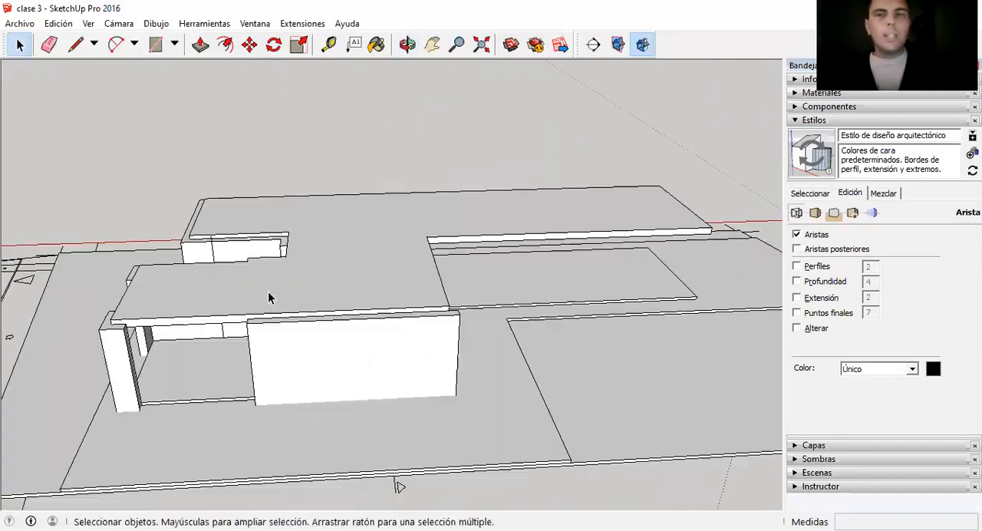